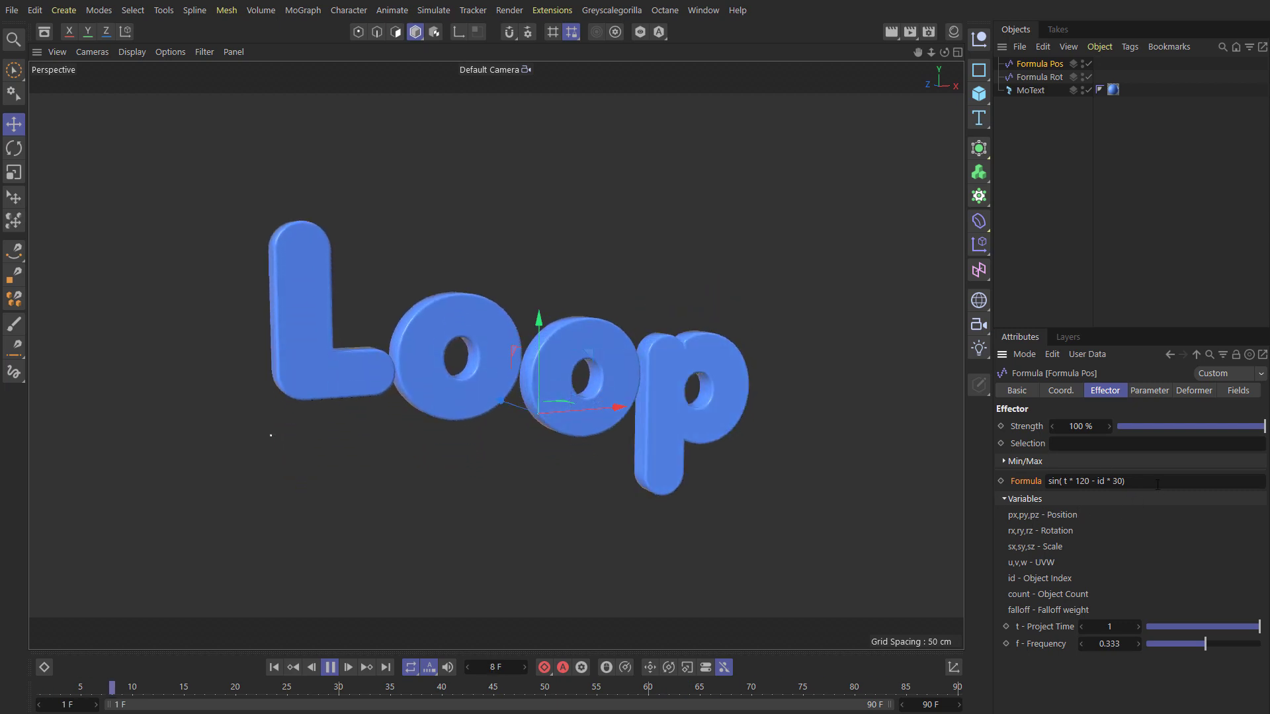
{"action": "left_click", "coordinate": [1052, 498]}
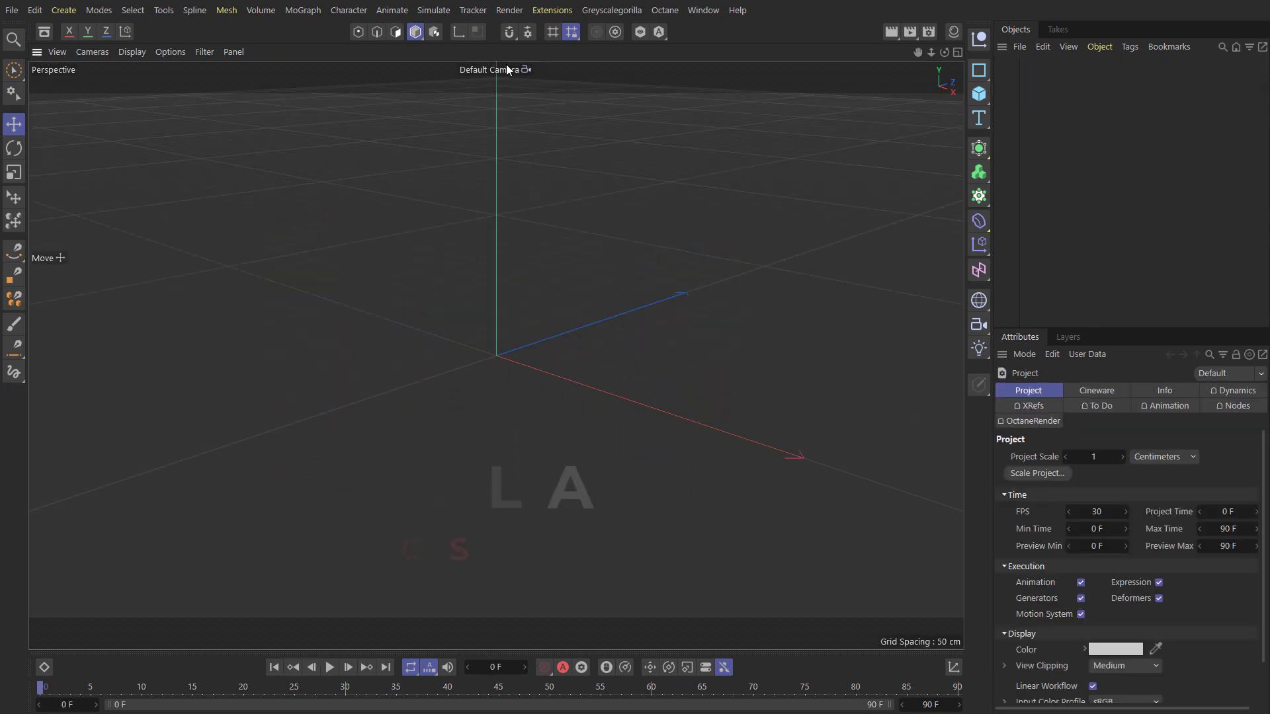
Step: Create a MoGraph Matrix object in grid mode with counts of 5, 1 and 1
{"action": "left_click", "coordinate": [298, 12]}
{"action": "left_click", "coordinate": [359, 80]}
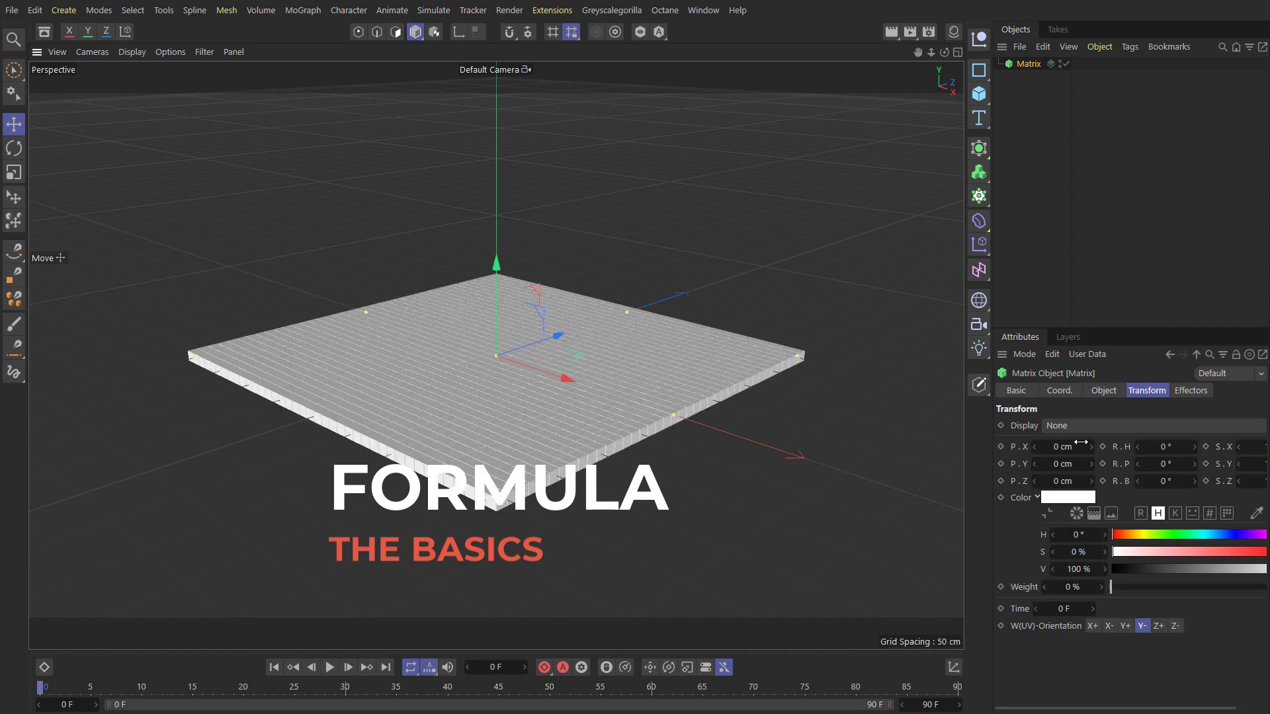
{"action": "left_click", "coordinate": [1103, 390]}
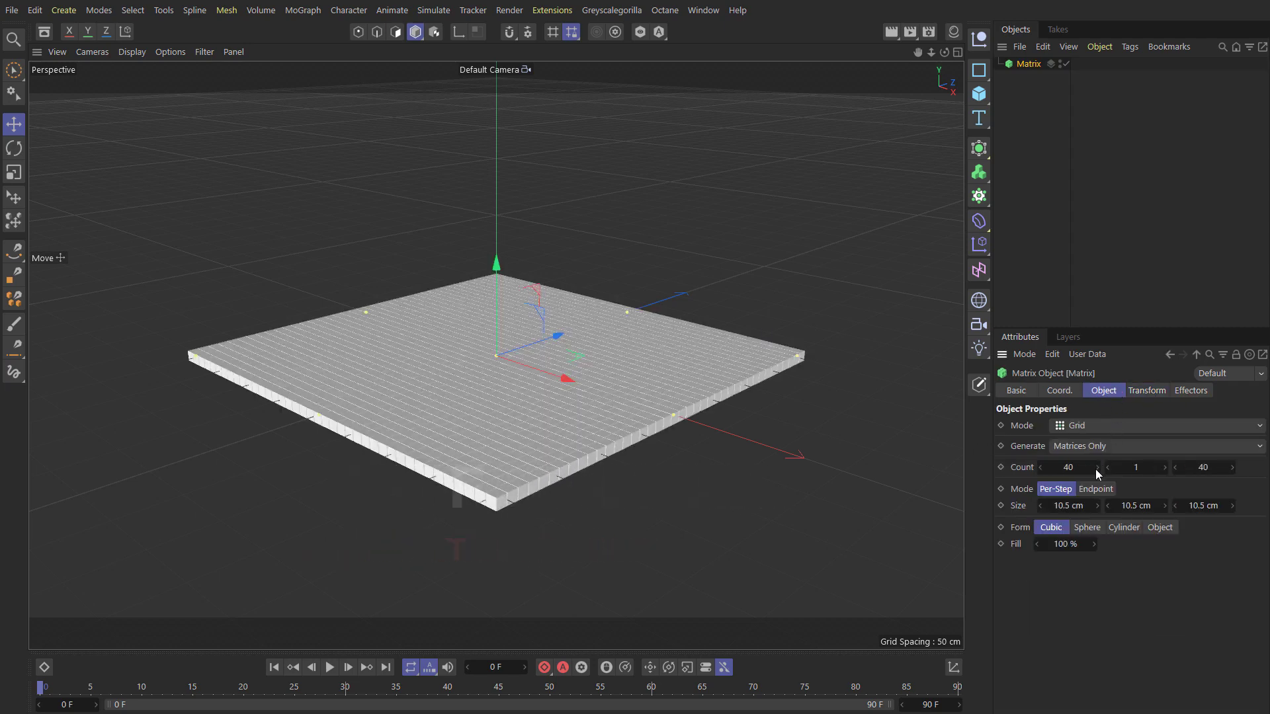
{"action": "double_click", "coordinate": [1203, 466]}
{"action": "type", "text": "1"}
{"action": "key", "text": "Return"}
{"action": "double_click", "coordinate": [1068, 467]}
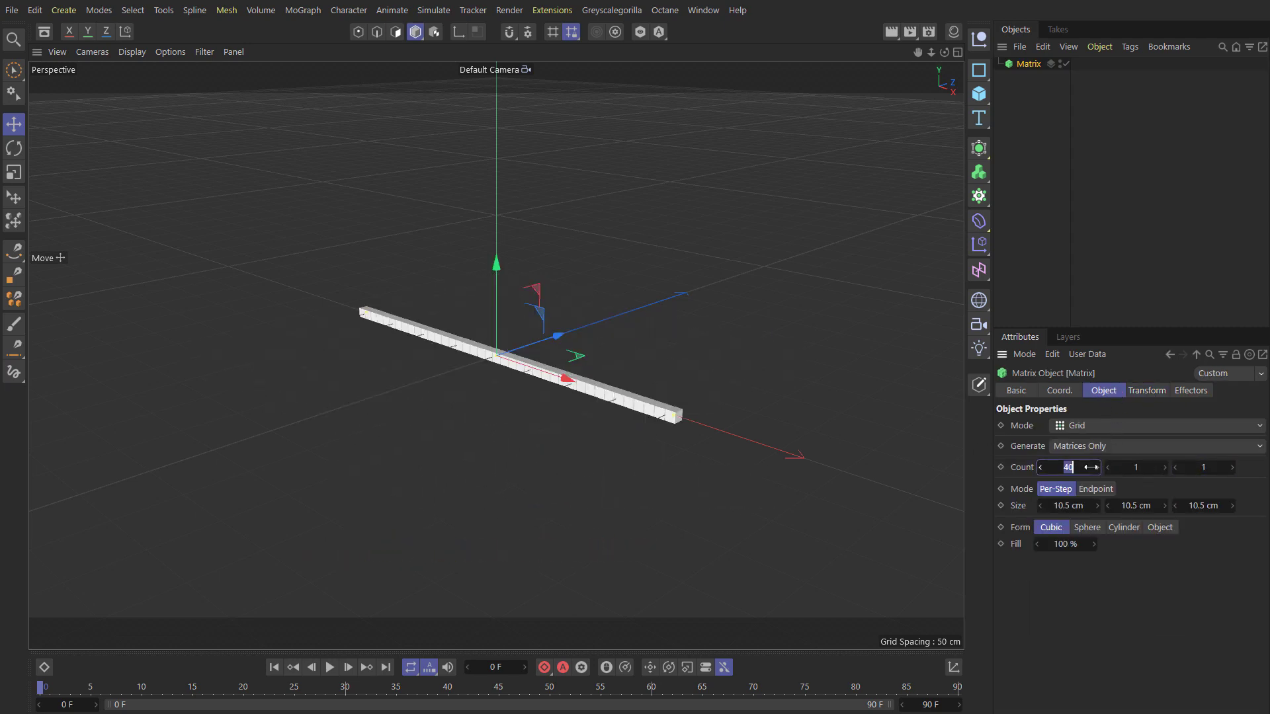
{"action": "type", "text": "5"}
{"action": "key", "text": "Return"}
Step: Add a Plain effector to the matrix and set its Y position offset to 50 cm
{"action": "left_click_drag", "start_coordinate": [467, 348], "coordinate": [600, 316], "text": "alt"}
{"action": "left_click", "coordinate": [308, 9]}
{"action": "mouse_move", "coordinate": [371, 34]}
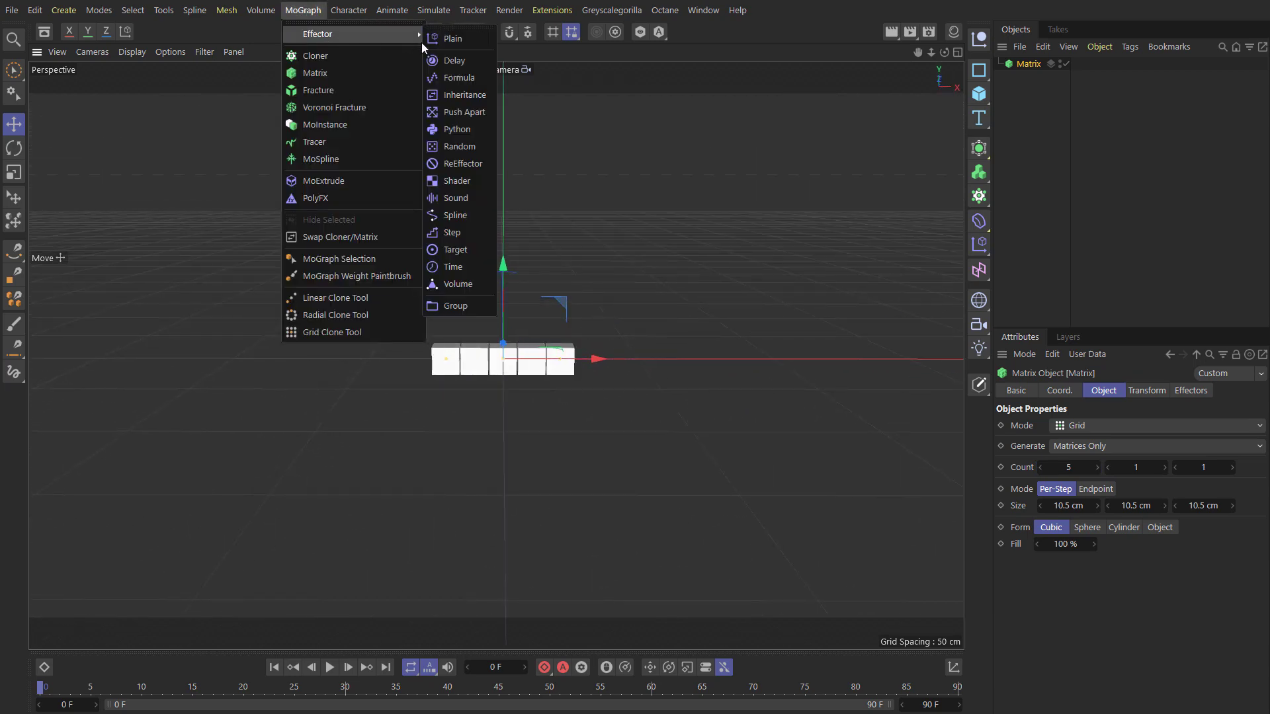
{"action": "left_click", "coordinate": [459, 41]}
{"action": "middle_click_drag", "start_coordinate": [553, 377], "coordinate": [532, 439], "text": "alt"}
{"action": "left_click", "coordinate": [1152, 391]}
{"action": "double_click", "coordinate": [1124, 508]}
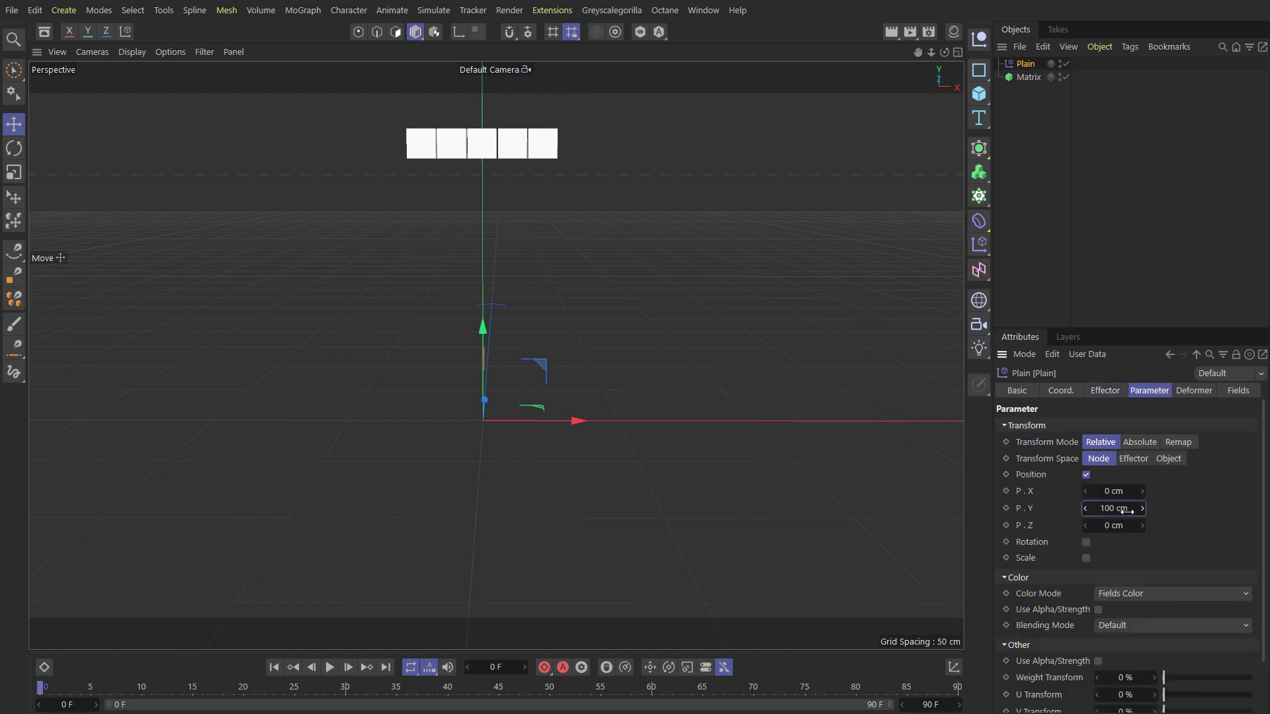
{"action": "type", "text": "50"}
{"action": "key", "text": "Return"}
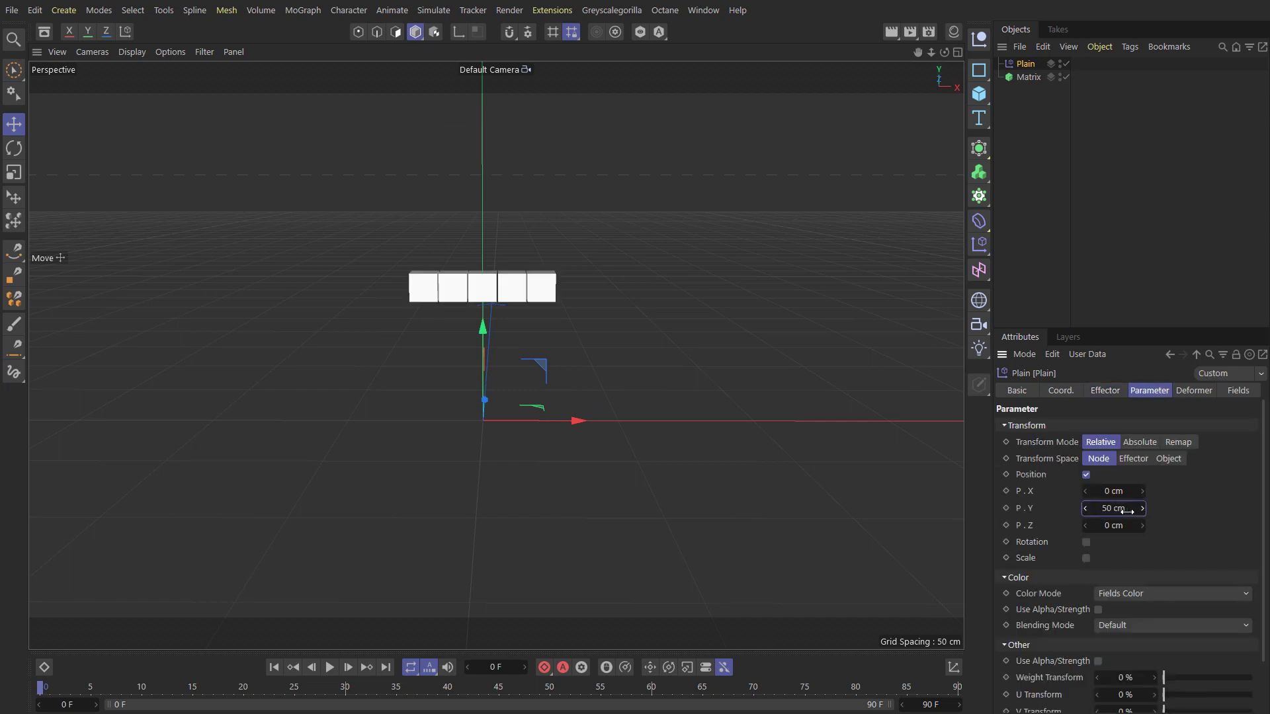
Step: Test the Plain effector's strength, keep it at 100 %, and delete the effector
{"action": "left_click", "coordinate": [1113, 391]}
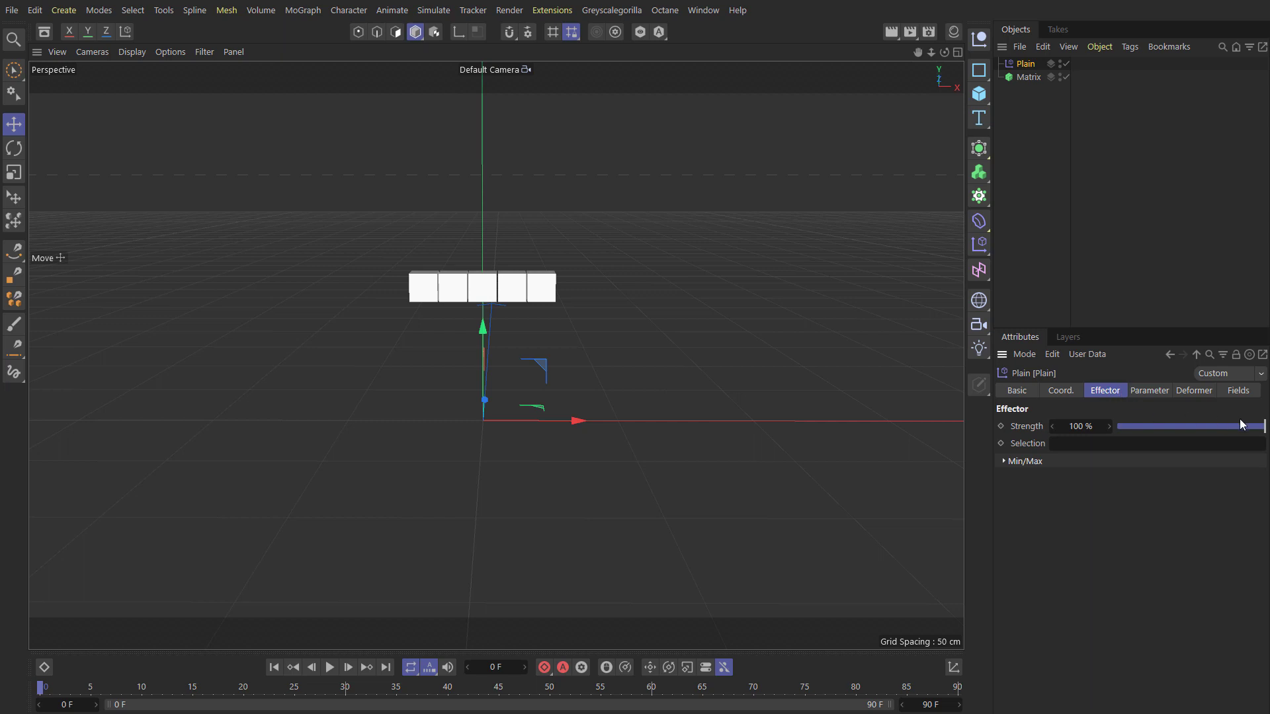
{"action": "mouse_move", "coordinate": [1244, 426]}
{"action": "left_mouse_down"}
{"action": "mouse_move", "coordinate": [1114, 427]}
{"action": "mouse_move", "coordinate": [1264, 427]}
{"action": "left_mouse_up"}
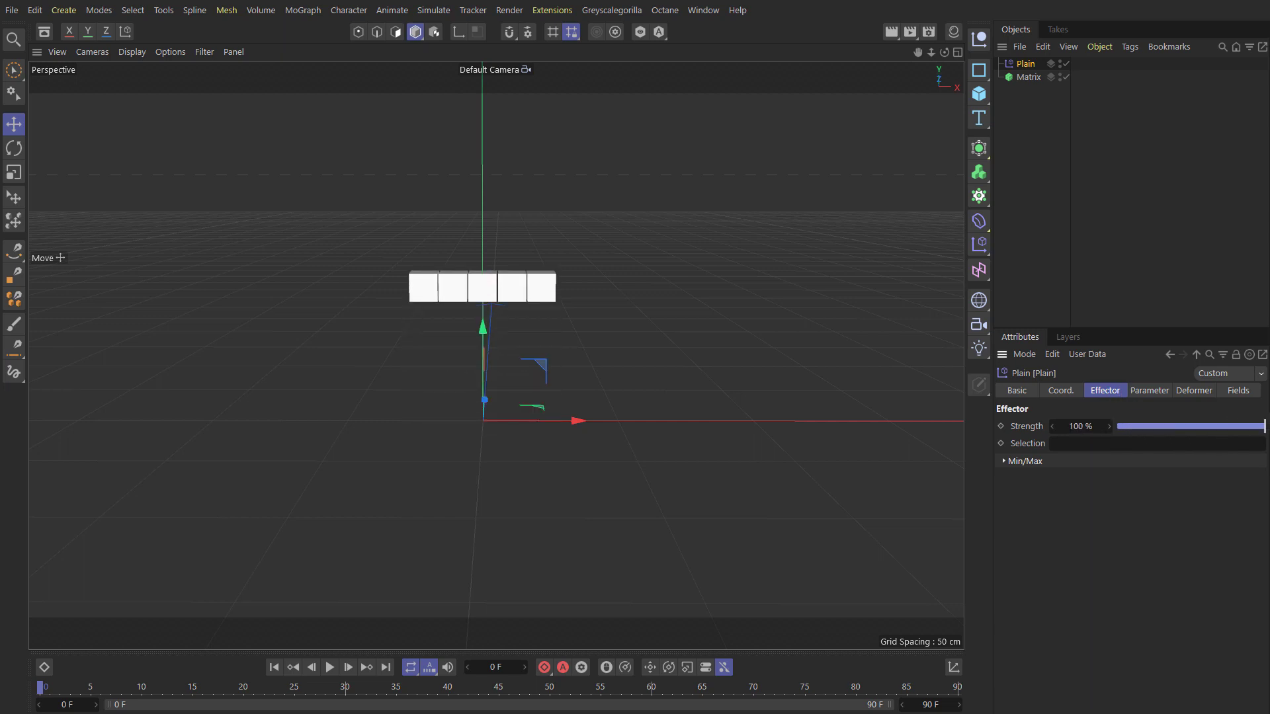
{"action": "key", "text": "Delete"}
Step: Add a Formula effector to the Matrix object
{"action": "left_click", "coordinate": [1018, 62]}
{"action": "left_click", "coordinate": [304, 11]}
{"action": "mouse_move", "coordinate": [316, 33]}
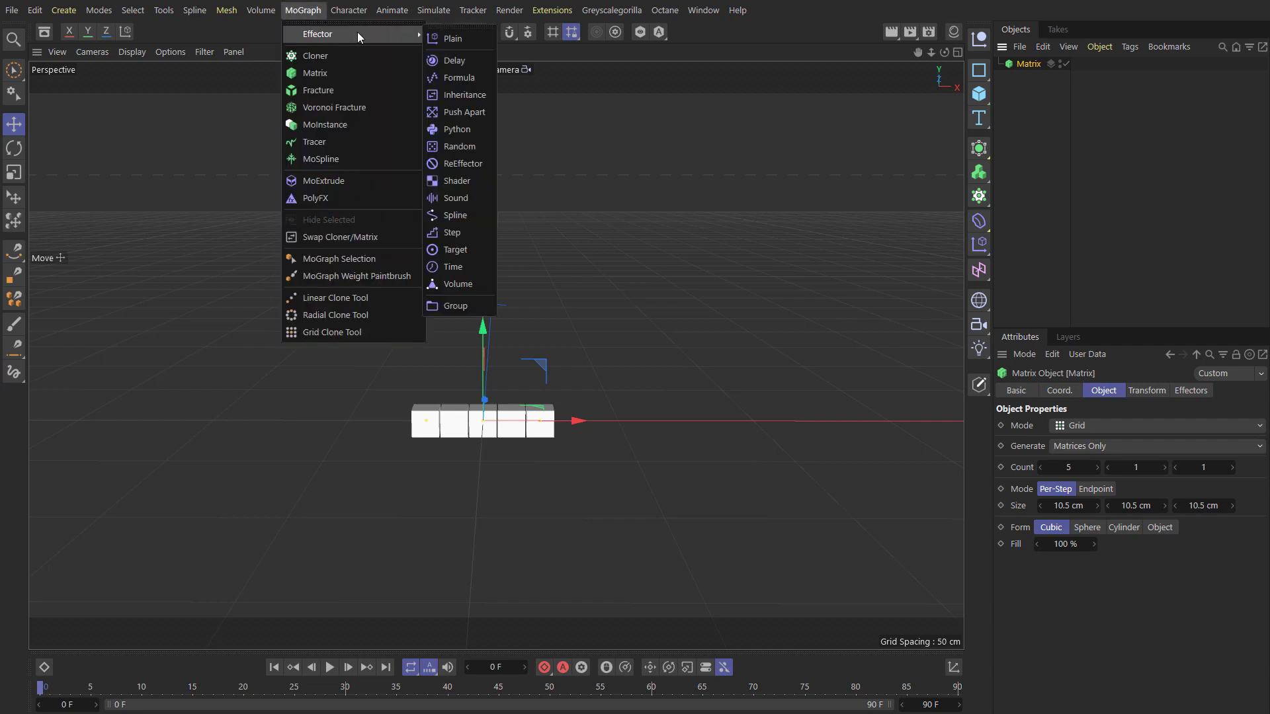
{"action": "left_click", "coordinate": [459, 78]}
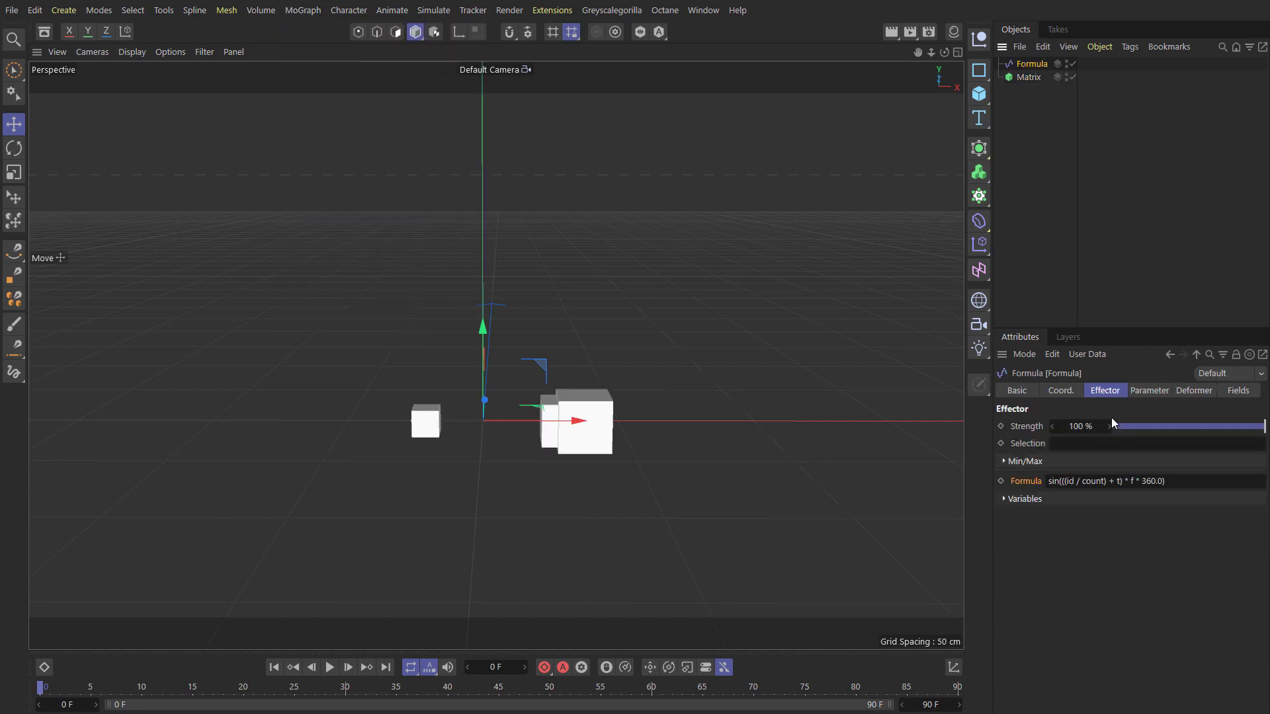
Step: Set the Formula effector's position offset to 0 cm in X and 50 cm in Y, and disable its scale influence
{"action": "left_click", "coordinate": [1148, 393]}
{"action": "double_click", "coordinate": [1115, 492]}
{"action": "type", "text": "0"}
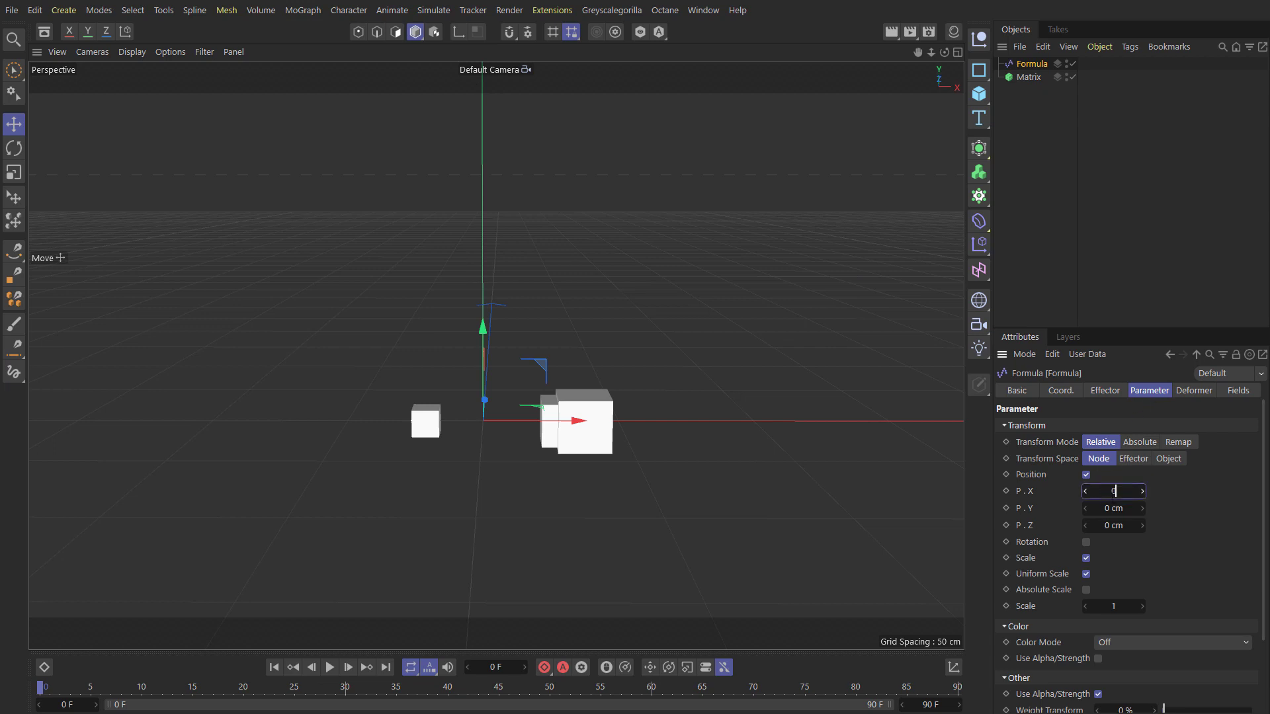
{"action": "double_click", "coordinate": [1113, 508]}
{"action": "type", "text": "50"}
{"action": "key", "text": "Return"}
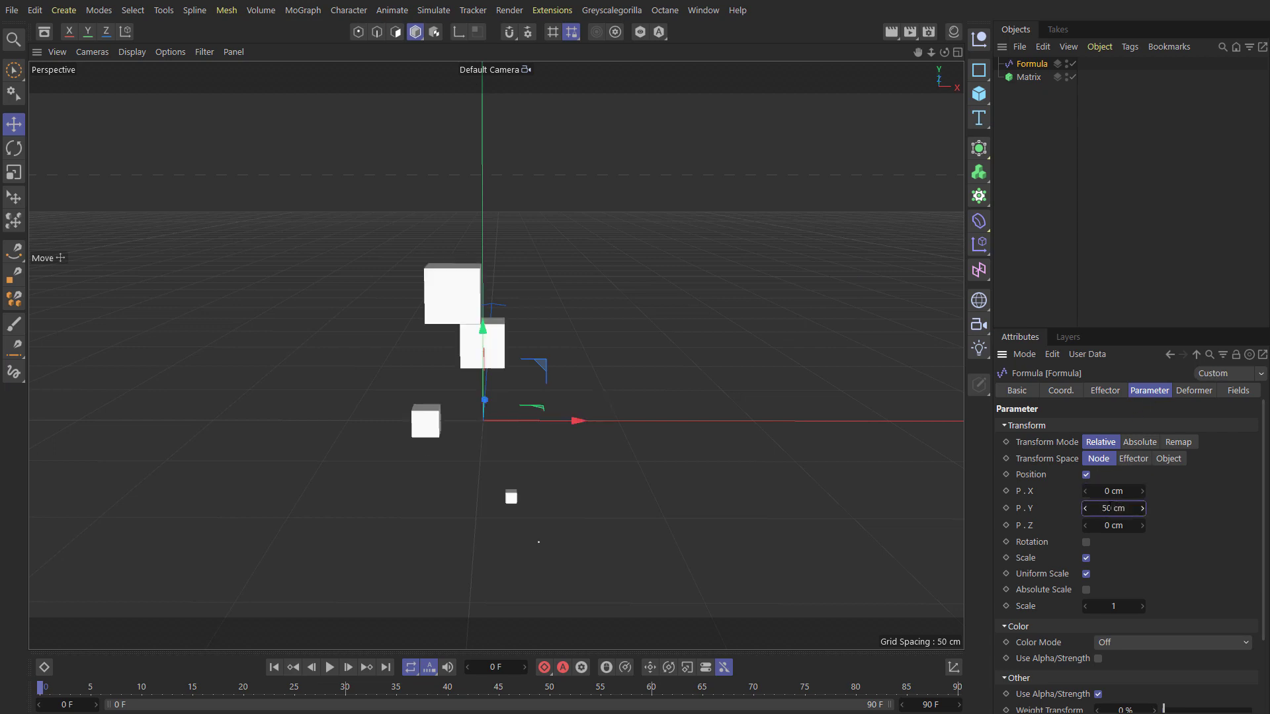
{"action": "left_click", "coordinate": [1085, 557]}
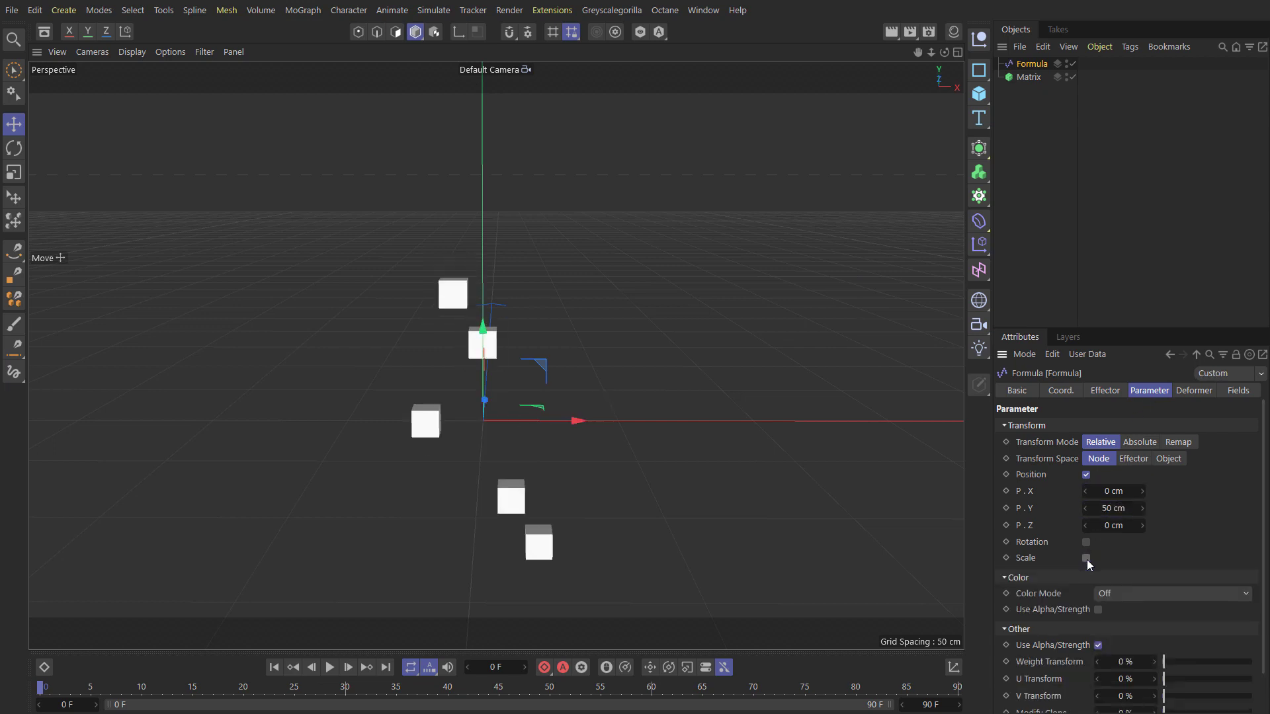
Step: Play the animation to preview the default formula's motion, and return to the first frame
{"action": "left_click", "coordinate": [1114, 392]}
{"action": "left_click", "coordinate": [1151, 391]}
{"action": "left_click", "coordinate": [1105, 390]}
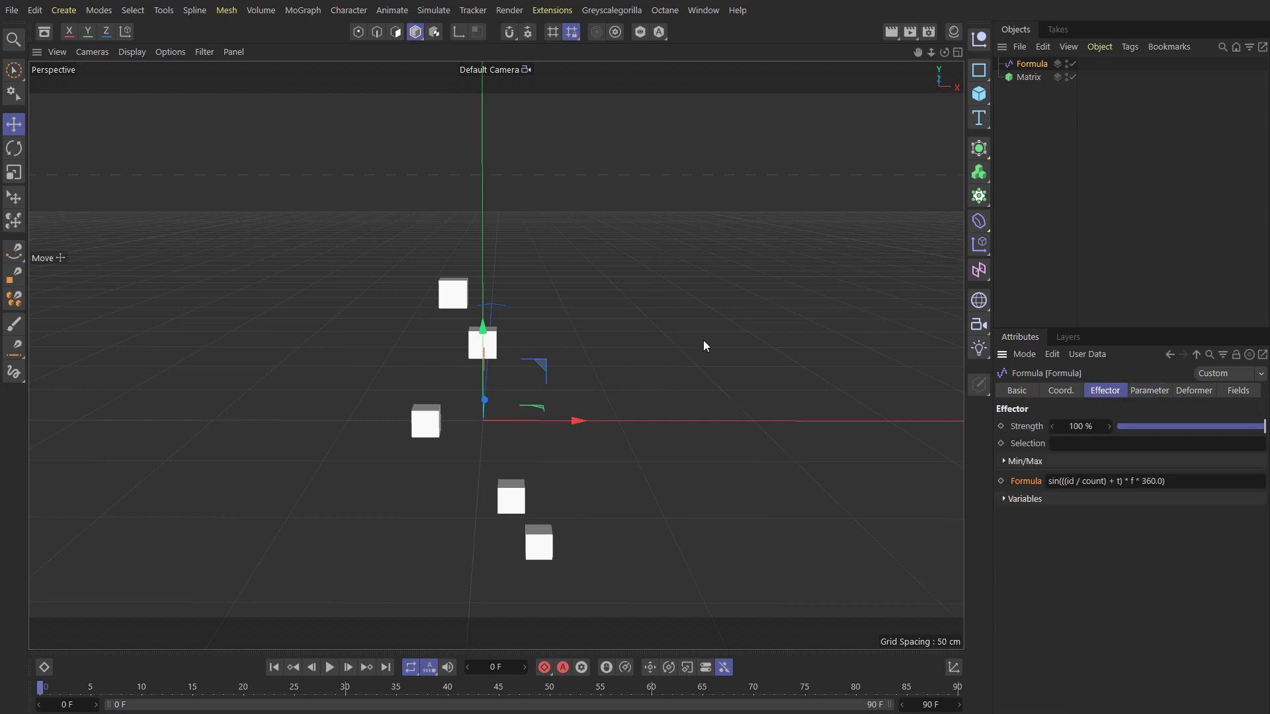
{"action": "left_click", "coordinate": [329, 667]}
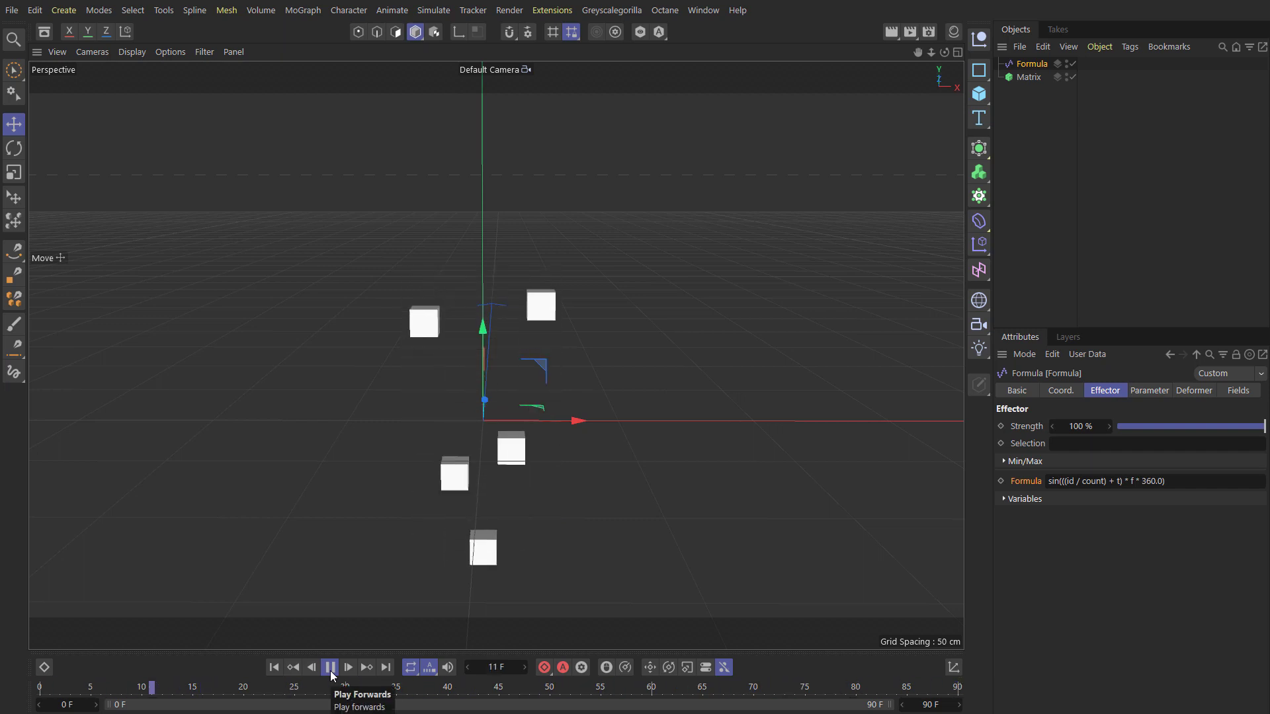
{"action": "left_click", "coordinate": [330, 667]}
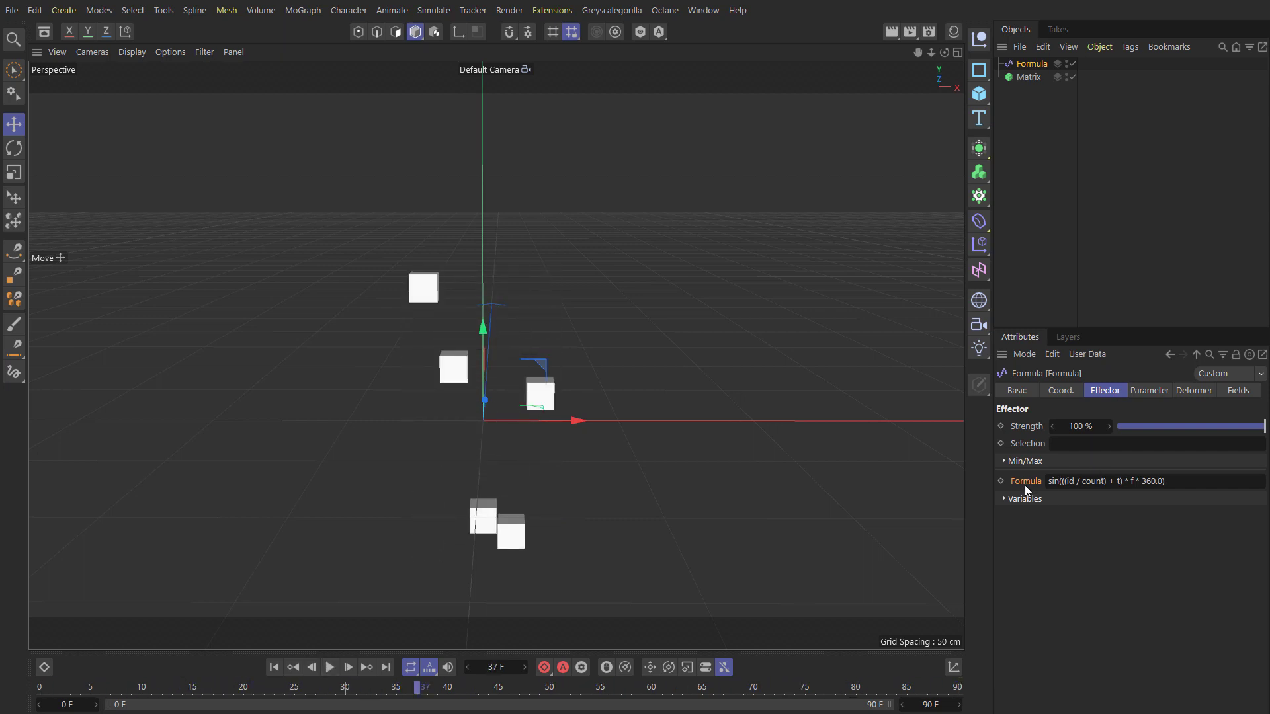
{"action": "left_click", "coordinate": [1206, 481]}
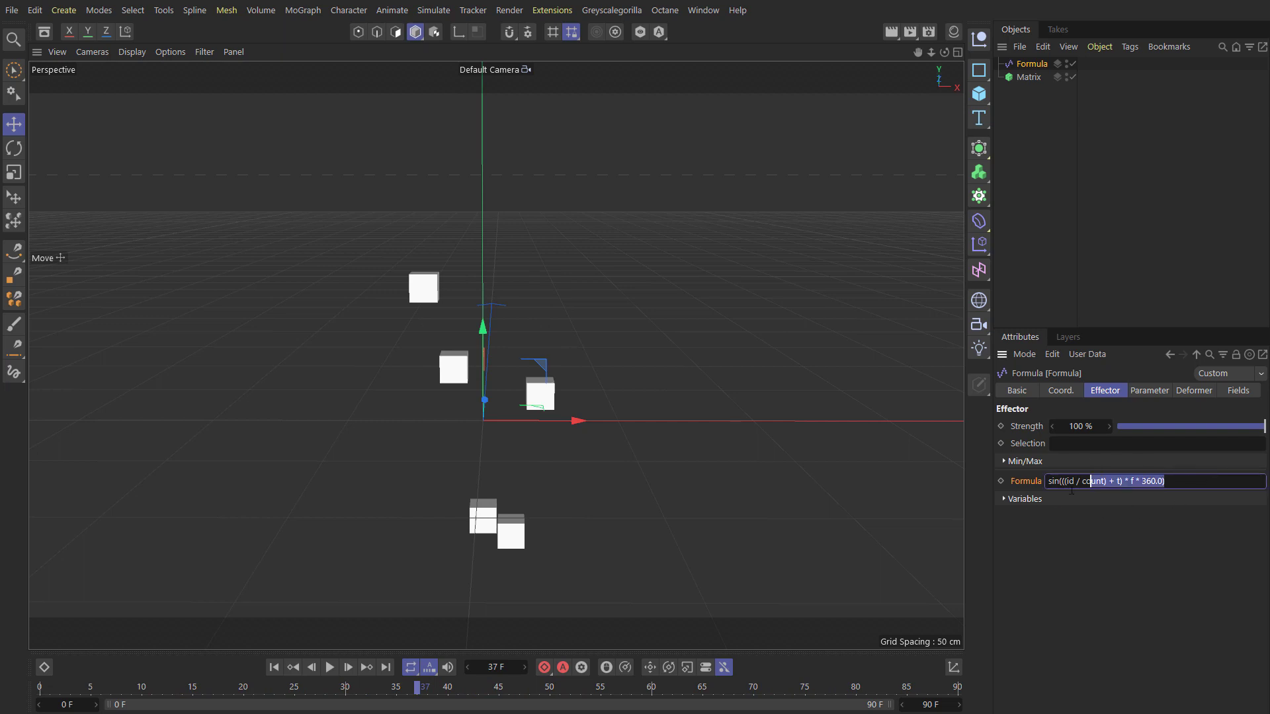
{"action": "left_click", "coordinate": [276, 668]}
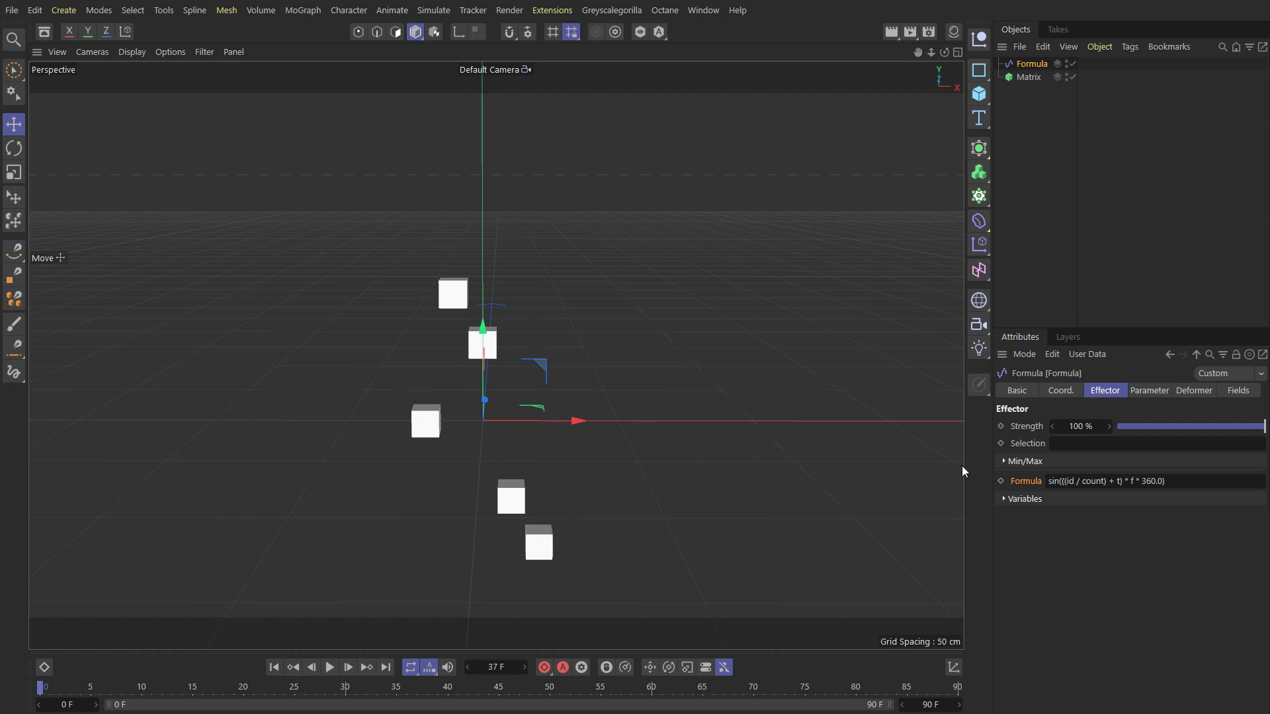
Step: Try the constants 0 and 1 as the Formula effector's formula
{"action": "left_click_drag", "start_coordinate": [1202, 479], "coordinate": [1037, 485]}
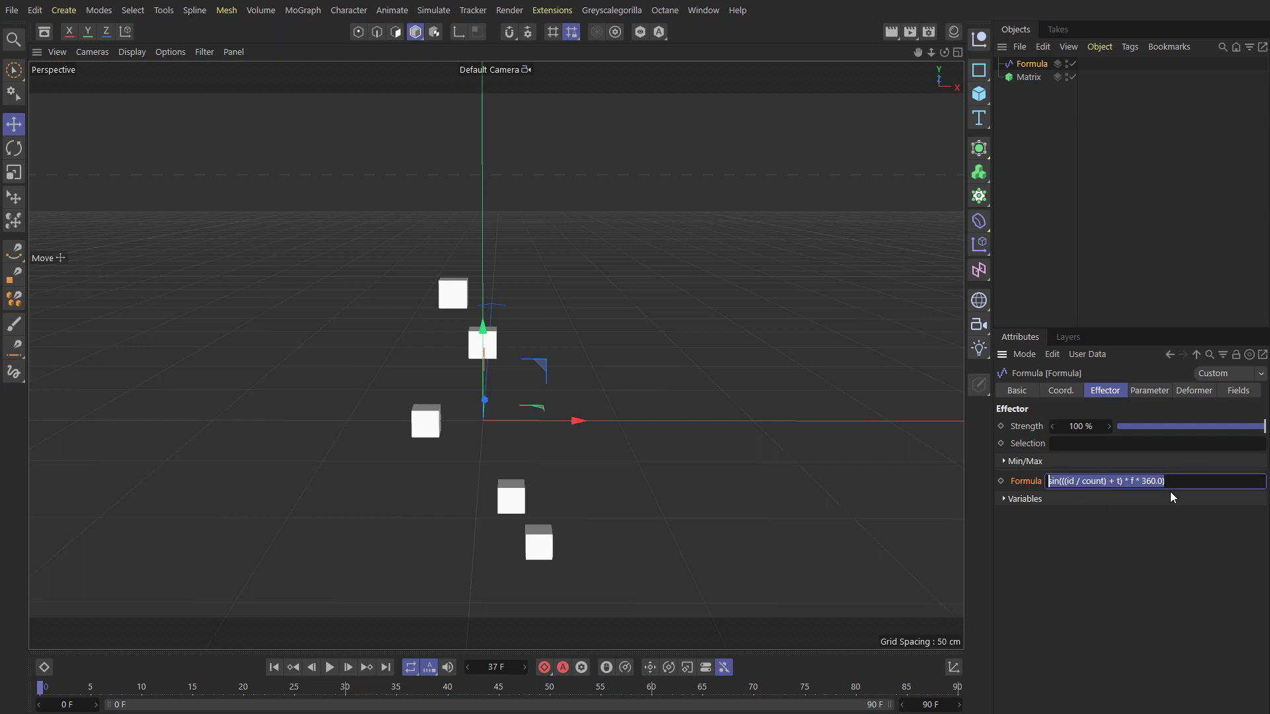
{"action": "type", "text": "0"}
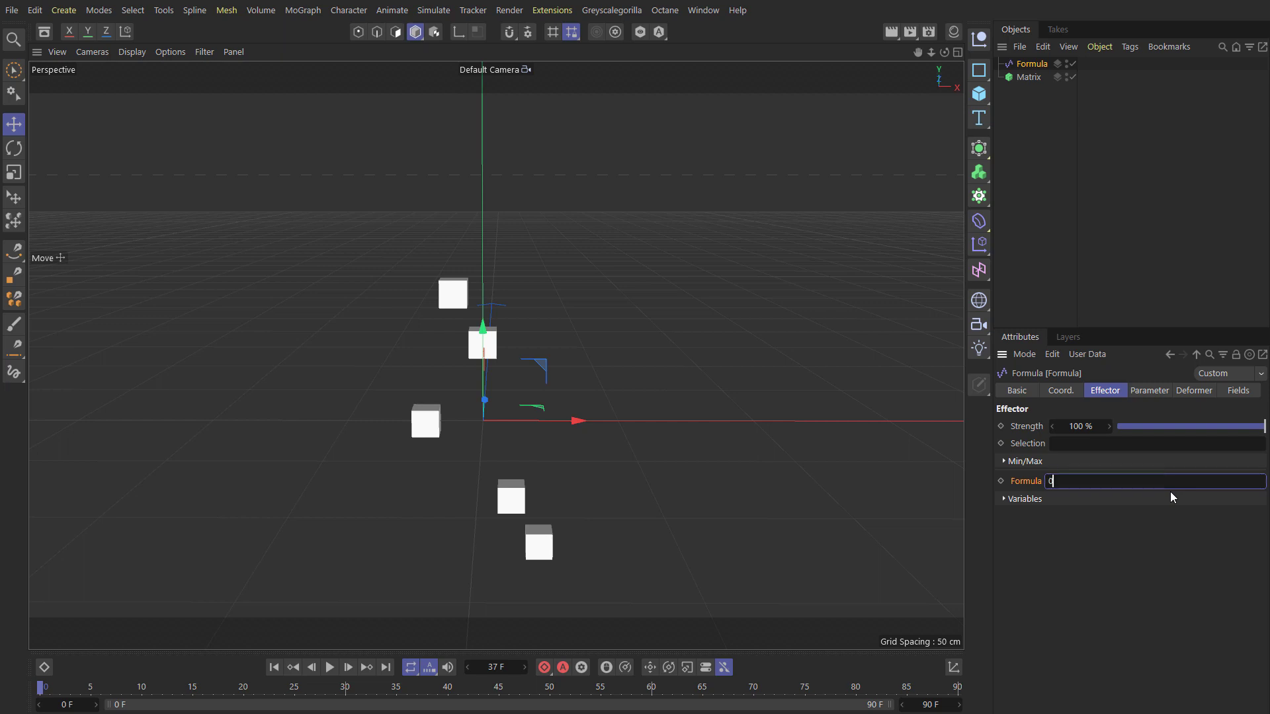
{"action": "key", "text": "Return"}
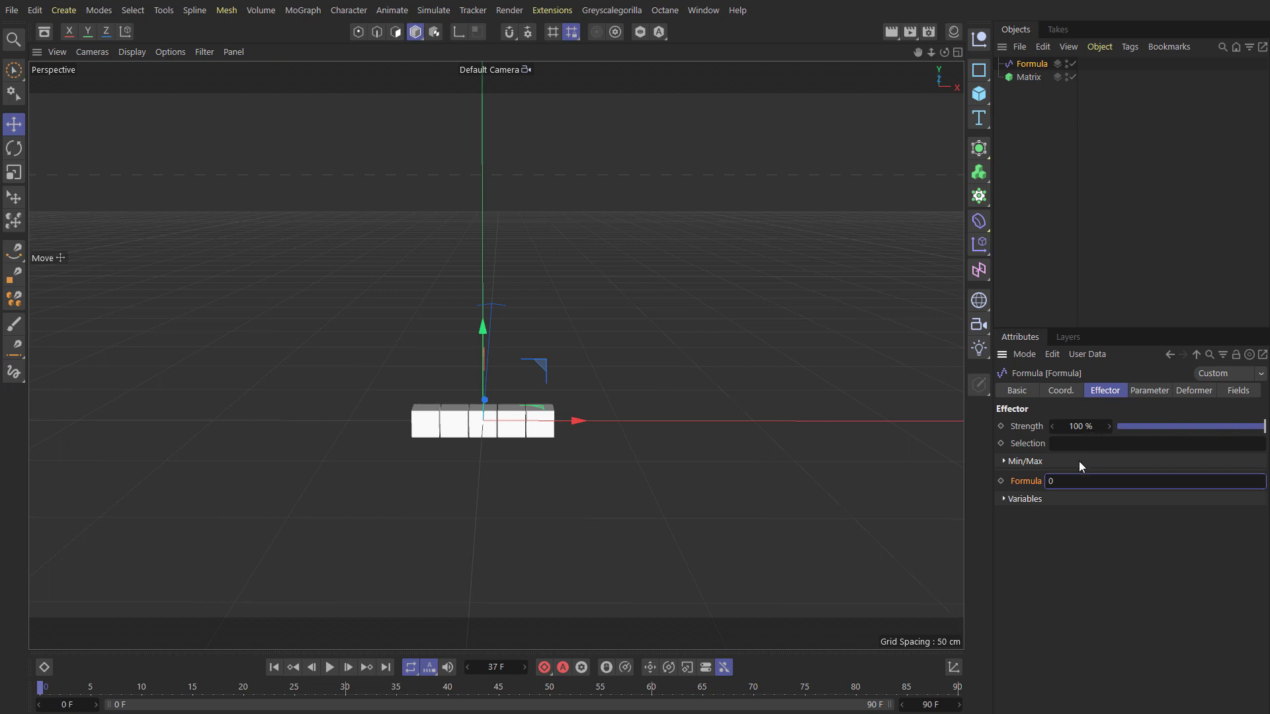
{"action": "double_click", "coordinate": [1093, 481]}
{"action": "type", "text": "1"}
{"action": "key", "text": "Return"}
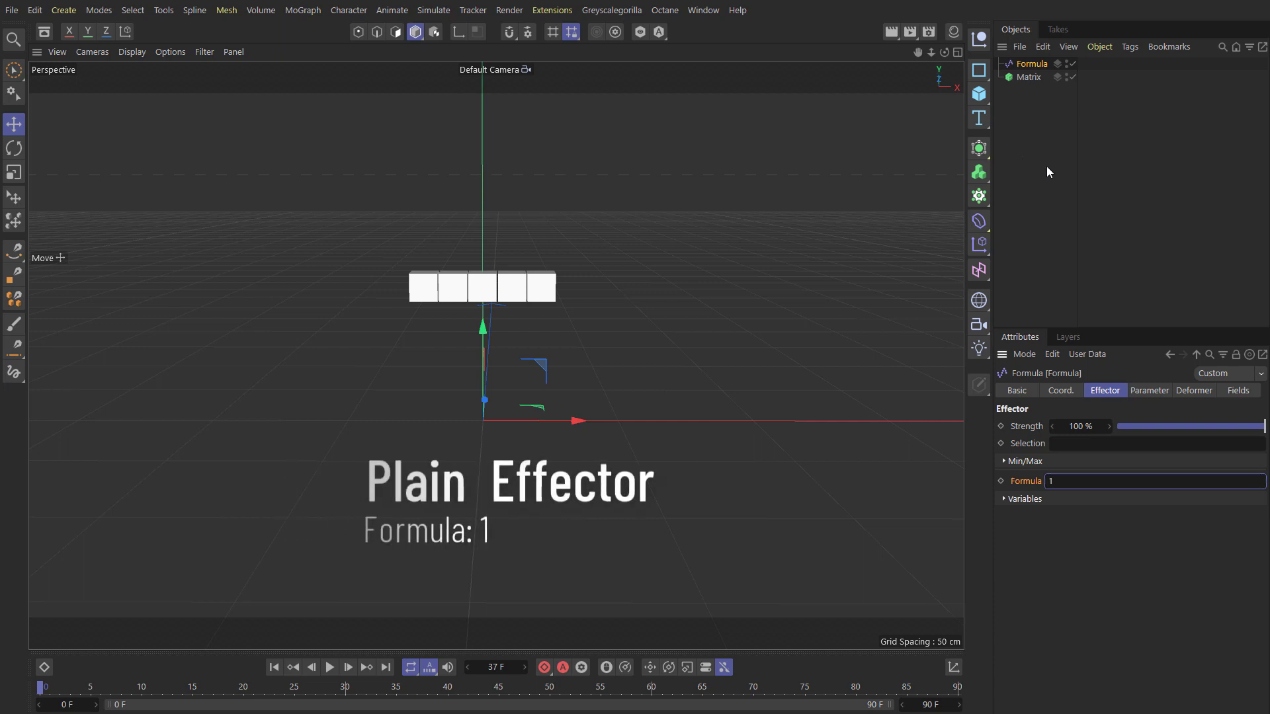
Step: Try the constants .5 and -.5 as the Formula effector's formula
{"action": "left_click_drag", "start_coordinate": [1070, 487], "coordinate": [1040, 488]}
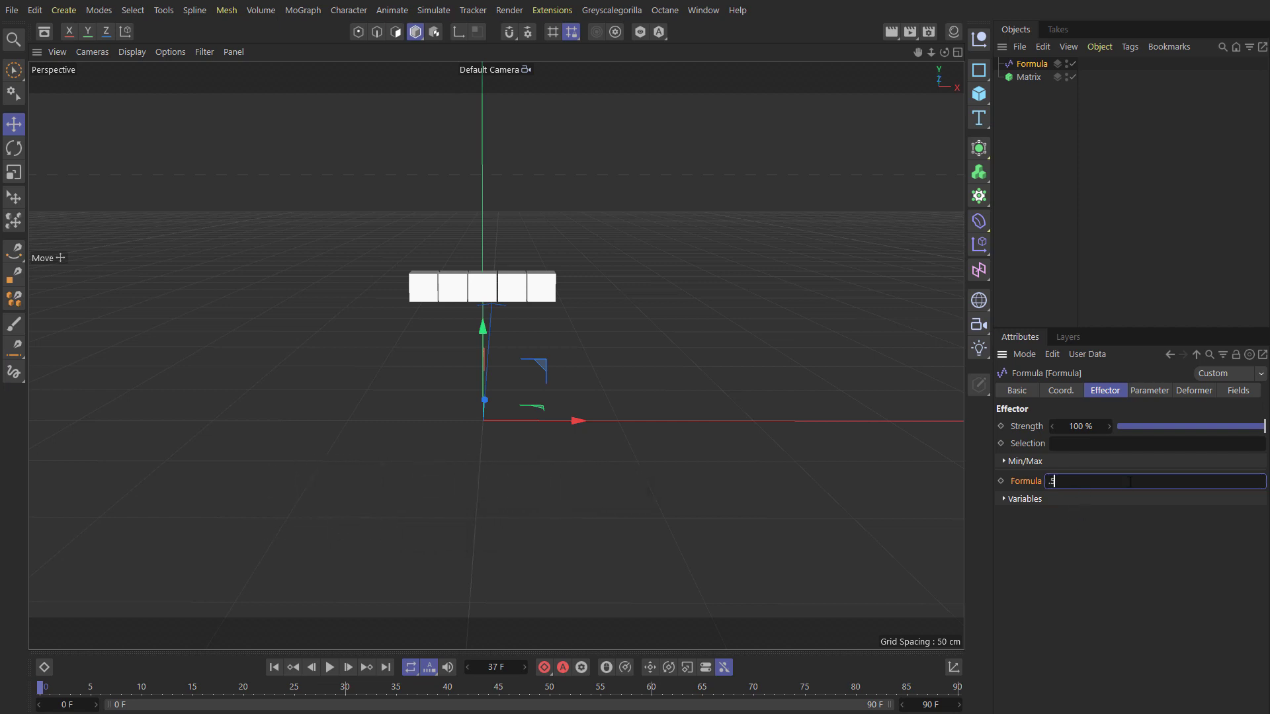
{"action": "type", "text": ".5"}
{"action": "key", "text": "Return"}
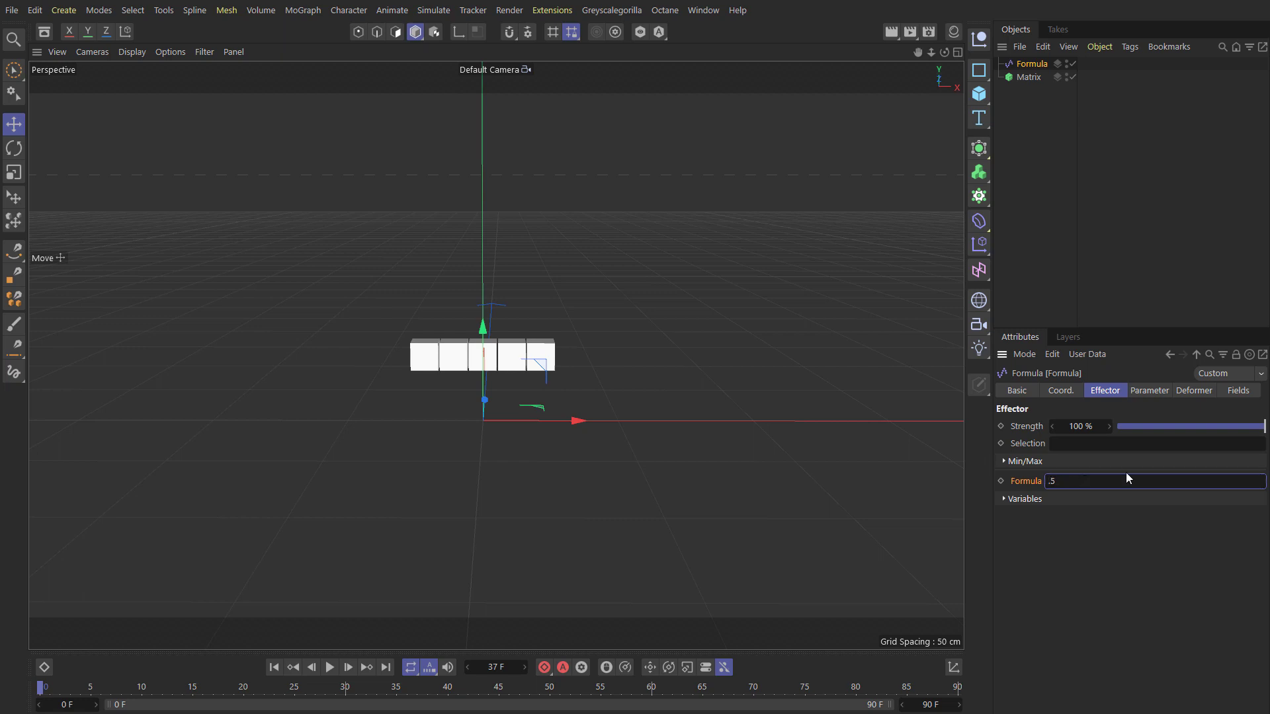
{"action": "type", "text": "-"}
{"action": "key", "text": "Return"}
Step: Change the effector's formula to 2 and extend it to the subtraction 2 - 0.5
{"action": "type", "text": "2"}
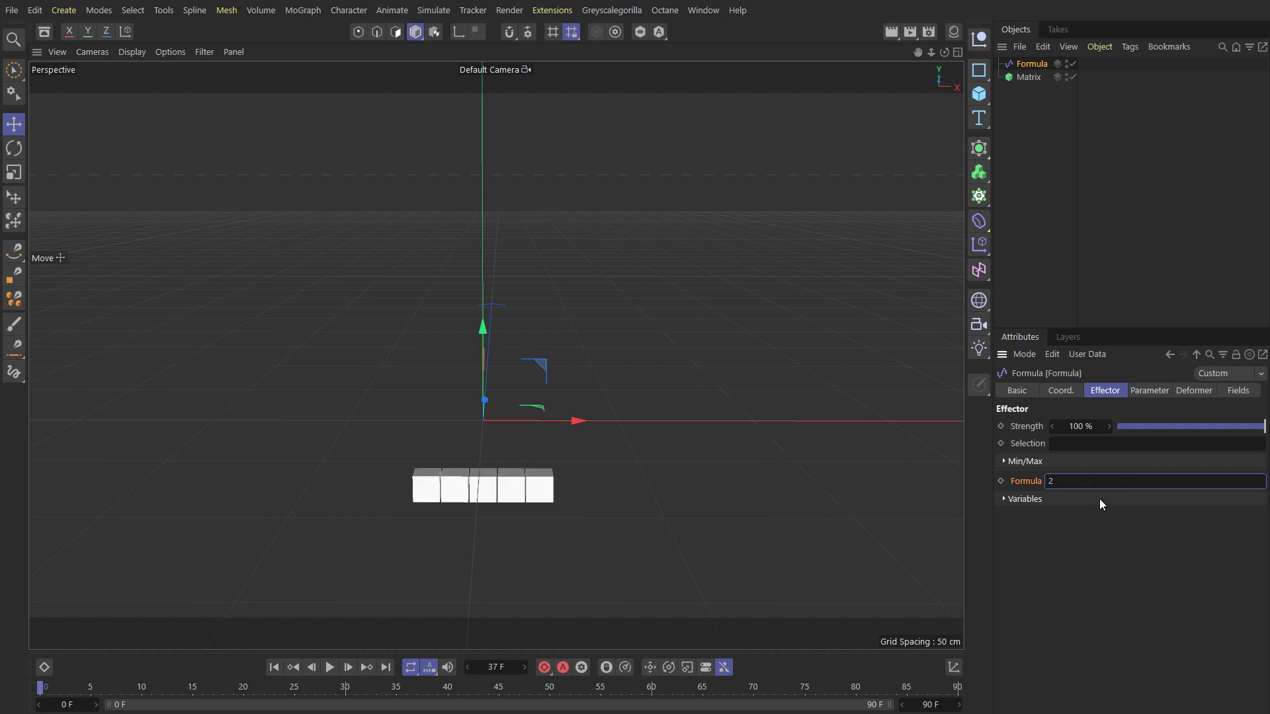
{"action": "double_click", "coordinate": [1050, 481]}
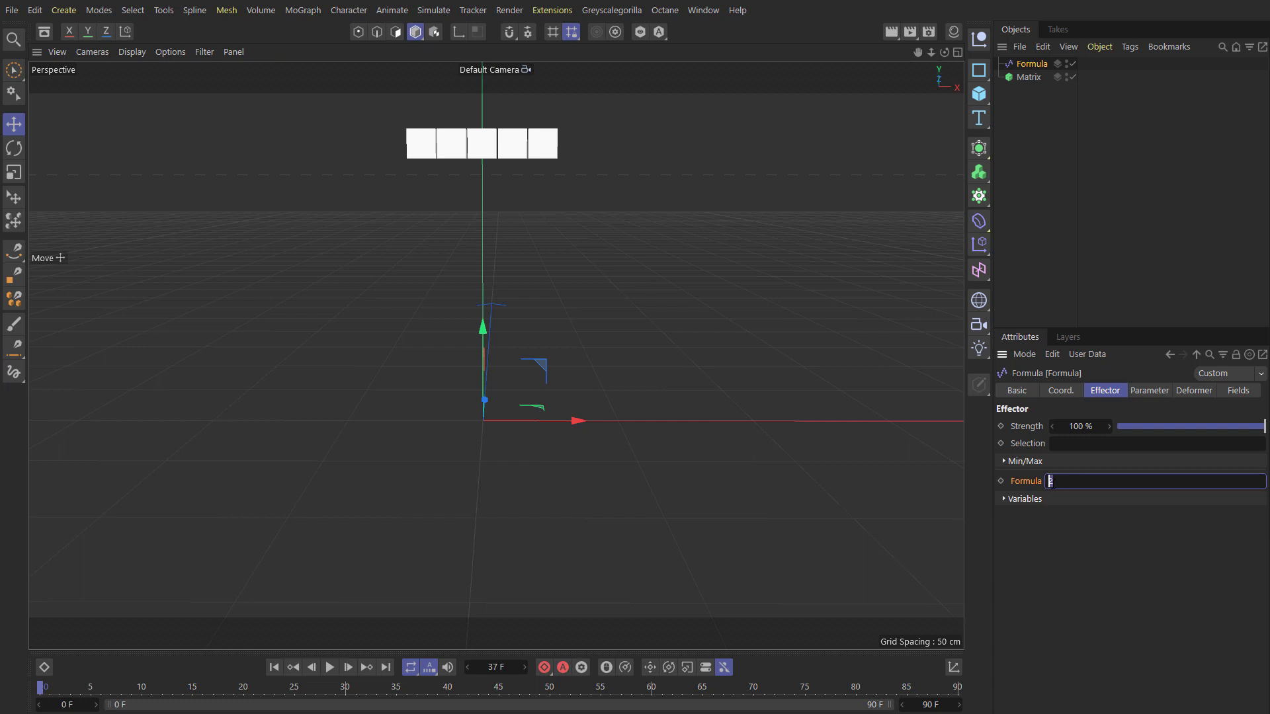
{"action": "left_click", "coordinate": [1049, 484]}
{"action": "left_click", "coordinate": [1054, 490]}
{"action": "type", "text": "- 0.5"}
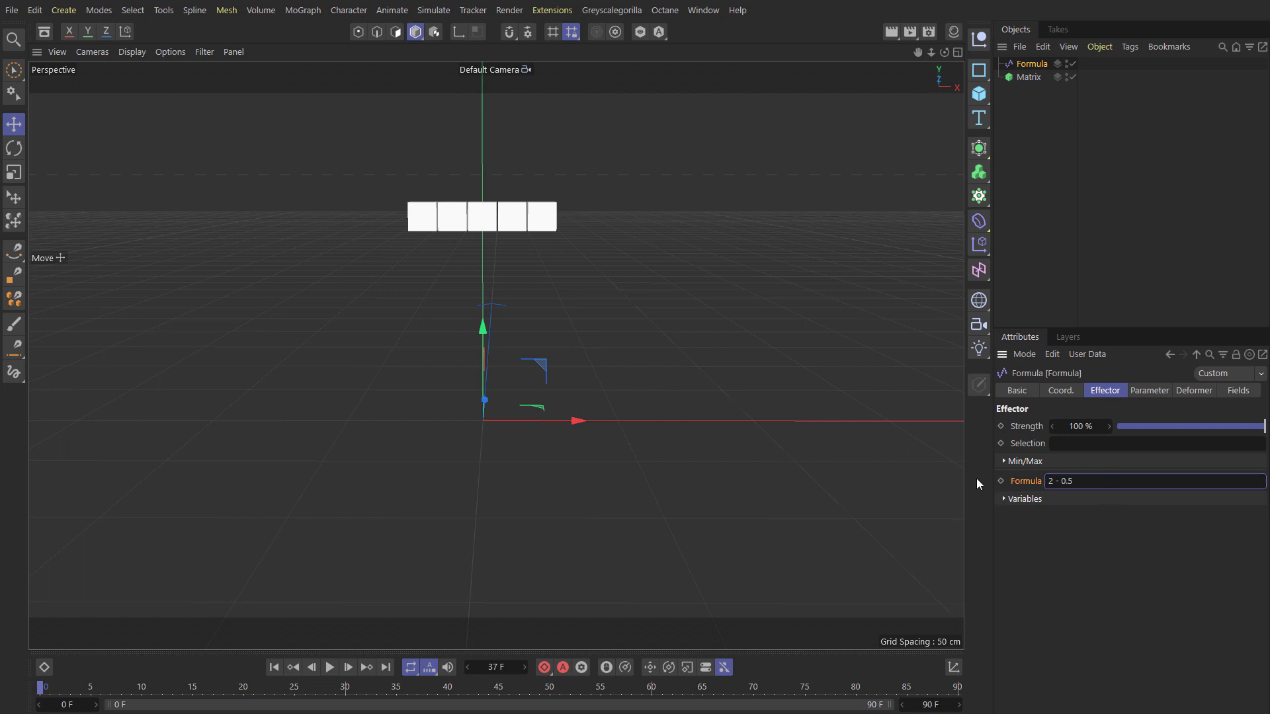
Step: Reveal the list of formula variables and set the effector's formula to id
{"action": "left_click_drag", "start_coordinate": [1126, 487], "coordinate": [1040, 502]}
{"action": "left_click", "coordinate": [1004, 499]}
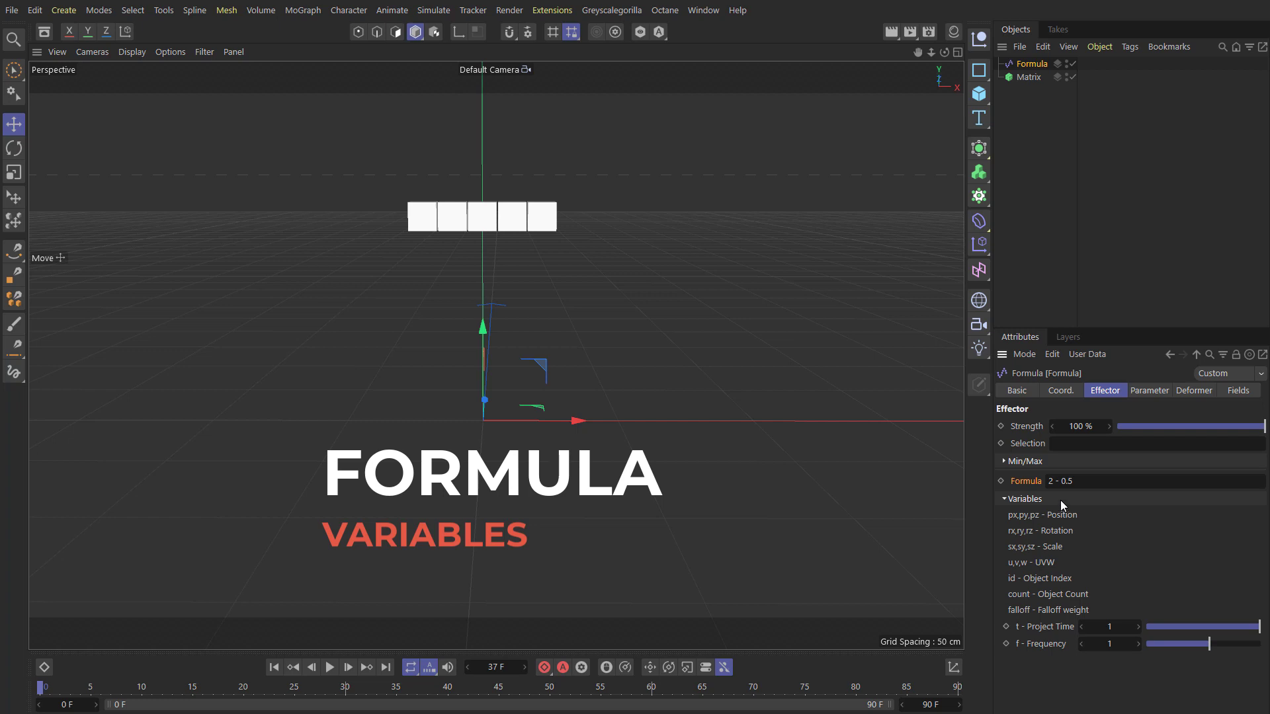
{"action": "left_click", "coordinate": [1105, 481]}
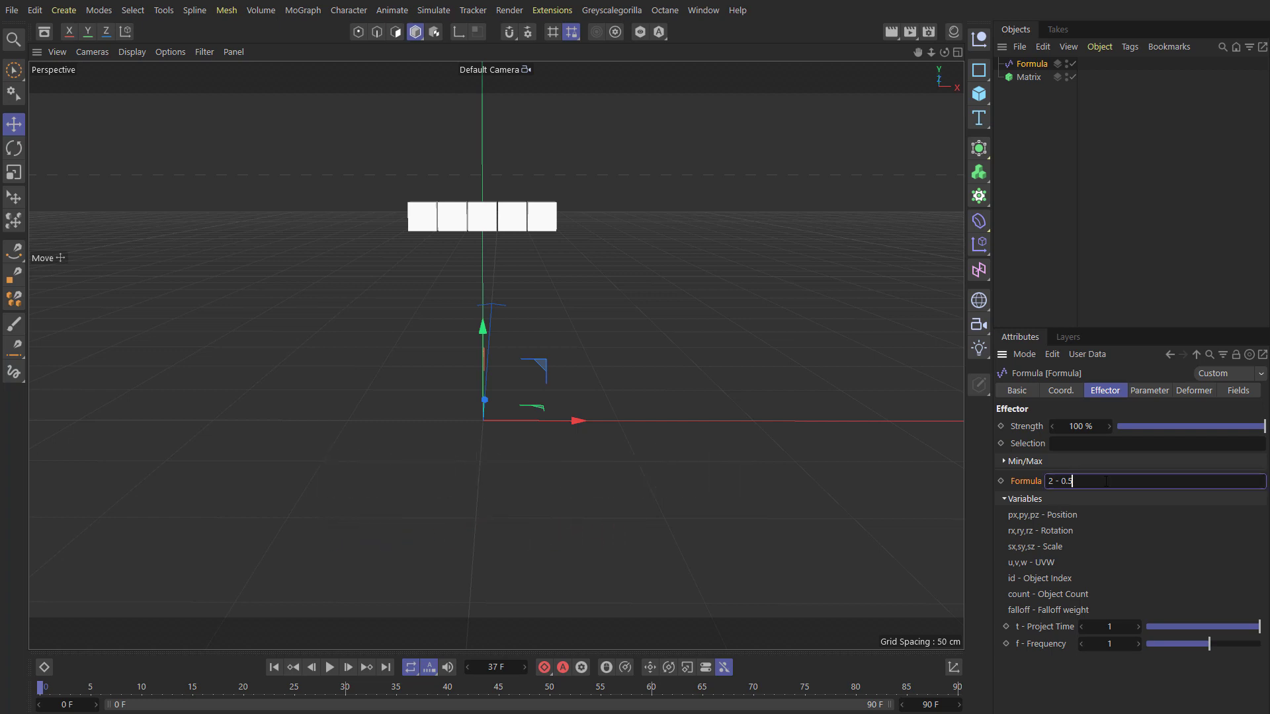
{"action": "key", "text": "Return"}
{"action": "type", "text": "id"}
{"action": "key", "text": "Return"}
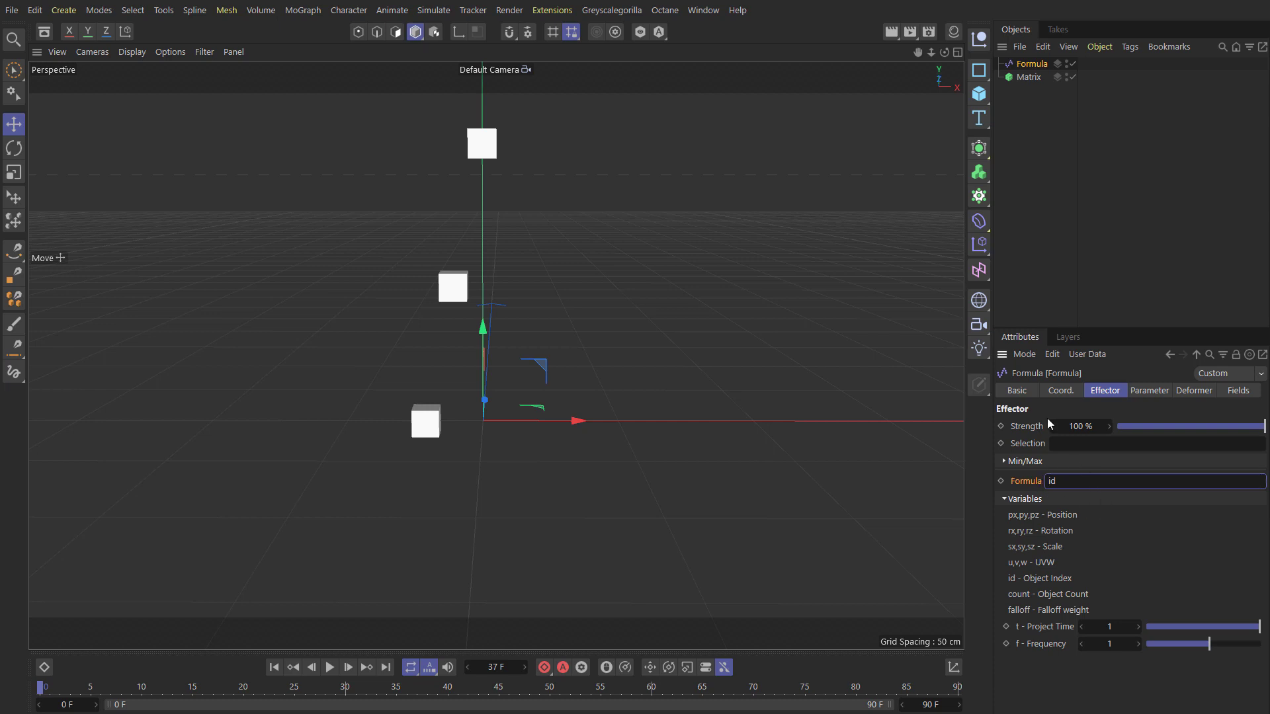
Step: Display the index on the Matrix object's elements and color them dark red with 74 % saturation and 62 % value
{"action": "left_click", "coordinate": [1027, 77]}
{"action": "left_click", "coordinate": [1148, 391]}
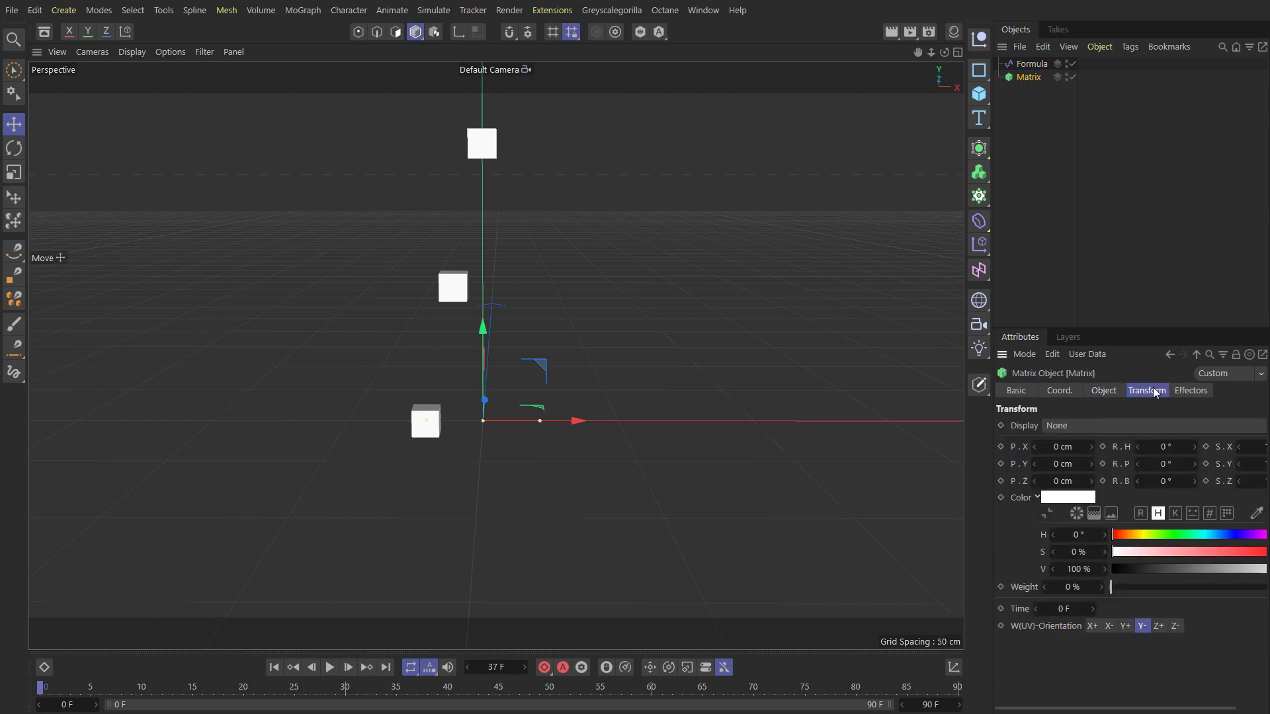
{"action": "left_click", "coordinate": [1065, 425]}
{"action": "left_click", "coordinate": [1036, 511]}
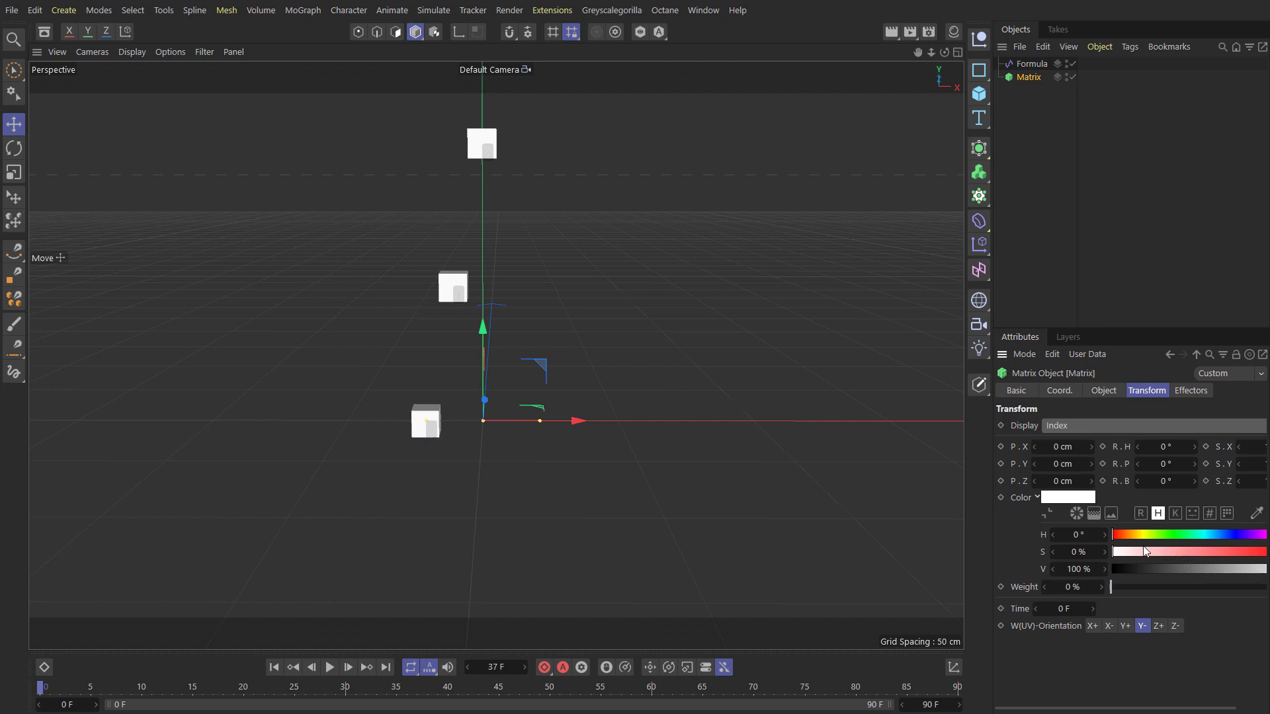
{"action": "left_click_drag", "start_coordinate": [1146, 551], "coordinate": [1226, 569]}
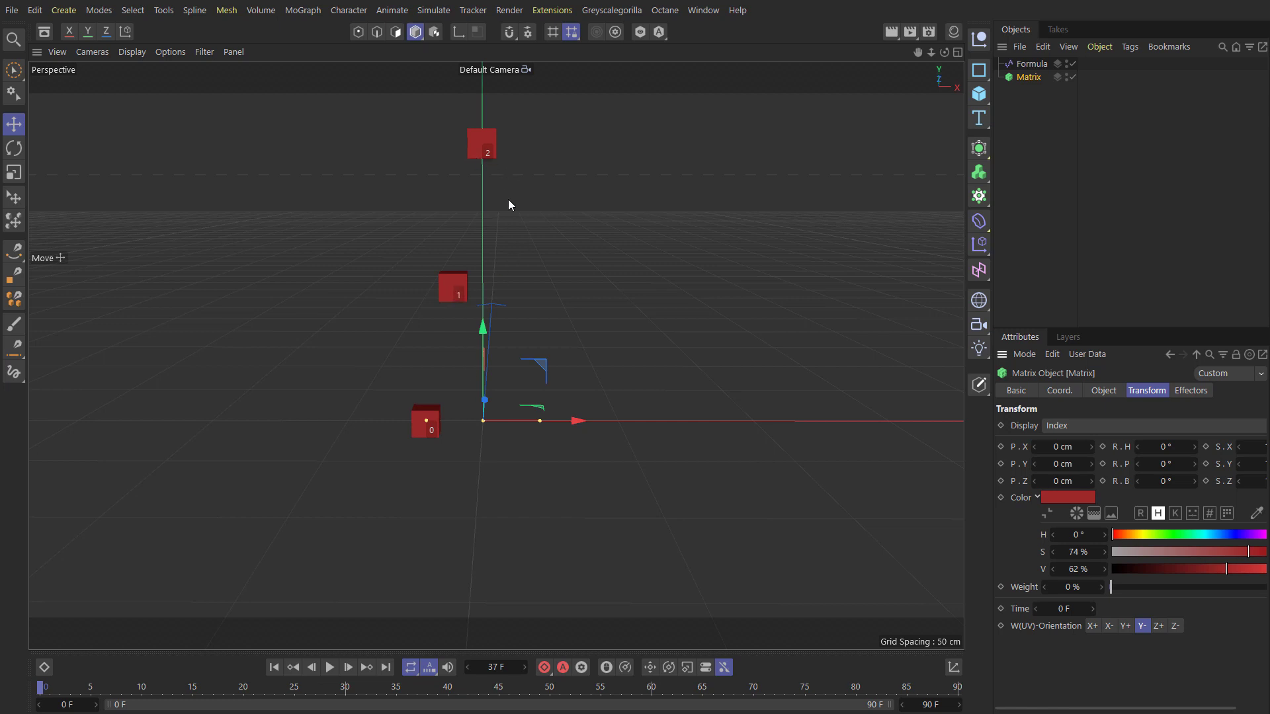
{"action": "middle_click_drag", "start_coordinate": [509, 204], "coordinate": [531, 235], "text": "alt"}
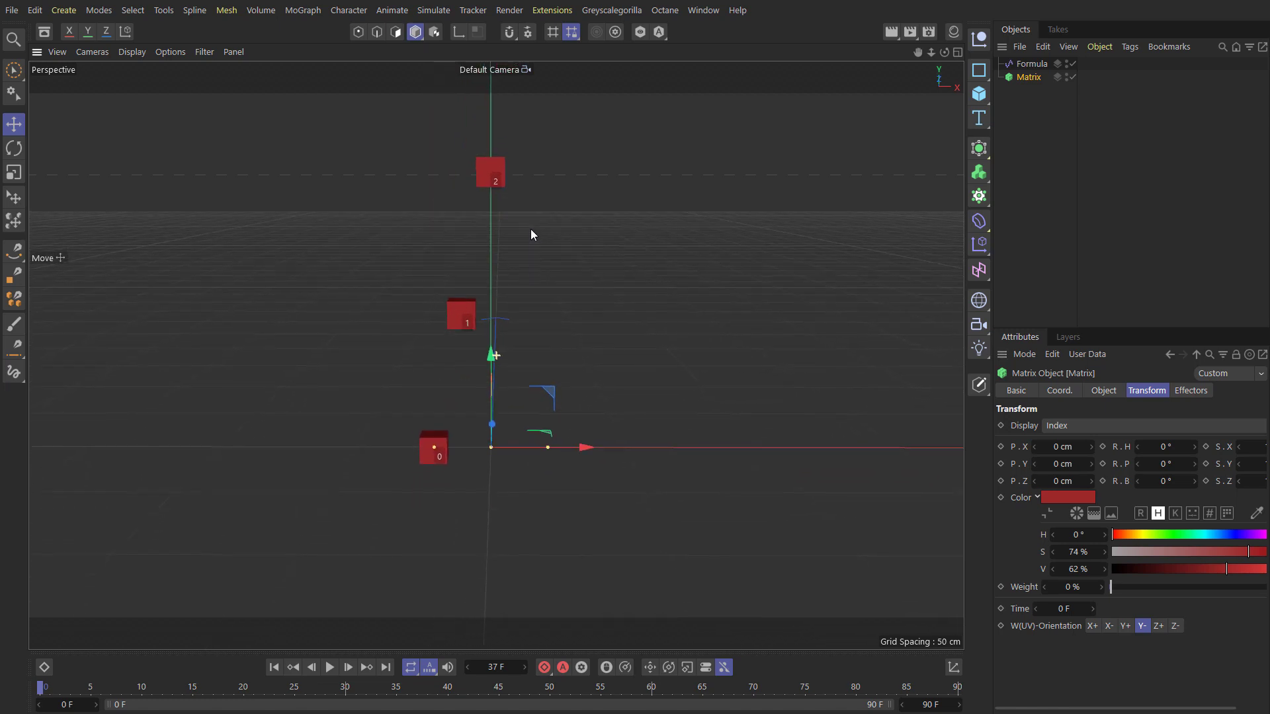
Step: Examine how the Formula effector's id formula relates to the index numbers displayed on the cubes
{"action": "left_click", "coordinate": [1032, 65]}
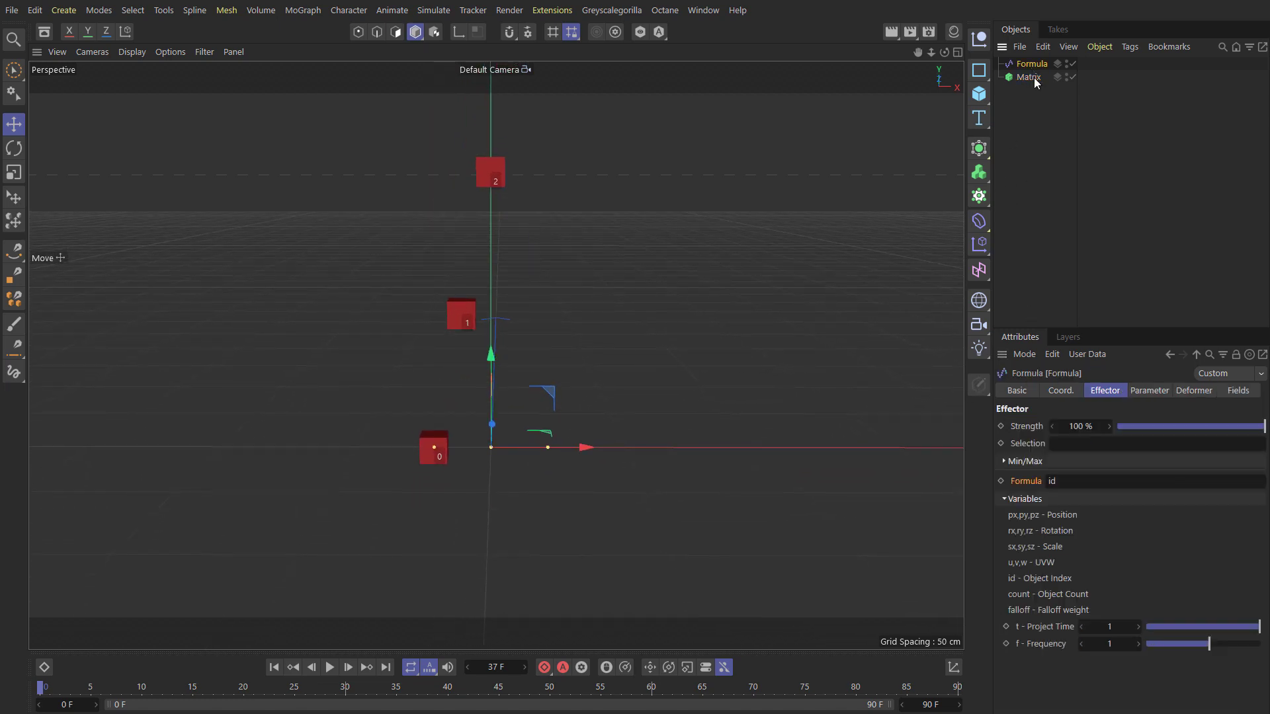
{"action": "left_click", "coordinate": [1058, 481]}
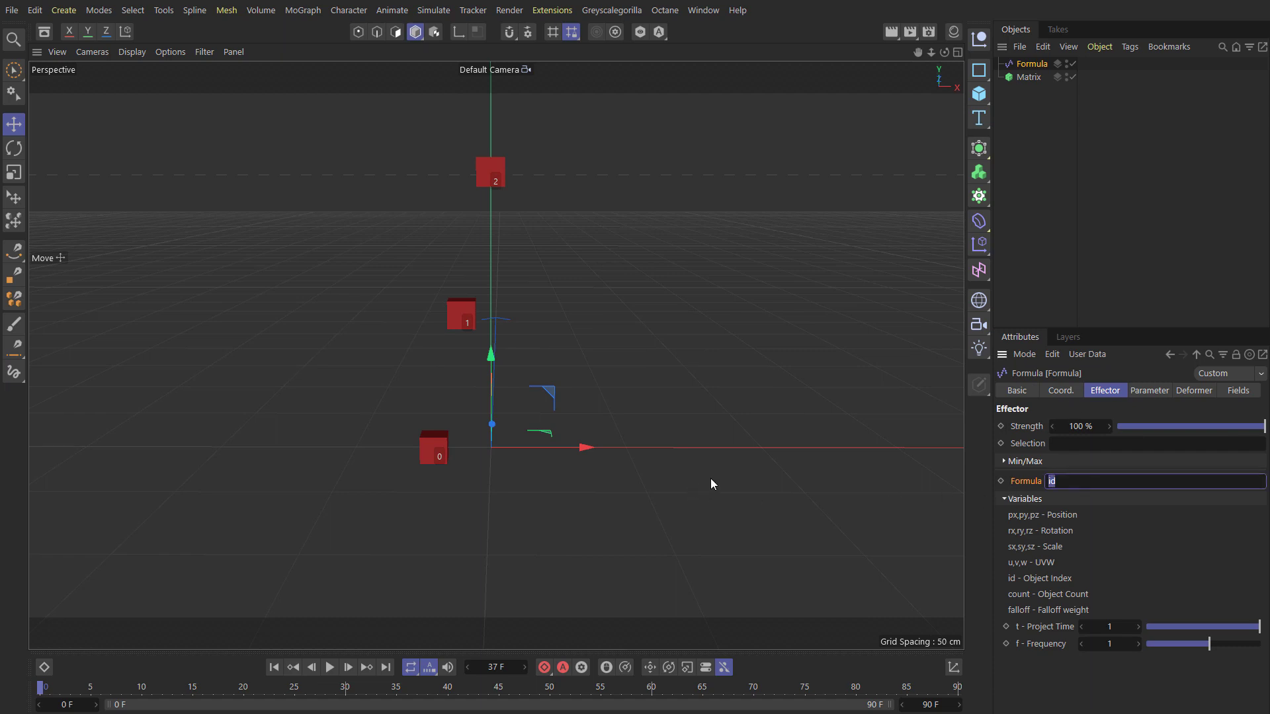
{"action": "left_click", "coordinate": [1124, 522]}
{"action": "left_click_drag", "start_coordinate": [1059, 483], "coordinate": [1024, 496]}
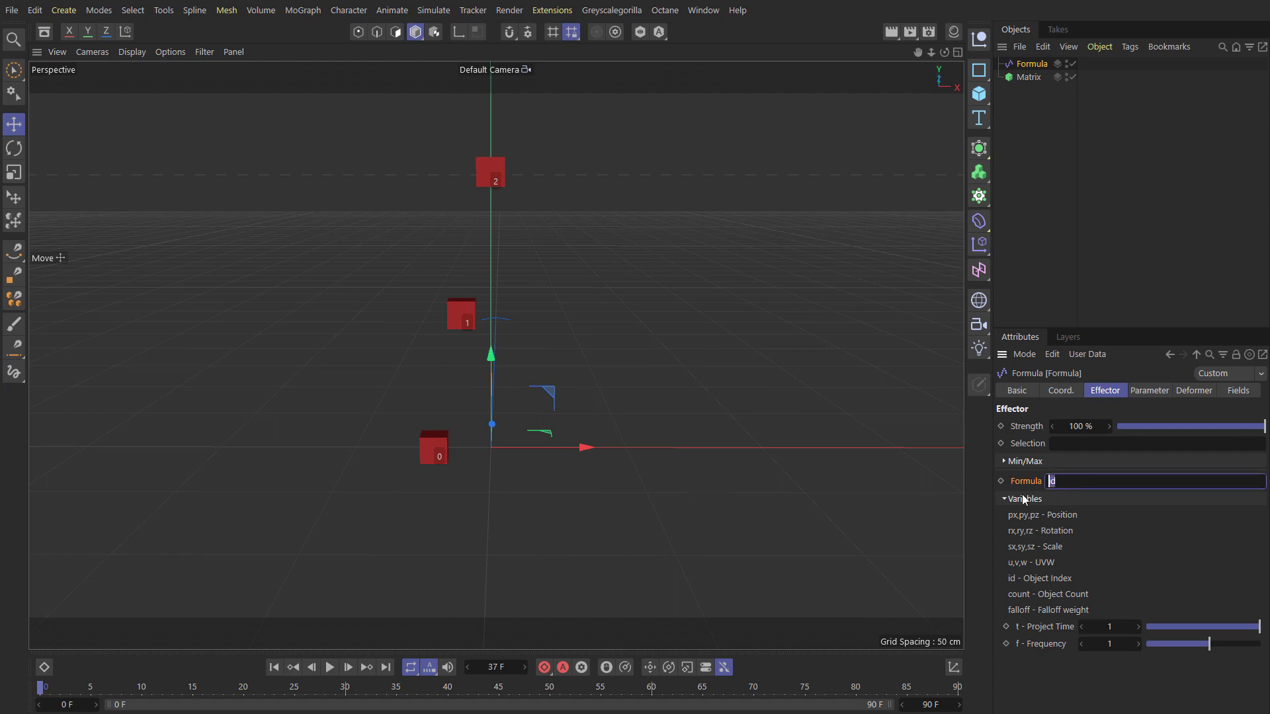
{"action": "left_click", "coordinate": [1104, 507]}
{"action": "left_click_drag", "start_coordinate": [544, 428], "coordinate": [504, 434], "text": "alt"}
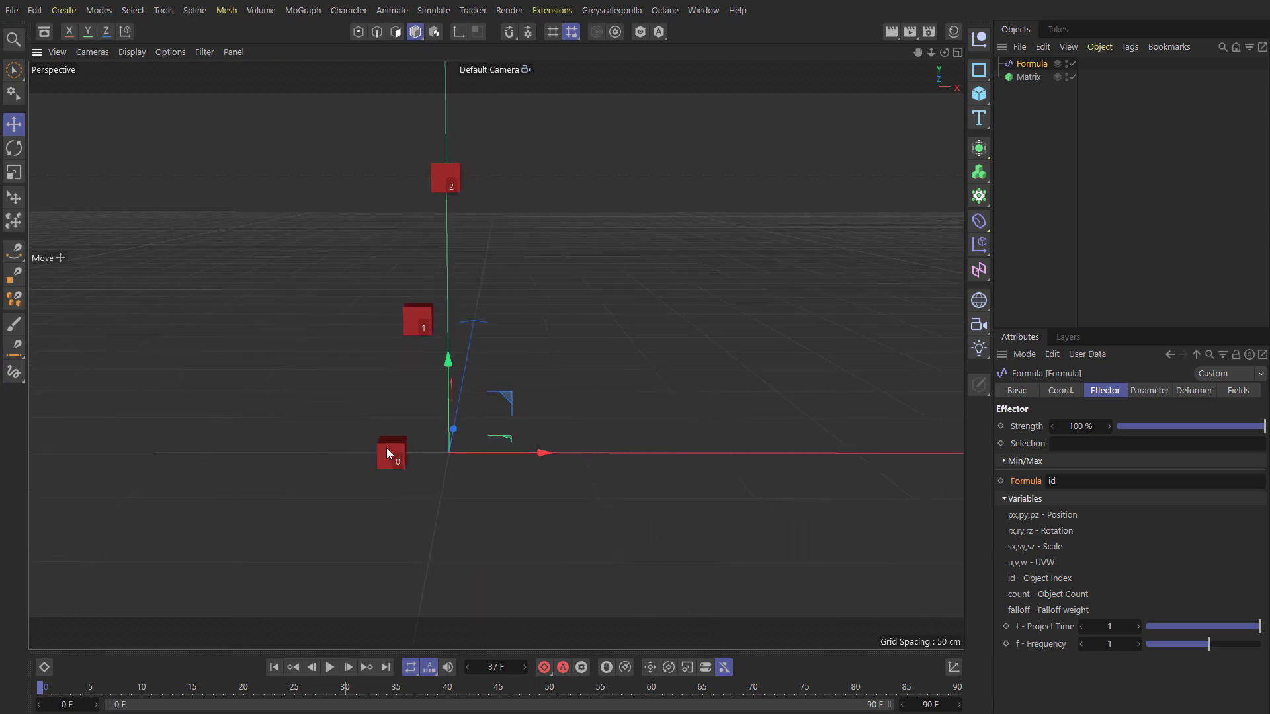
{"action": "left_click", "coordinate": [414, 321]}
Step: Try the formula id -2 on the Formula effector to shift the numbered cubes down by two units
{"action": "left_click", "coordinate": [1033, 65]}
{"action": "left_click", "coordinate": [1121, 485]}
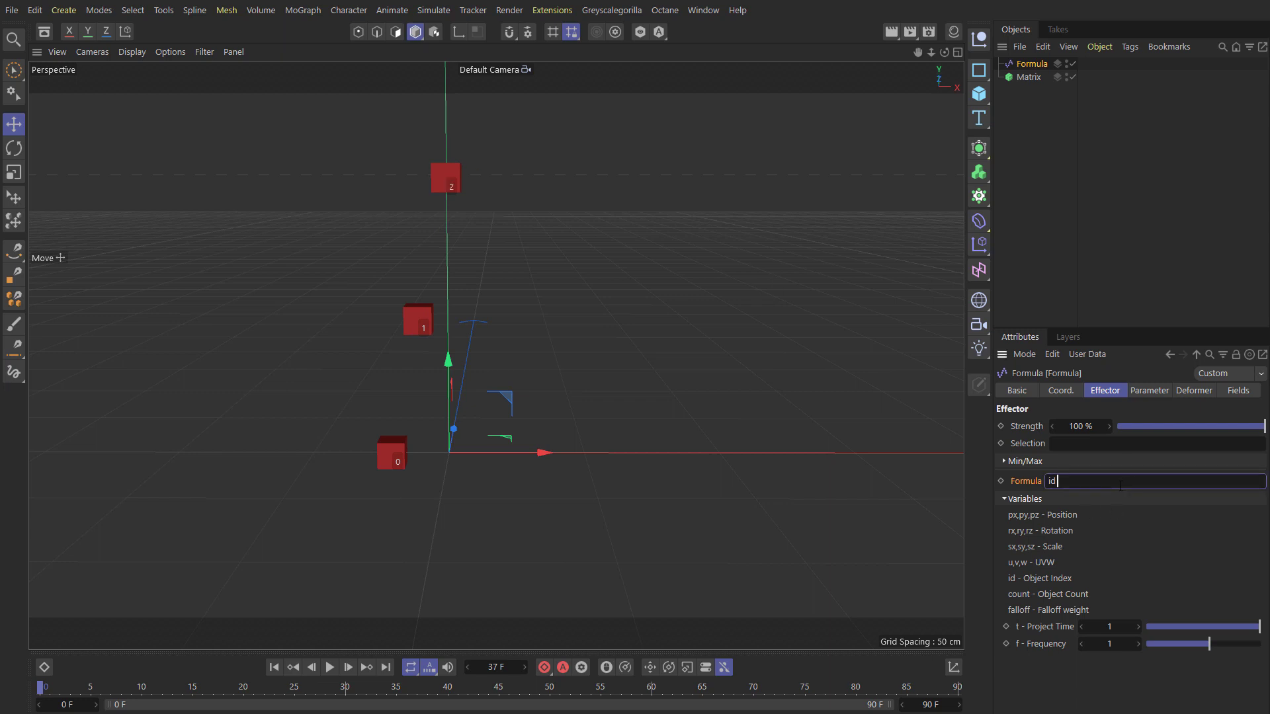
{"action": "type", "text": "-2"}
{"action": "key", "text": "Return"}
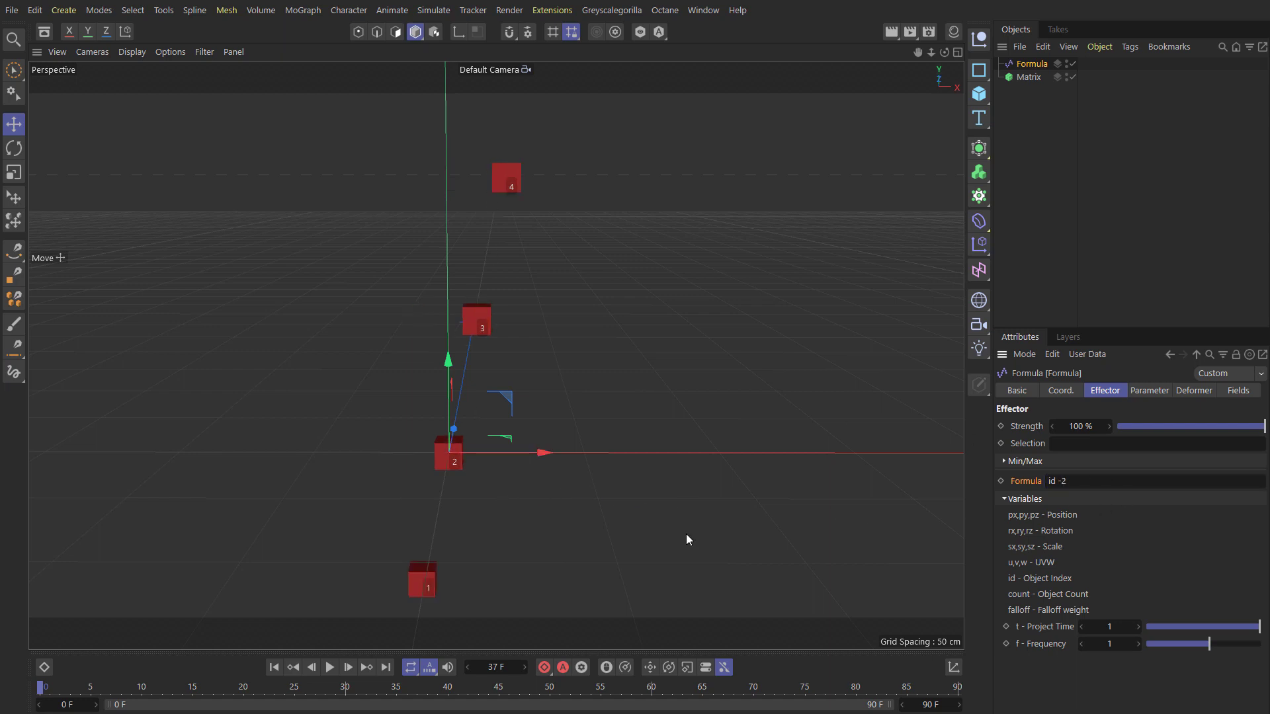
{"action": "middle_click_drag", "start_coordinate": [457, 508], "coordinate": [456, 380], "text": "alt"}
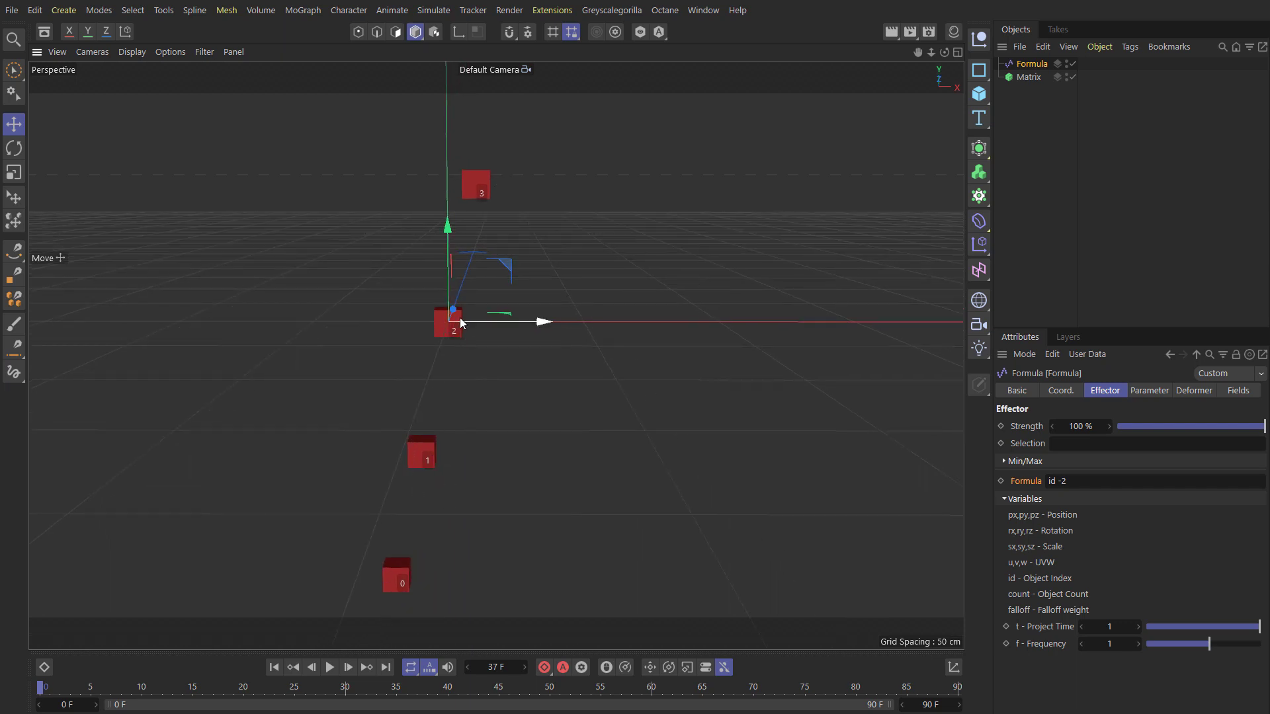
{"action": "middle_click_drag", "start_coordinate": [779, 340], "coordinate": [740, 356], "text": "alt"}
Step: Remove the subtraction from the effector's formula so that it reads id again
{"action": "left_click", "coordinate": [1118, 485]}
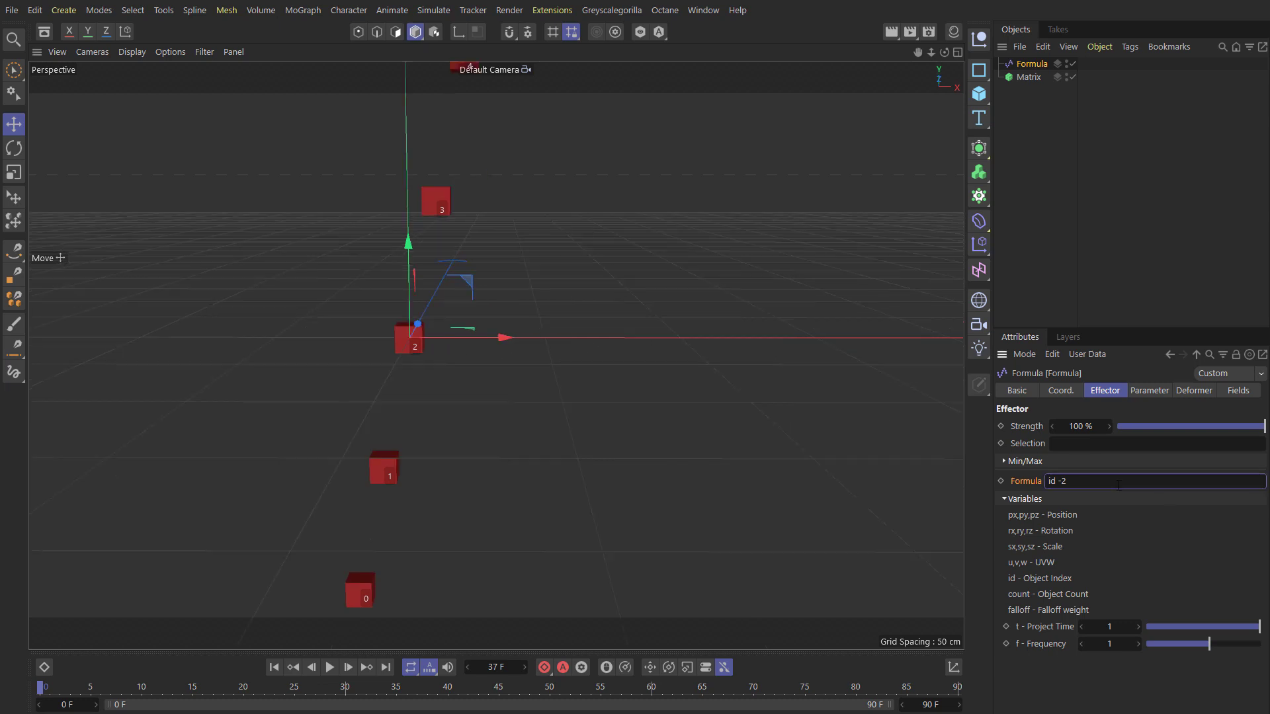
{"action": "key", "text": "BackSpace"}
{"action": "key", "text": "BackSpace"}
{"action": "key", "text": "BackSpace"}
{"action": "key", "text": "Return"}
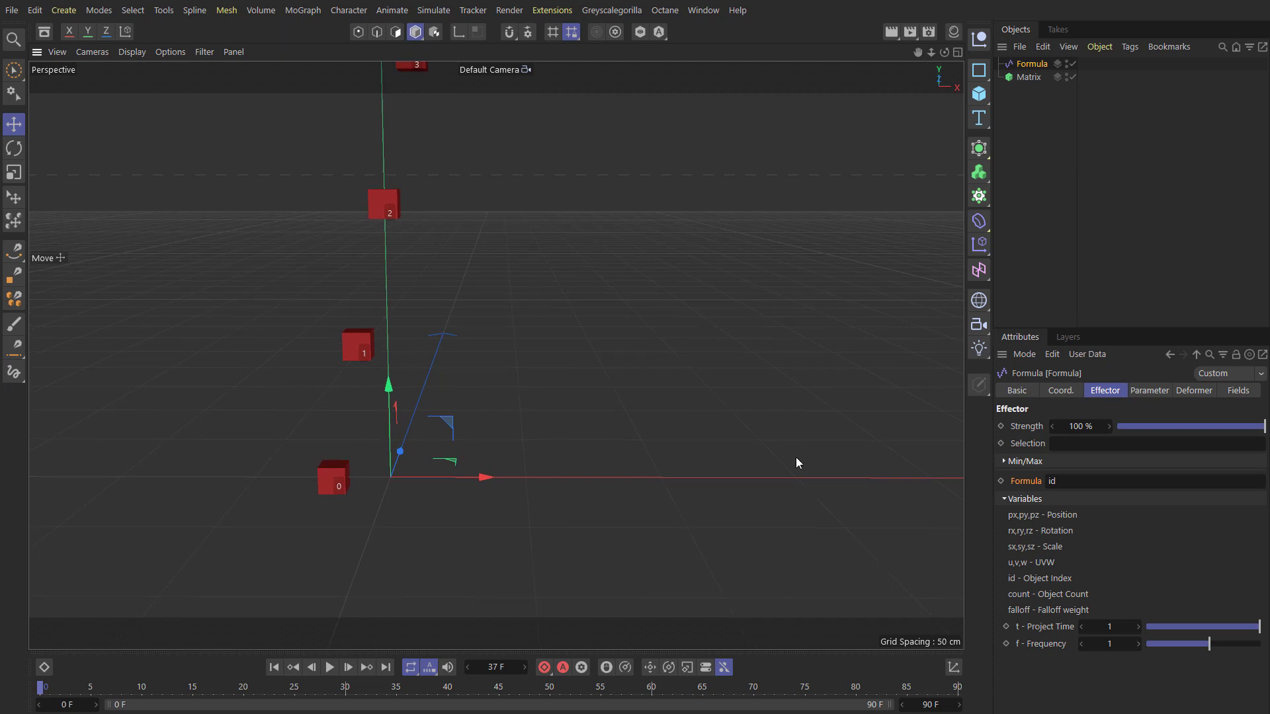
Step: Extend the Formula effector's formula to the division id / 4
{"action": "middle_click_drag", "start_coordinate": [478, 221], "coordinate": [490, 286], "text": "alt"}
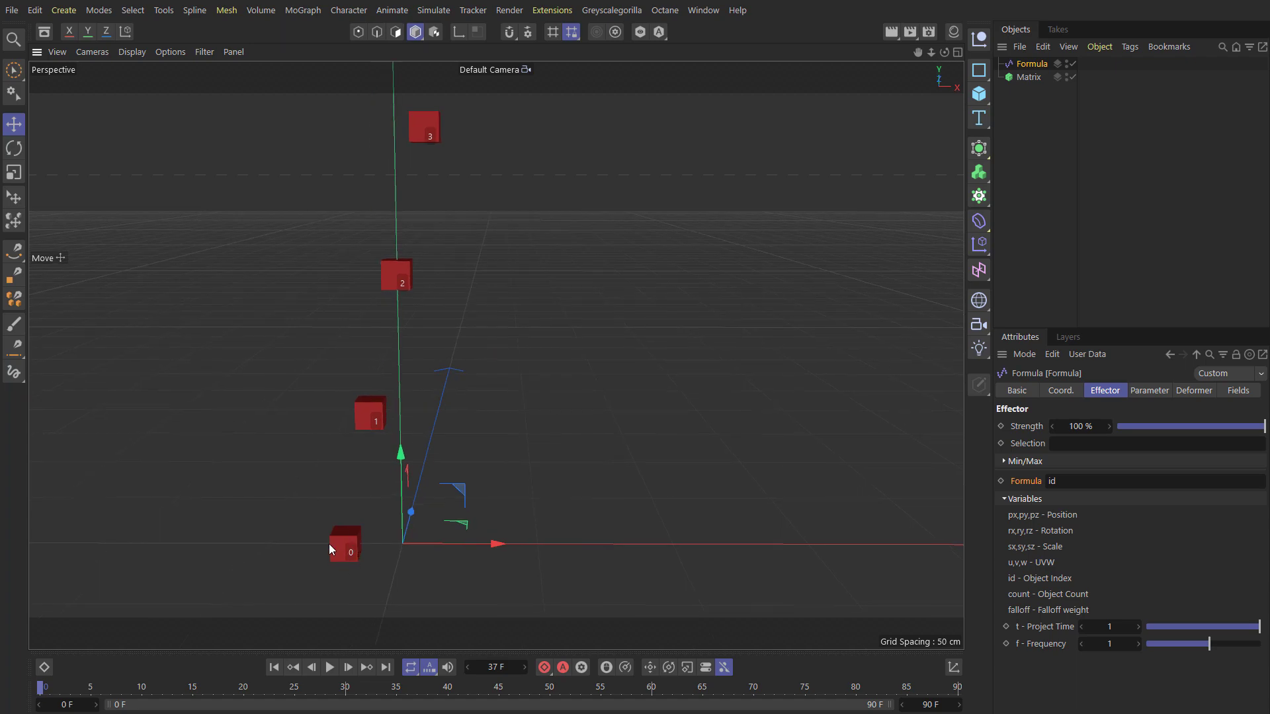
{"action": "middle_click_drag", "start_coordinate": [454, 215], "coordinate": [445, 249], "text": "alt"}
{"action": "middle_click_drag", "start_coordinate": [423, 156], "coordinate": [391, 288], "text": "alt"}
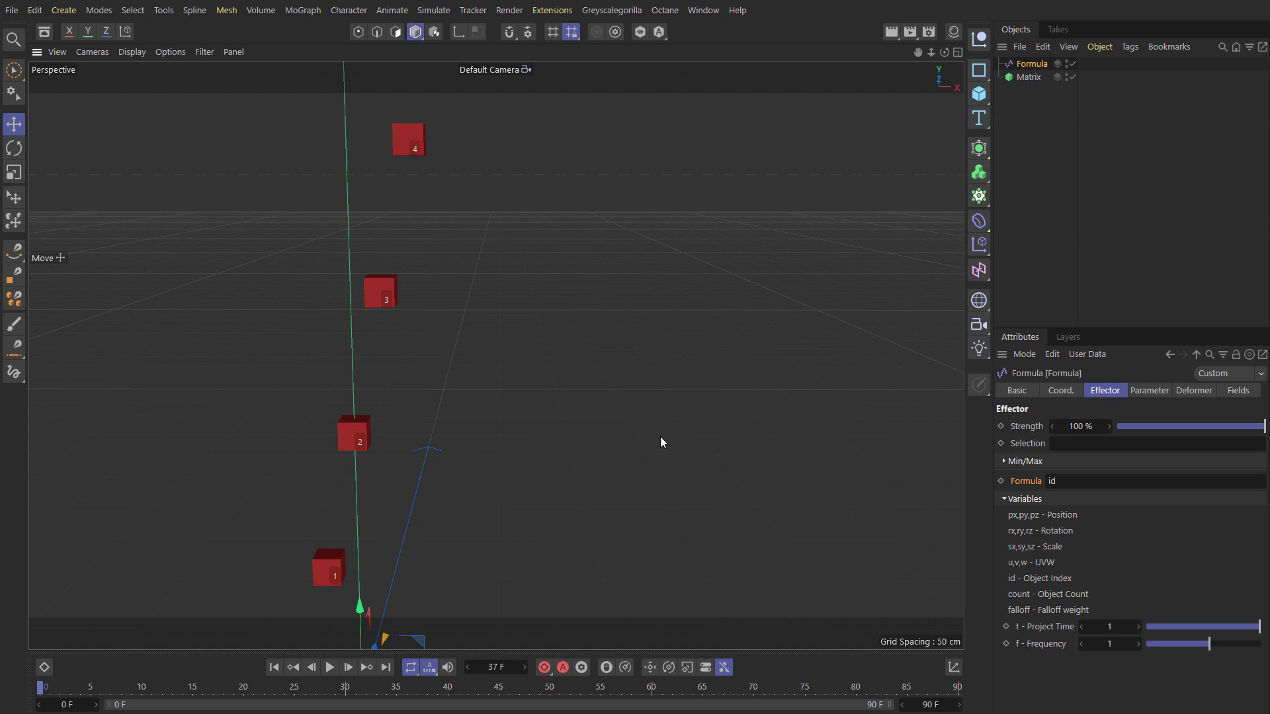
{"action": "scroll", "coordinate": [487, 368], "scroll_direction": "down", "scroll_amount": 2}
{"action": "scroll", "coordinate": [380, 207], "scroll_direction": "down", "scroll_amount": 2}
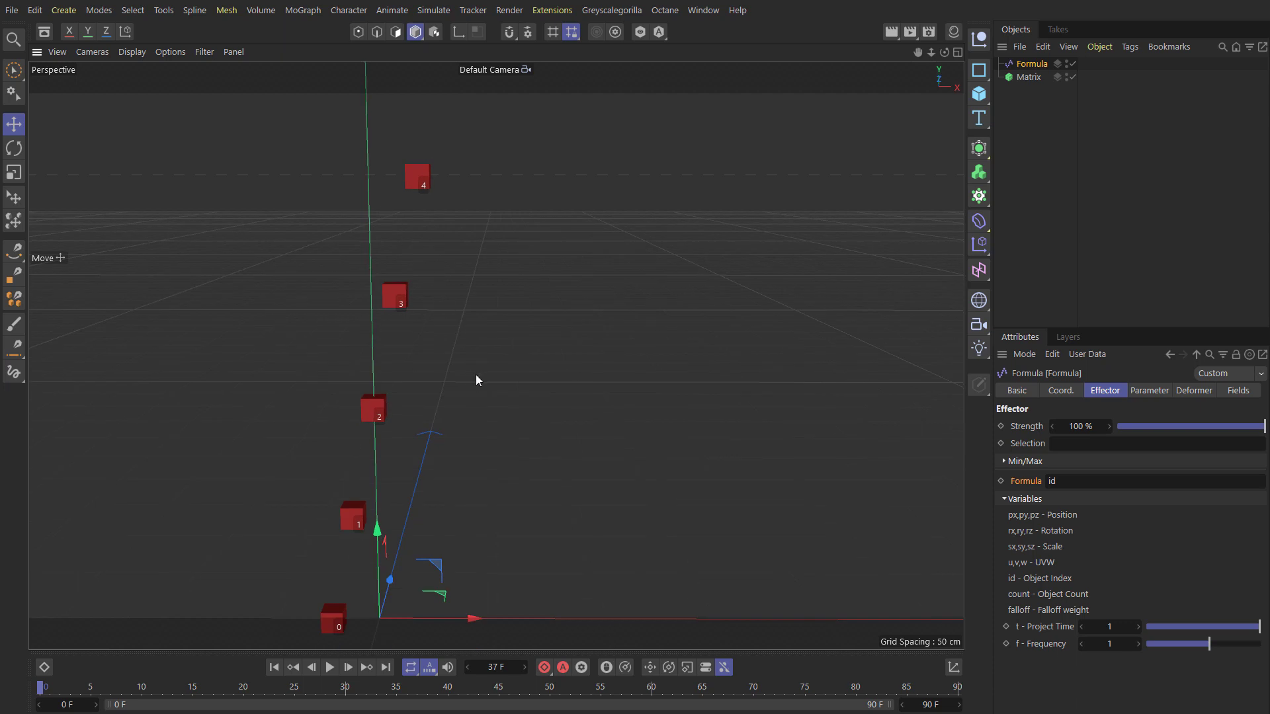
{"action": "middle_click_drag", "start_coordinate": [450, 356], "coordinate": [436, 315], "text": "alt"}
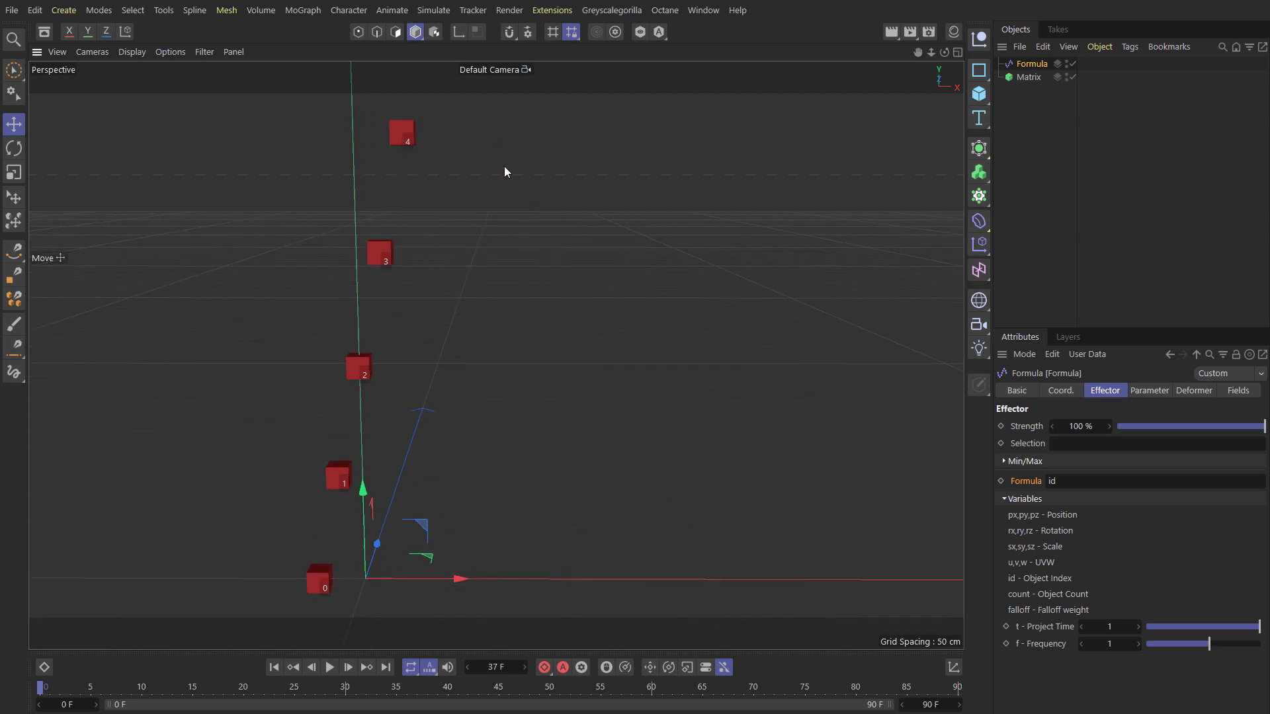
{"action": "left_click", "coordinate": [1115, 483]}
{"action": "type", "text": "/"}
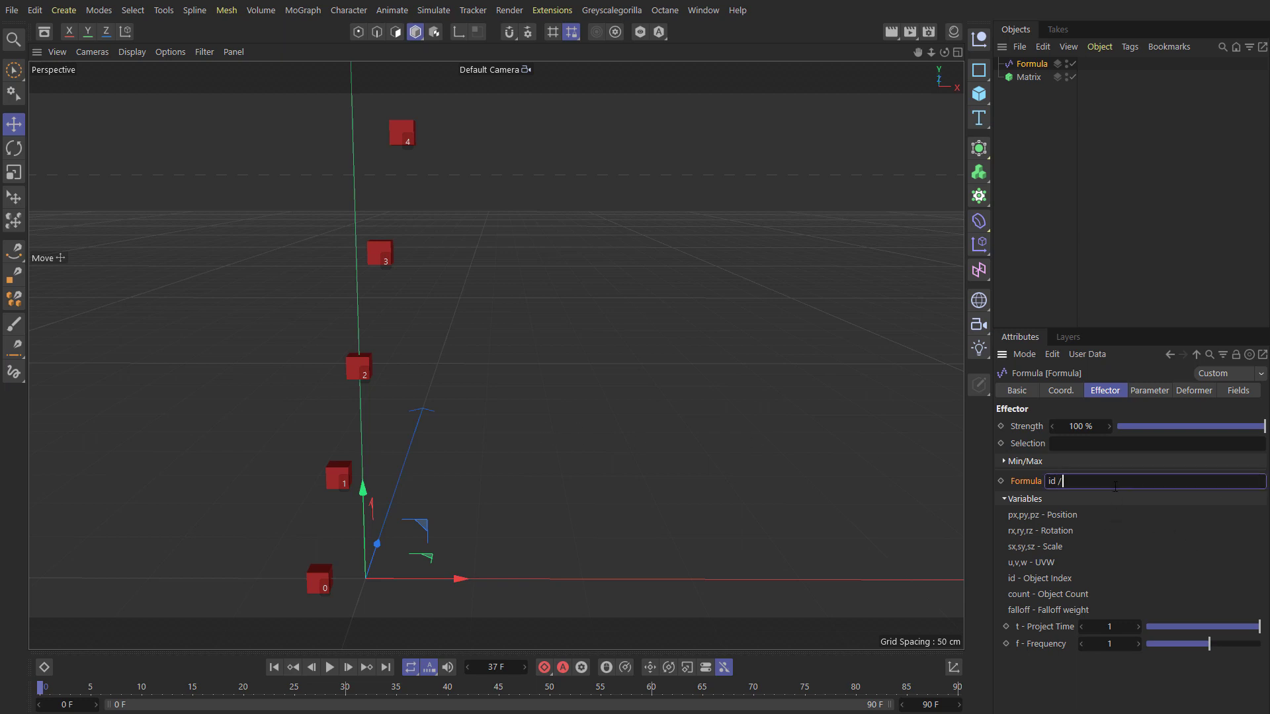
{"action": "type", "text": " 4"}
{"action": "key", "text": "Return"}
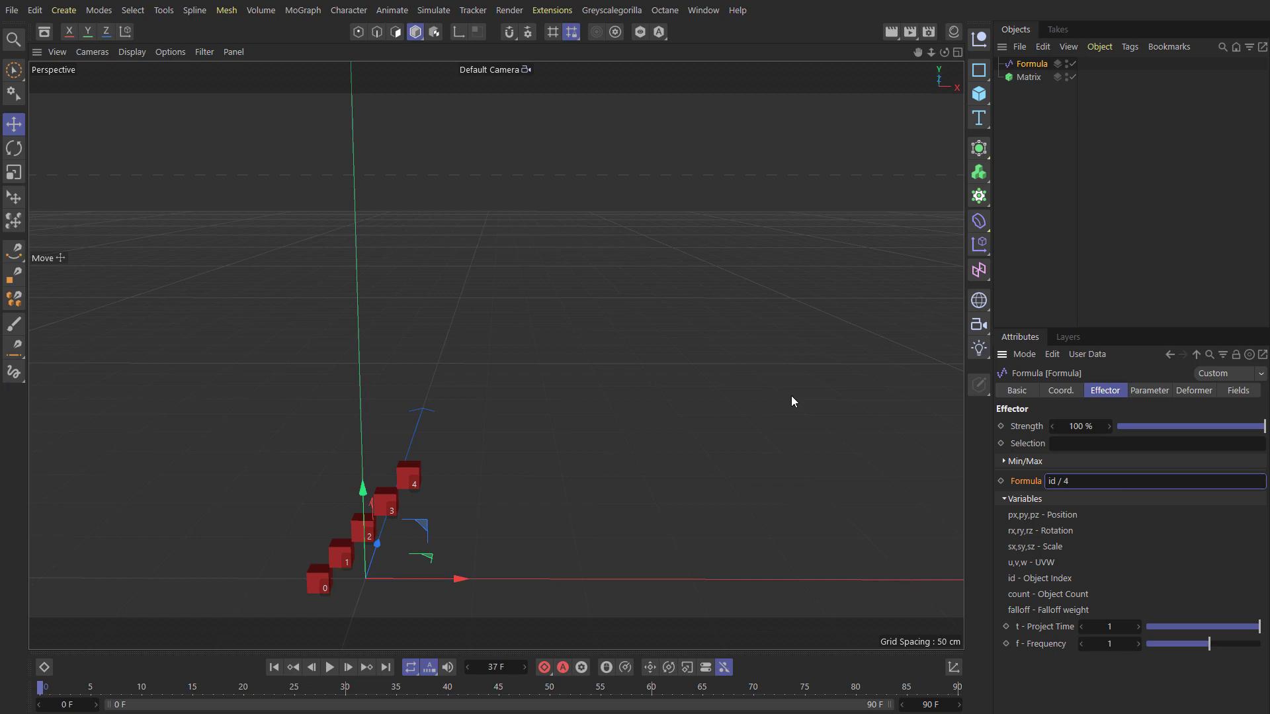
{"action": "middle_click_drag", "start_coordinate": [424, 509], "coordinate": [496, 356], "text": "alt"}
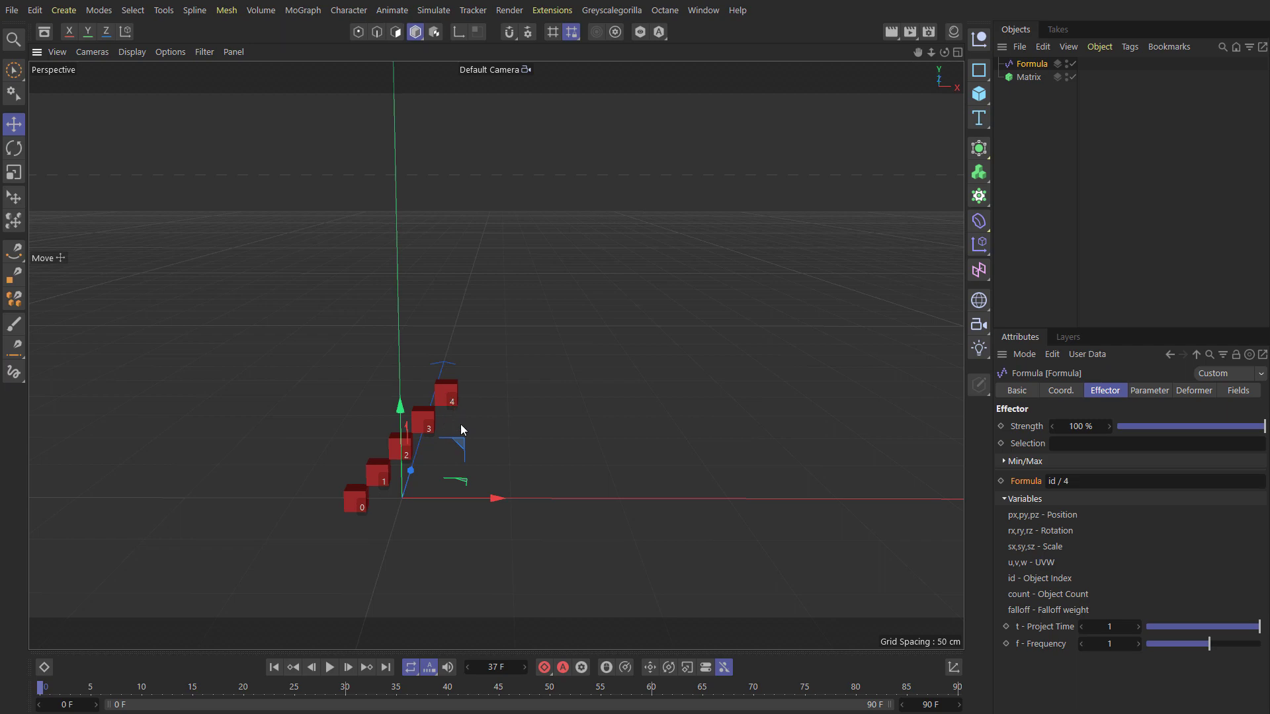
Step: Raise the Matrix object's first grid count to 9
{"action": "left_click", "coordinate": [1029, 77]}
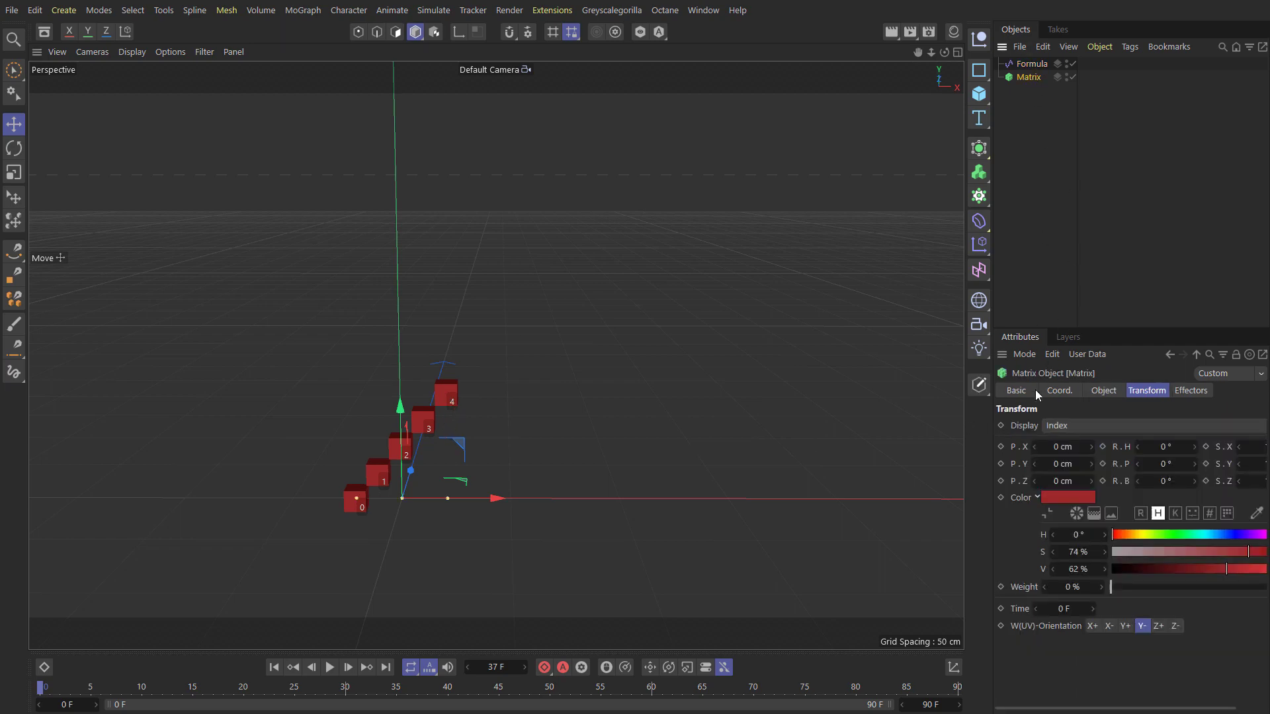
{"action": "left_click", "coordinate": [1106, 390]}
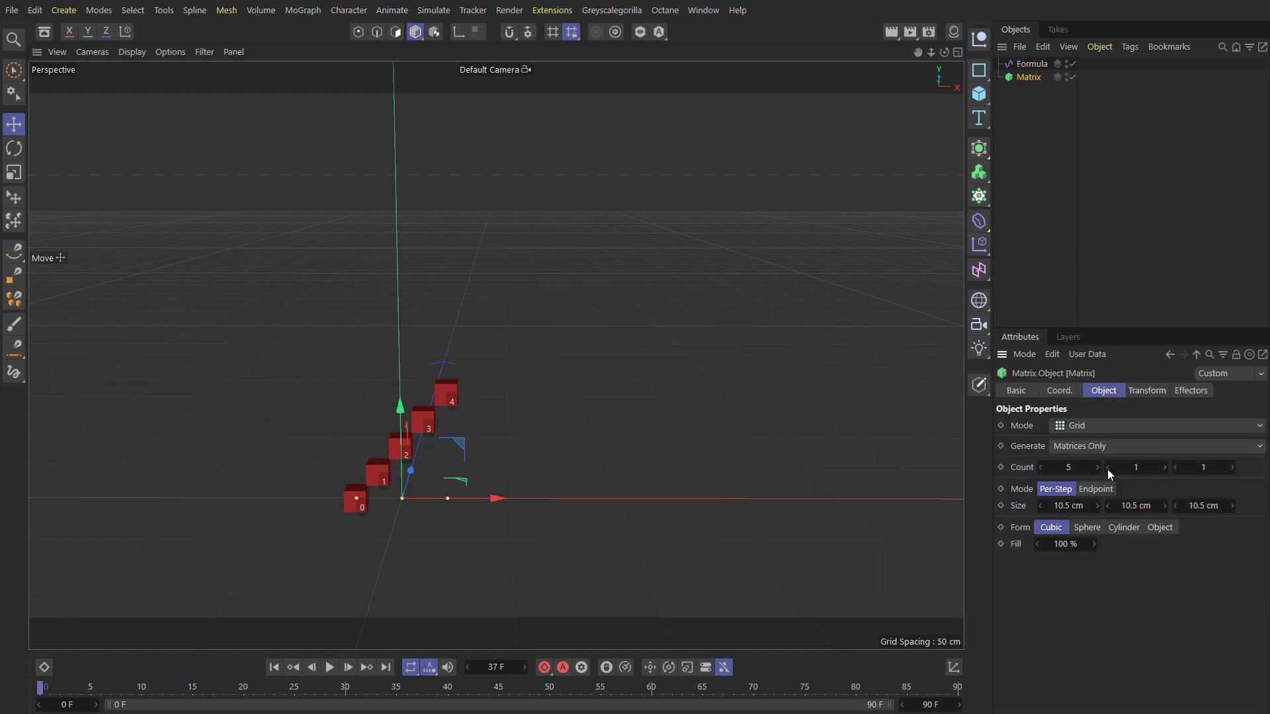
{"action": "left_click", "coordinate": [1097, 468]}
{"action": "left_click", "coordinate": [1097, 468]}
{"action": "left_click", "coordinate": [1097, 467]}
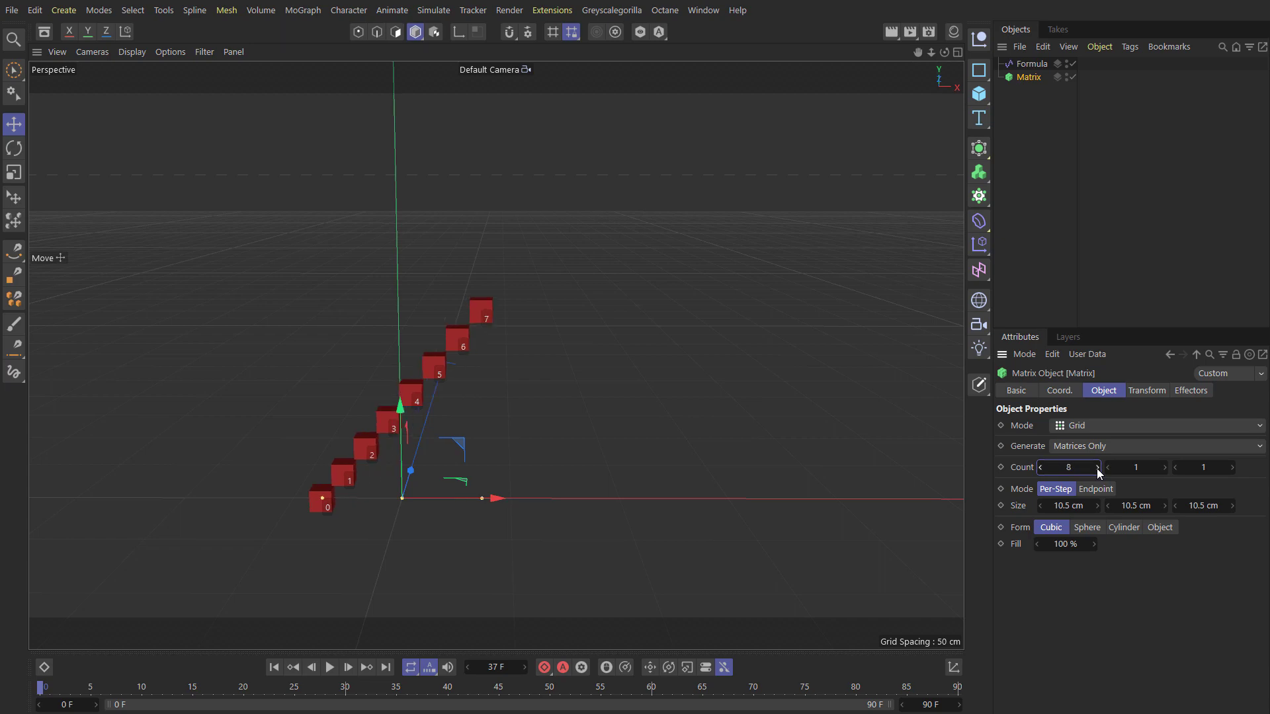
{"action": "left_click", "coordinate": [1097, 468]}
{"action": "left_click", "coordinate": [1097, 468]}
{"action": "left_click", "coordinate": [1040, 467]}
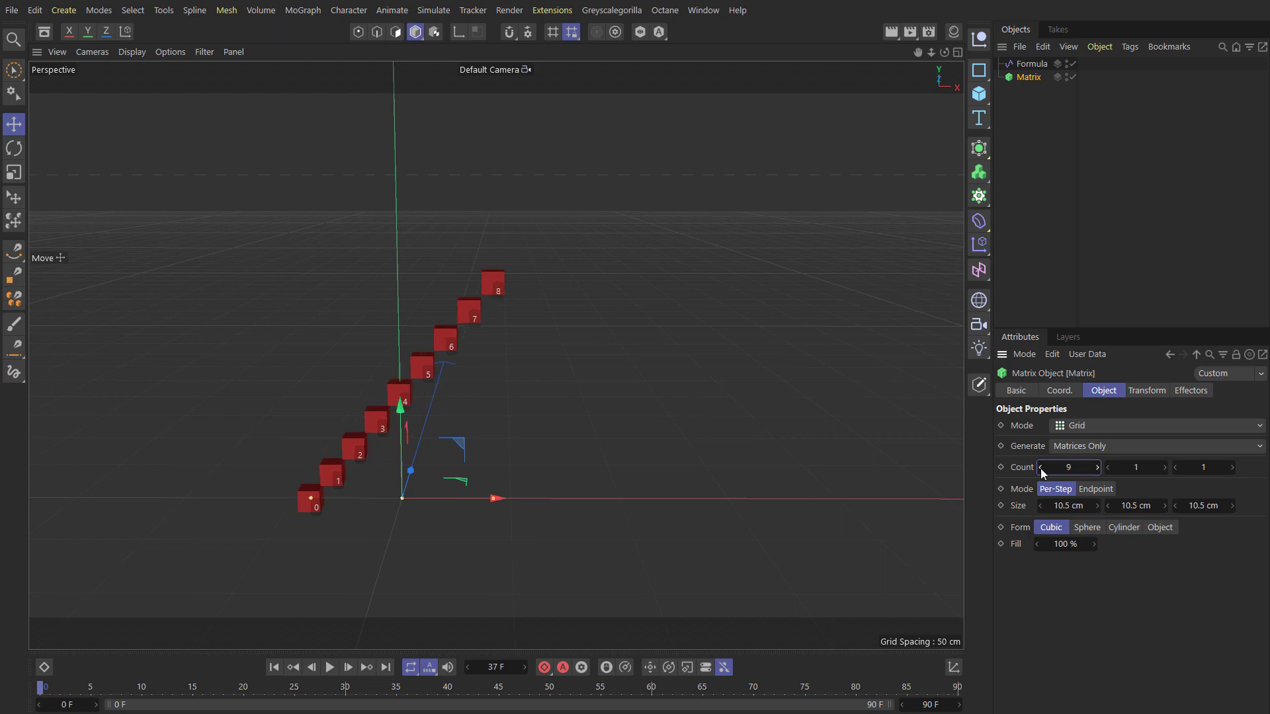
Step: Change the divisor in the Formula effector's formula to 8, giving id / 8
{"action": "left_click", "coordinate": [1025, 65]}
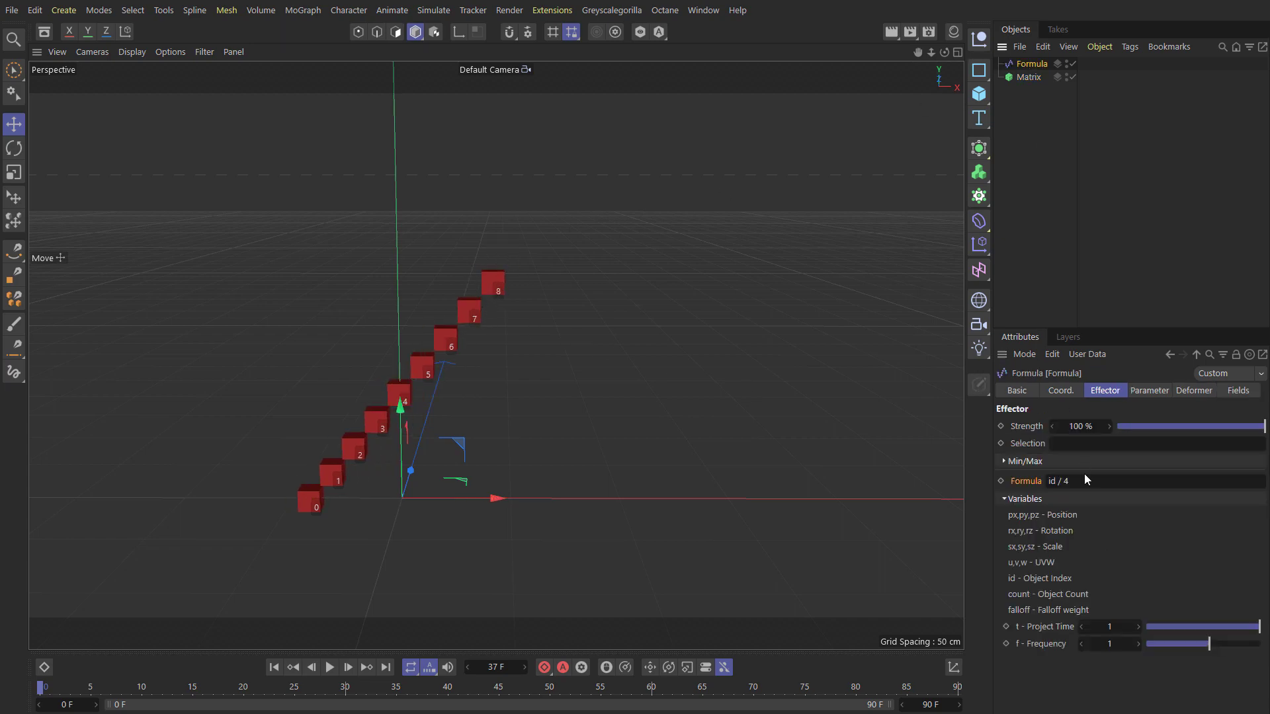
{"action": "left_click_drag", "start_coordinate": [1063, 483], "coordinate": [1085, 488]}
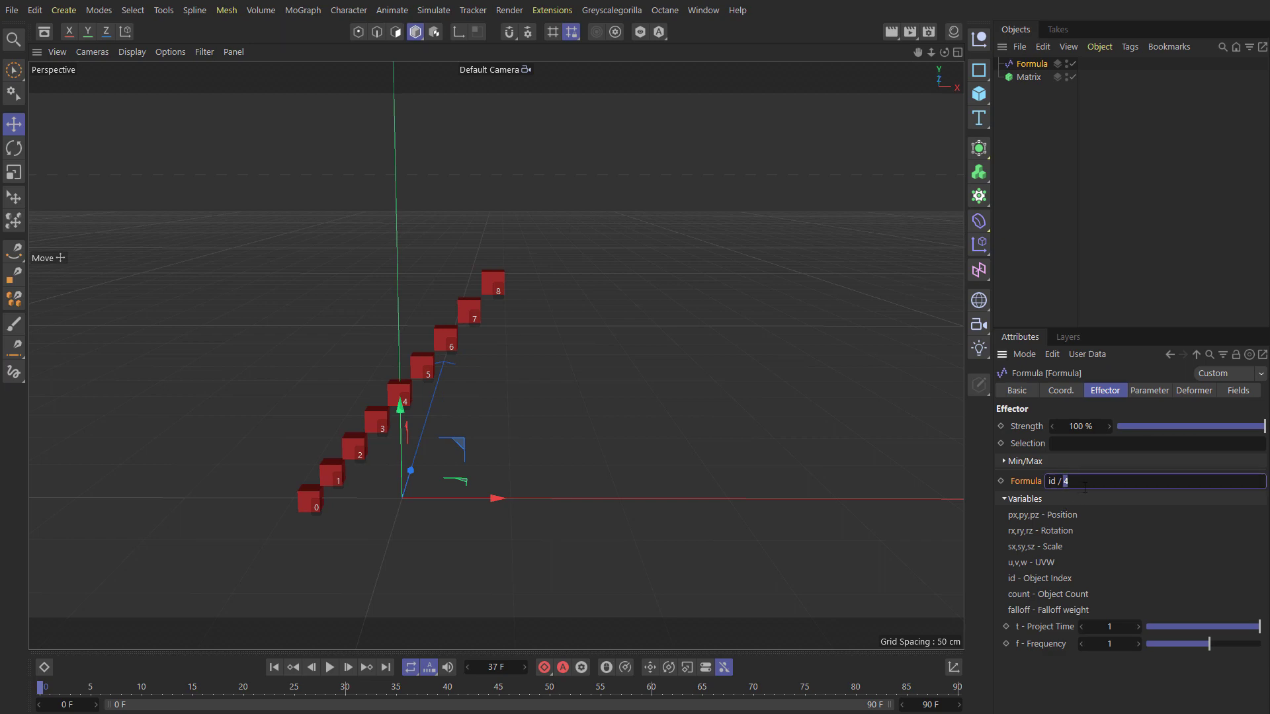
{"action": "type", "text": "8"}
{"action": "key", "text": "Return"}
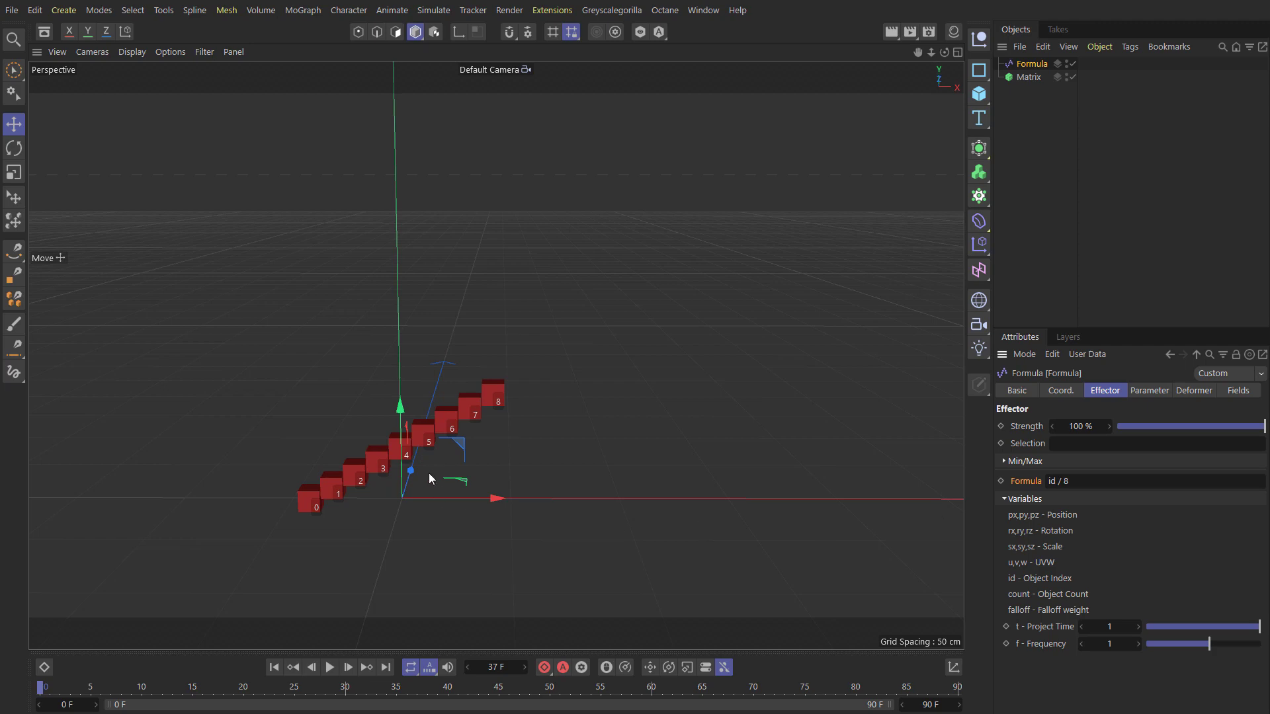
Step: Replace the fixed divisor in the effector's formula with the variable count, giving id / count, and keep the variables list expanded
{"action": "mouse_move", "coordinate": [406, 453]}
{"action": "left_mouse_down", "text": "alt"}
{"action": "mouse_move", "coordinate": [436, 442]}
{"action": "mouse_move", "coordinate": [415, 442]}
{"action": "left_mouse_up", "text": "alt"}
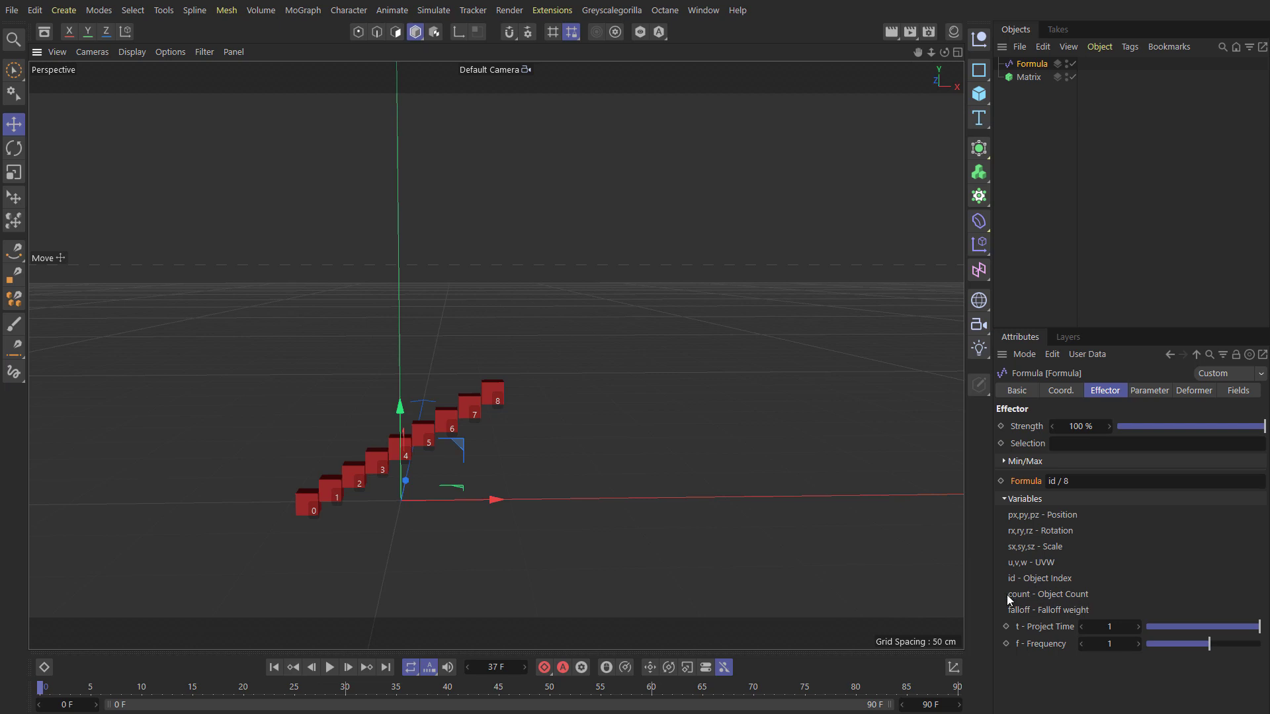
{"action": "left_click_drag", "start_coordinate": [1062, 487], "coordinate": [1120, 490]}
{"action": "type", "text": "count"}
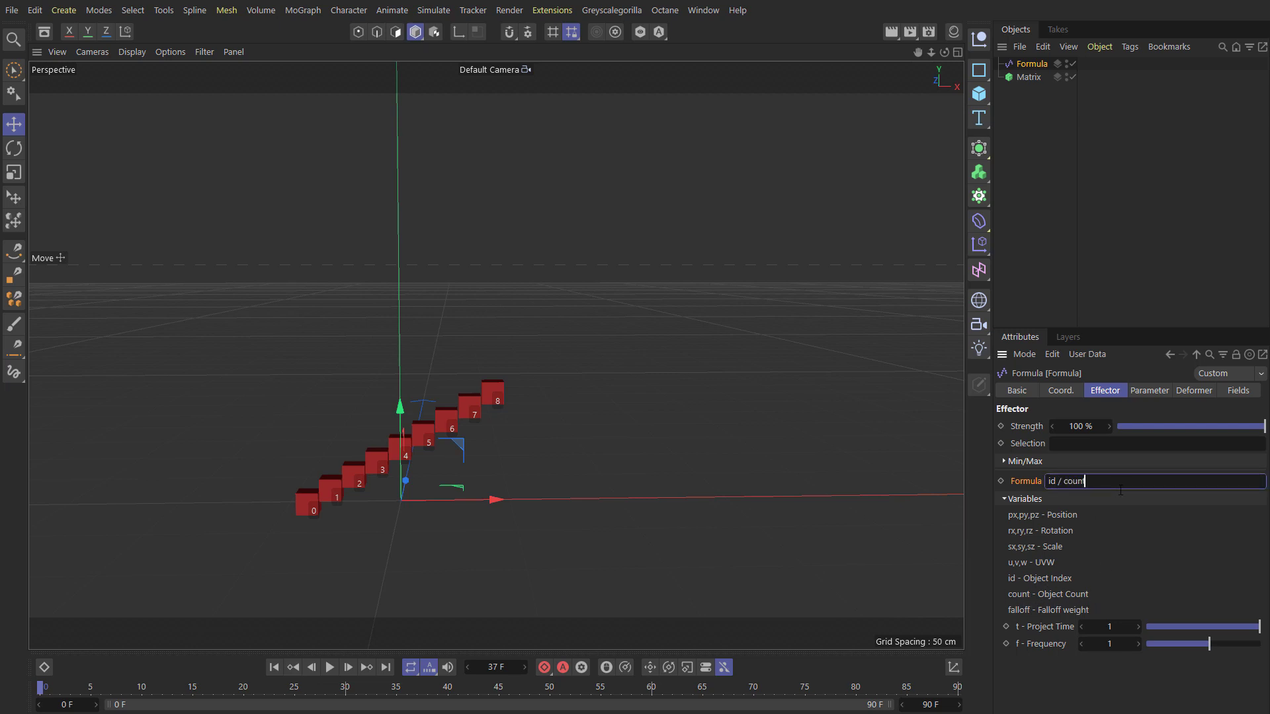
{"action": "key", "text": "Return"}
{"action": "left_click", "coordinate": [1076, 500]}
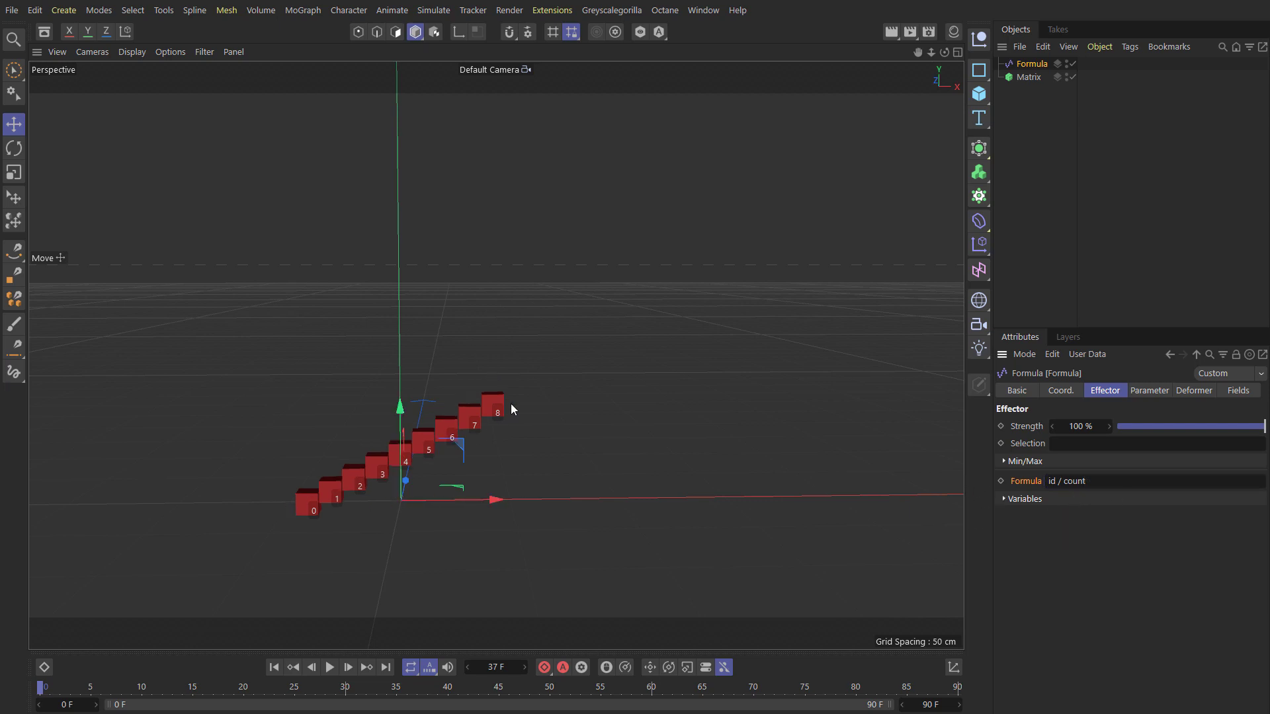
{"action": "left_click", "coordinate": [1031, 499]}
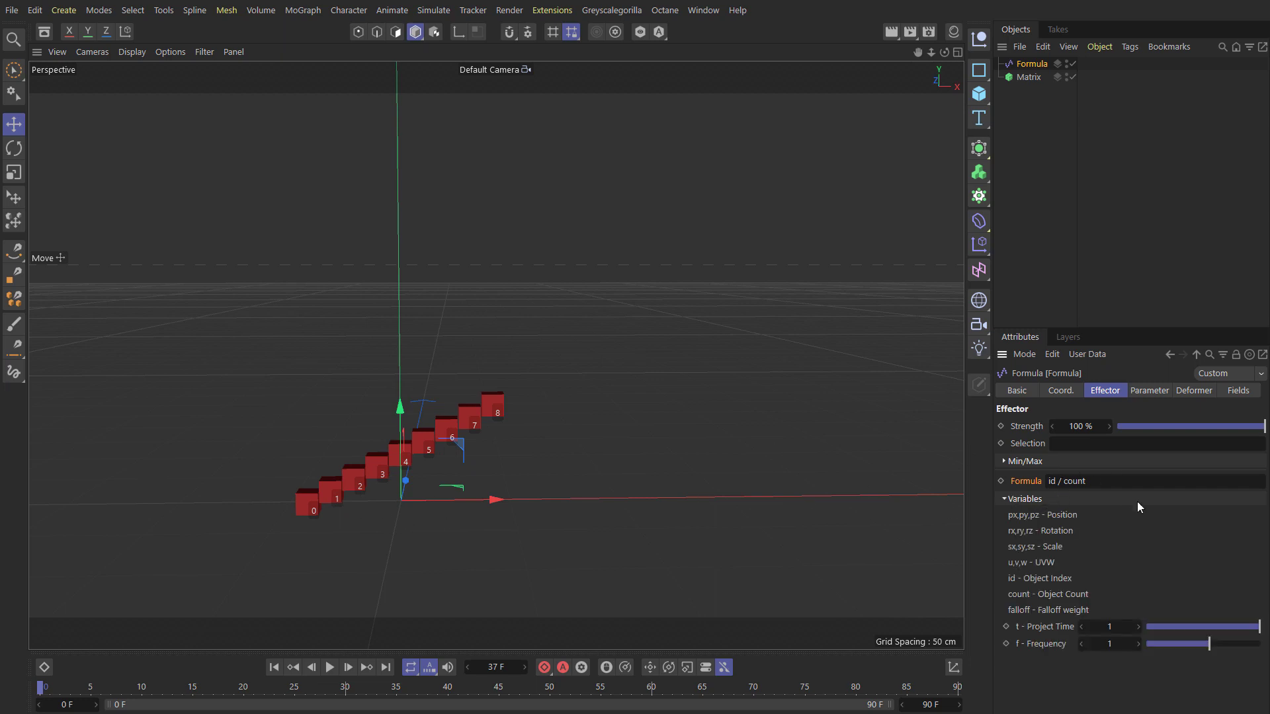
{"action": "left_click_drag", "start_coordinate": [1064, 481], "coordinate": [1134, 489]}
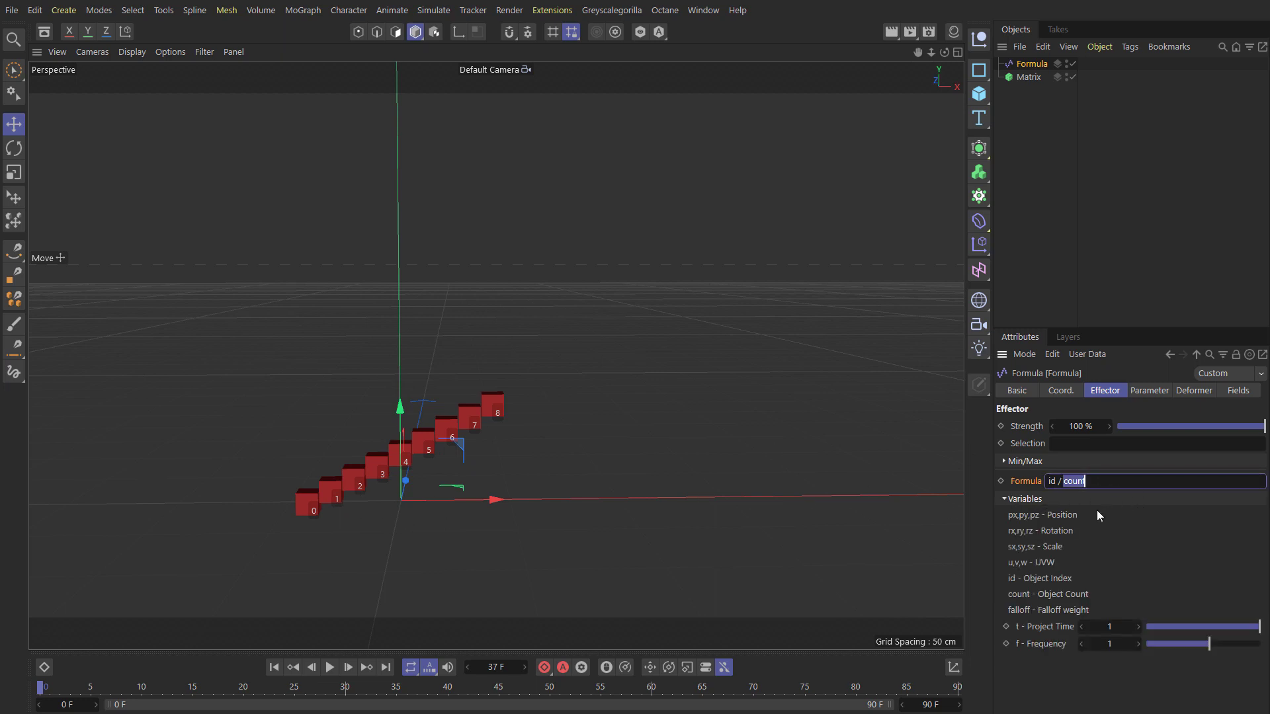
Step: Lower the Matrix object's first grid count to 5
{"action": "left_click", "coordinate": [1029, 77]}
{"action": "mouse_move", "coordinate": [1071, 469]}
{"action": "left_mouse_down"}
{"action": "mouse_move", "coordinate": [1102, 470]}
{"action": "mouse_move", "coordinate": [1061, 470]}
{"action": "mouse_move", "coordinate": [1104, 469]}
{"action": "mouse_move", "coordinate": [1067, 472]}
{"action": "left_mouse_up"}
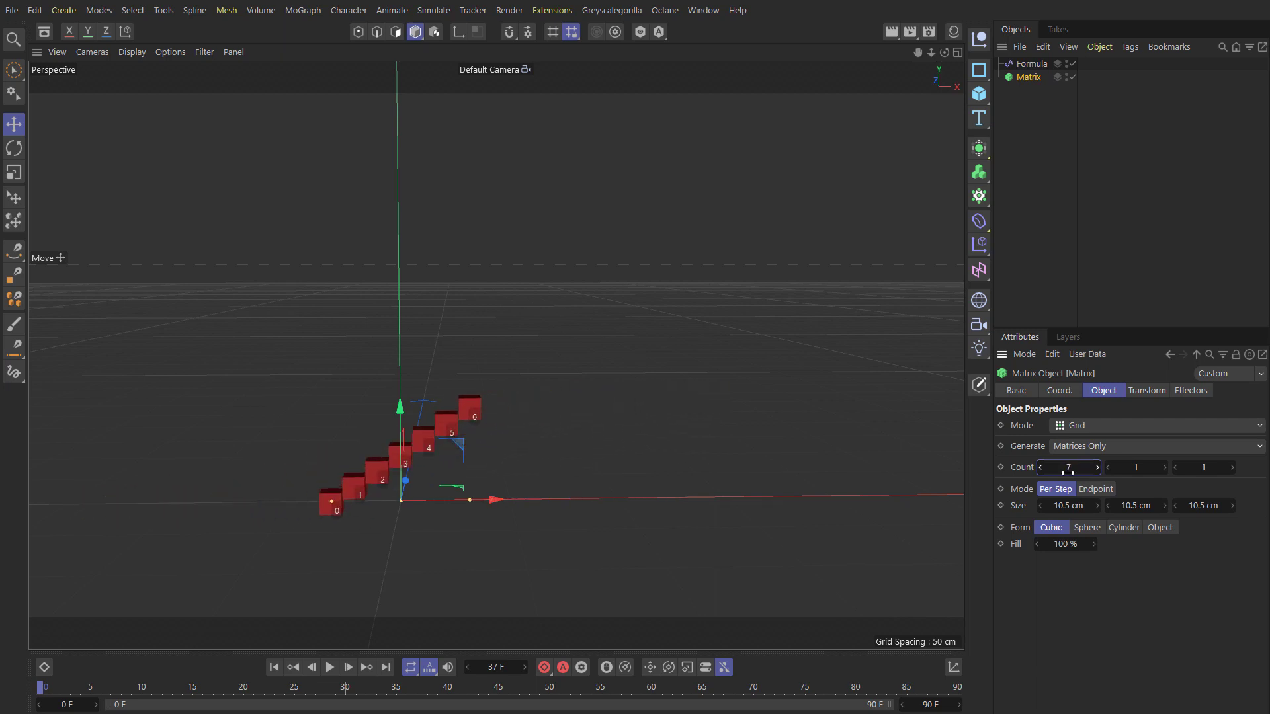
{"action": "left_click", "coordinate": [1040, 468]}
{"action": "left_click", "coordinate": [1039, 467]}
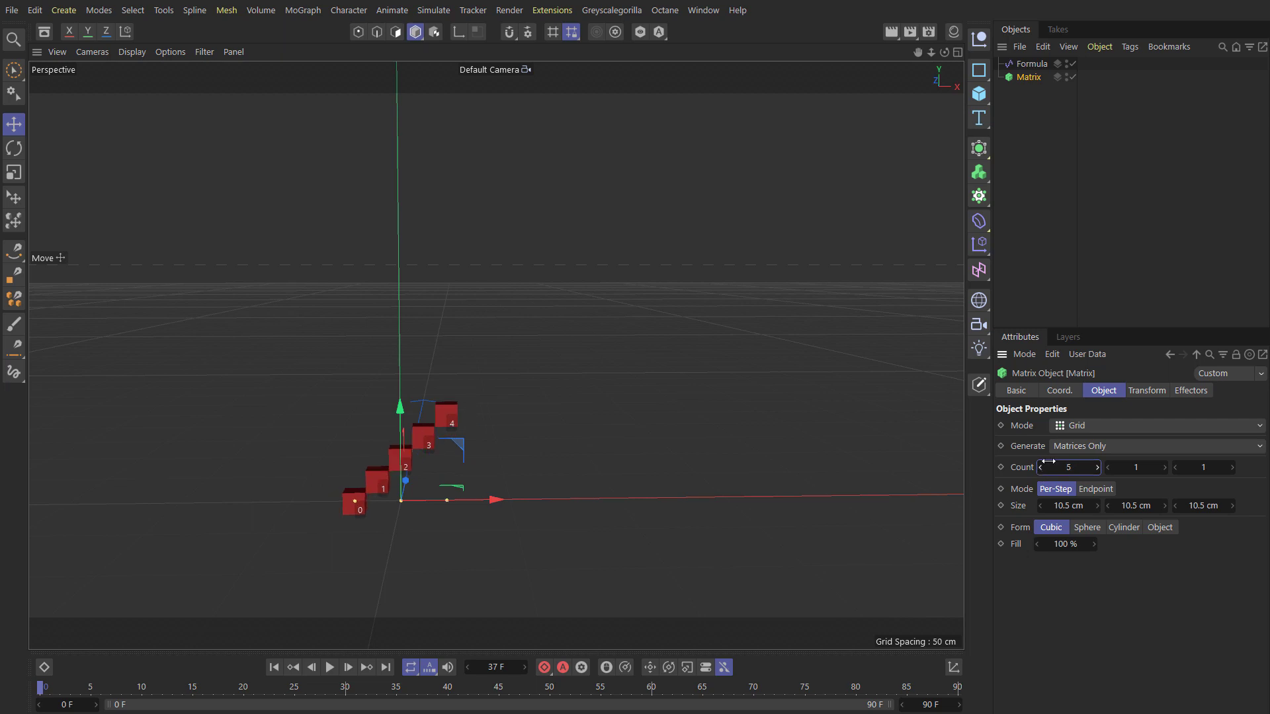
Step: Subtract 1 from count in the effector's formula and bracket the divisor so the formula reads id / (count-1)
{"action": "left_click", "coordinate": [1032, 64]}
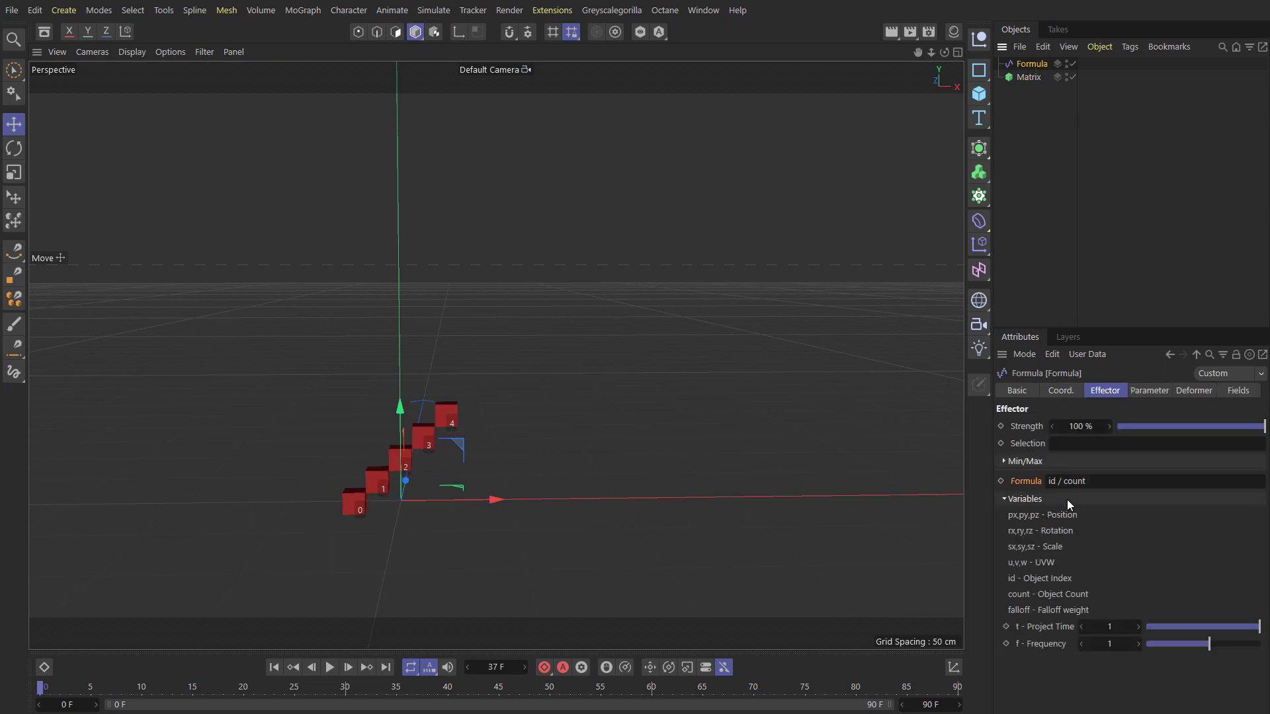
{"action": "double_click", "coordinate": [1065, 480]}
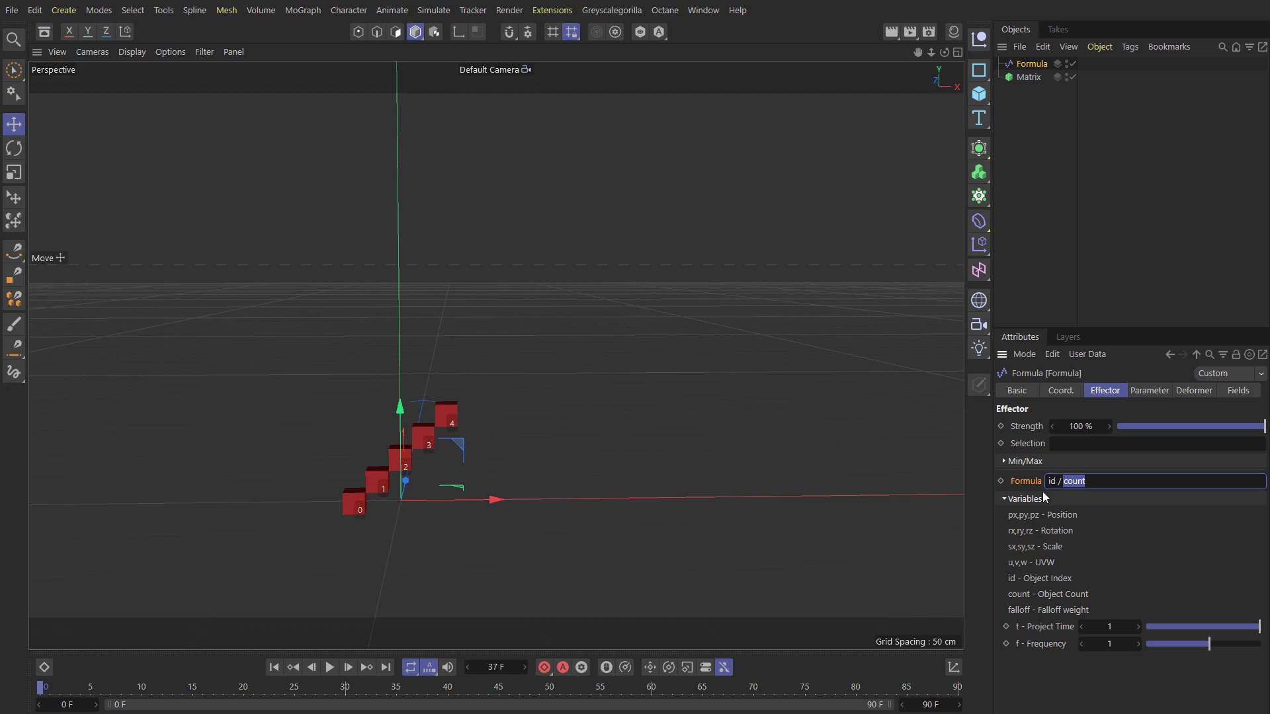
{"action": "left_click", "coordinate": [1111, 482]}
{"action": "type", "text": "-1"}
{"action": "key", "text": "Return"}
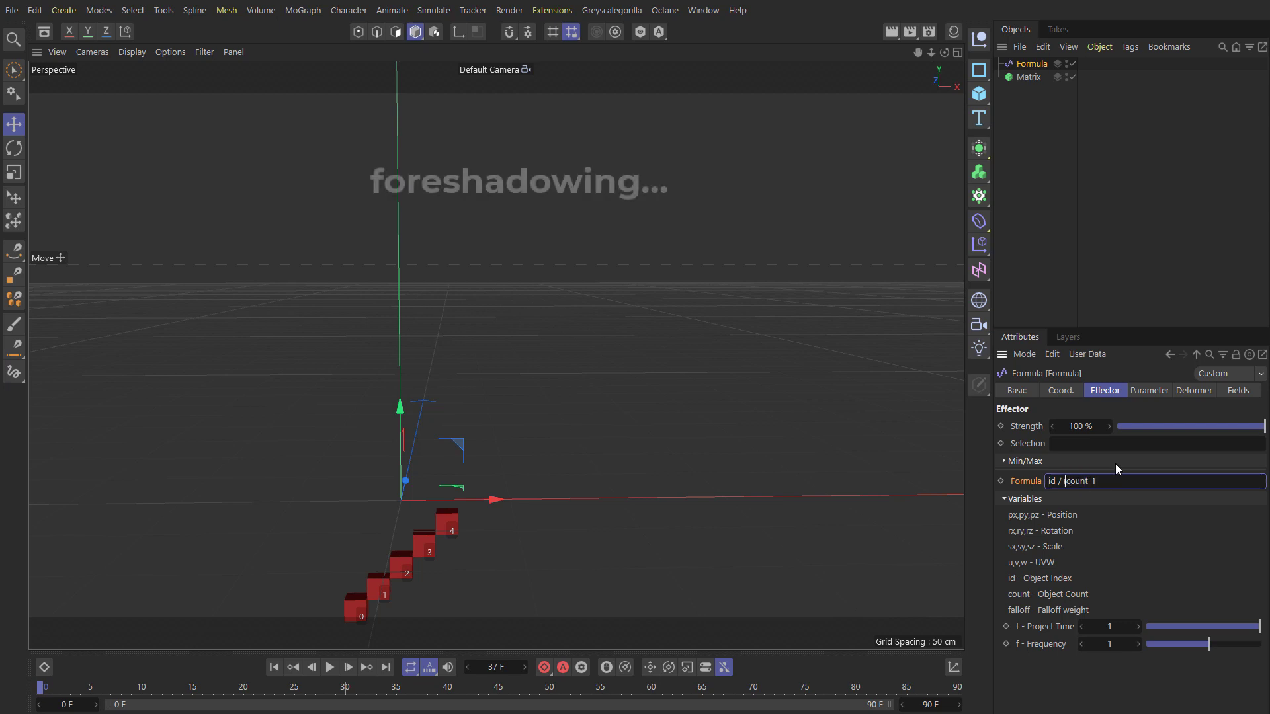
{"action": "type", "text": "("}
{"action": "key", "text": "End"}
{"action": "type", "text": ")"}
{"action": "key", "text": "Return"}
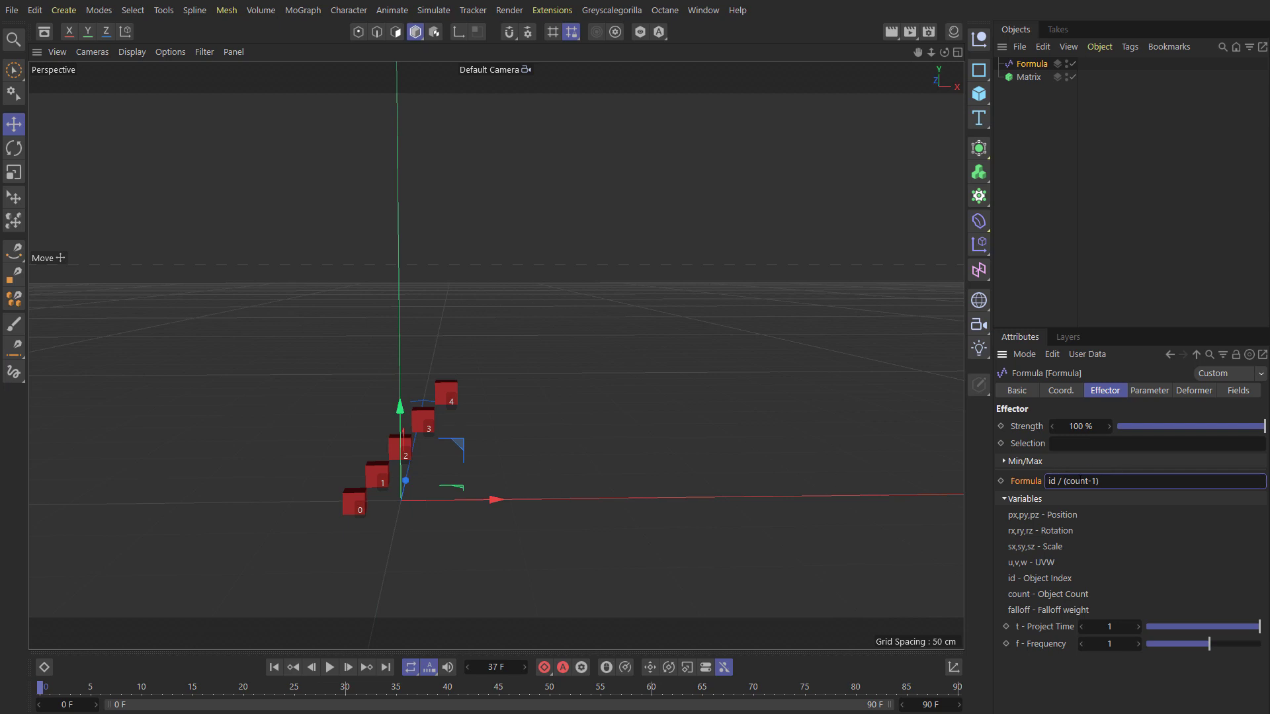
{"action": "left_click_drag", "start_coordinate": [1068, 481], "coordinate": [1102, 483]}
{"action": "left_click", "coordinate": [1116, 482]}
{"action": "mouse_move", "coordinate": [1263, 428]}
{"action": "left_mouse_down"}
{"action": "mouse_move", "coordinate": [1110, 426]}
{"action": "mouse_move", "coordinate": [1266, 426]}
{"action": "left_mouse_up"}
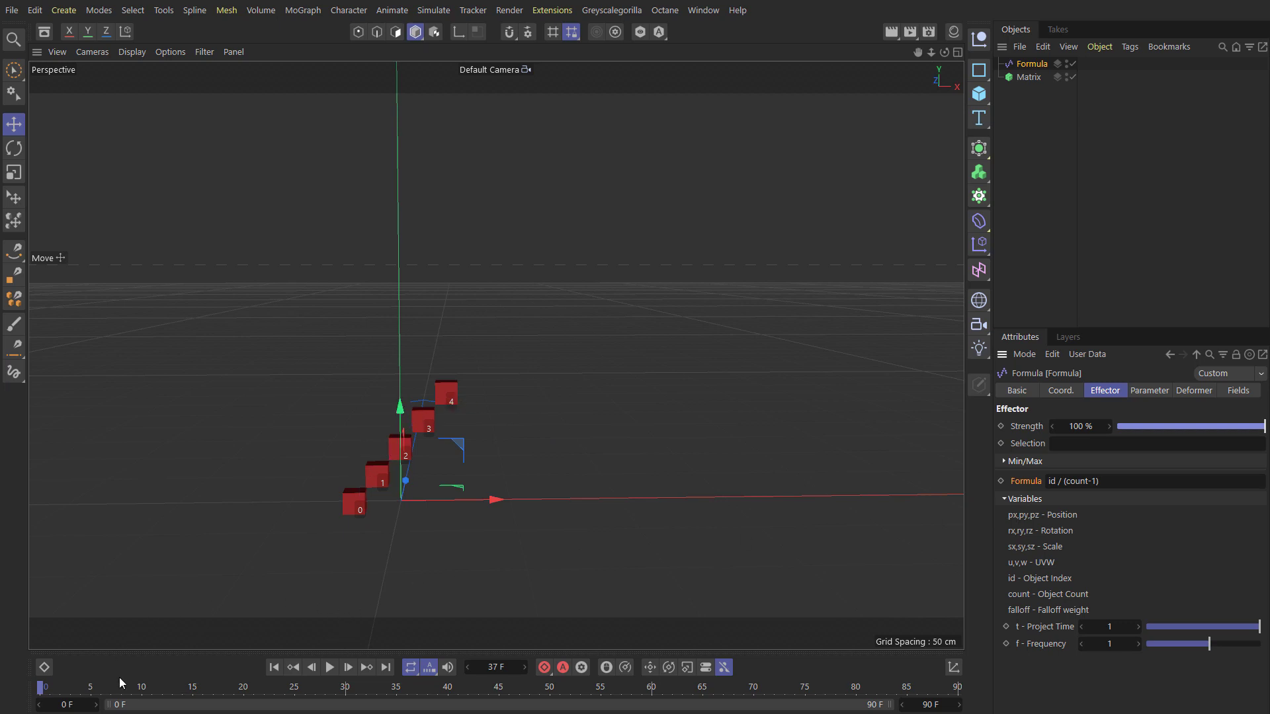
Step: Rewind the timeline to frame 0 and replace the Formula effector's formula with the time variable t
{"action": "left_click_drag", "start_coordinate": [119, 678], "coordinate": [41, 691]}
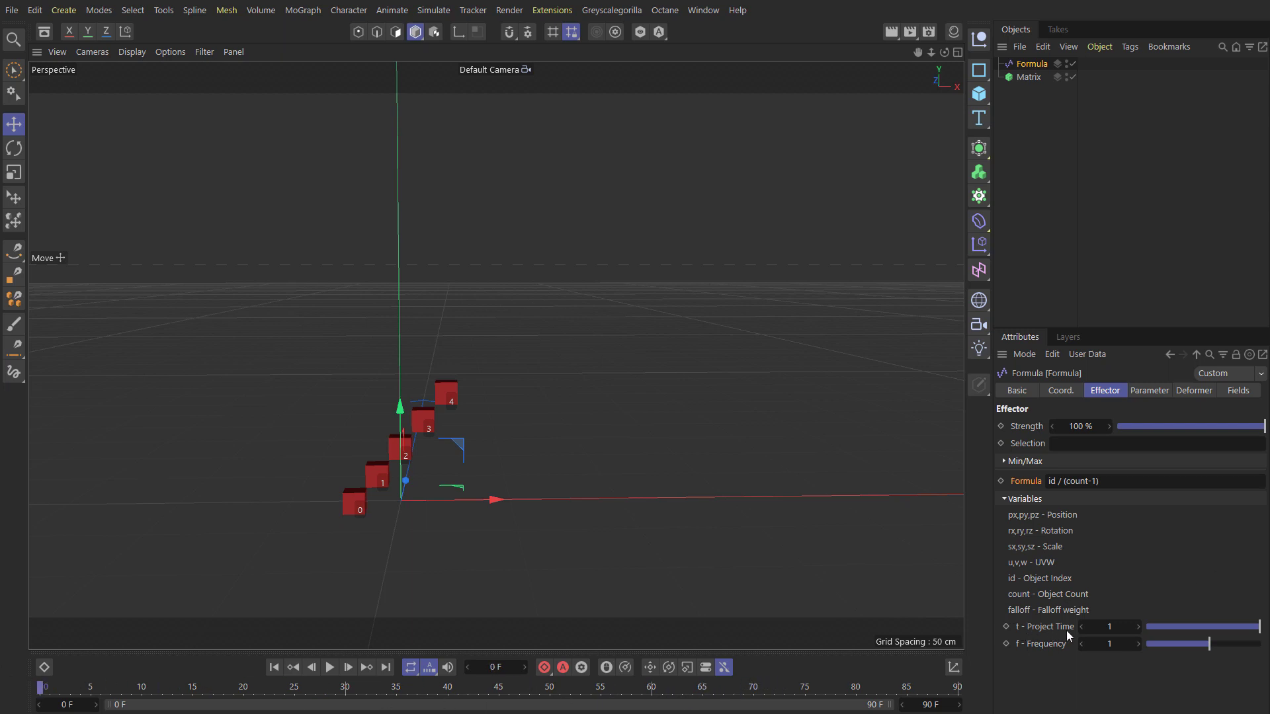
{"action": "left_click_drag", "start_coordinate": [1126, 482], "coordinate": [910, 494]}
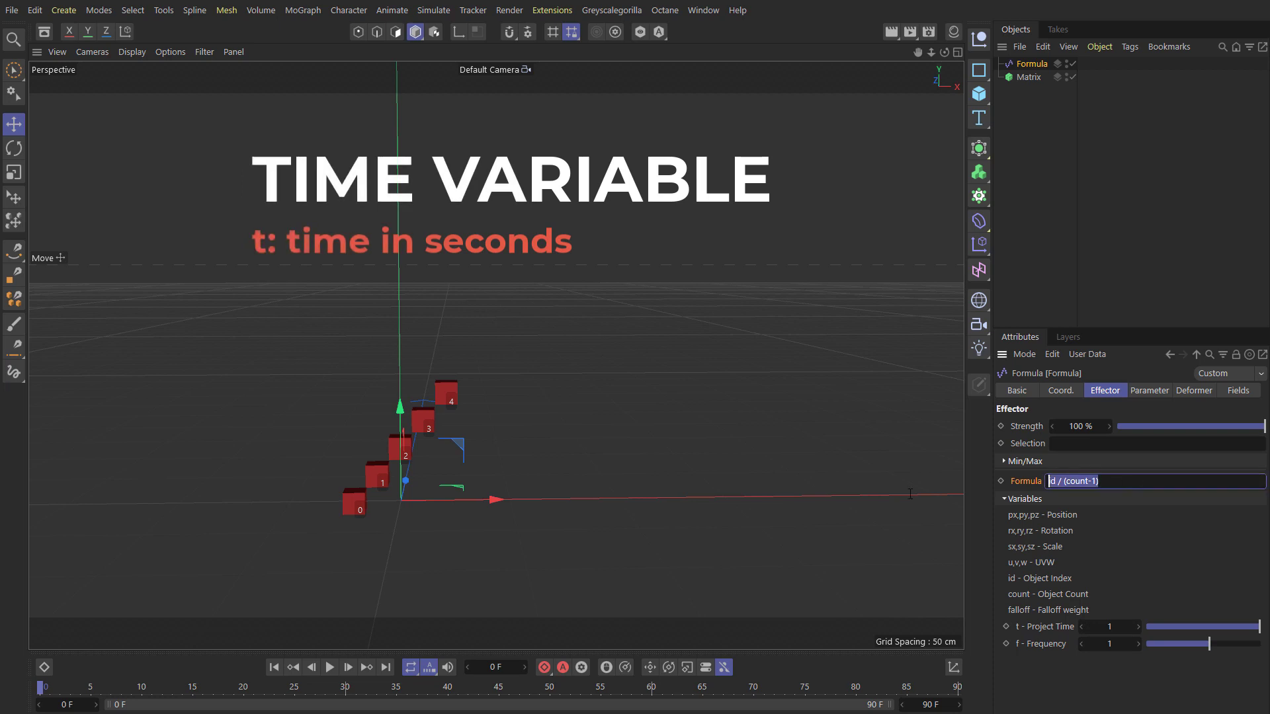
{"action": "type", "text": "t"}
{"action": "key", "text": "Return"}
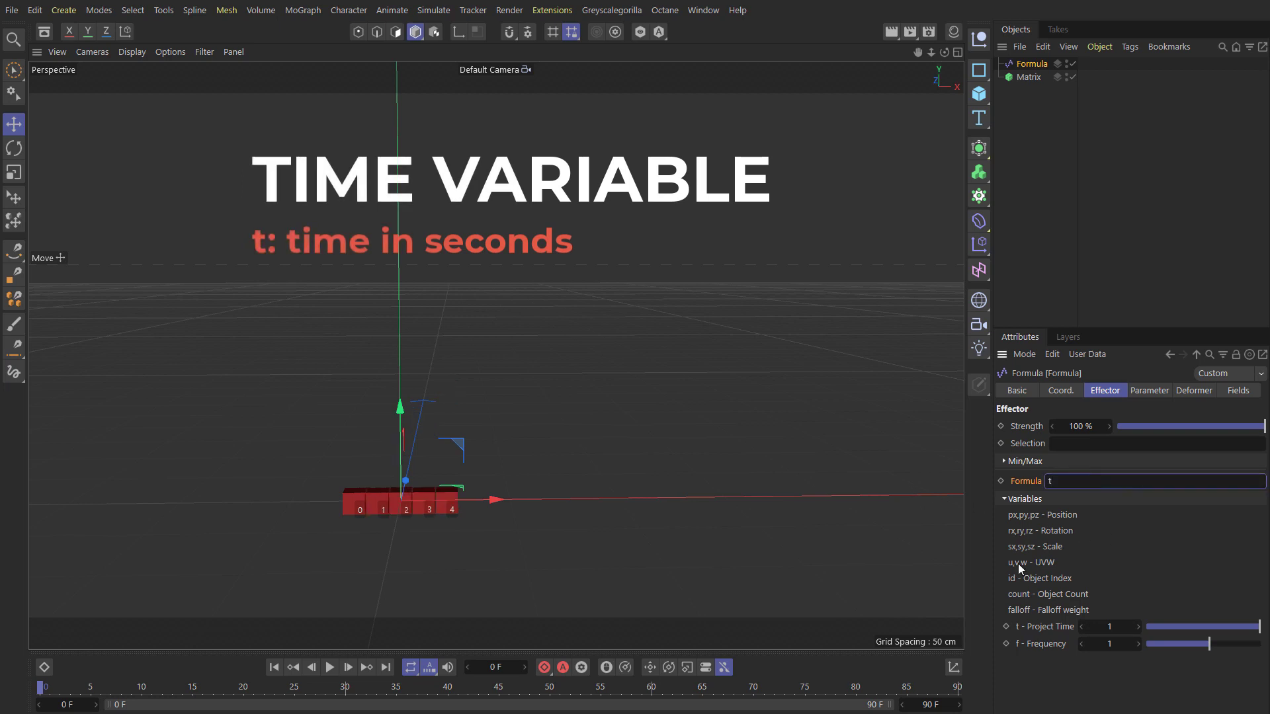
{"action": "mouse_move", "coordinate": [45, 688]}
{"action": "left_mouse_down"}
{"action": "mouse_move", "coordinate": [793, 688]}
{"action": "mouse_move", "coordinate": [41, 692]}
{"action": "left_mouse_up"}
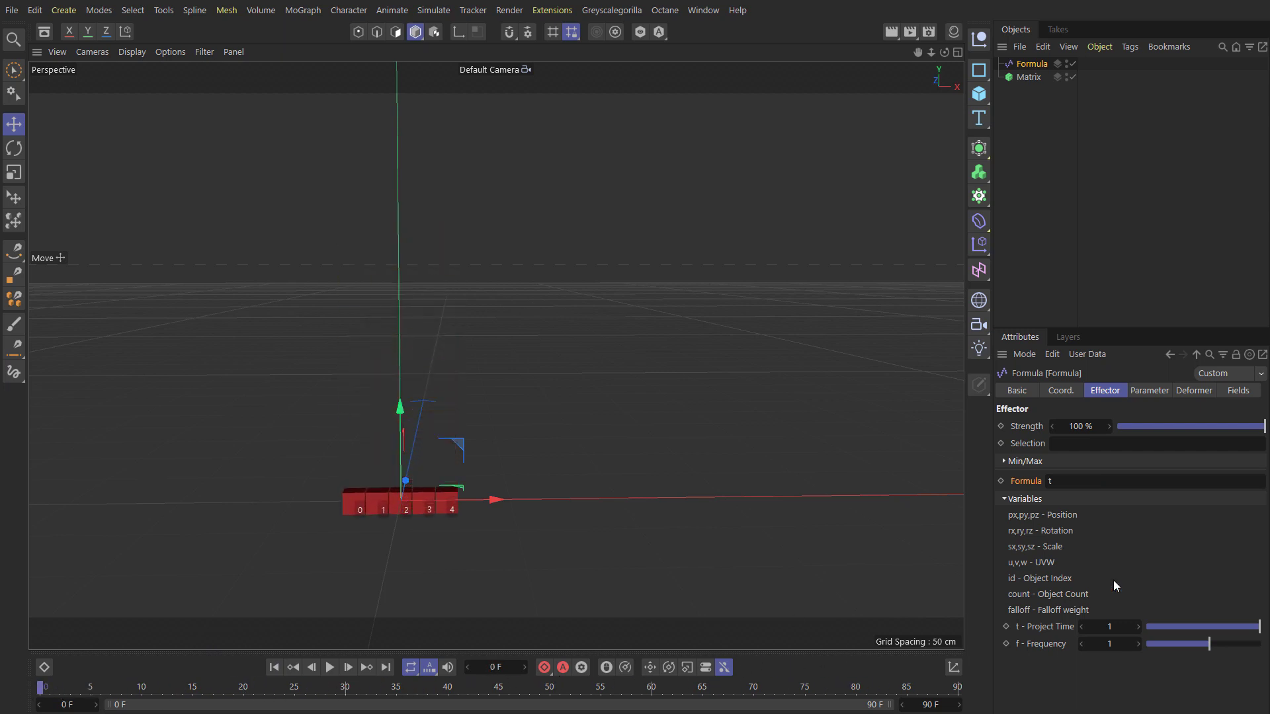
Step: Move the timeline to frame 30 and swap the effector's formula t for the constant 1 as a comparison
{"action": "double_click", "coordinate": [1055, 482]}
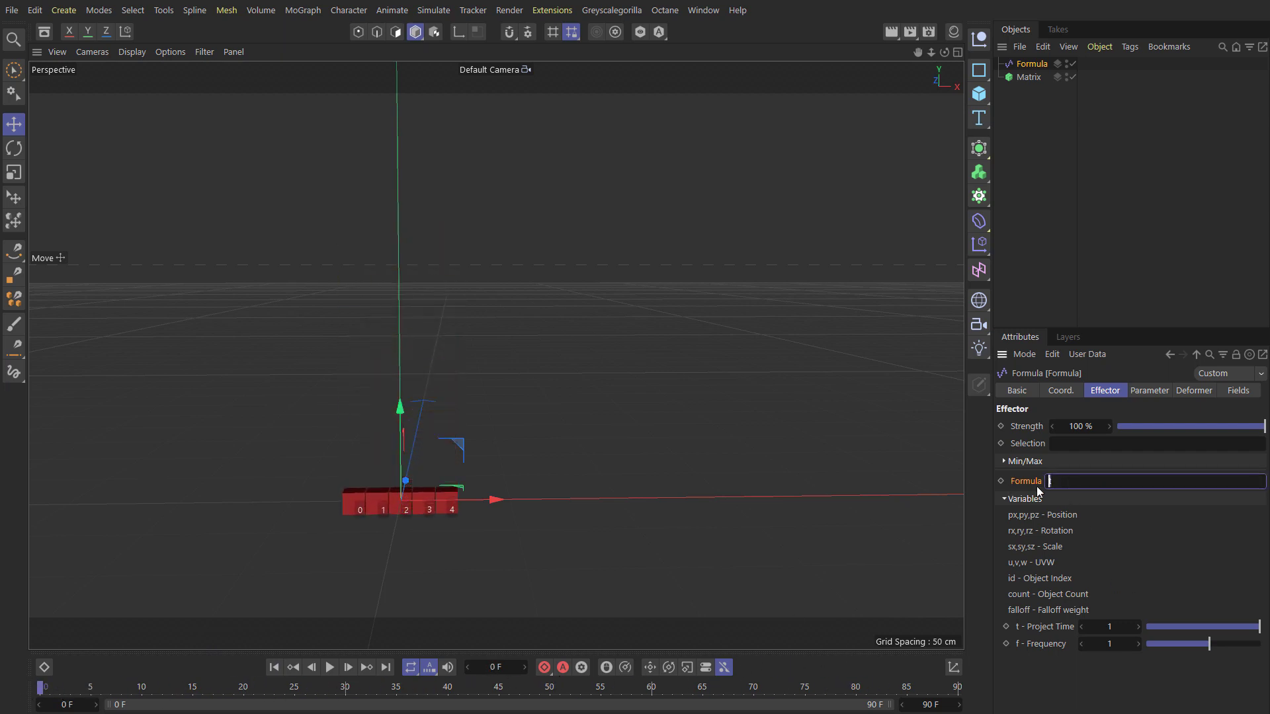
{"action": "left_click", "coordinate": [348, 691]}
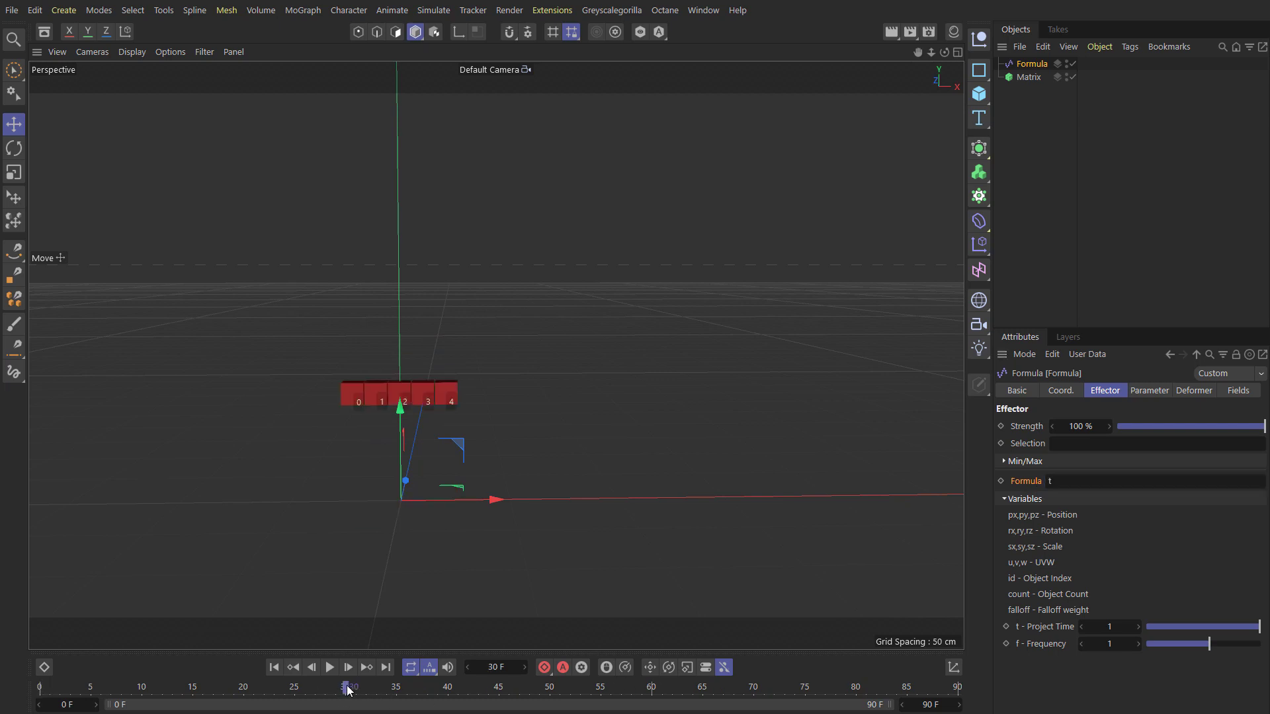
{"action": "double_click", "coordinate": [1066, 483]}
{"action": "type", "text": "1"}
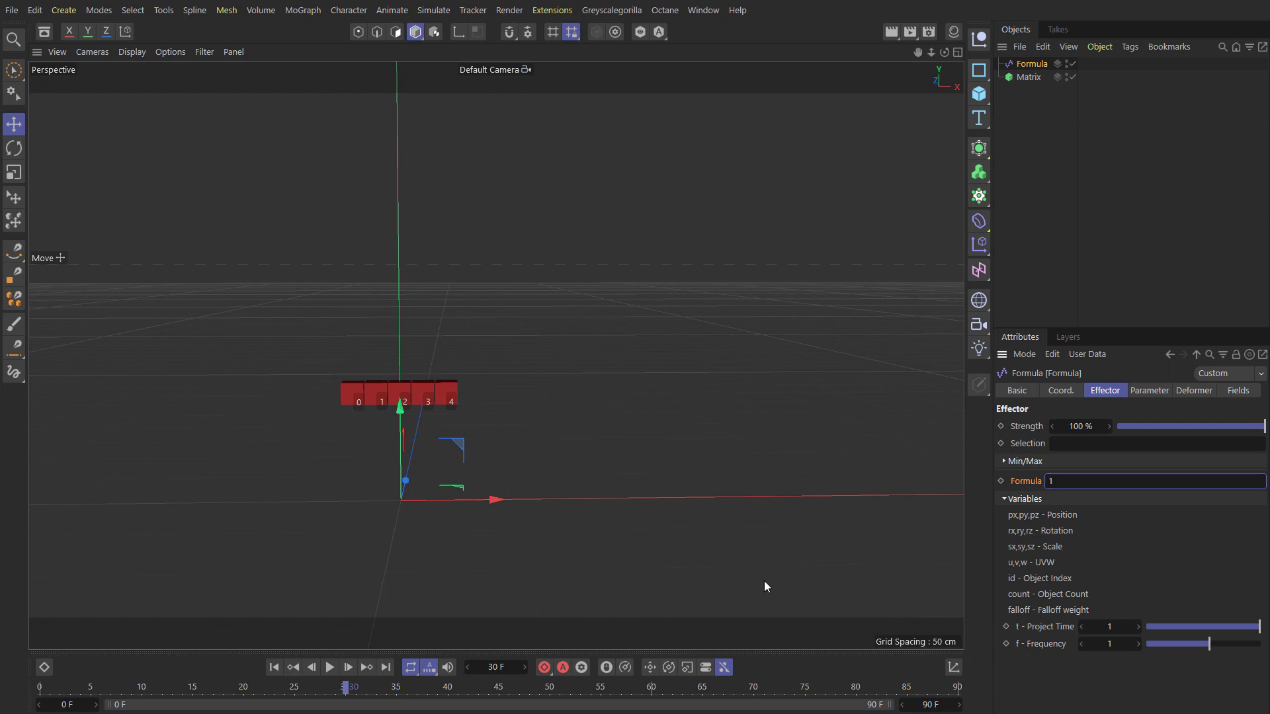
Step: Move the timeline to frame 60 and compare the formula t with the constant 2, putting t back in the formula
{"action": "left_click", "coordinate": [651, 689]}
{"action": "double_click", "coordinate": [1064, 483]}
{"action": "type", "text": "t"}
{"action": "key", "text": "Return"}
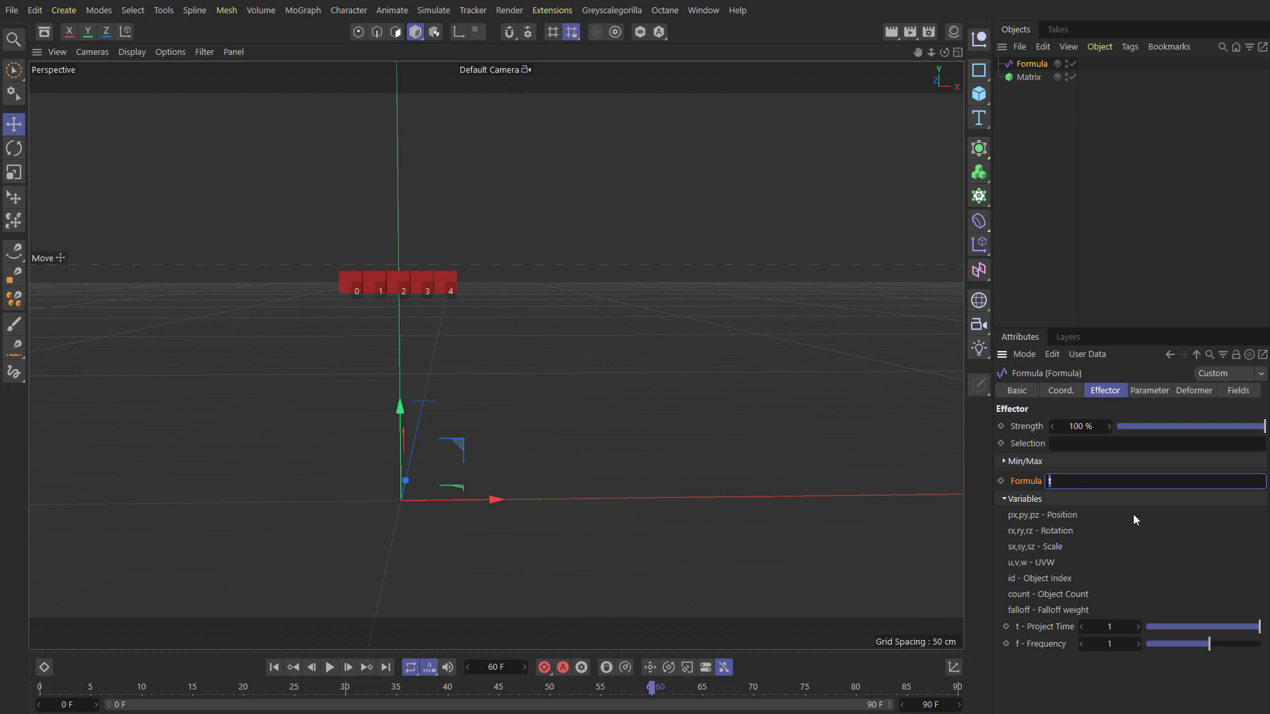
{"action": "type", "text": "2"}
{"action": "type", "text": "t"}
Step: Play the animation from the start of the timeline and pause it at frame 48
{"action": "left_click", "coordinate": [41, 687]}
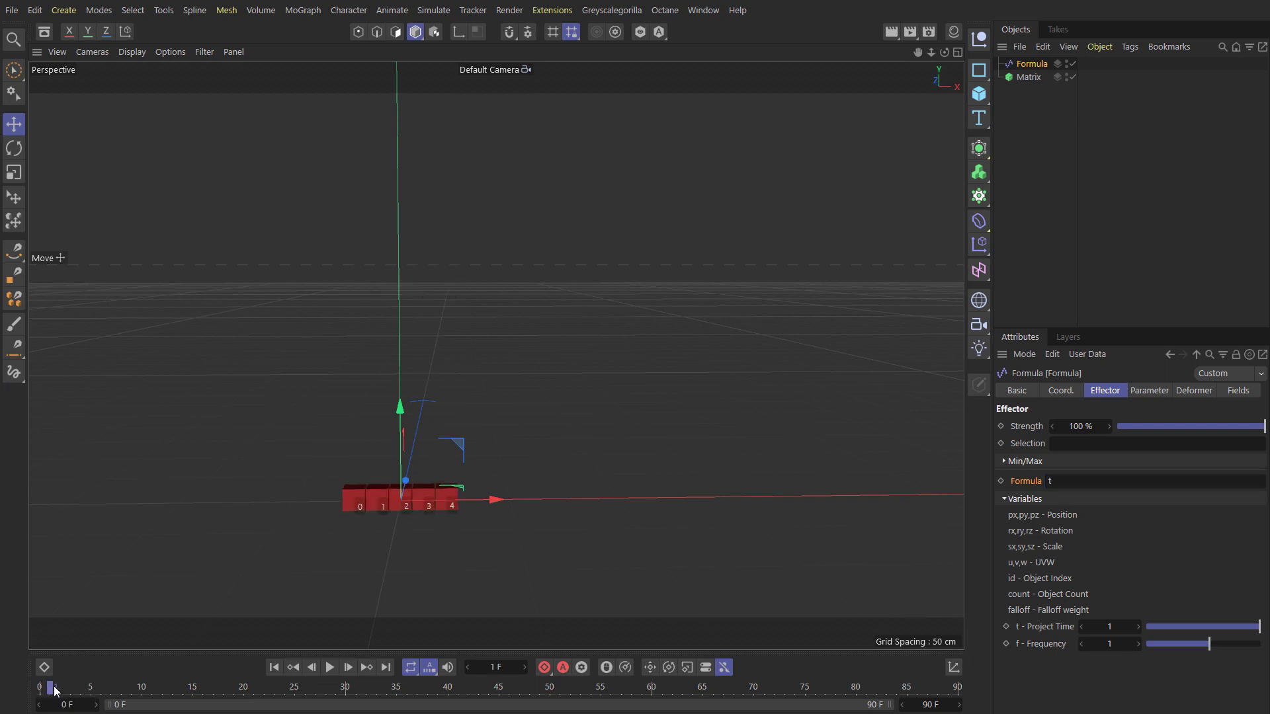
{"action": "left_click", "coordinate": [329, 666]}
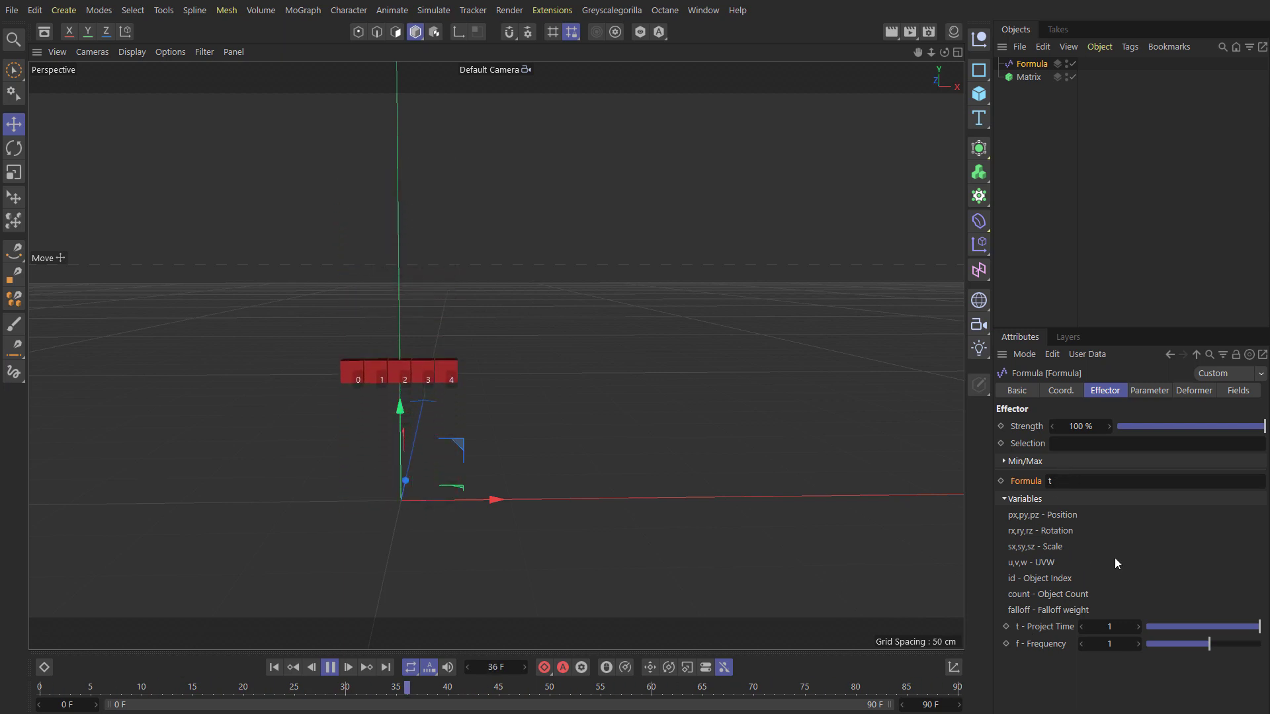
{"action": "left_click", "coordinate": [330, 668]}
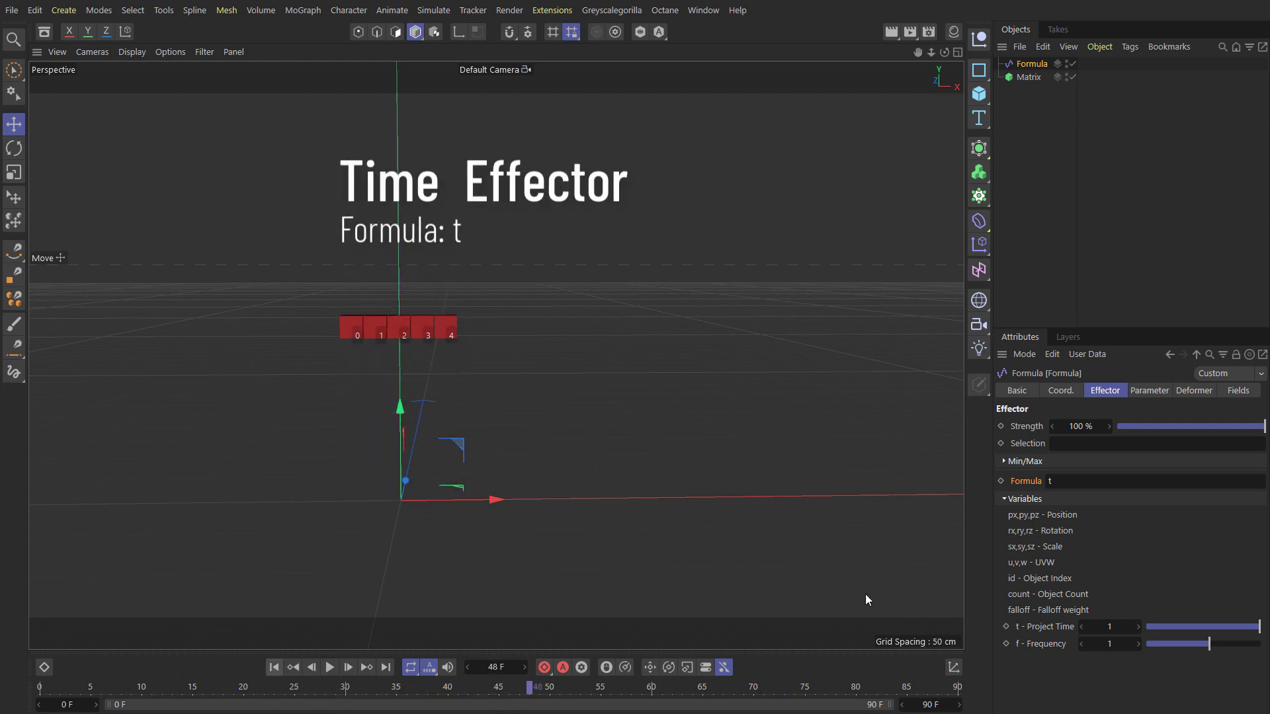
Step: Open the help page for the effector's Formula parameter and consult its linked list of possible formulas, keeping t as the formula
{"action": "left_click", "coordinate": [1089, 486]}
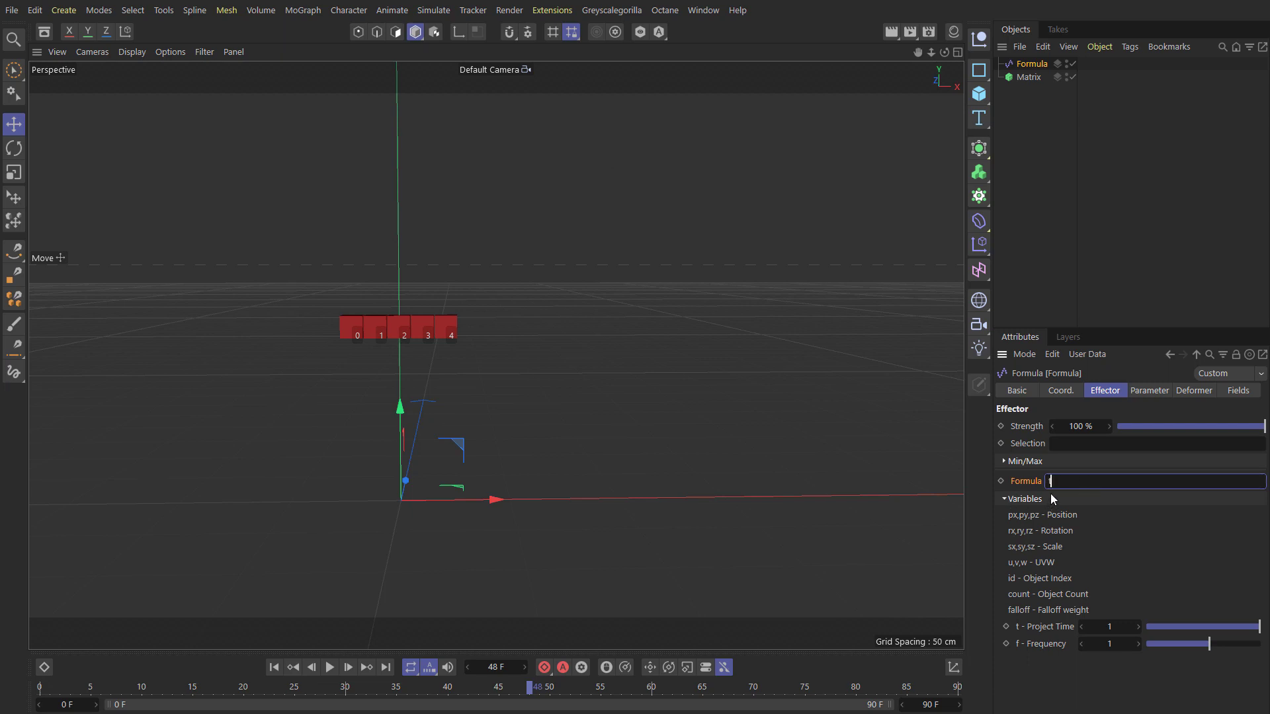
{"action": "right_click", "coordinate": [1024, 483]}
{"action": "left_click", "coordinate": [1045, 692]}
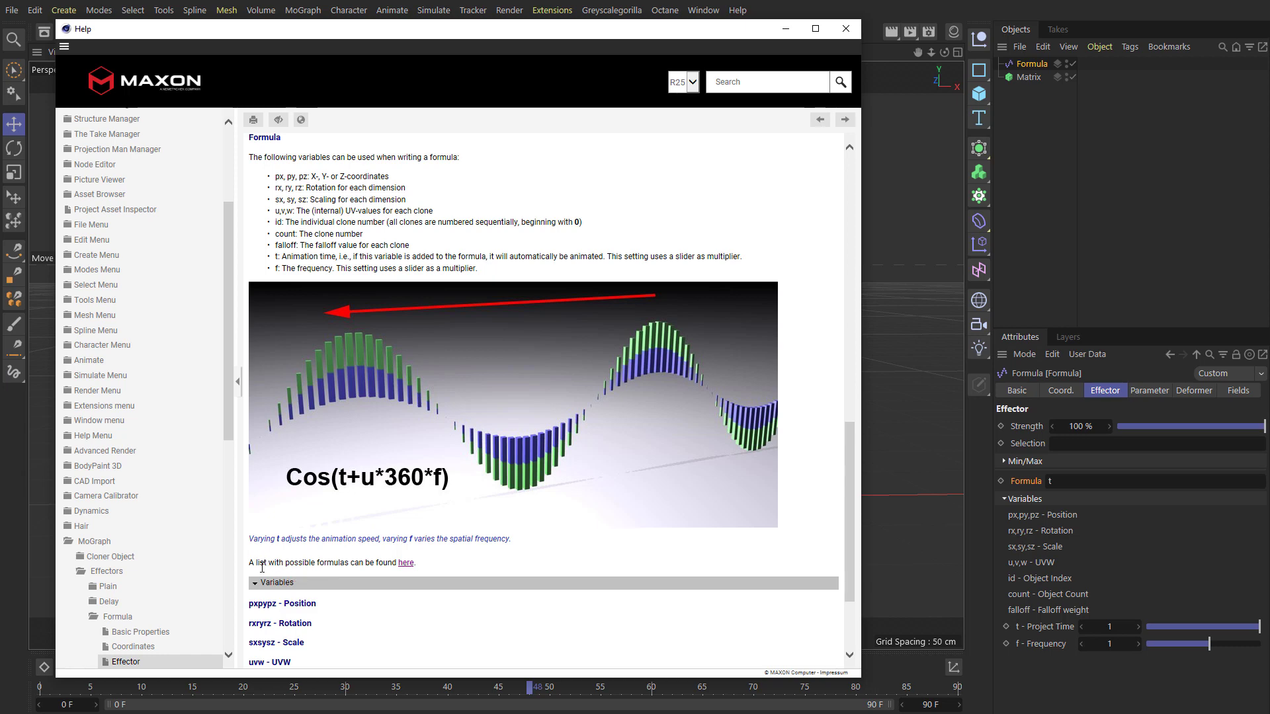
{"action": "left_click_drag", "start_coordinate": [264, 563], "coordinate": [351, 564]}
{"action": "left_click", "coordinate": [336, 567]}
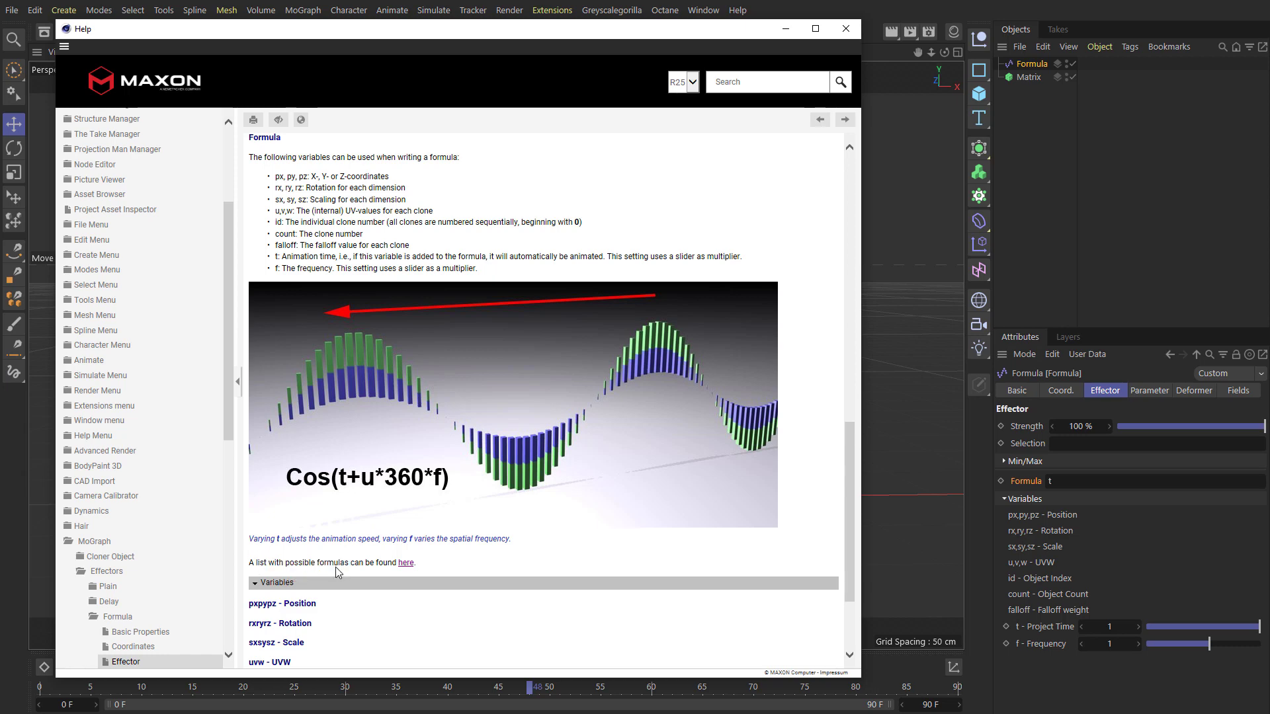
{"action": "left_click", "coordinate": [404, 563]}
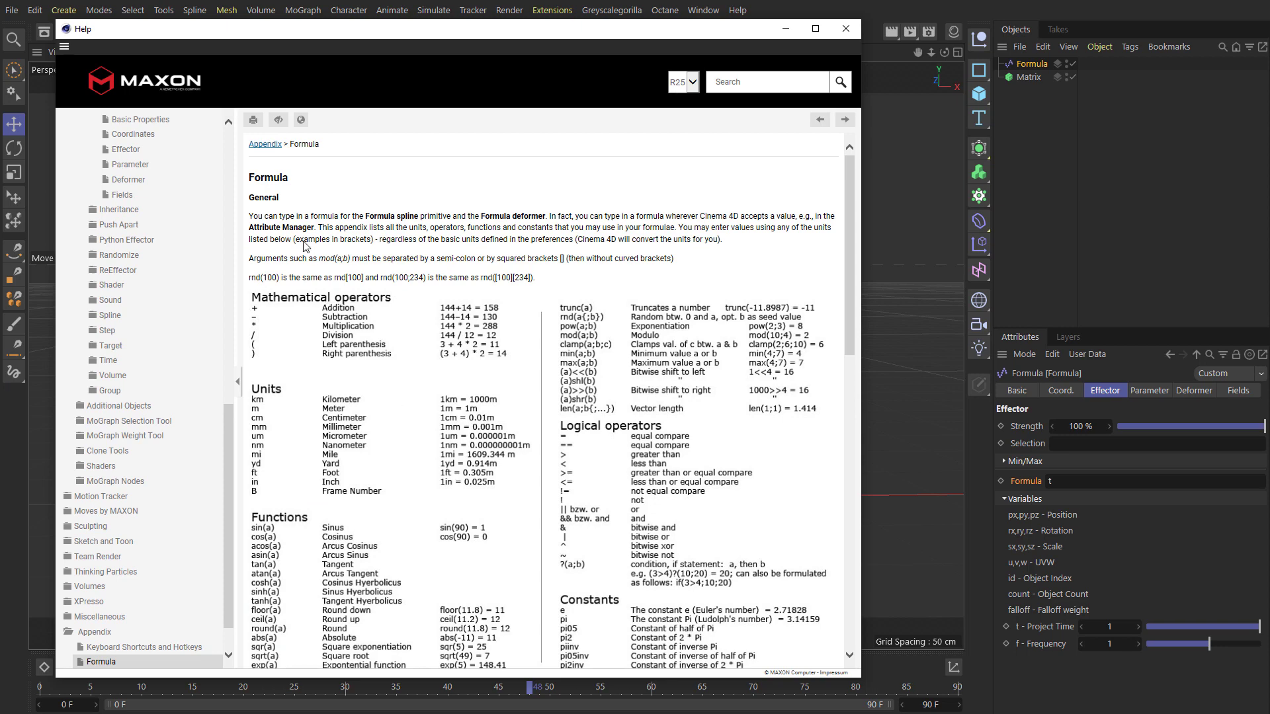
{"action": "scroll", "coordinate": [310, 305], "scroll_direction": "down", "scroll_amount": 1}
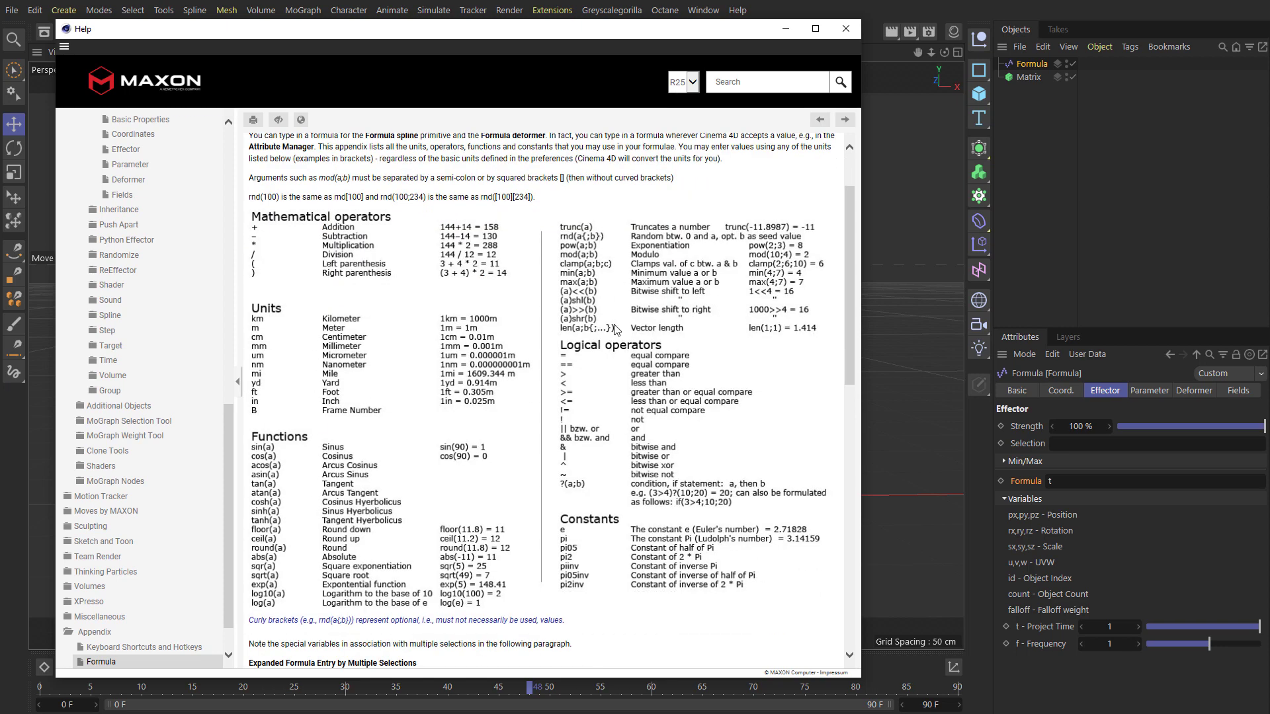
{"action": "left_click", "coordinate": [1082, 481]}
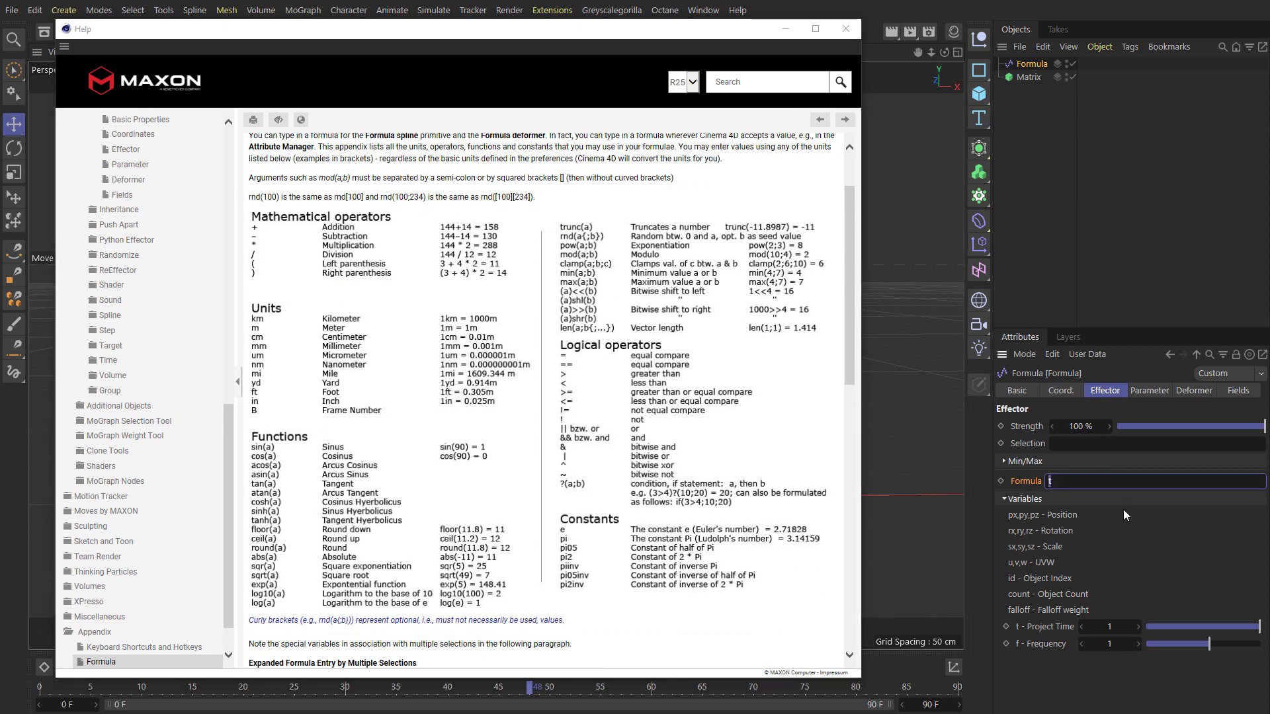
{"action": "type", "text": "t"}
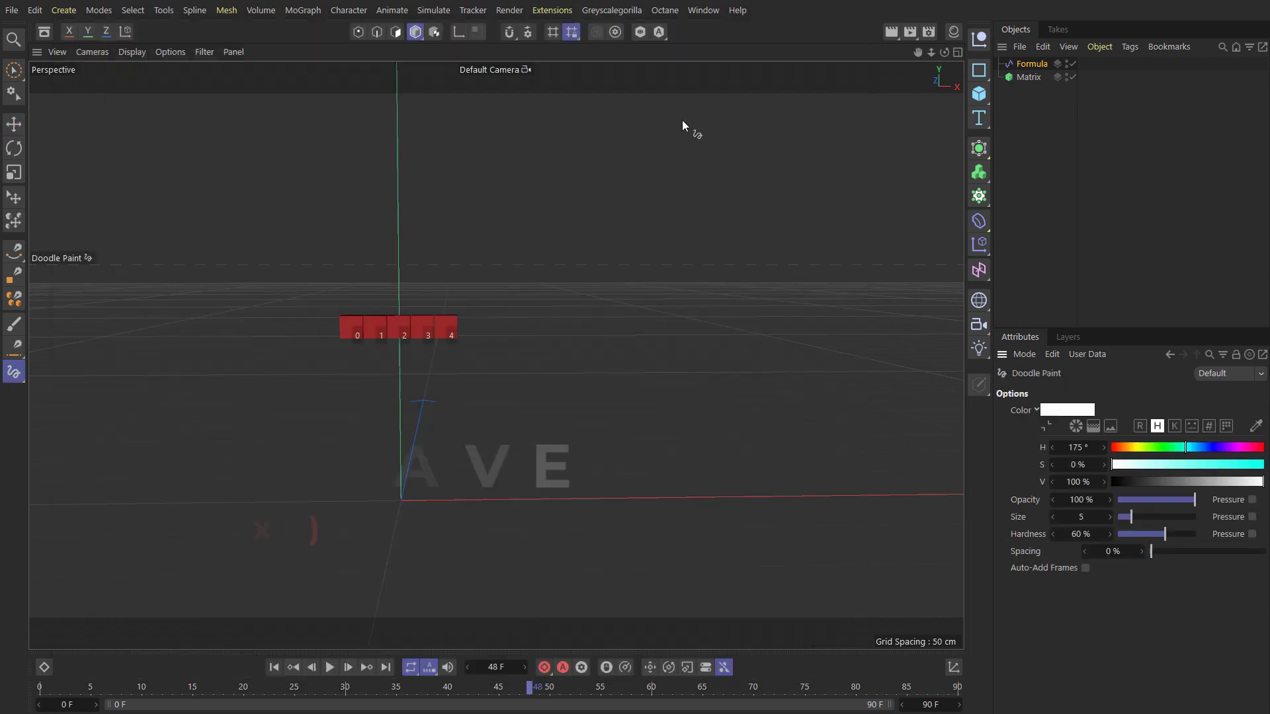
Step: Sketch a large white circle in the viewport with Doodle Paint and write 360° beside it
{"action": "left_click_drag", "start_coordinate": [722, 116], "coordinate": [655, 132]}
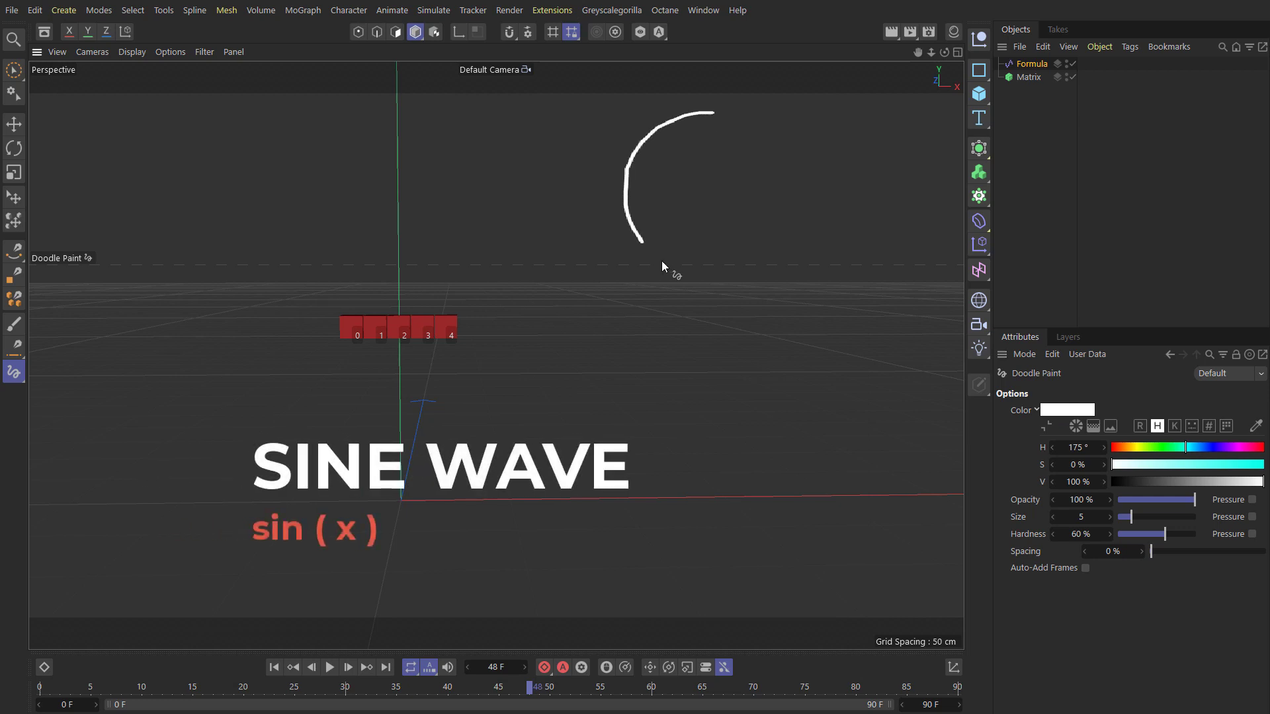
{"action": "left_click_drag", "start_coordinate": [738, 116], "coordinate": [713, 109]}
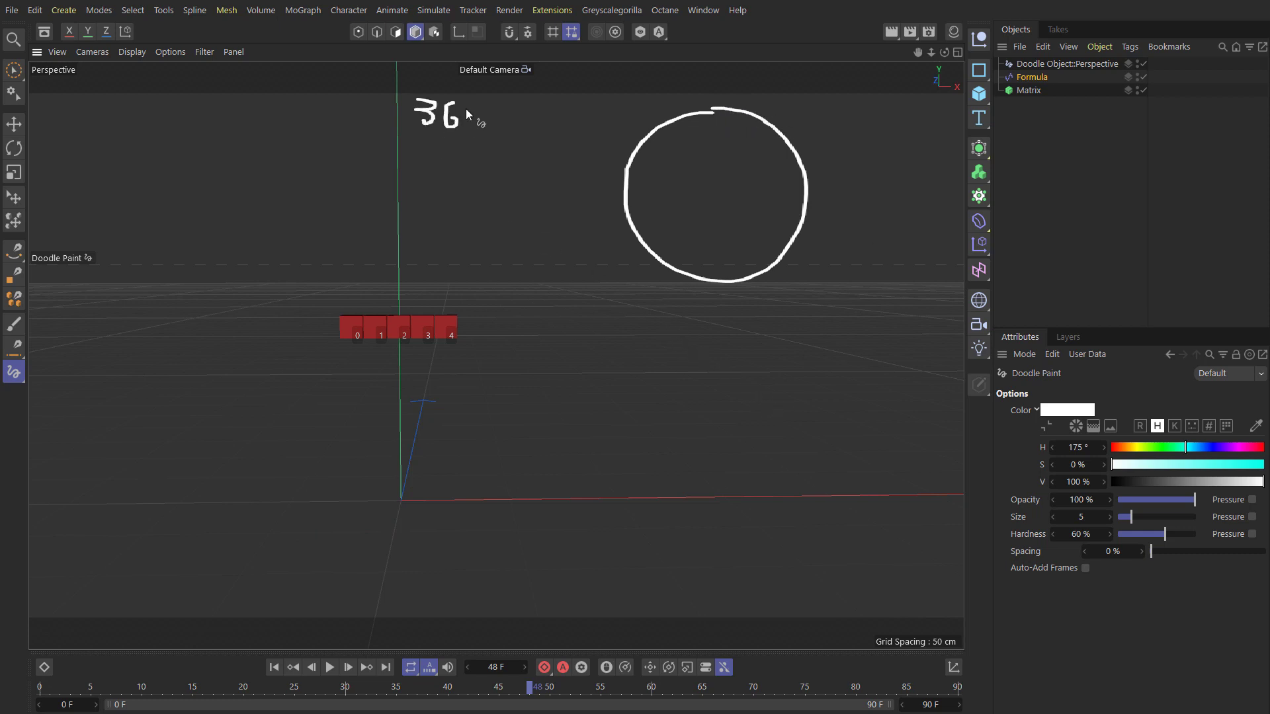
{"action": "left_click_drag", "start_coordinate": [500, 101], "coordinate": [499, 100]}
Step: Tick the circle's quarter points and label them clockwise from the top with 0, 90, 180, 270 and 360
{"action": "left_click_drag", "start_coordinate": [851, 184], "coordinate": [855, 197]}
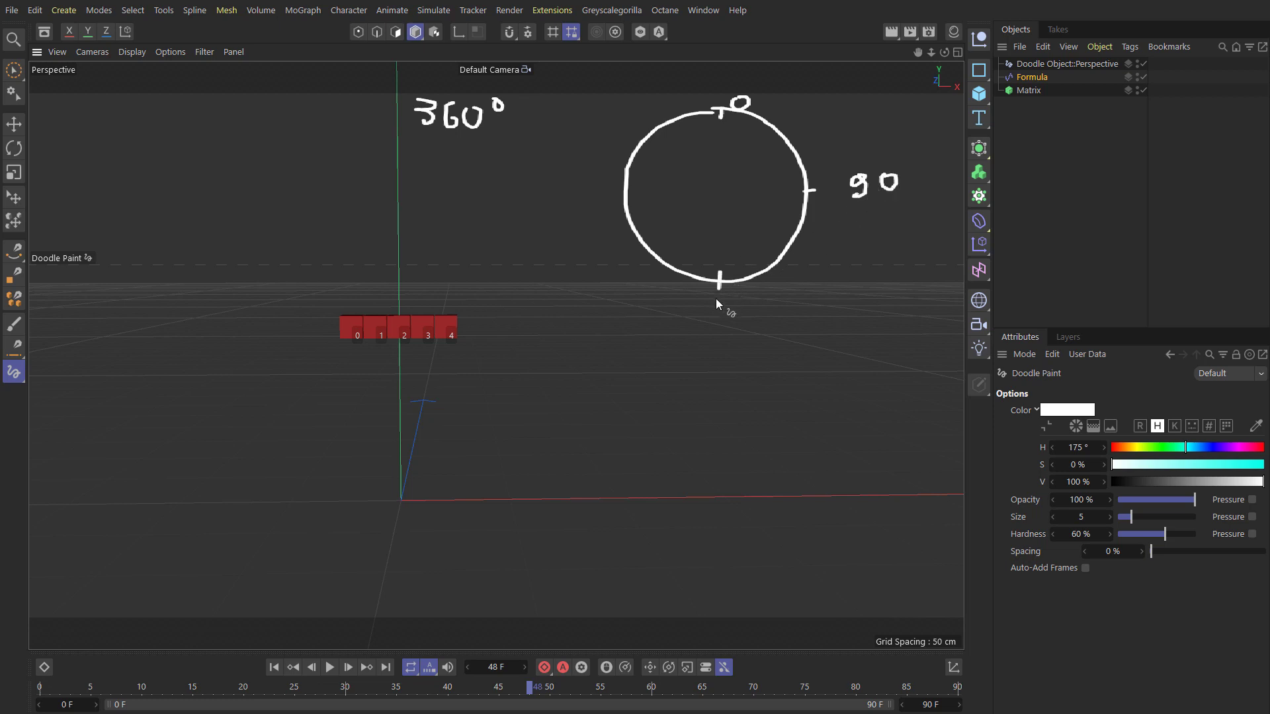
{"action": "left_click_drag", "start_coordinate": [718, 317], "coordinate": [742, 307]}
{"action": "mouse_move", "coordinate": [582, 172]}
{"action": "left_mouse_down"}
{"action": "mouse_move", "coordinate": [574, 189]}
{"action": "mouse_move", "coordinate": [591, 174]}
{"action": "left_mouse_up"}
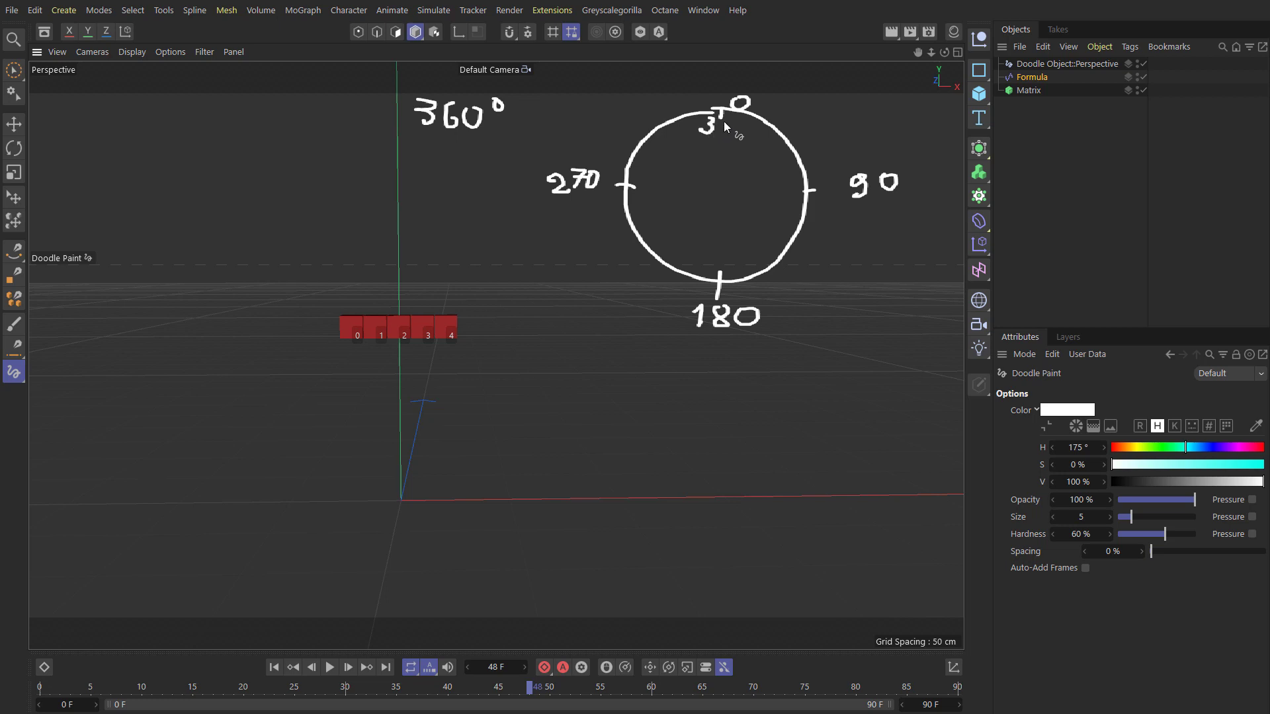
{"action": "left_click_drag", "start_coordinate": [741, 122], "coordinate": [734, 129]}
Step: Draw a number line below the circle with ticks labelled -1, 0 and 1, and projection lines down from the circle's sides
{"action": "left_click_drag", "start_coordinate": [659, 399], "coordinate": [873, 403]}
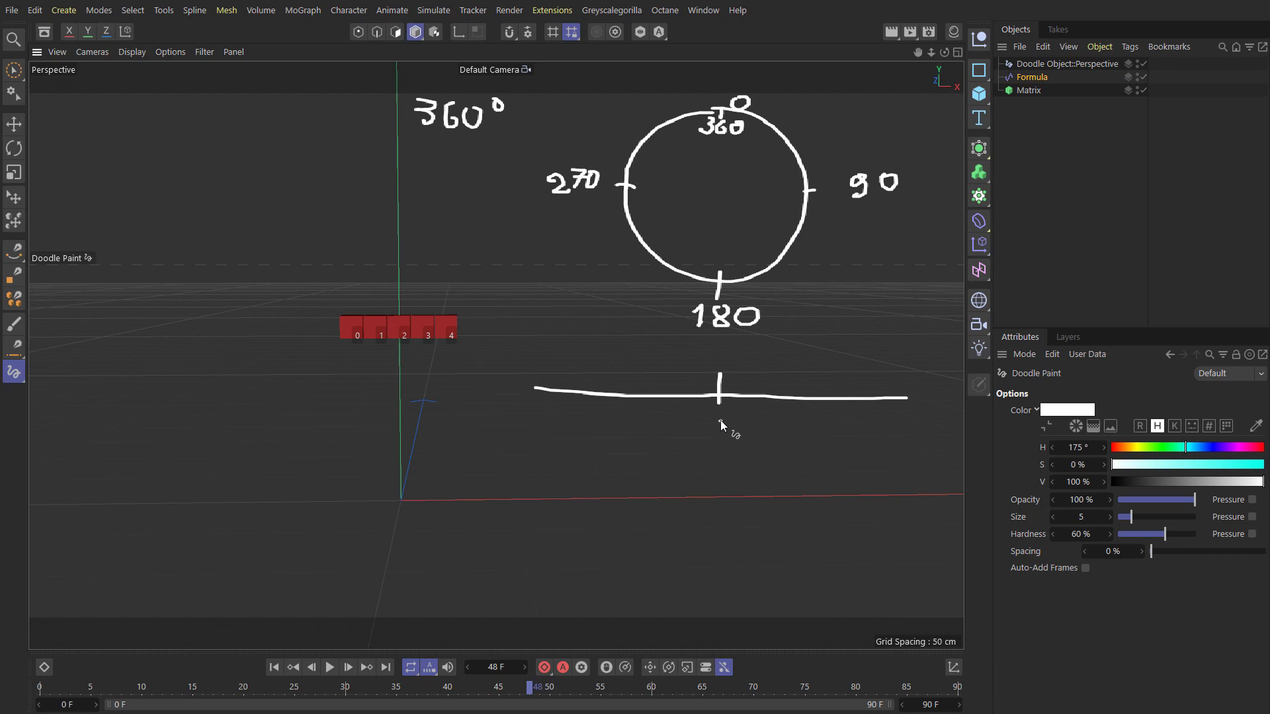
{"action": "left_click_drag", "start_coordinate": [714, 428], "coordinate": [701, 424]}
{"action": "left_click_drag", "start_coordinate": [625, 227], "coordinate": [626, 259]}
{"action": "left_click_drag", "start_coordinate": [635, 387], "coordinate": [633, 436]}
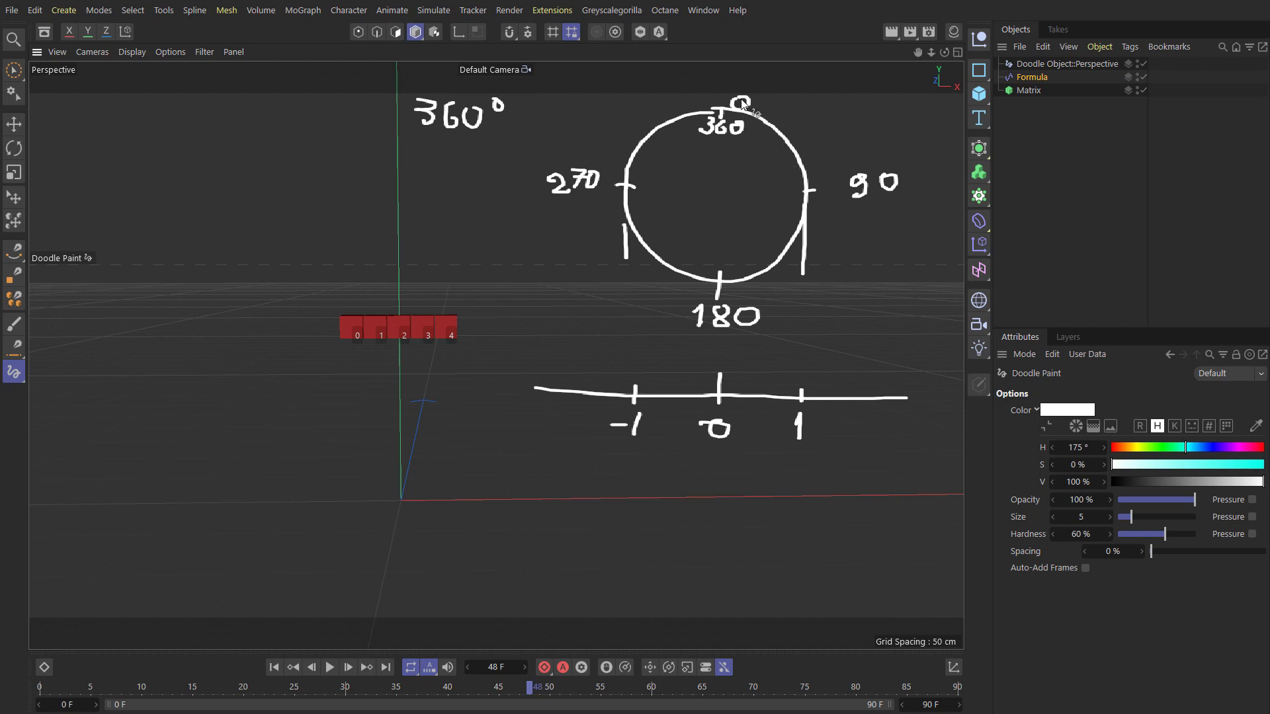
Step: Set the doodle colour to orange with hue 44° and saturation 98%, and draw an arrow from the circle's 90 mark down to 1
{"action": "left_click", "coordinate": [1130, 447]}
{"action": "left_click_drag", "start_coordinate": [1164, 464], "coordinate": [1260, 464]}
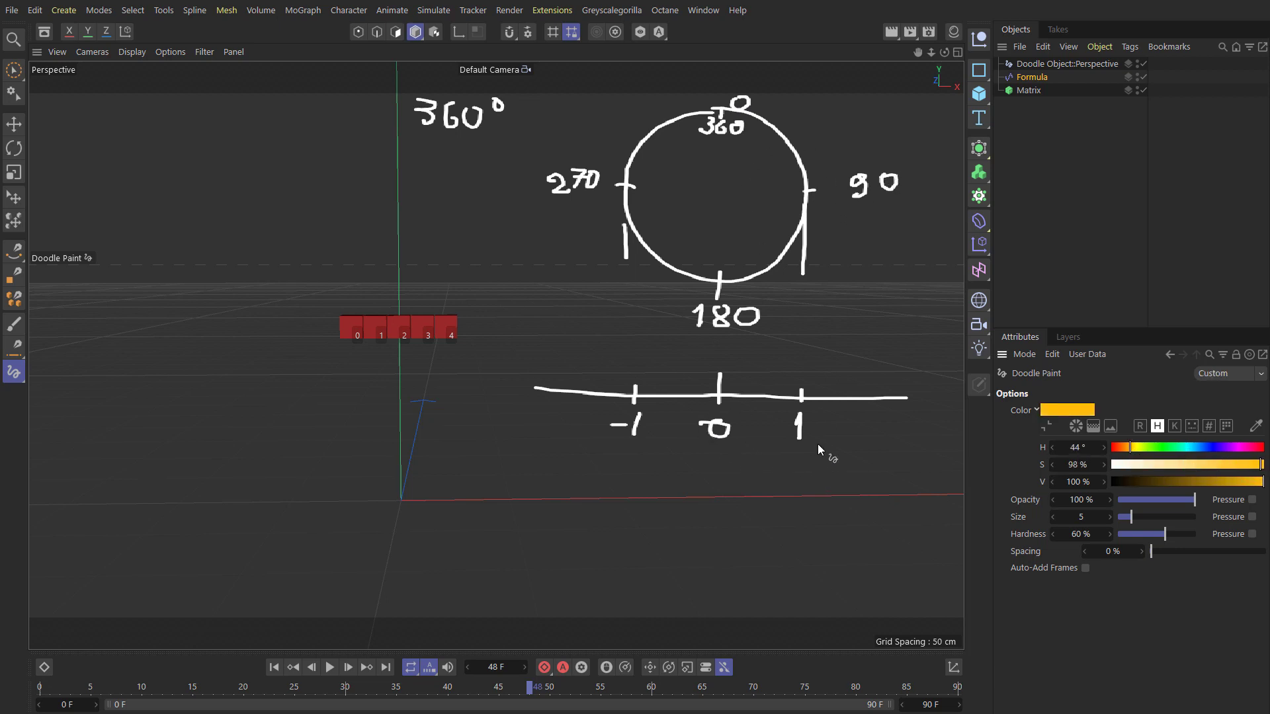
{"action": "left_click_drag", "start_coordinate": [804, 209], "coordinate": [804, 385]}
{"action": "left_click_drag", "start_coordinate": [812, 372], "coordinate": [803, 386]}
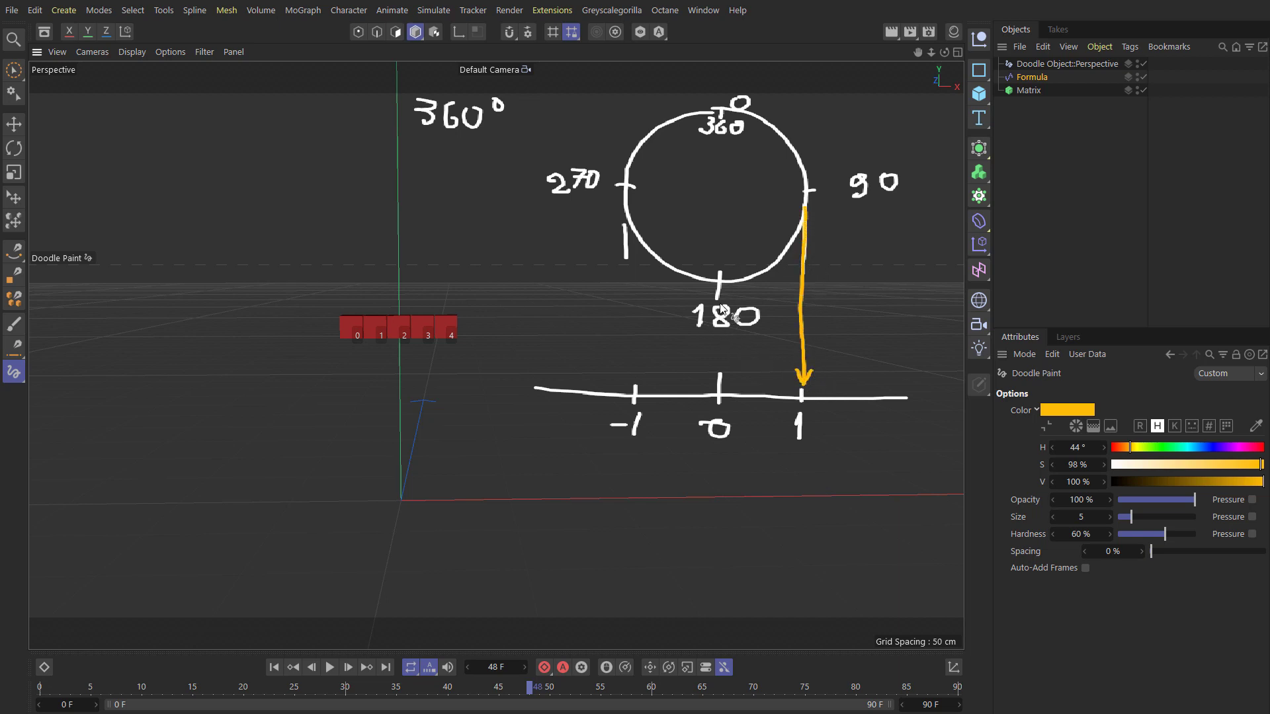
Step: Draw orange downward arrows from the 180 mark, the top of the circle, and the 270 mark towards the number line
{"action": "left_click_drag", "start_coordinate": [719, 292], "coordinate": [722, 356]}
{"action": "left_click_drag", "start_coordinate": [731, 341], "coordinate": [722, 356]}
{"action": "left_click_drag", "start_coordinate": [725, 127], "coordinate": [723, 177]}
{"action": "left_click_drag", "start_coordinate": [625, 250], "coordinate": [624, 272]}
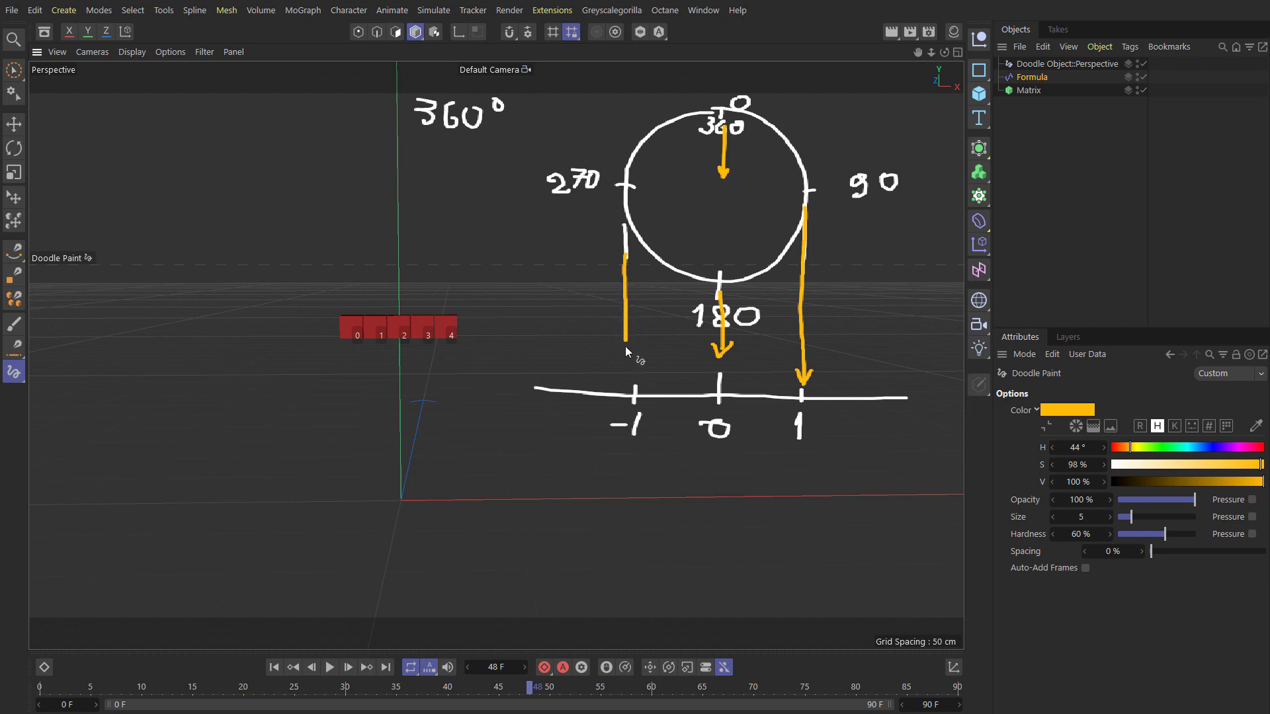
{"action": "left_click_drag", "start_coordinate": [624, 340], "coordinate": [625, 361]}
{"action": "left_click_drag", "start_coordinate": [615, 342], "coordinate": [624, 362]}
Step: Add an orange arrow beside the circle between 270 and 360, and a bracket under the number line from -1 to 1
{"action": "left_click_drag", "start_coordinate": [633, 111], "coordinate": [647, 106]}
{"action": "left_click_drag", "start_coordinate": [645, 121], "coordinate": [647, 105]}
{"action": "mouse_move", "coordinate": [646, 471]}
{"action": "left_mouse_down"}
{"action": "mouse_move", "coordinate": [795, 474]}
{"action": "mouse_move", "coordinate": [798, 455]}
{"action": "left_mouse_up"}
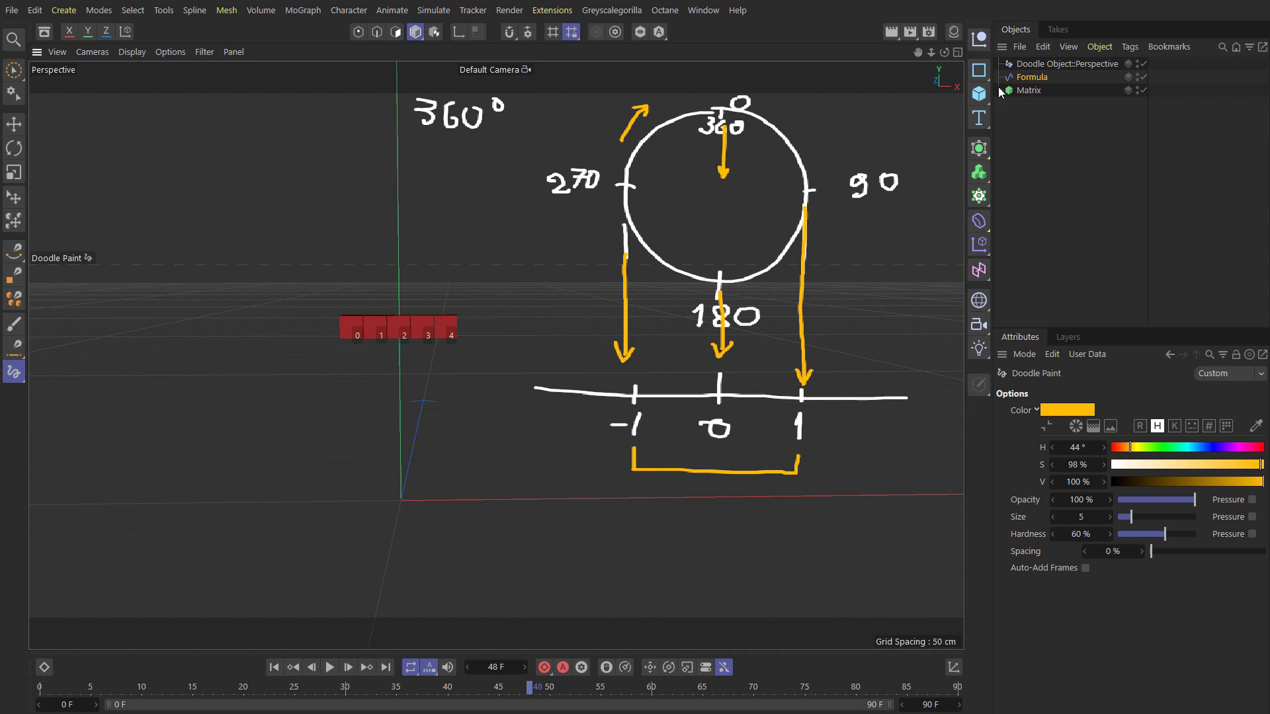
Step: Select the Formula effector and replace its formula with sin(0)
{"action": "left_click", "coordinate": [1018, 79]}
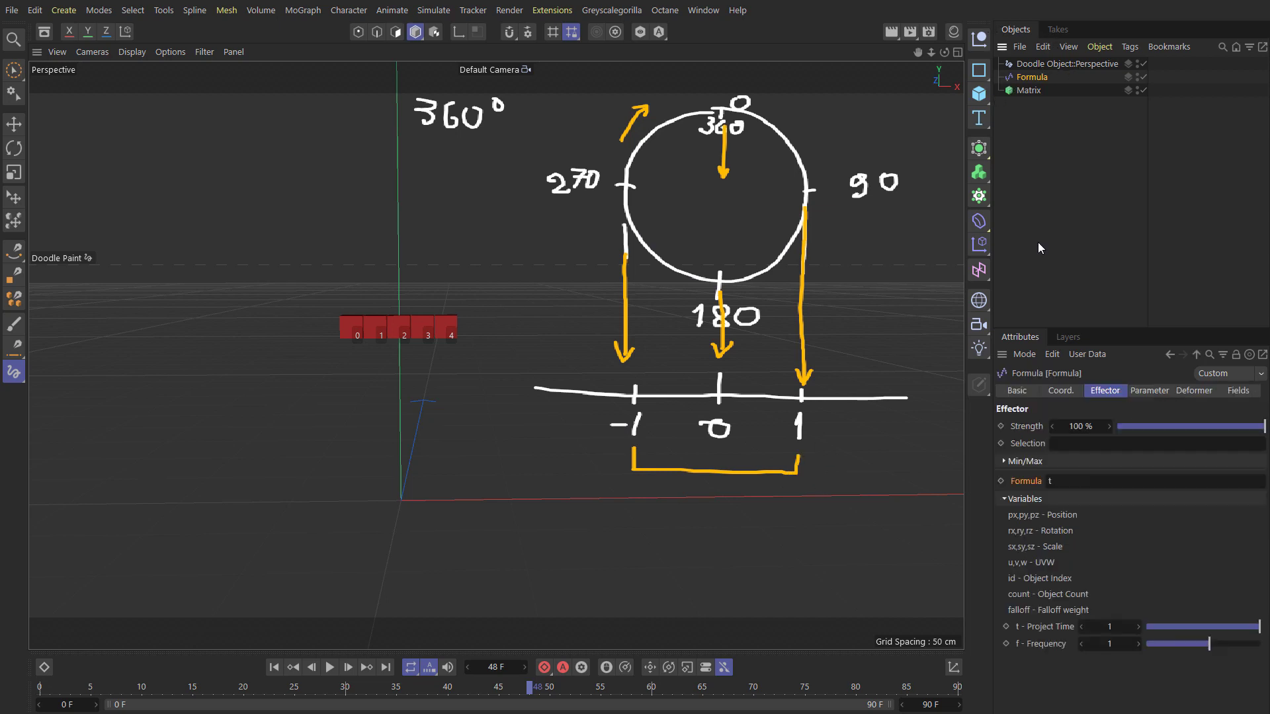
{"action": "left_click", "coordinate": [1058, 481]}
{"action": "type", "text": "s"}
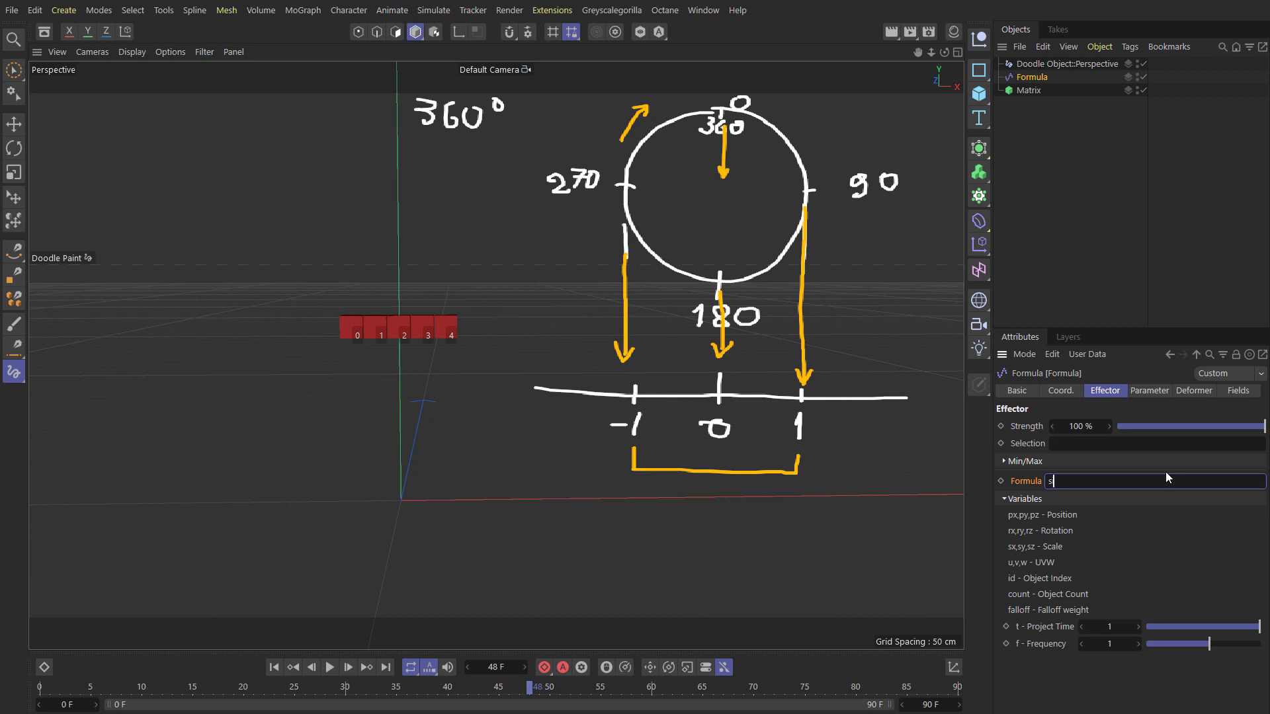
{"action": "type", "text": "in(0)"}
{"action": "key", "text": "Return"}
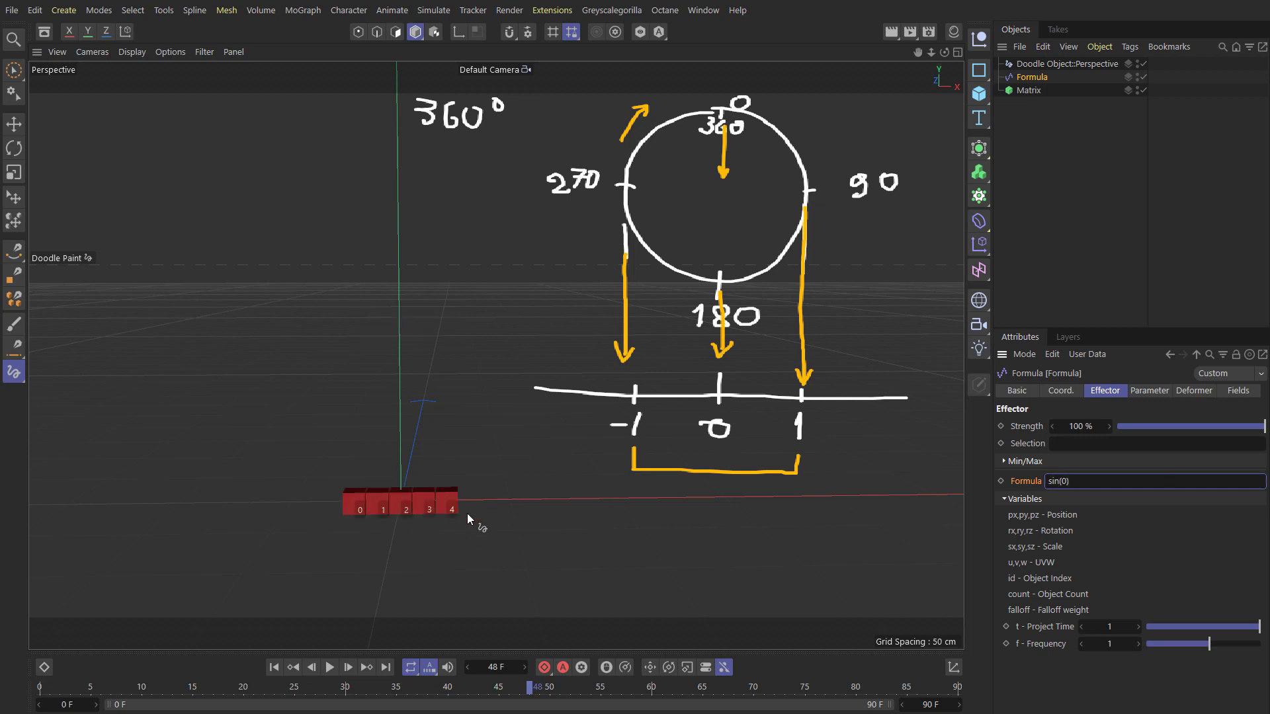
Step: Change the sine angle in the effector's formula to 90, giving sin(90)
{"action": "double_click", "coordinate": [1065, 481]}
{"action": "type", "text": "90"}
{"action": "key", "text": "Return"}
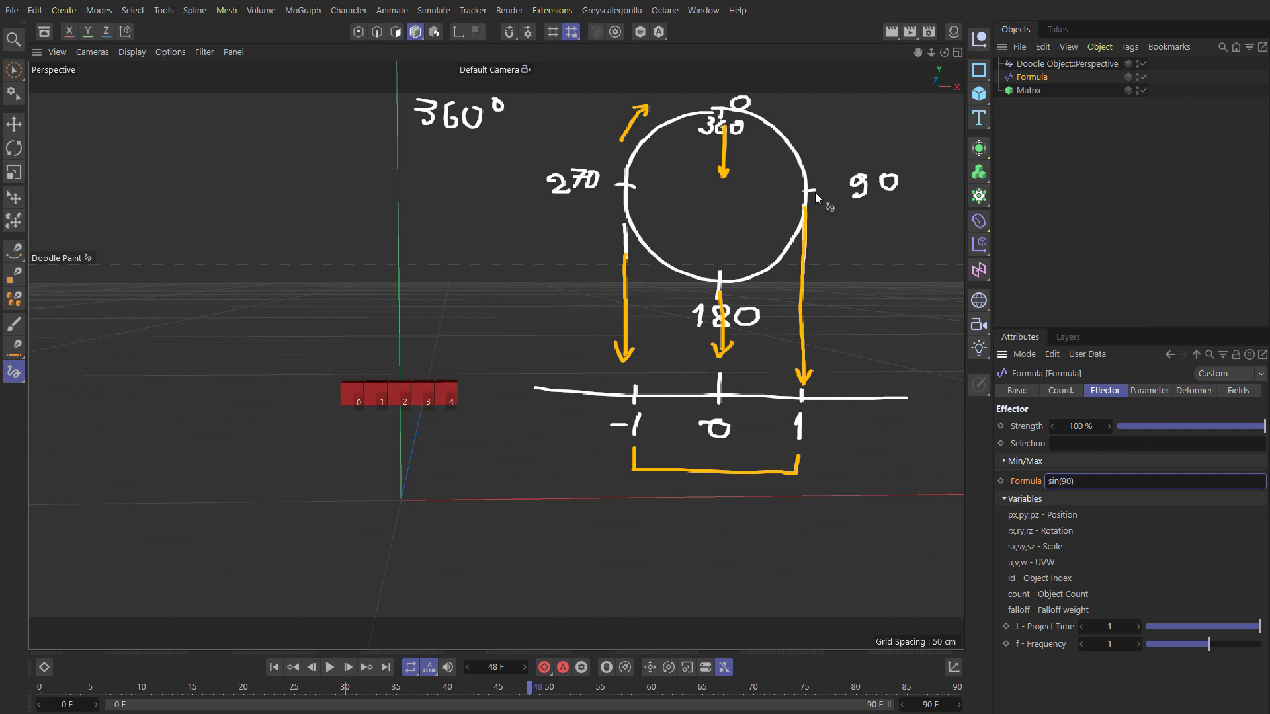
Step: Change the sine angle in the effector's formula to 180, giving sin(180)
{"action": "double_click", "coordinate": [1062, 481]}
{"action": "type", "text": "180"}
{"action": "key", "text": "Return"}
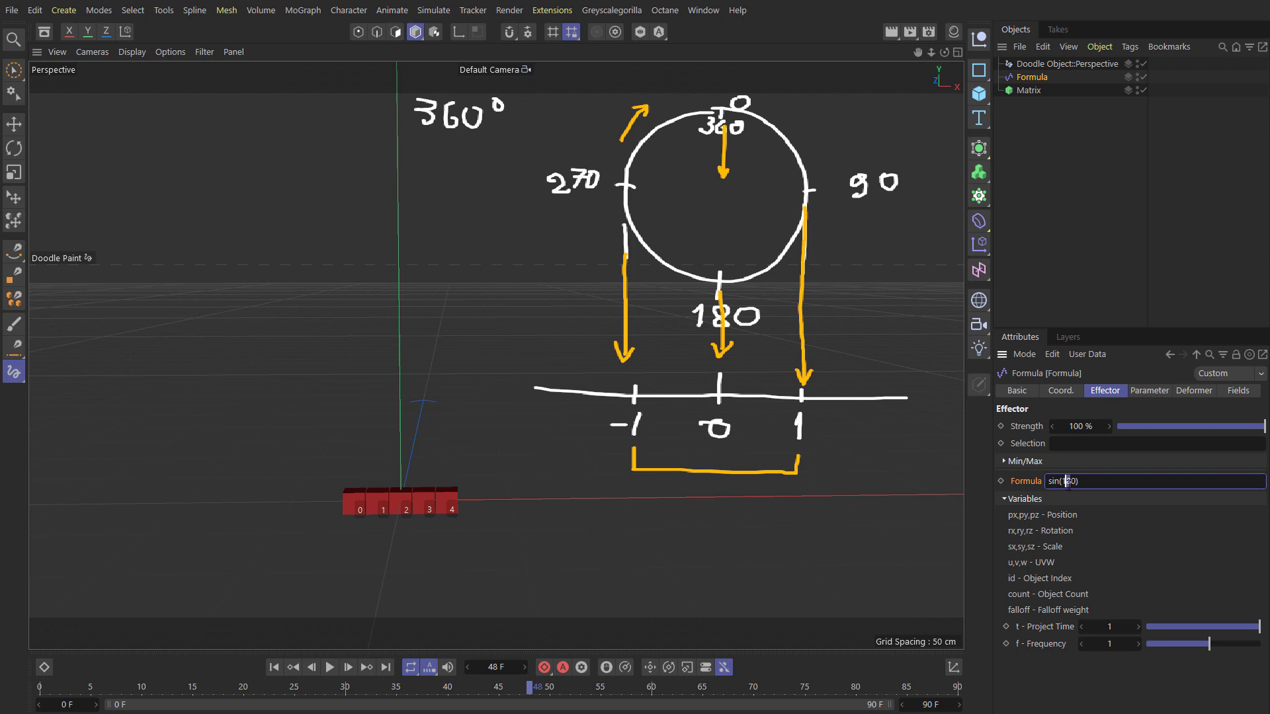
Step: Change the sine angle in the effector's formula to 270, giving sin(270)
{"action": "left_click_drag", "start_coordinate": [1066, 484], "coordinate": [1063, 485]}
{"action": "type", "text": "27"}
{"action": "key", "text": "Return"}
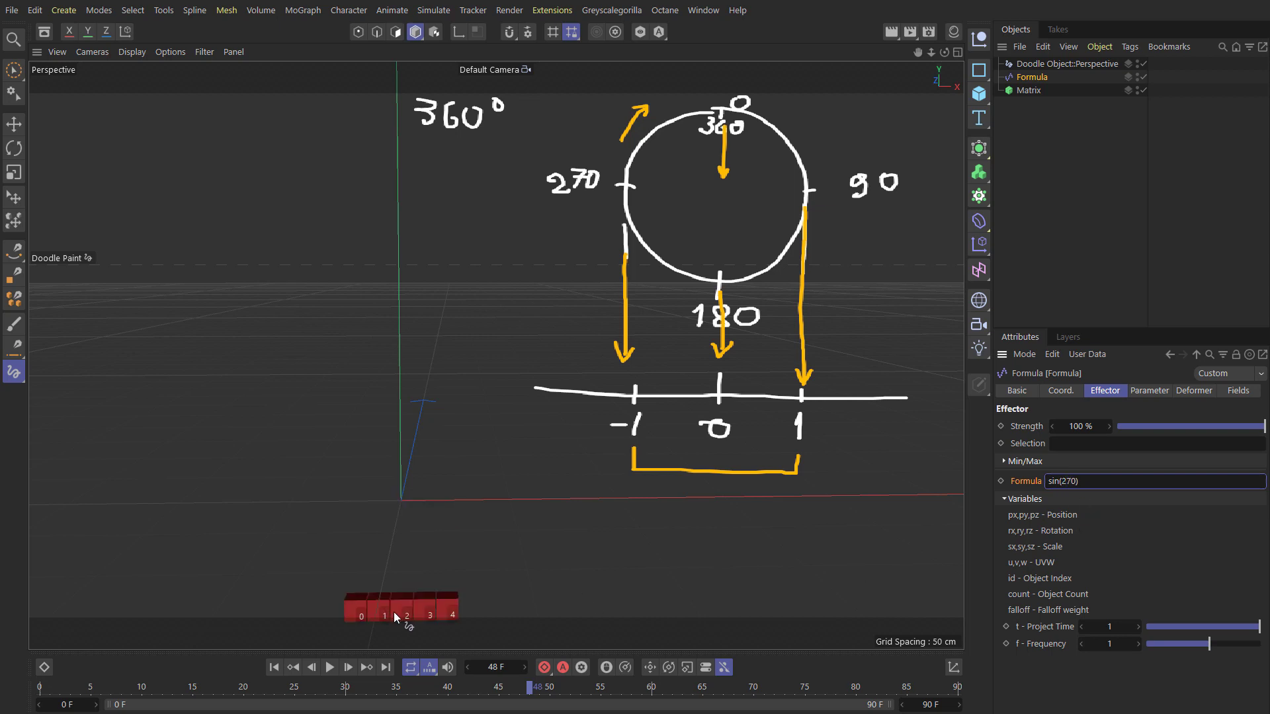
Step: Change the sine angle in the effector's formula to 360, giving sin(360)
{"action": "left_click_drag", "start_coordinate": [1062, 480], "coordinate": [1068, 482]}
{"action": "key", "text": "BackSpace"}
{"action": "key", "text": "BackSpace"}
{"action": "type", "text": "36"}
{"action": "key", "text": "Return"}
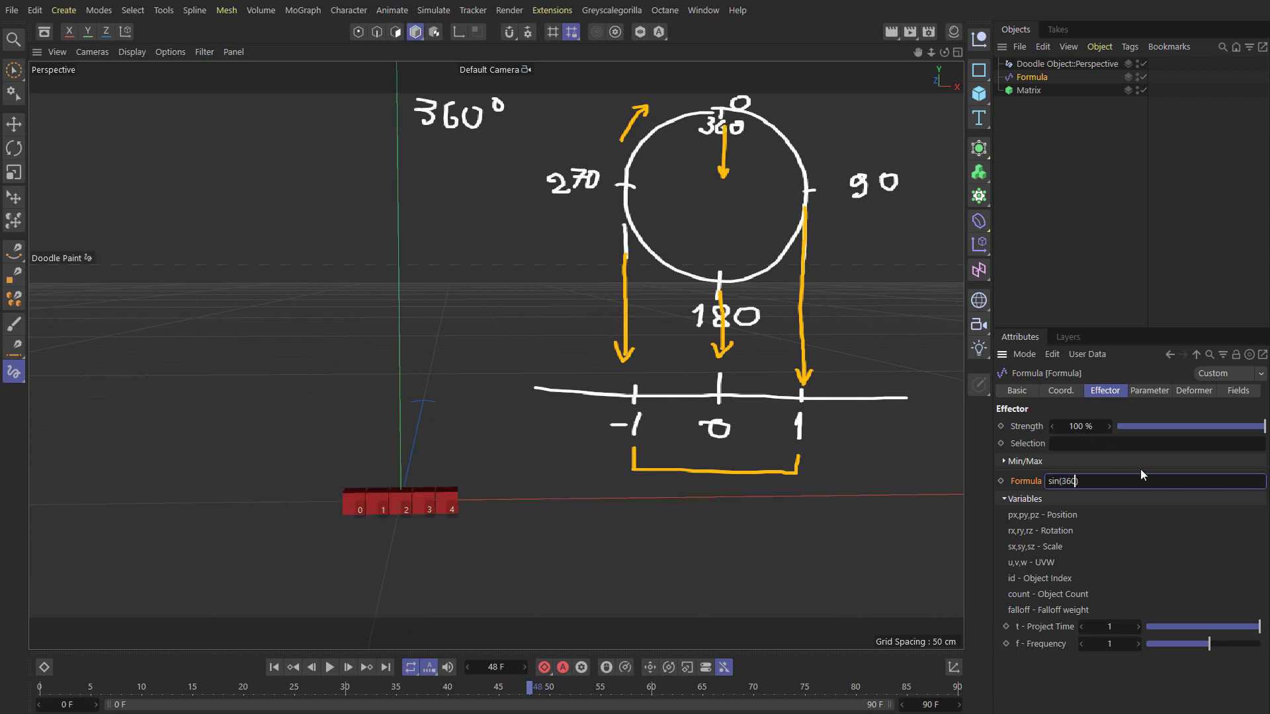
Step: Replace the sine angle in the effector's formula with the time variable, giving sin(t)
{"action": "key", "text": "BackSpace"}
{"action": "key", "text": "BackSpace"}
{"action": "key", "text": "BackSpace"}
{"action": "key", "text": "BackSpace"}
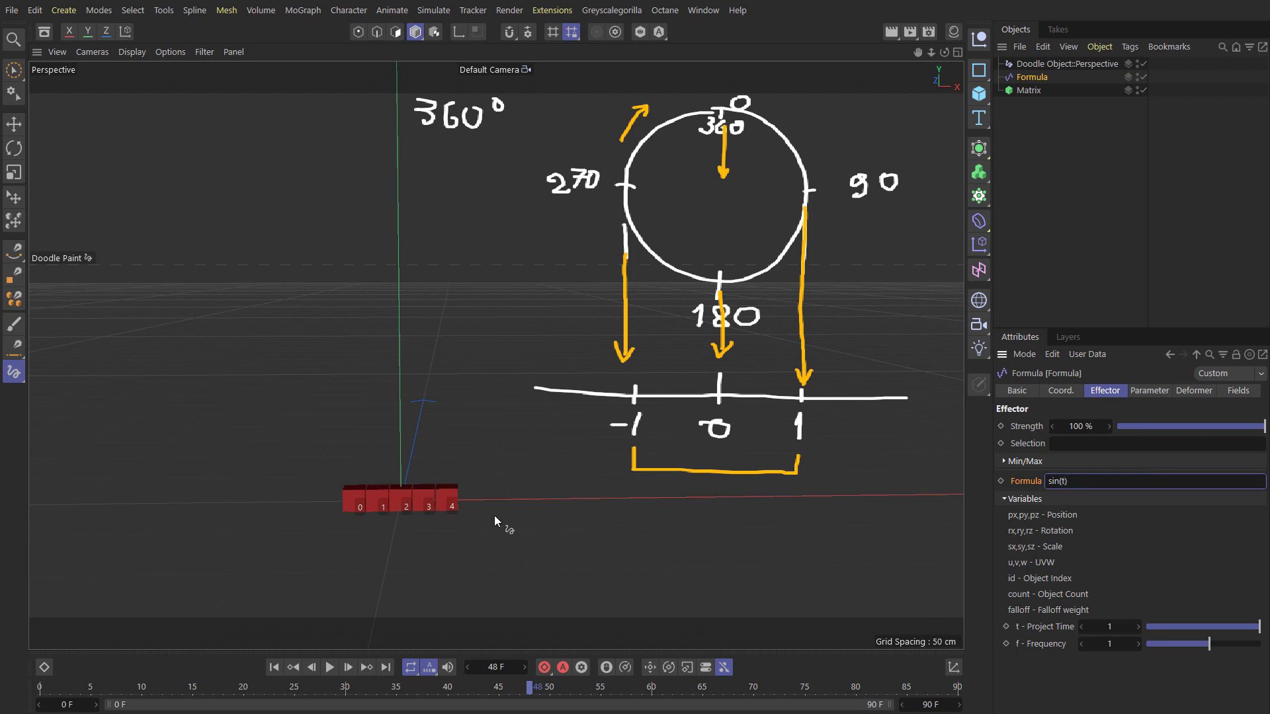
Step: Play back the cube animation, stop it and move to frame 90
{"action": "left_click", "coordinate": [330, 668]}
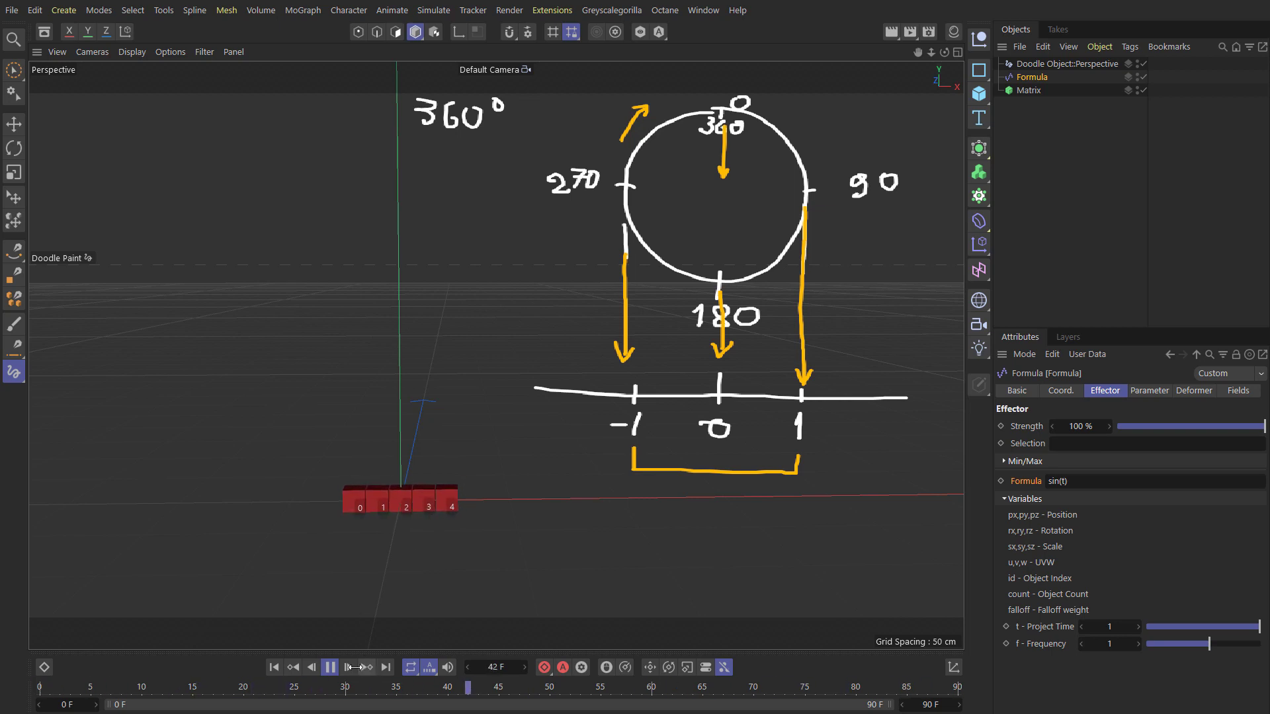
{"action": "left_click", "coordinate": [330, 667]}
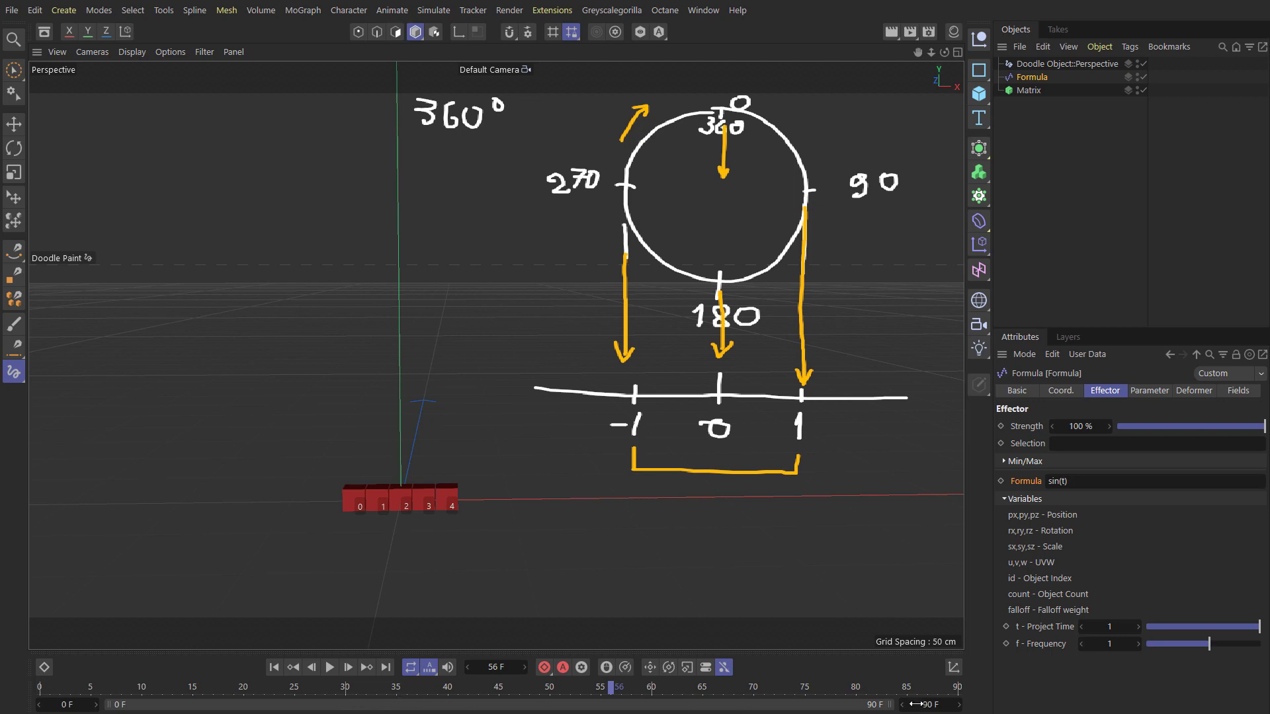
{"action": "left_click", "coordinate": [957, 690]}
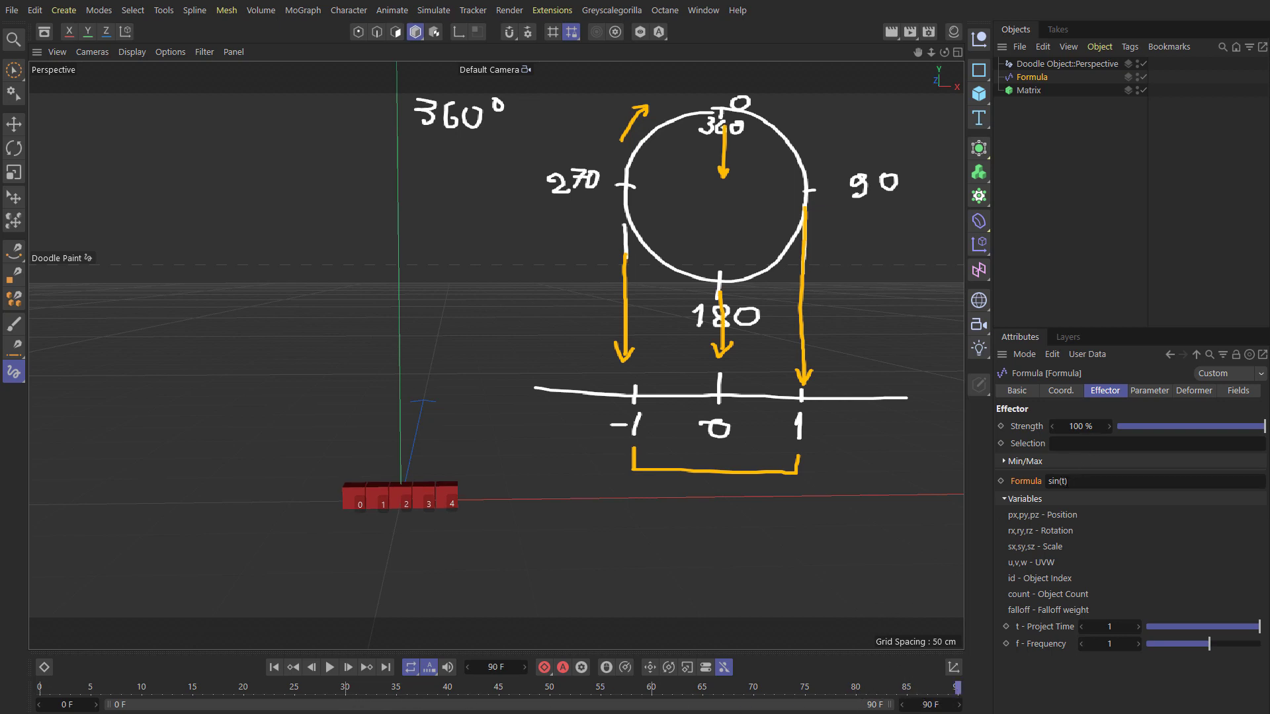
Step: Doodle a small orange mark at the 0 point on top of the drawn circle
{"action": "left_click", "coordinate": [1060, 481]}
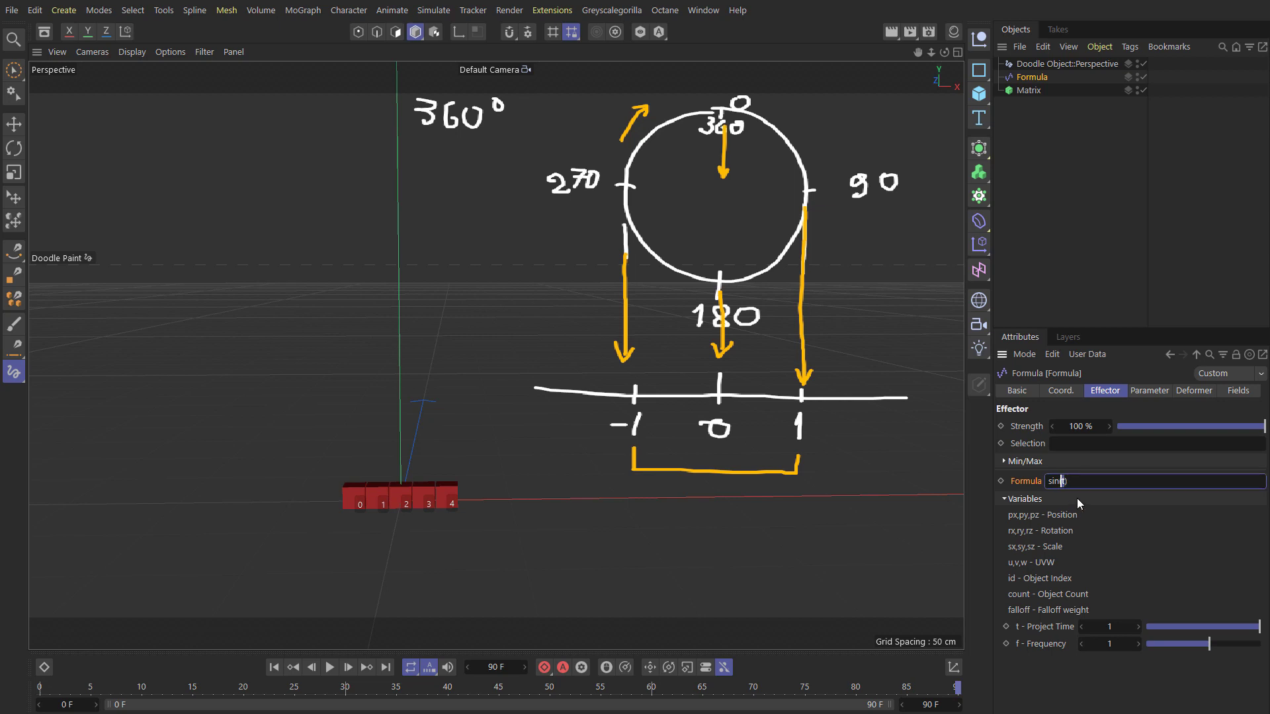
{"action": "left_click", "coordinate": [729, 110]}
{"action": "left_click_drag", "start_coordinate": [729, 109], "coordinate": [728, 100]}
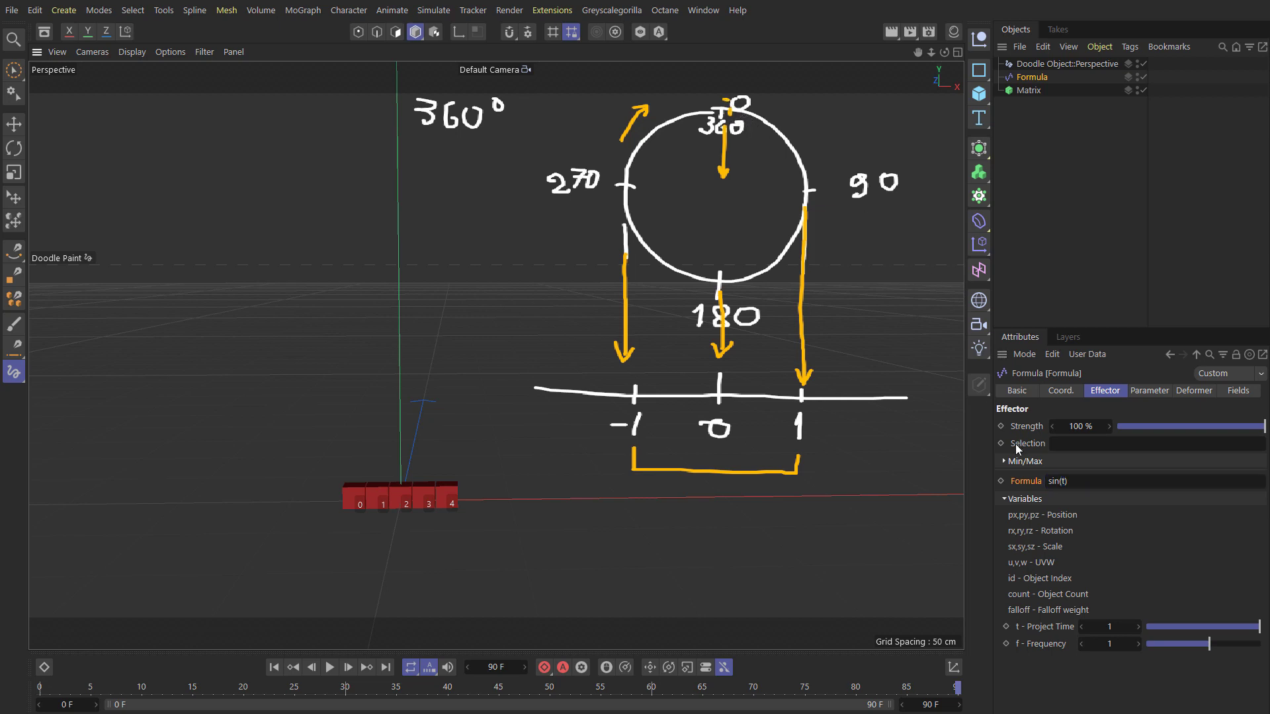
Step: Multiply the time variable by 360 in the effector's formula, giving sin(t*360)
{"action": "left_click", "coordinate": [1075, 481]}
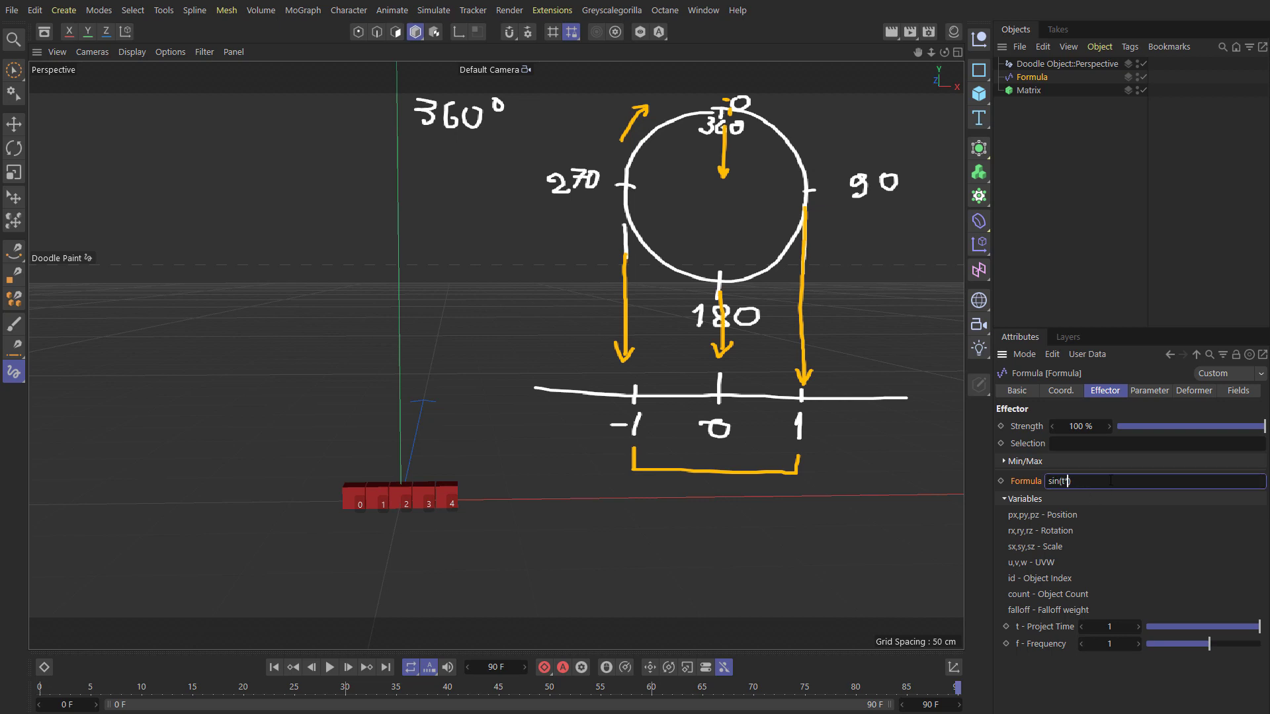
{"action": "type", "text": "360"}
{"action": "key", "text": "Return"}
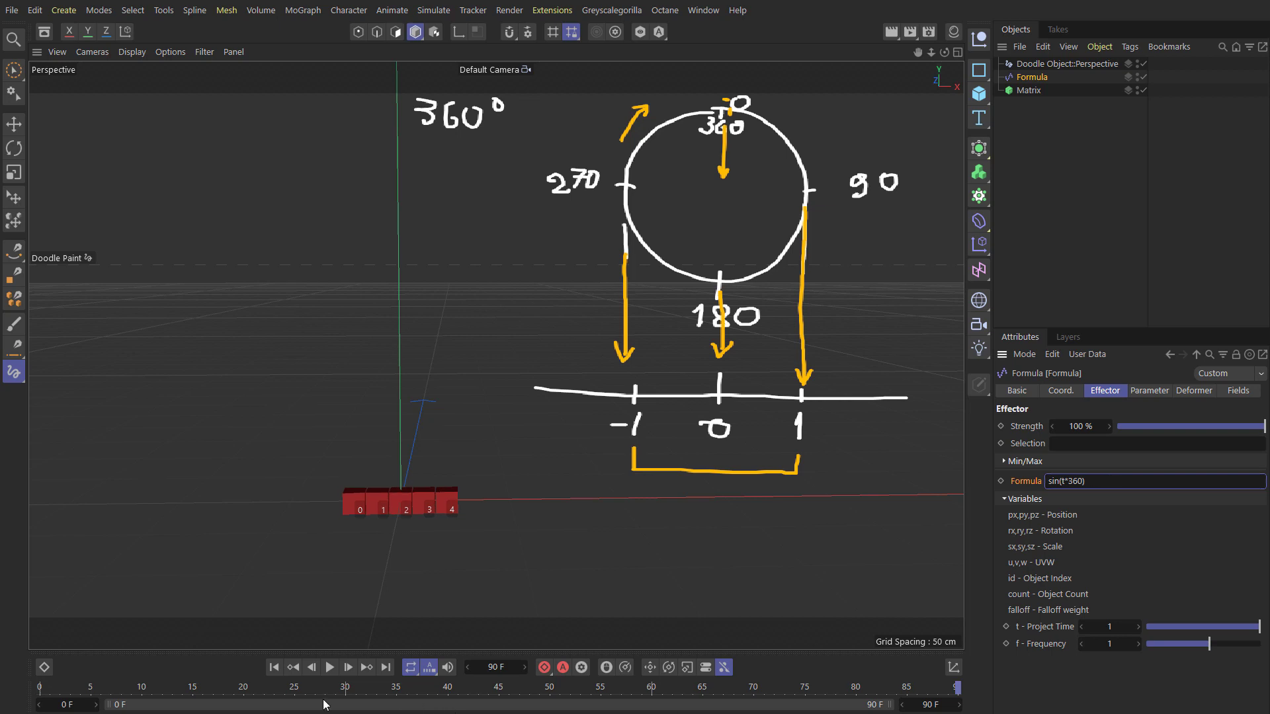
Step: Scrub the timeline from frame 0 to frame 30, then play back the cubes' sine movement and stop it
{"action": "left_click", "coordinate": [345, 691]}
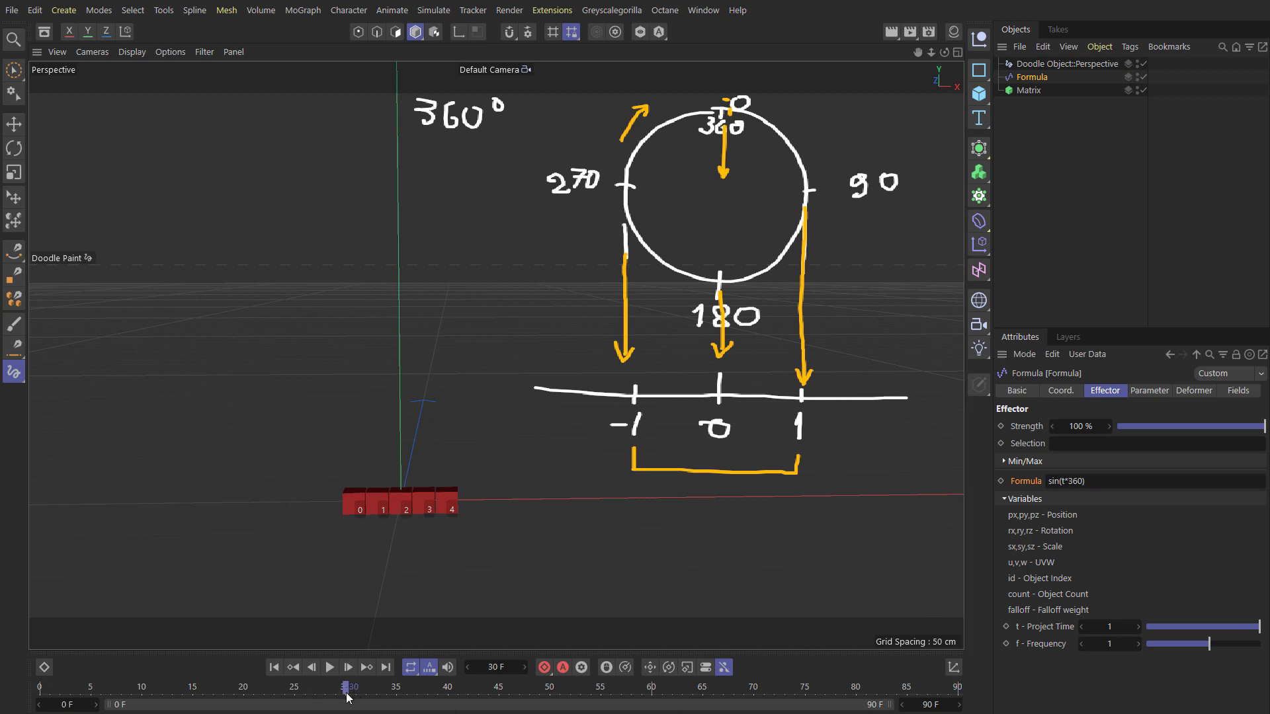
{"action": "left_click", "coordinate": [1065, 482]}
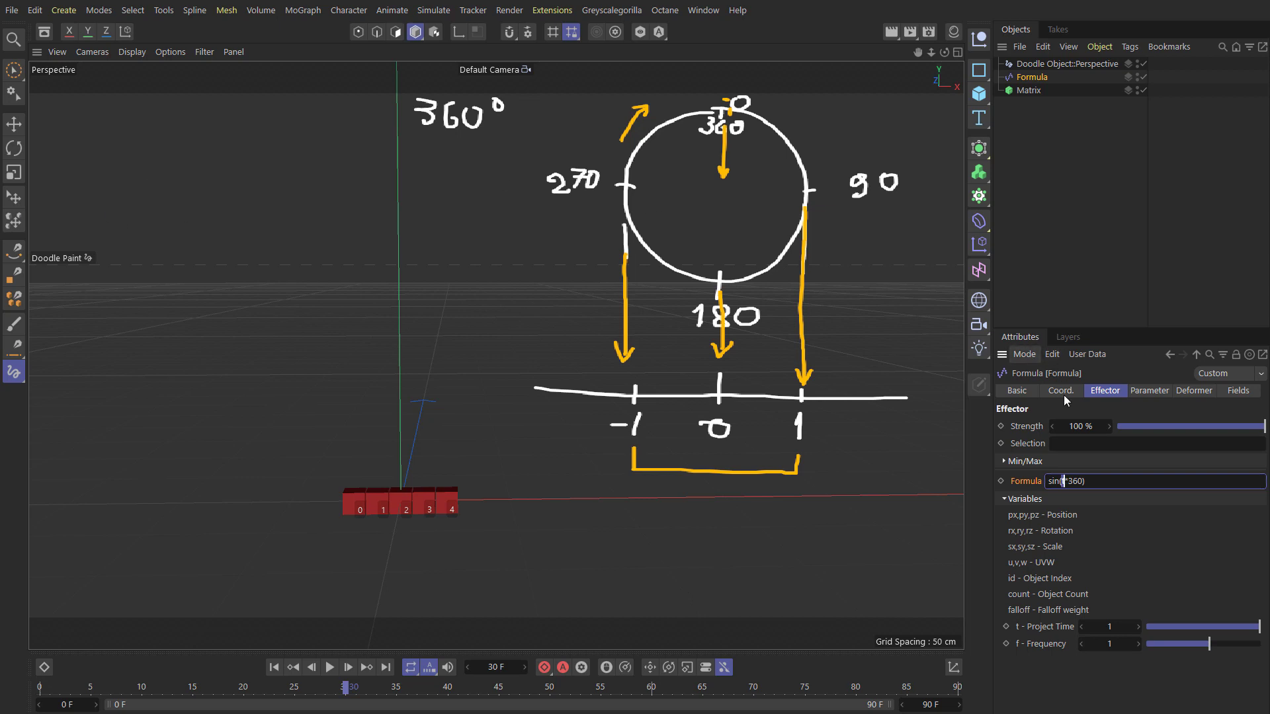
{"action": "left_click", "coordinate": [41, 688]}
{"action": "left_click_drag", "start_coordinate": [40, 688], "coordinate": [345, 695]}
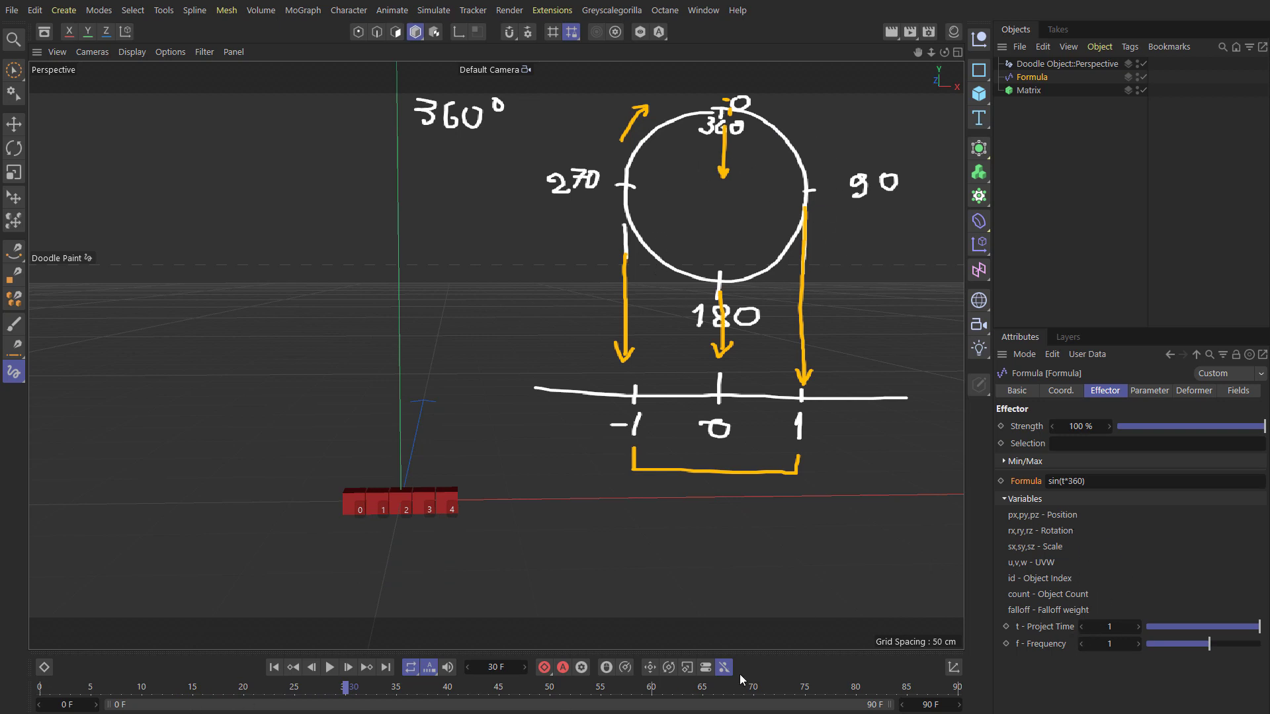
{"action": "left_click", "coordinate": [329, 667]}
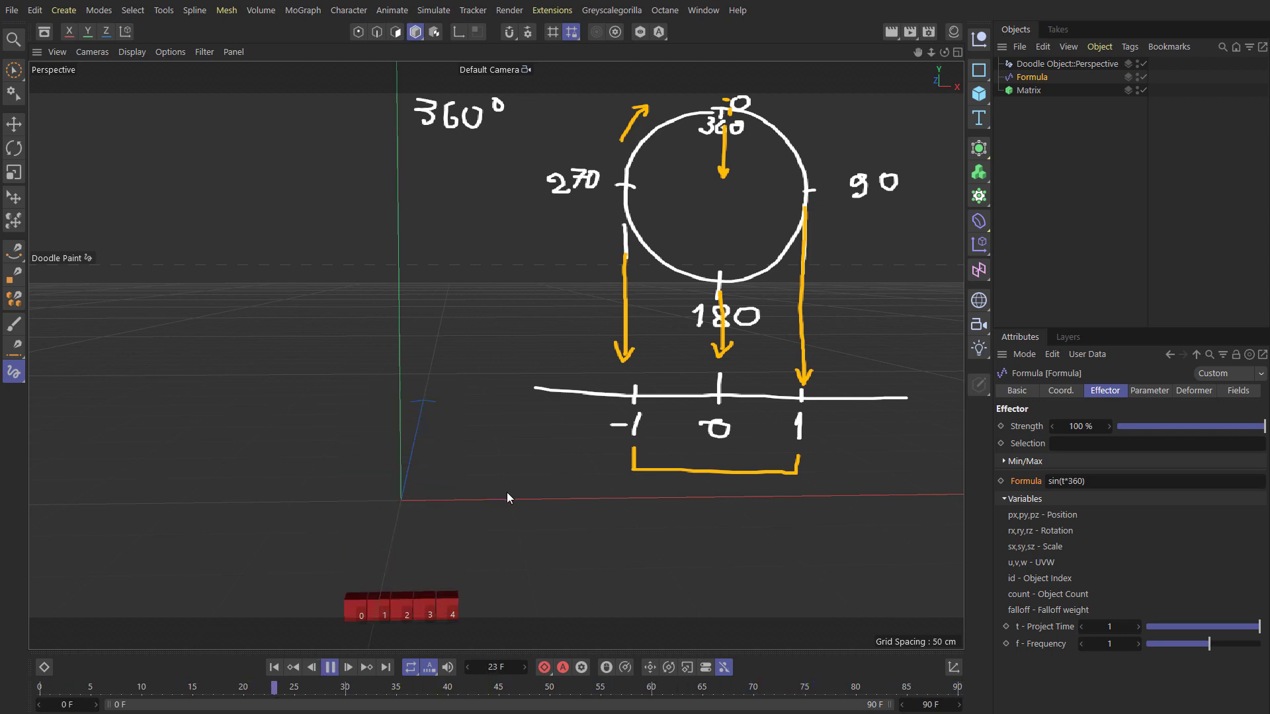
{"action": "left_click", "coordinate": [333, 669]}
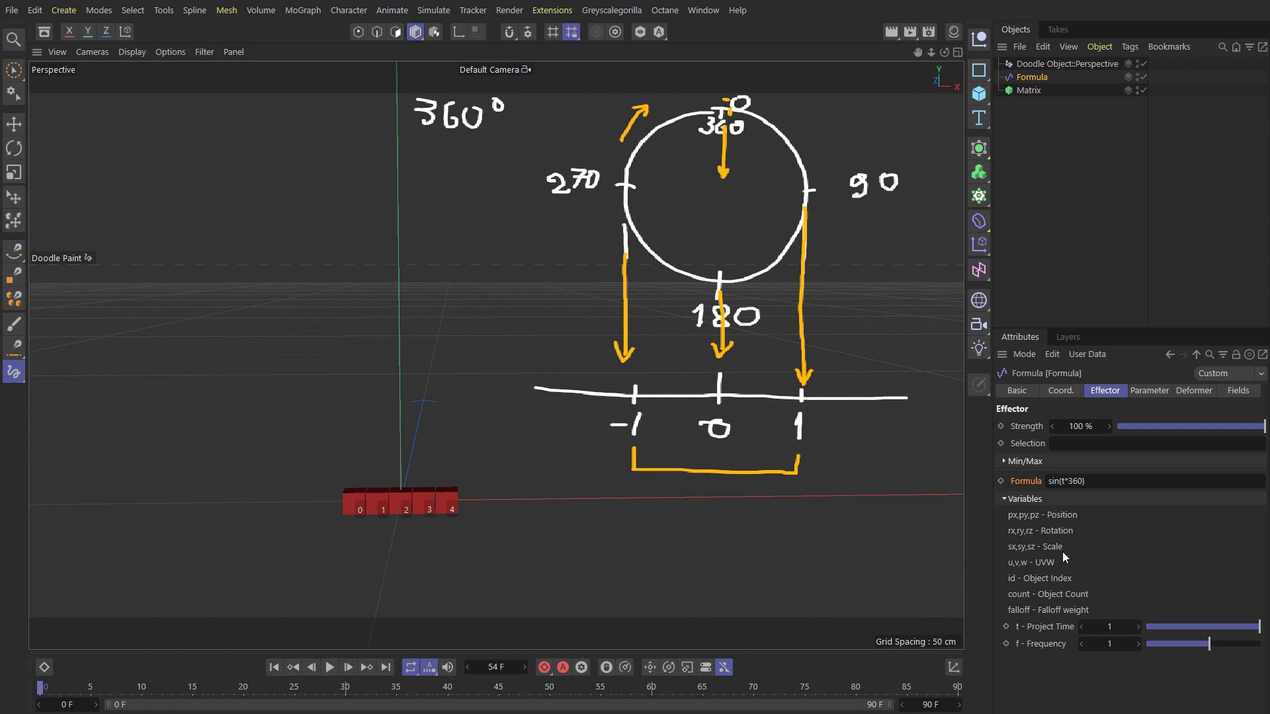
Step: Divide the sine angle by 2 in the effector's formula, giving sin(t*360/2), and play the animation
{"action": "left_click", "coordinate": [1066, 481]}
{"action": "left_click_drag", "start_coordinate": [1066, 481], "coordinate": [1083, 486]}
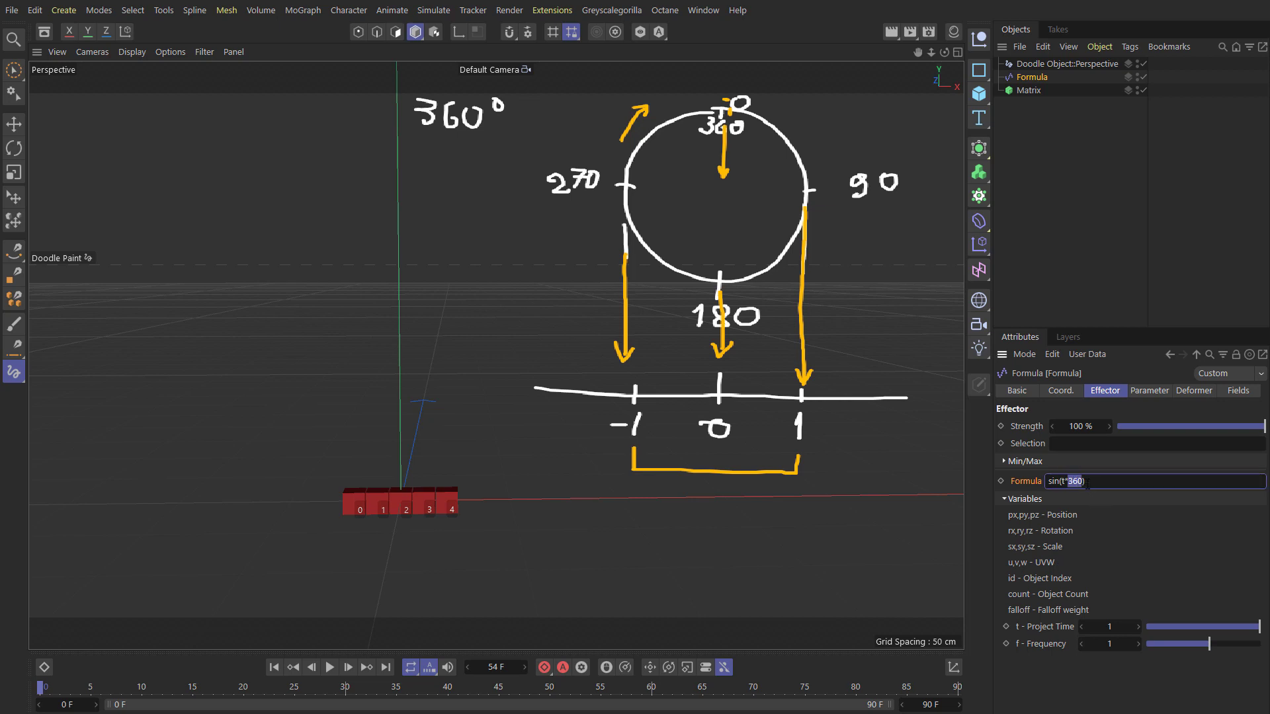
{"action": "key", "text": "Right"}
{"action": "type", "text": ","}
{"action": "key", "text": "BackSpace"}
{"action": "type", "text": "/2"}
{"action": "left_click", "coordinate": [330, 667]}
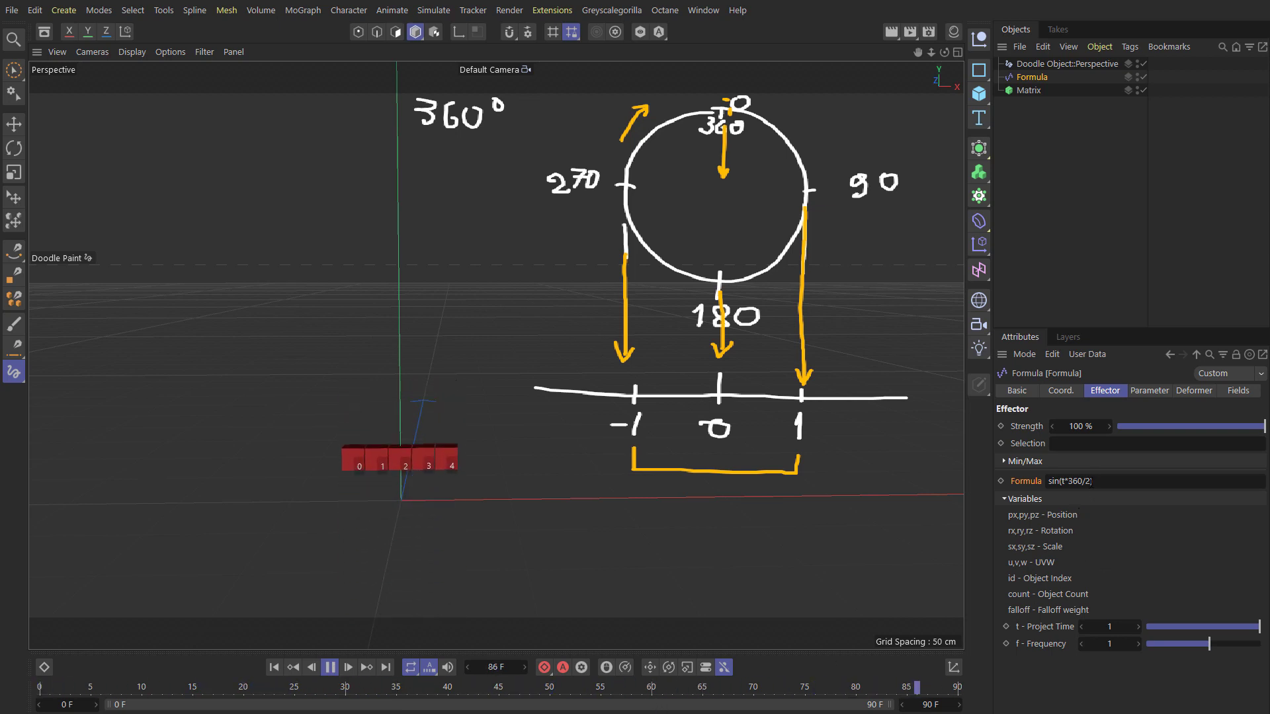
Step: Change the divisor in the effector's formula to 3, giving sin(t*360/3), and stop the playback
{"action": "left_click_drag", "start_coordinate": [1090, 481], "coordinate": [1085, 481]}
{"action": "type", "text": "3"}
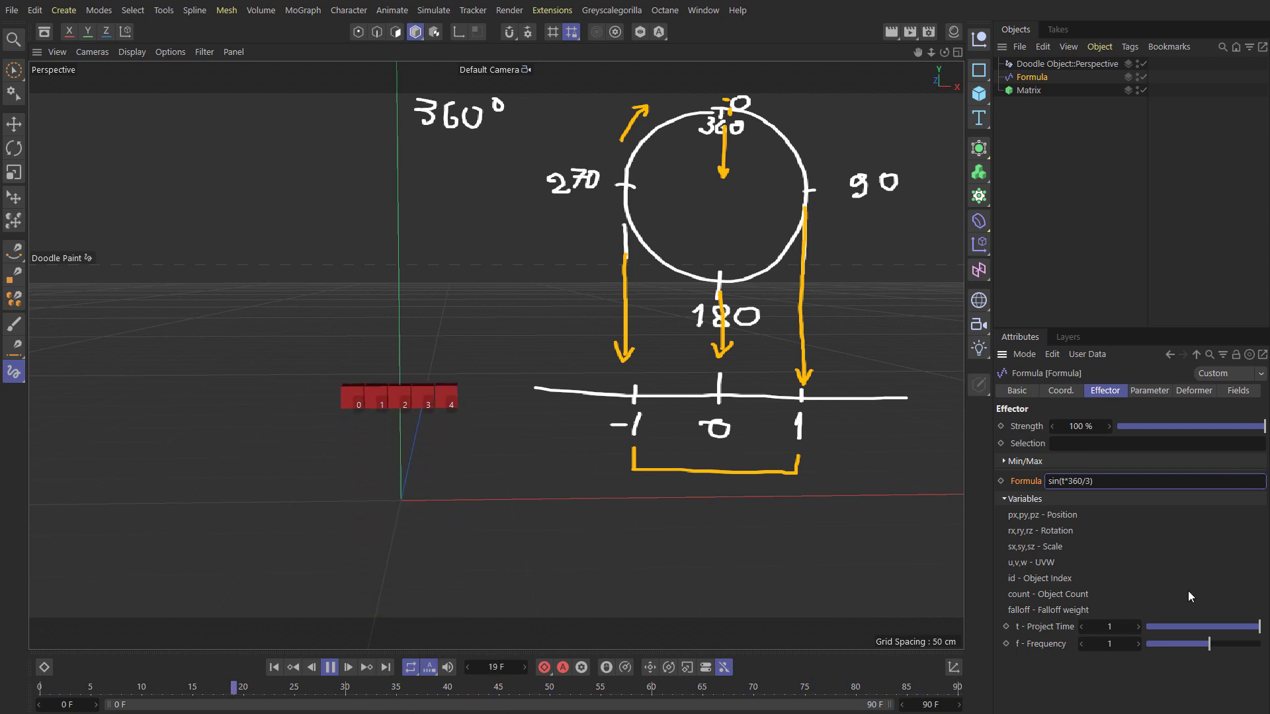
{"action": "left_click", "coordinate": [328, 668]}
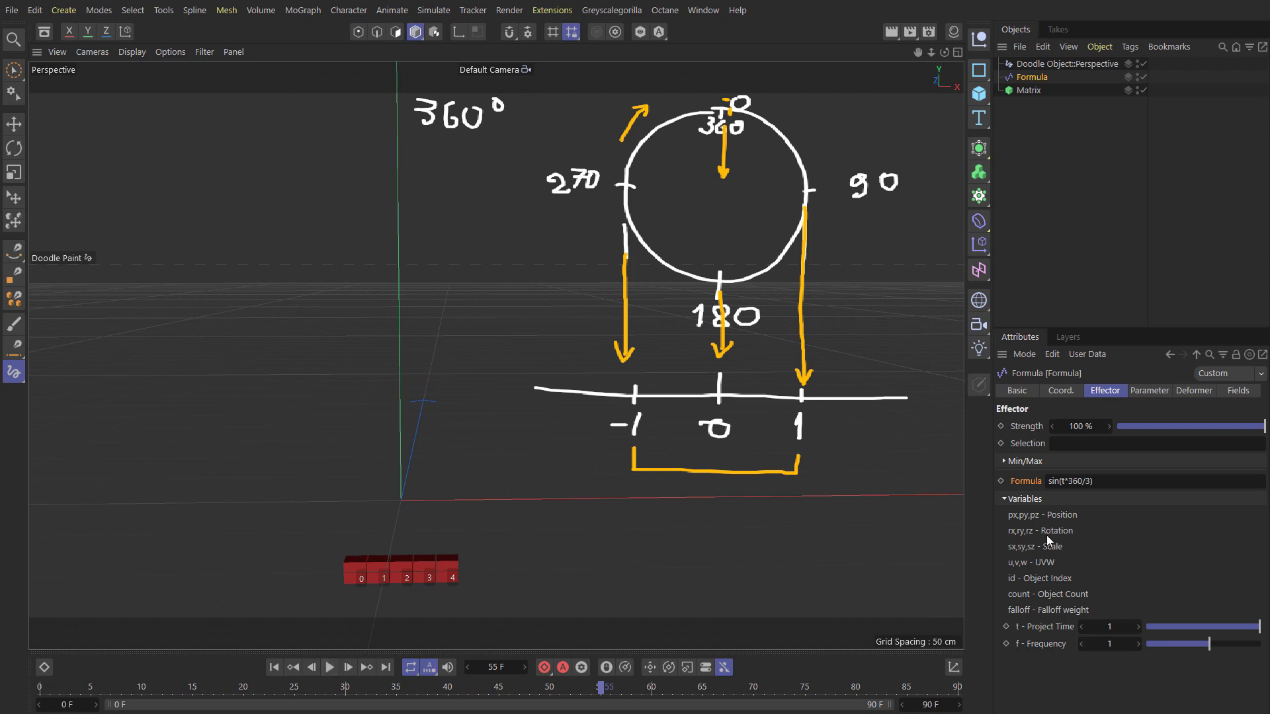
Step: Replace the divisor in the formula with the frequency variable, giving sin(t*360/f), and preview the animation
{"action": "double_click", "coordinate": [1086, 481]}
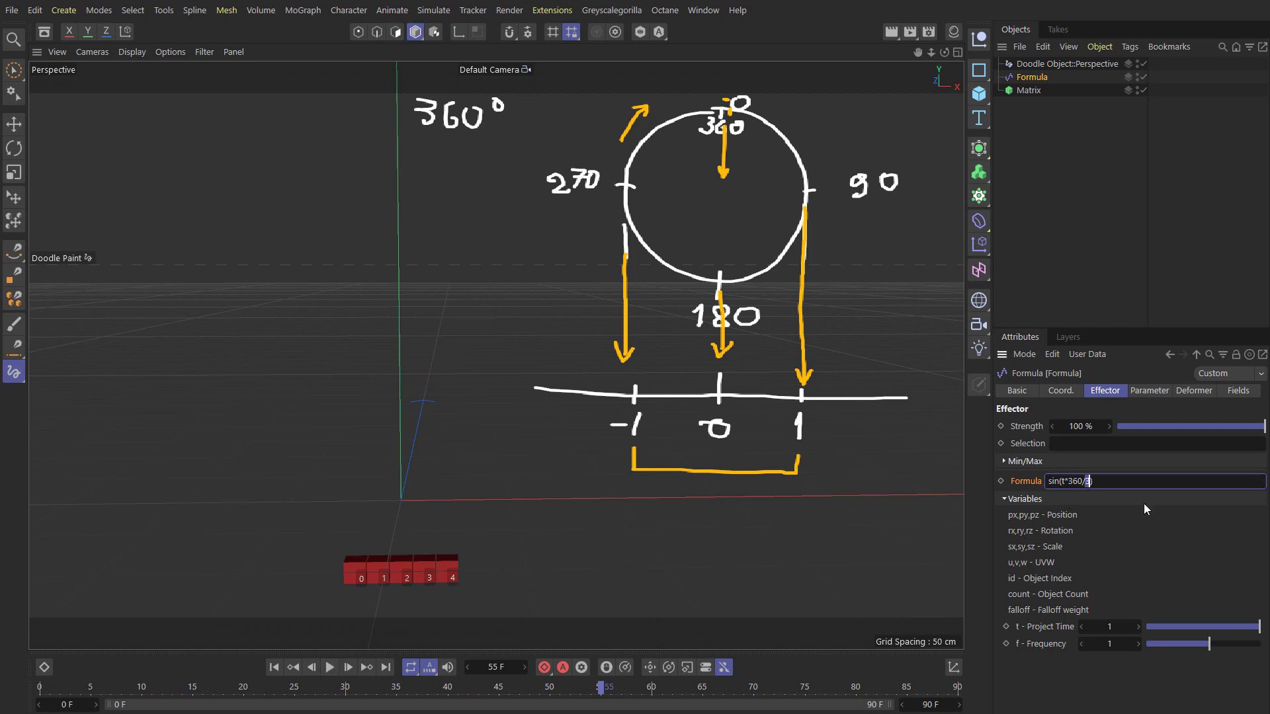
{"action": "left_click", "coordinate": [1034, 646]}
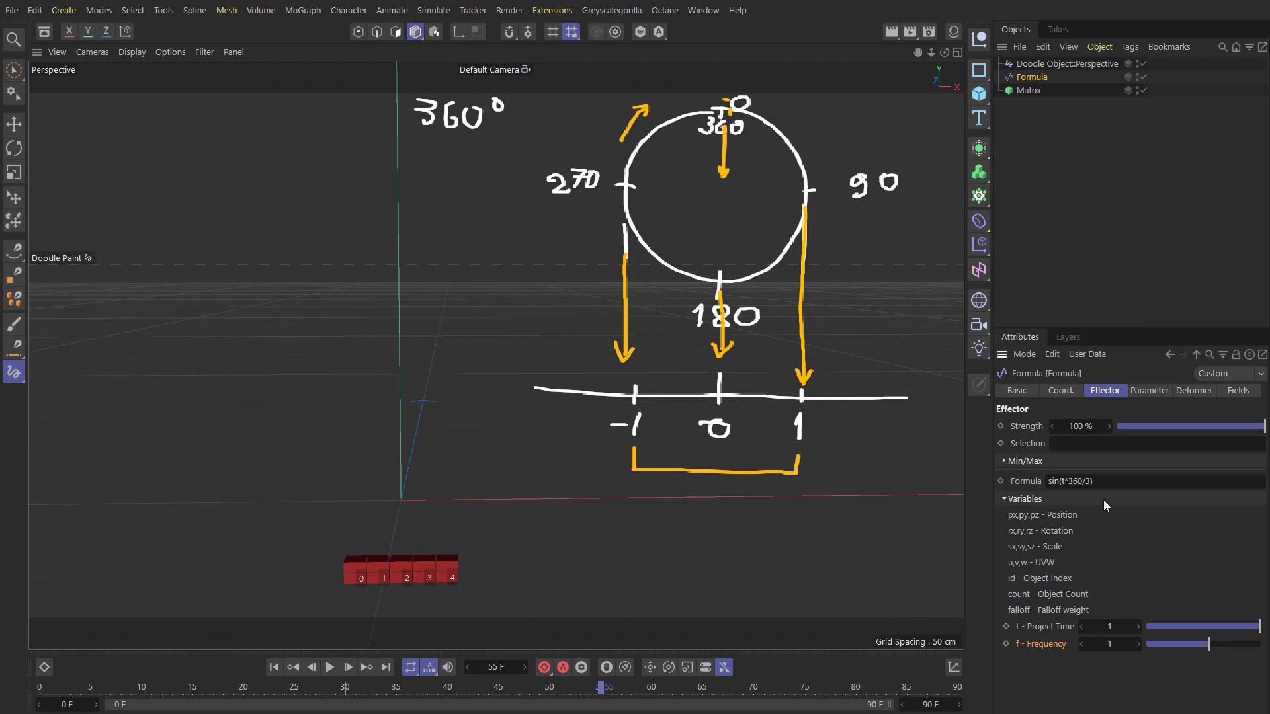
{"action": "double_click", "coordinate": [1087, 484]}
{"action": "type", "text": "f"}
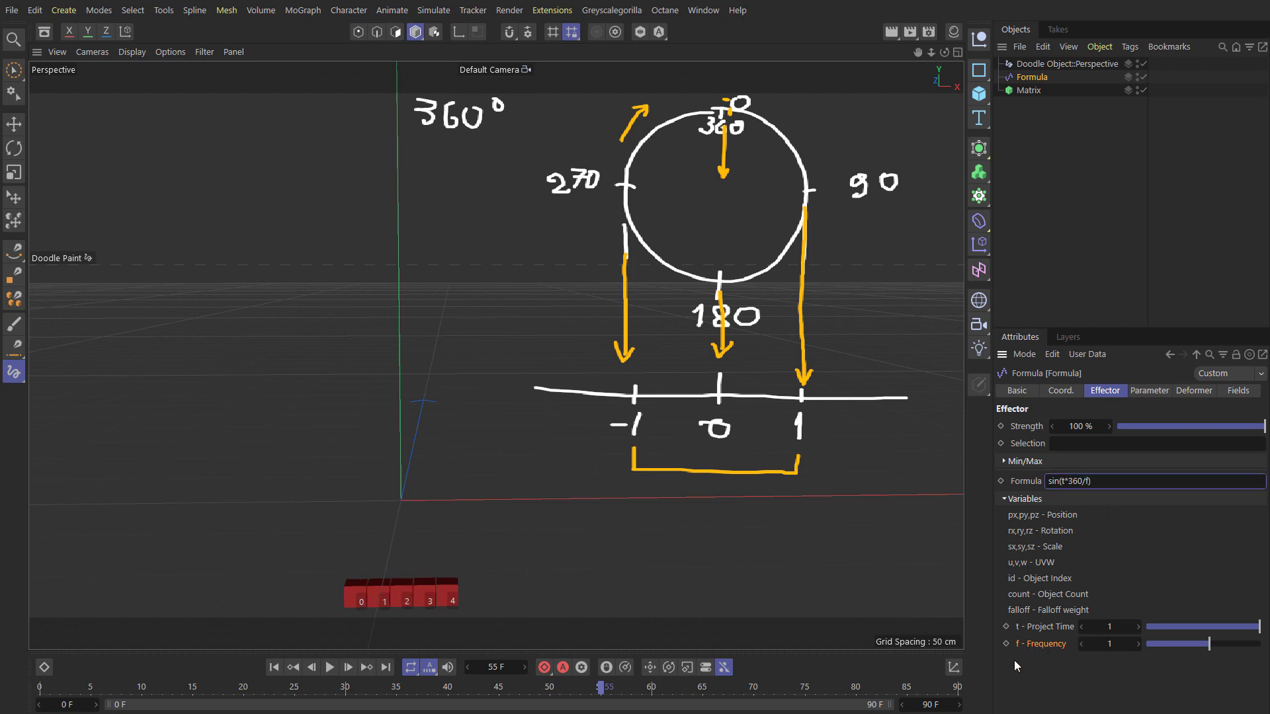
{"action": "left_click", "coordinate": [330, 668]}
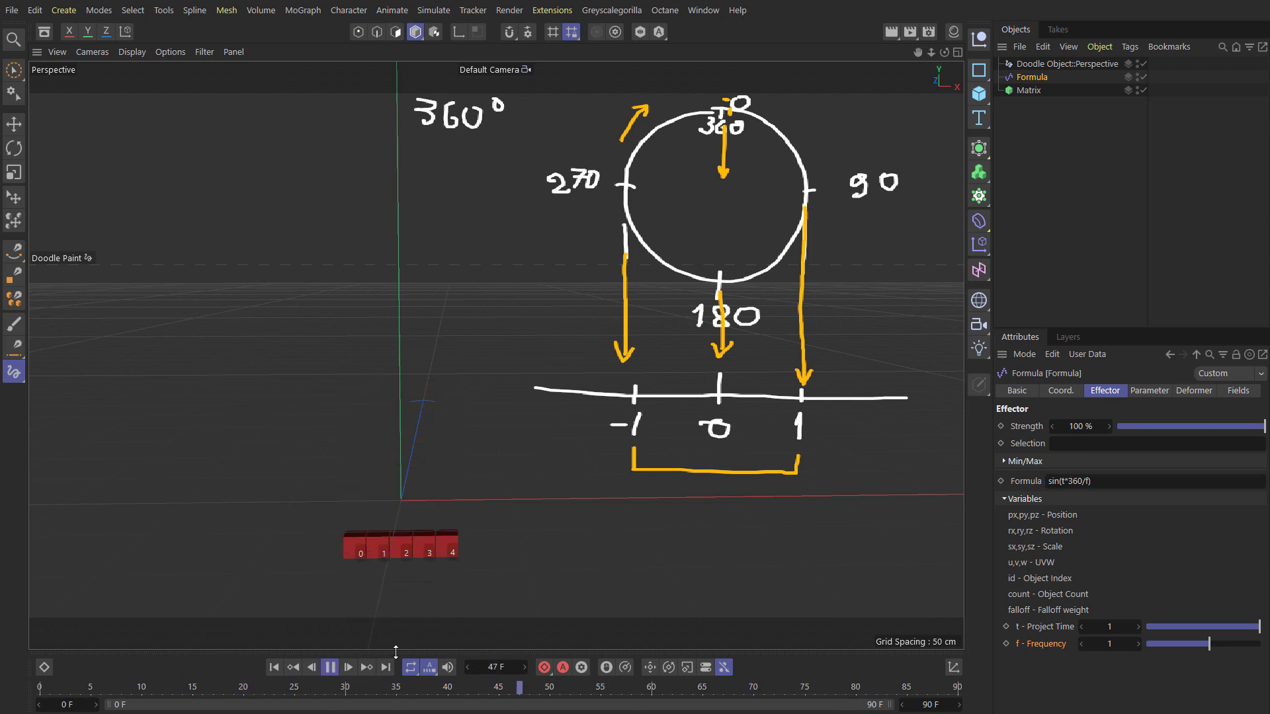
{"action": "left_click", "coordinate": [332, 669]}
Step: Set the Formula effector's f - Frequency to 3
{"action": "left_click", "coordinate": [1114, 642]}
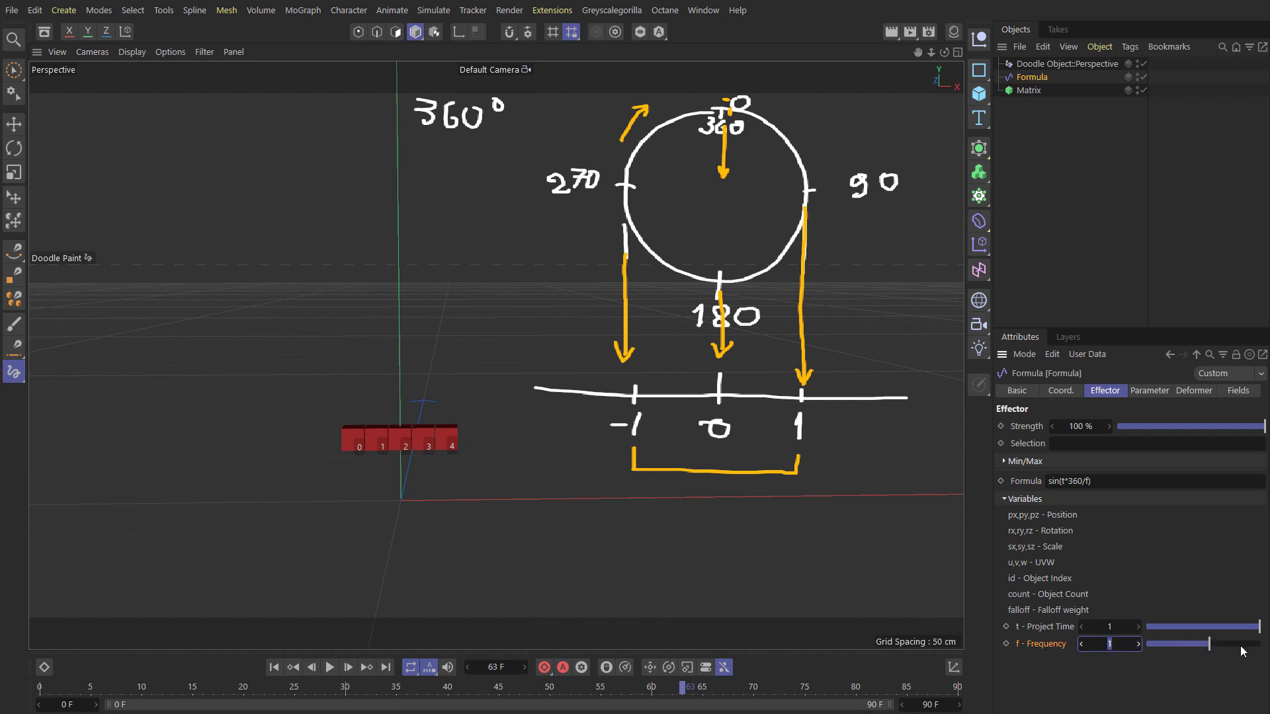
{"action": "left_click", "coordinate": [1091, 481]}
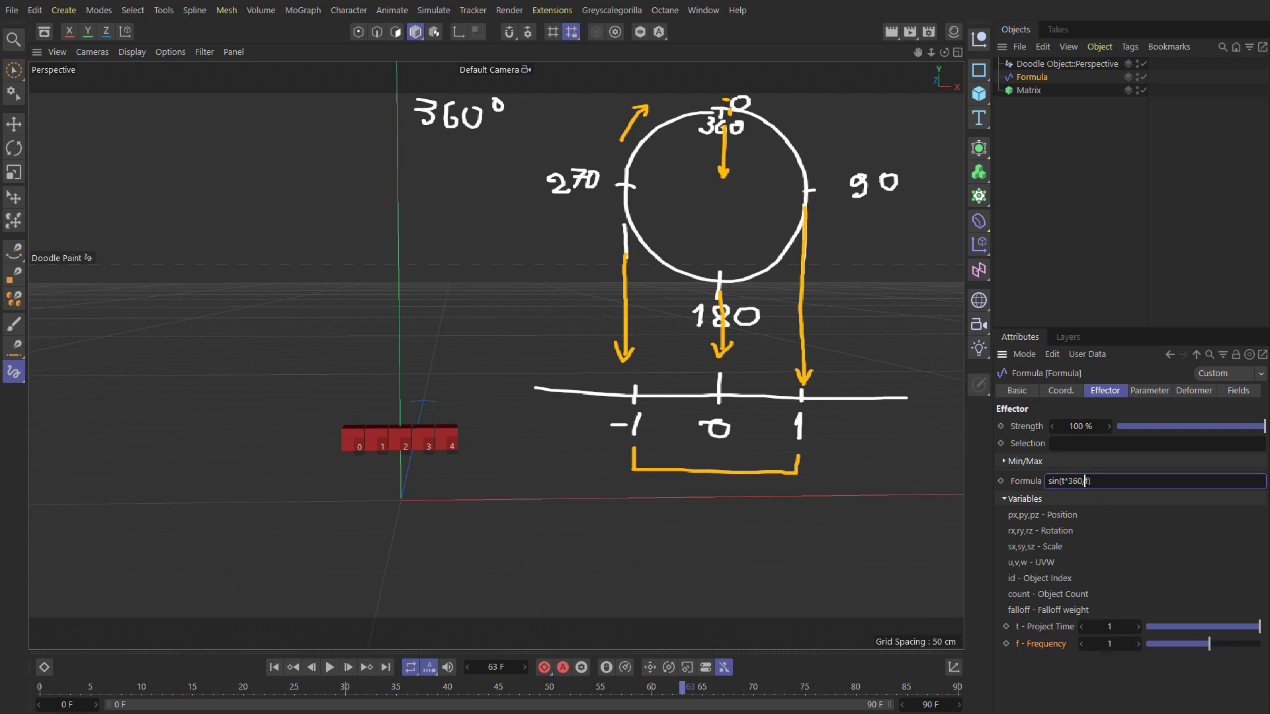
{"action": "left_click", "coordinate": [1115, 520]}
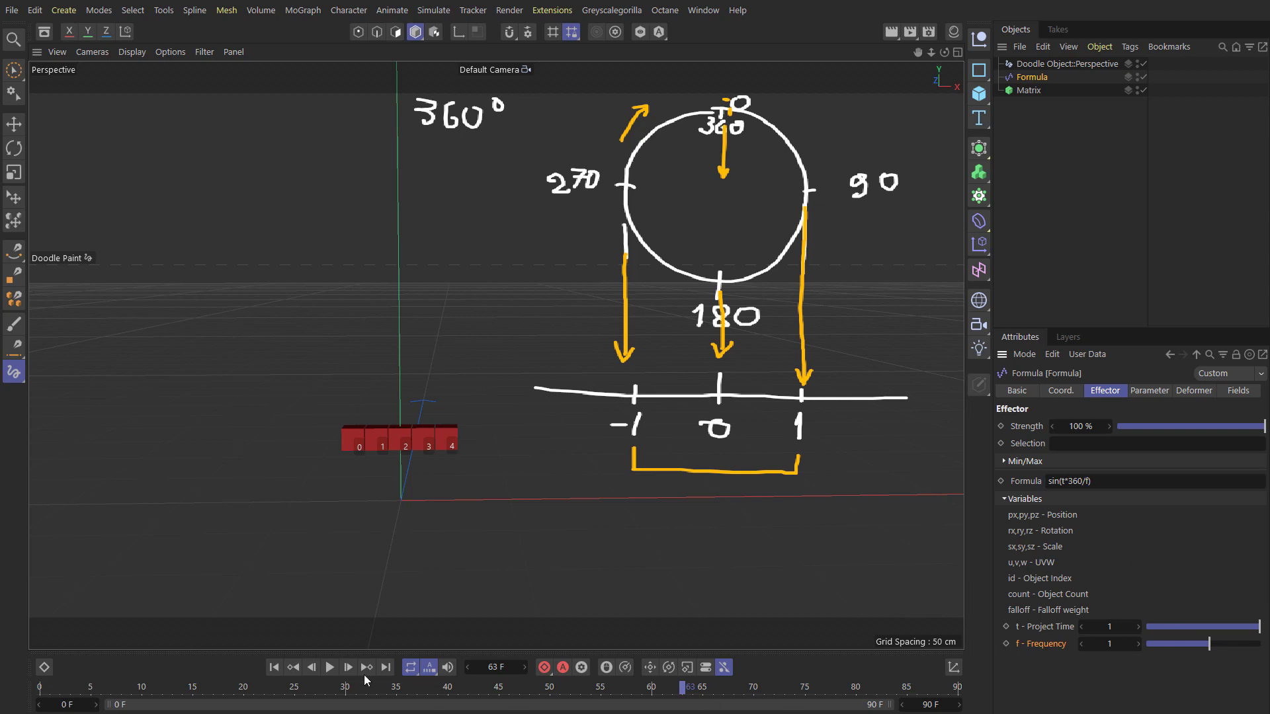
{"action": "left_click", "coordinate": [1128, 645]}
{"action": "type", "text": "3"}
{"action": "key", "text": "Return"}
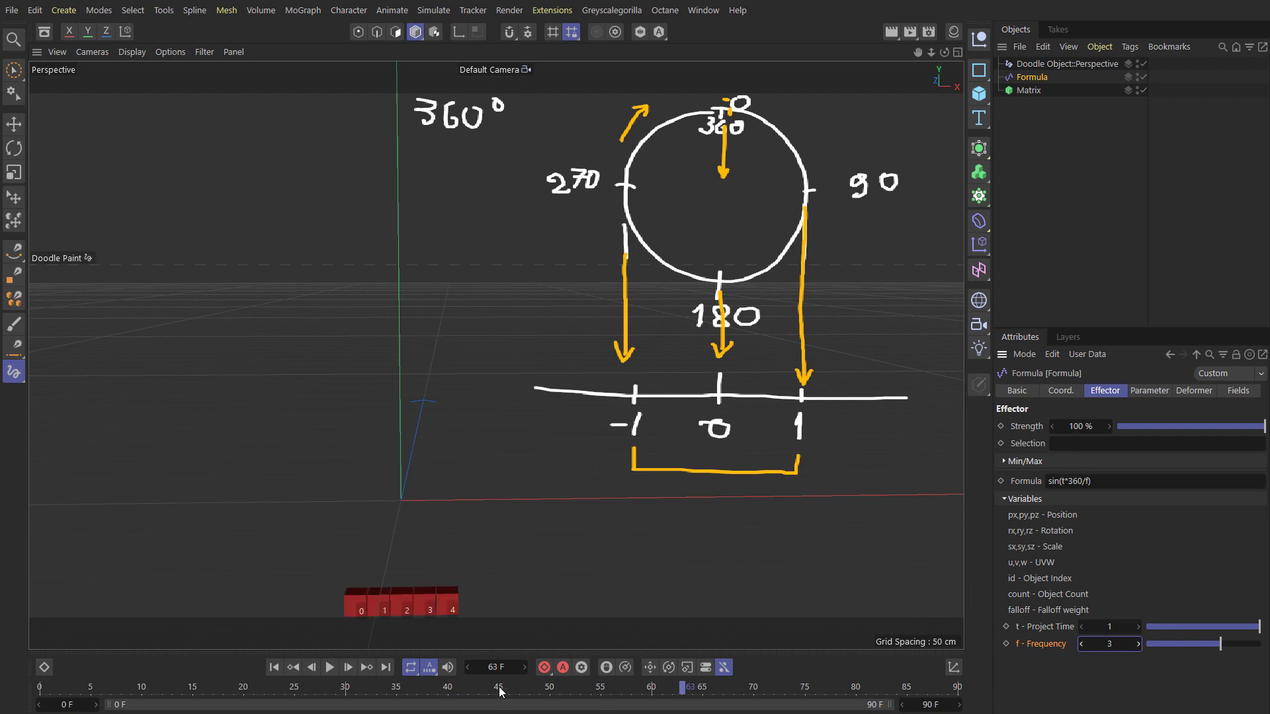
Step: Play the slowed cube animation from the first frame, stop it and return to frame 0
{"action": "left_click", "coordinate": [273, 666]}
{"action": "left_click", "coordinate": [329, 668]}
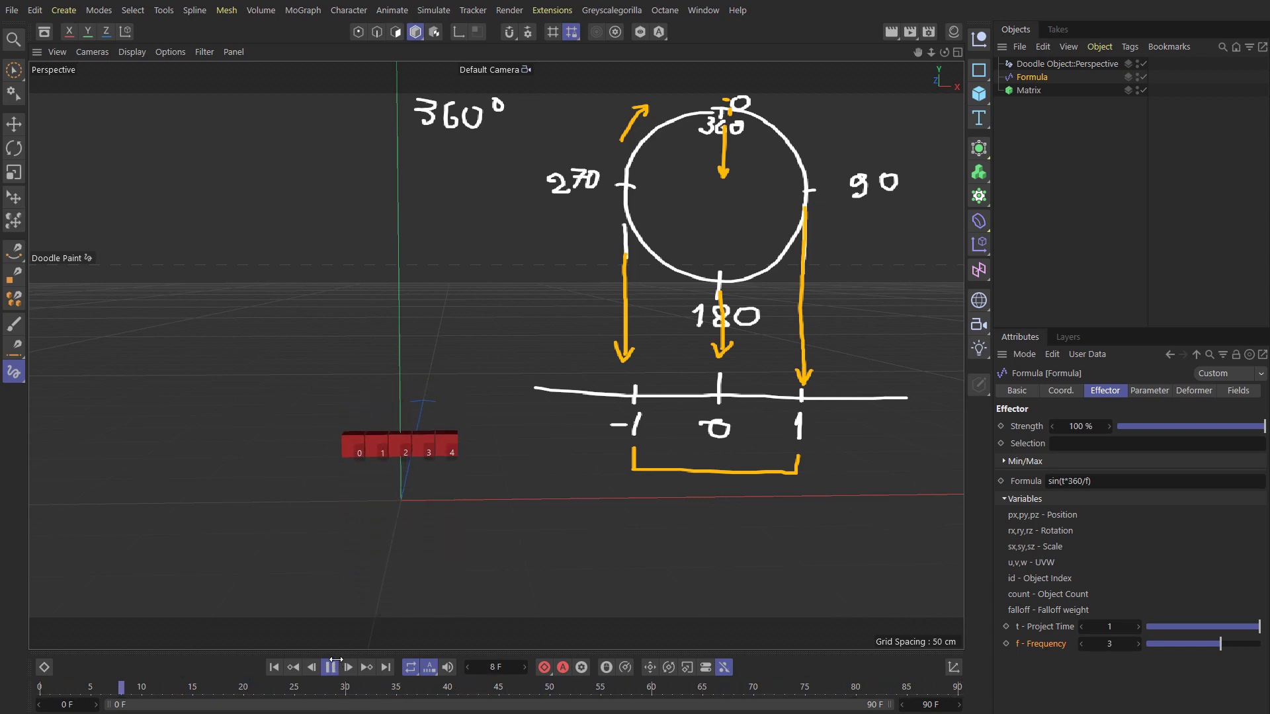
{"action": "left_click", "coordinate": [1069, 482]}
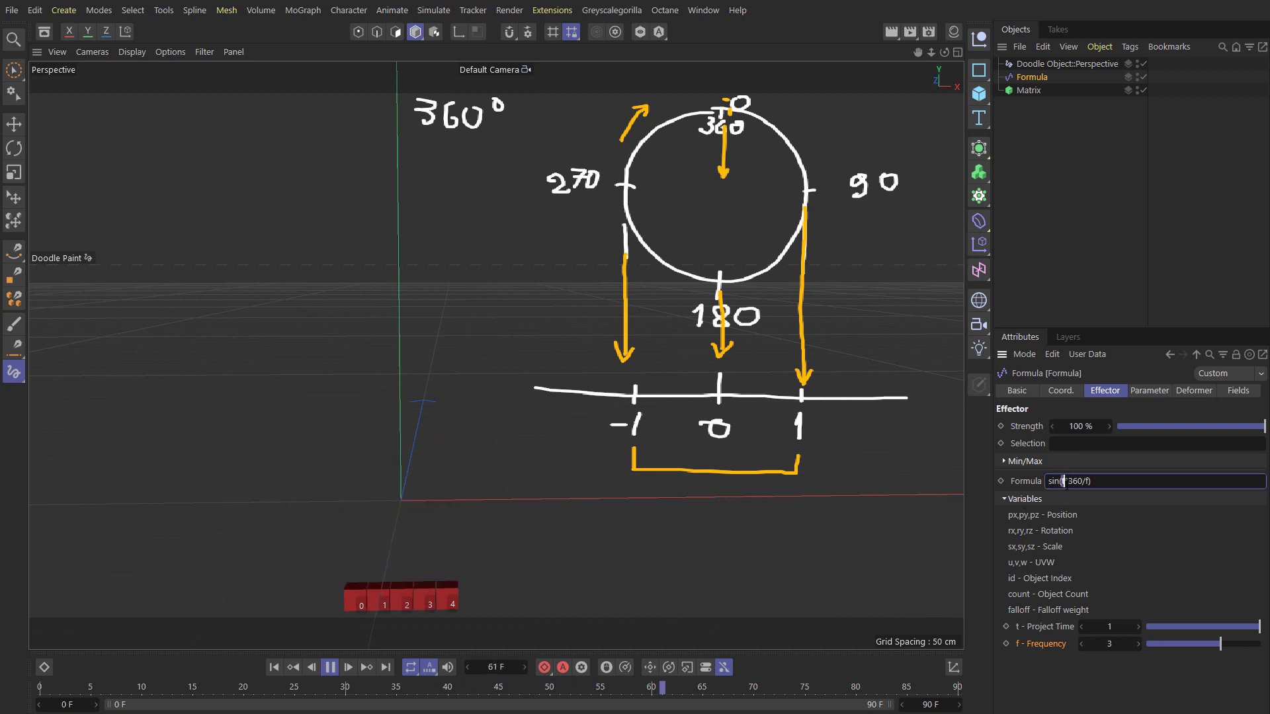
{"action": "left_click", "coordinate": [329, 668]}
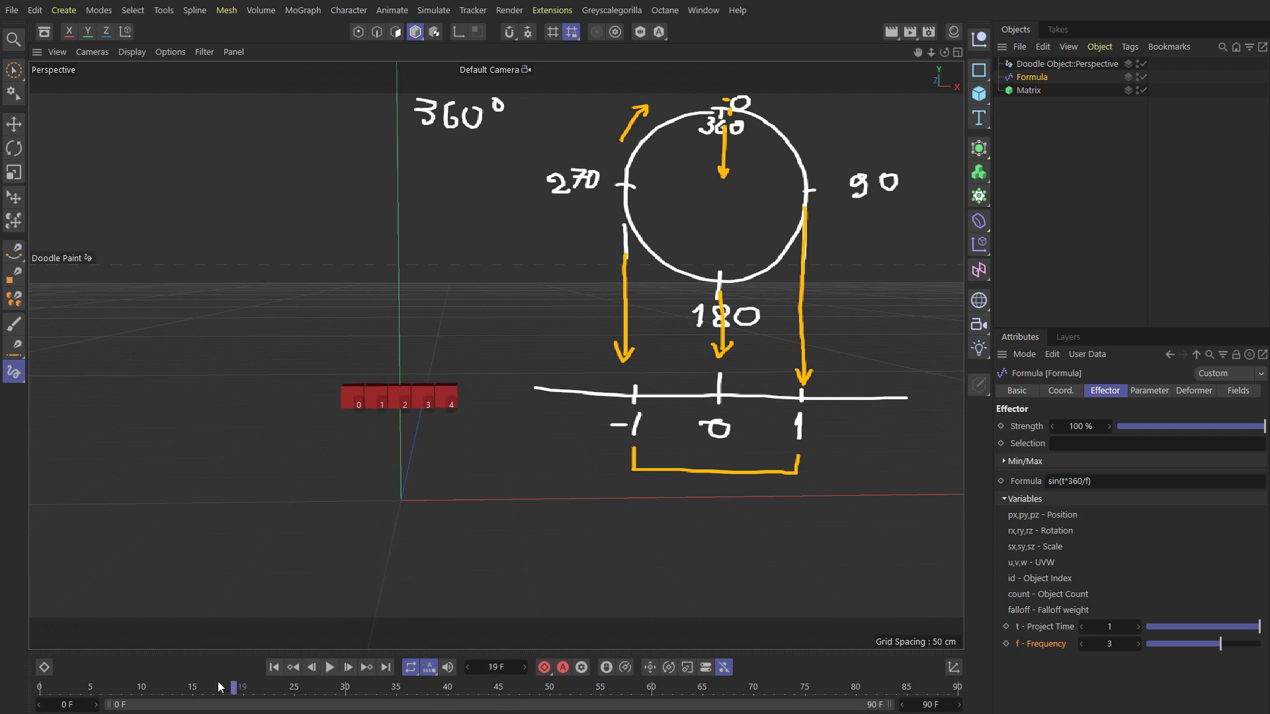
{"action": "left_click", "coordinate": [40, 689]}
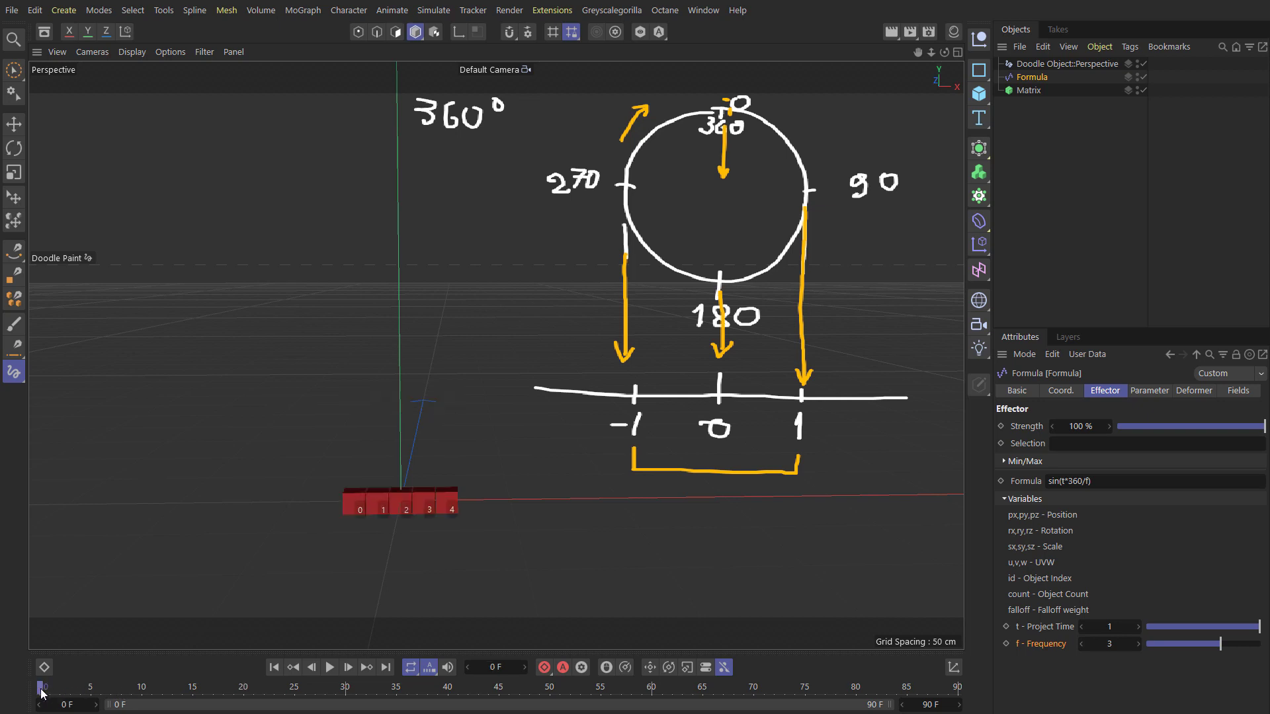
{"action": "left_click", "coordinate": [1061, 490]}
{"action": "left_click", "coordinate": [1128, 490]}
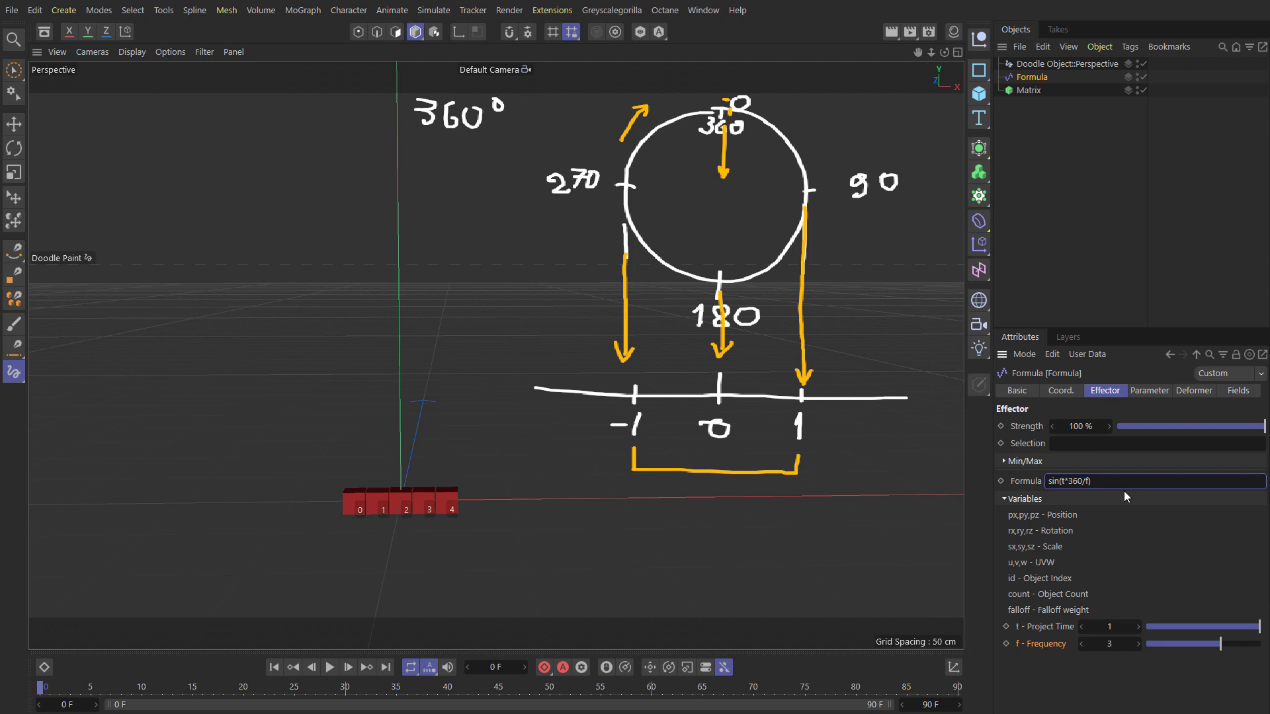
Step: Handwrite sin(0), sin(30) and sin(60) beside the circle, and doodle ticks and clockwise arrows on its arc between 0 and 90
{"action": "left_click", "coordinate": [125, 147]}
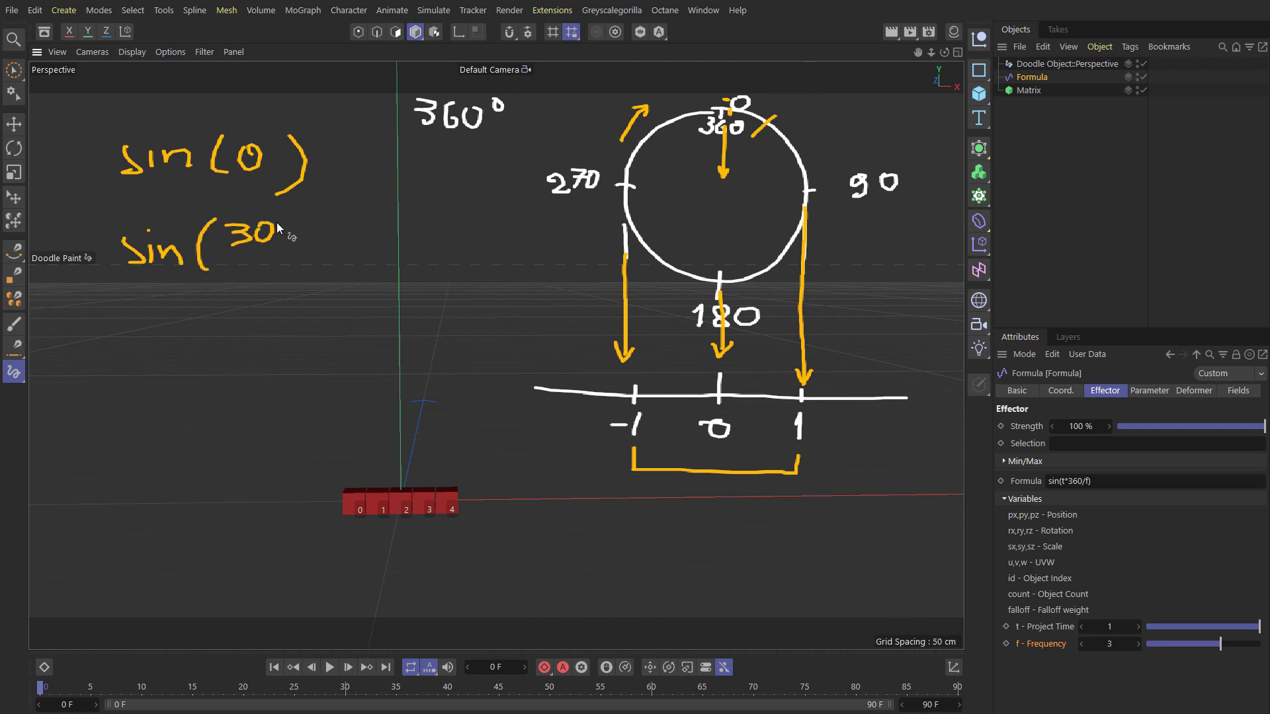
{"action": "mouse_move", "coordinate": [172, 313]}
{"action": "left_mouse_down"}
{"action": "mouse_move", "coordinate": [172, 326]}
{"action": "mouse_move", "coordinate": [222, 326]}
{"action": "left_mouse_up"}
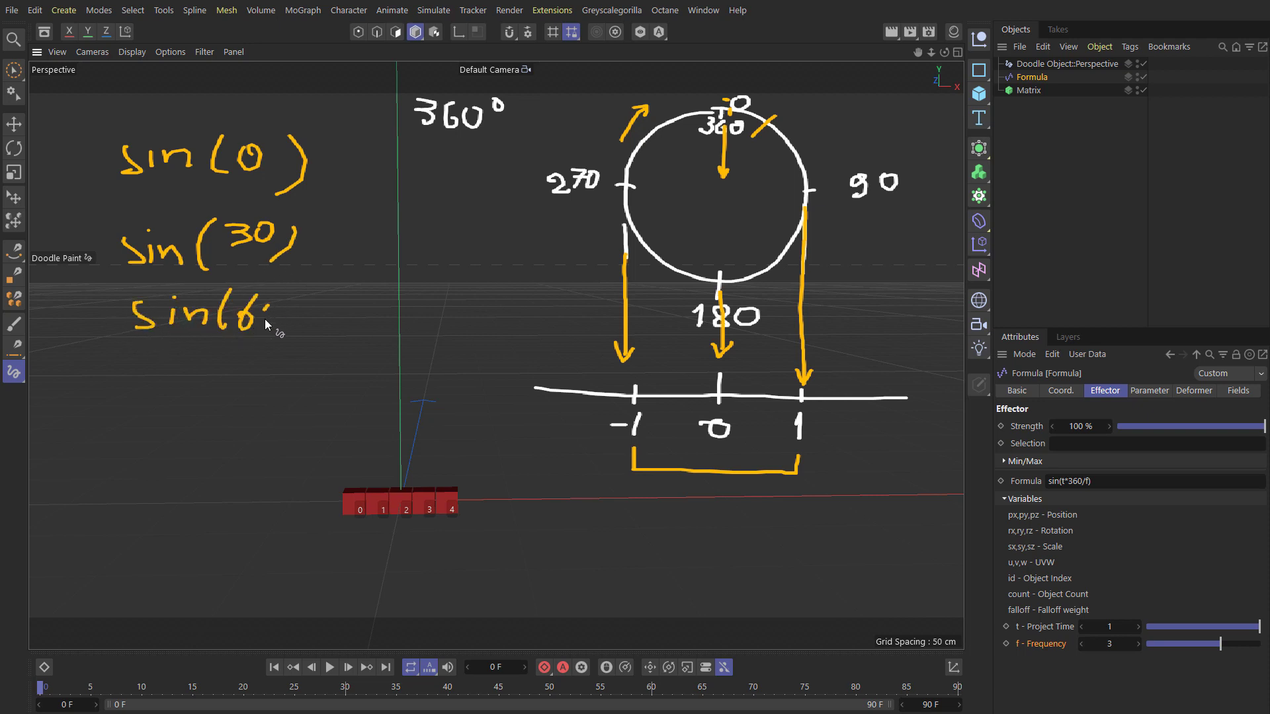
{"action": "left_click_drag", "start_coordinate": [302, 297], "coordinate": [288, 329]}
{"action": "left_click_drag", "start_coordinate": [758, 94], "coordinate": [837, 163]}
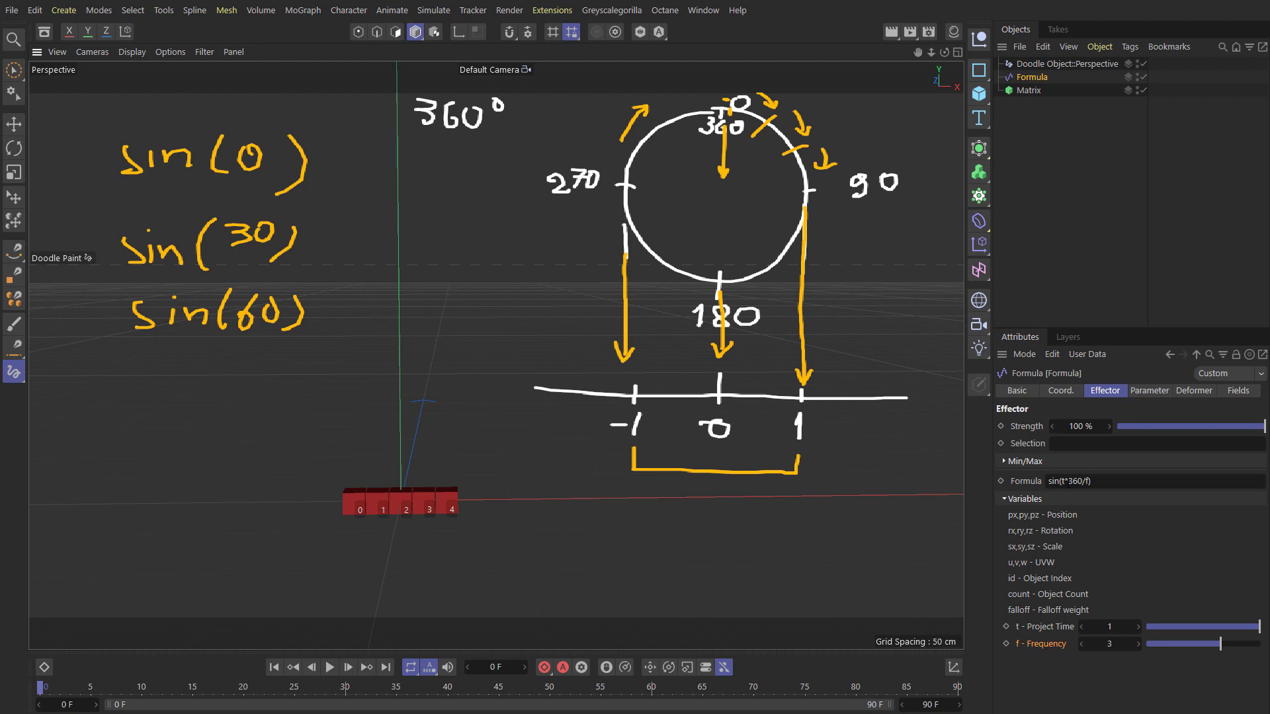
Step: Handwrite +30 above the sin(0) note and doodle a curved arrow leading down towards sin(30)
{"action": "left_click", "coordinate": [1088, 483]}
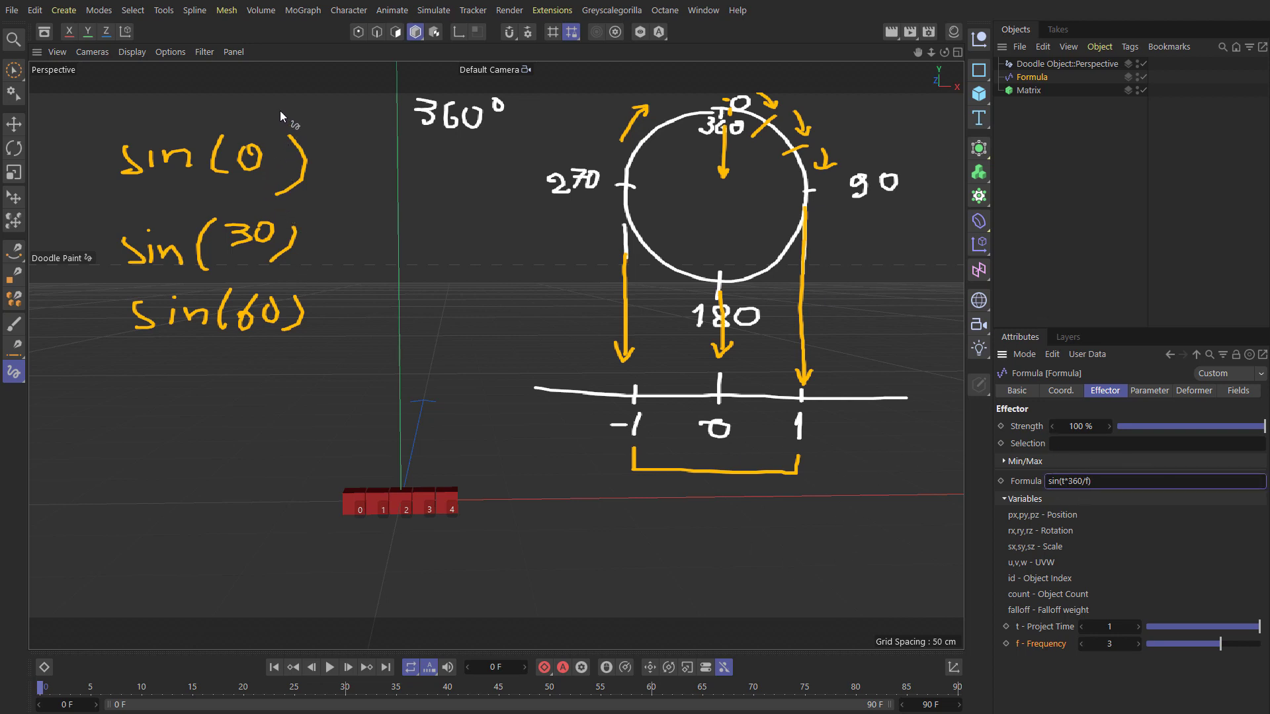
{"action": "mouse_move", "coordinate": [280, 111]}
{"action": "left_mouse_down"}
{"action": "mouse_move", "coordinate": [351, 183]}
{"action": "mouse_move", "coordinate": [329, 193]}
{"action": "left_mouse_up"}
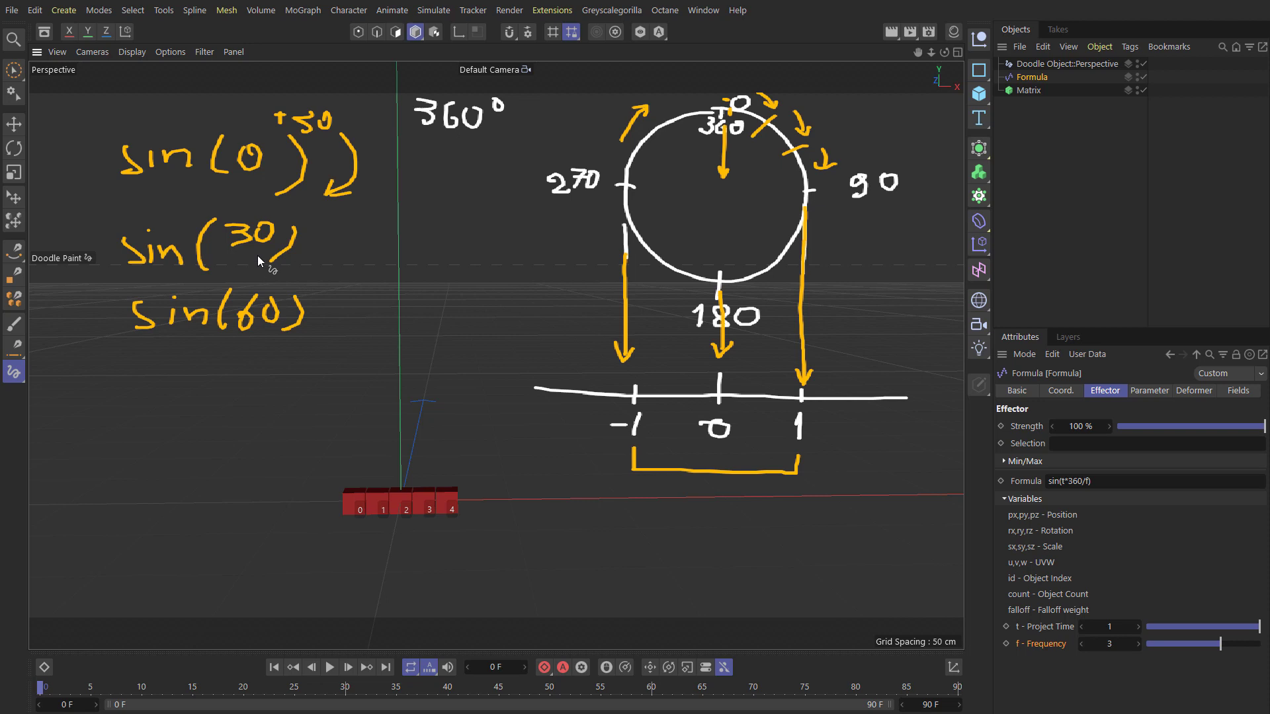
Step: Add + id inside the formula's sine after t*360/f, and doodle arcs between the cubes with a handwritten 30 above them
{"action": "left_click", "coordinate": [1087, 482]}
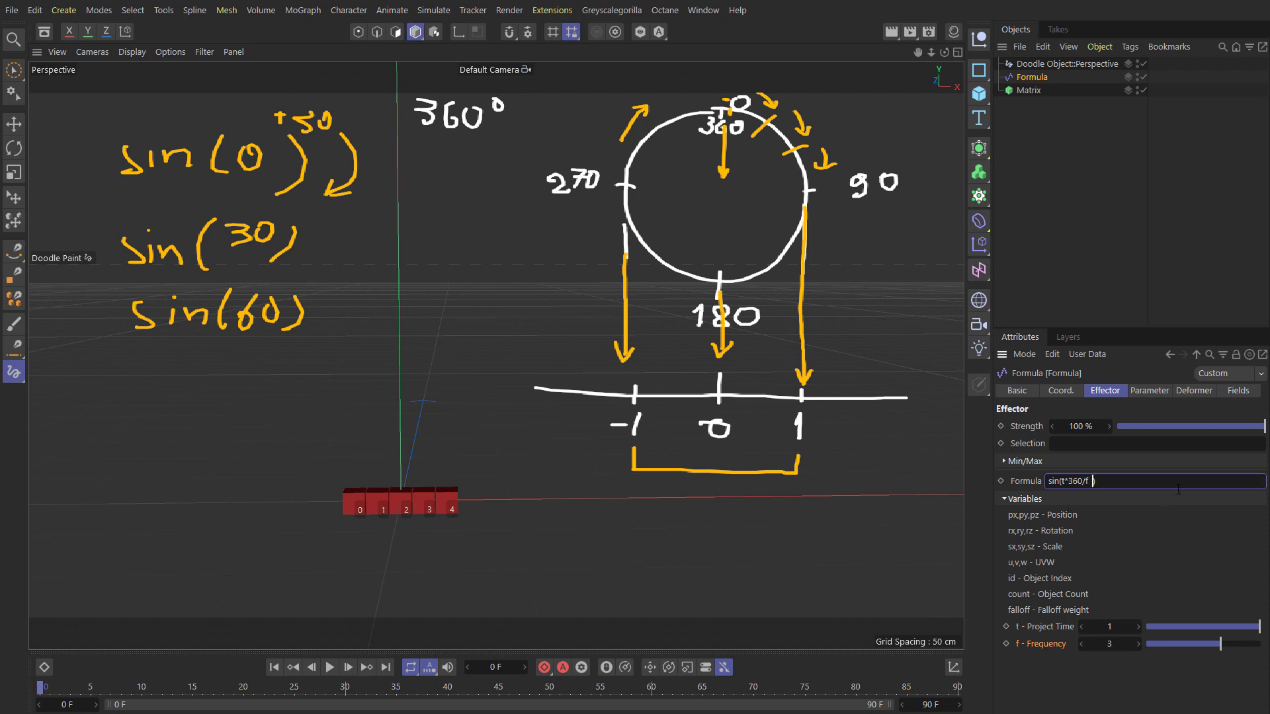
{"action": "type", "text": "+ id"}
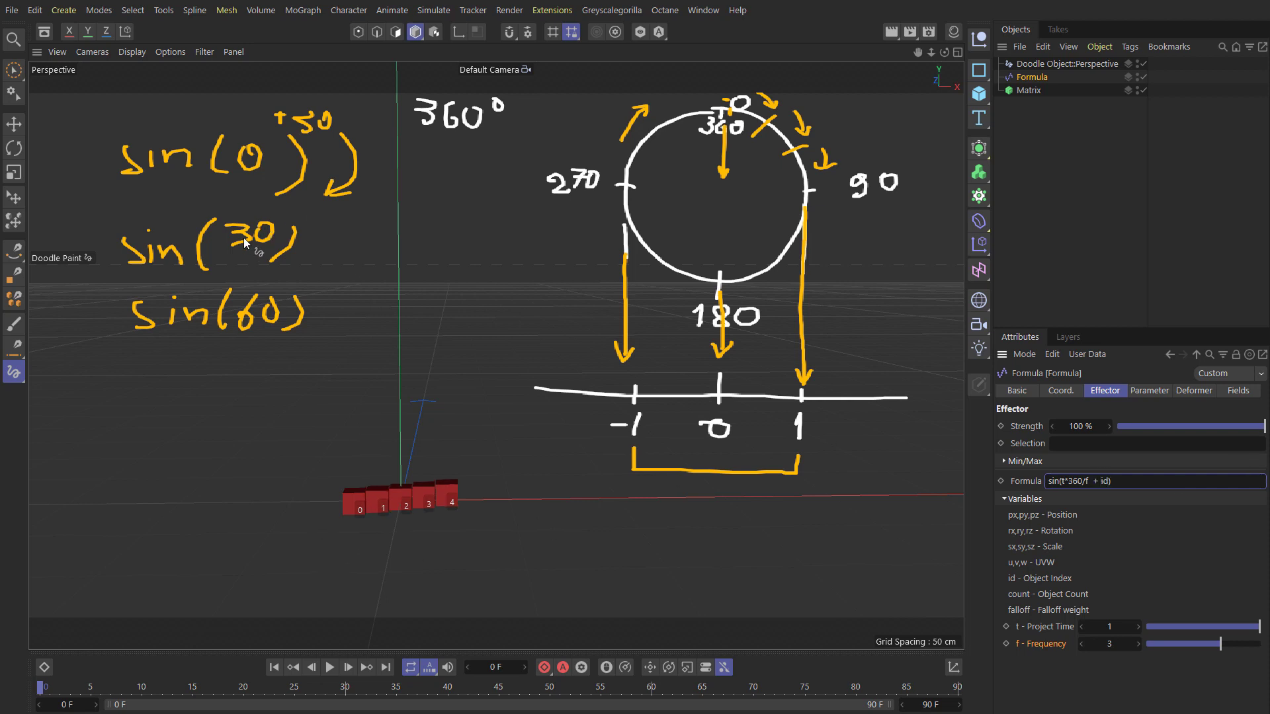
{"action": "left_click_drag", "start_coordinate": [352, 478], "coordinate": [429, 479]}
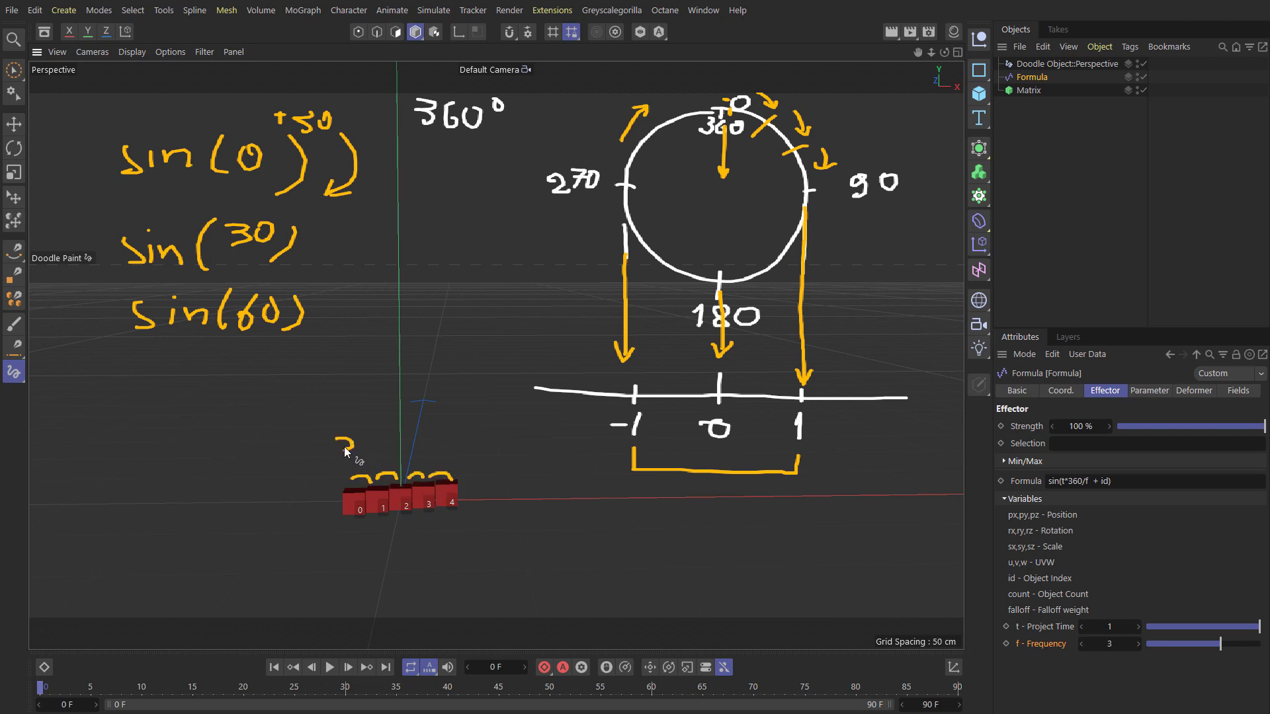
{"action": "mouse_move", "coordinate": [363, 441]}
{"action": "left_mouse_down"}
{"action": "mouse_move", "coordinate": [356, 452]}
{"action": "mouse_move", "coordinate": [364, 442]}
{"action": "left_mouse_up"}
Step: Multiply id by 30 so the formula reads sin(t*360/f + id*30)
{"action": "left_click", "coordinate": [1108, 480]}
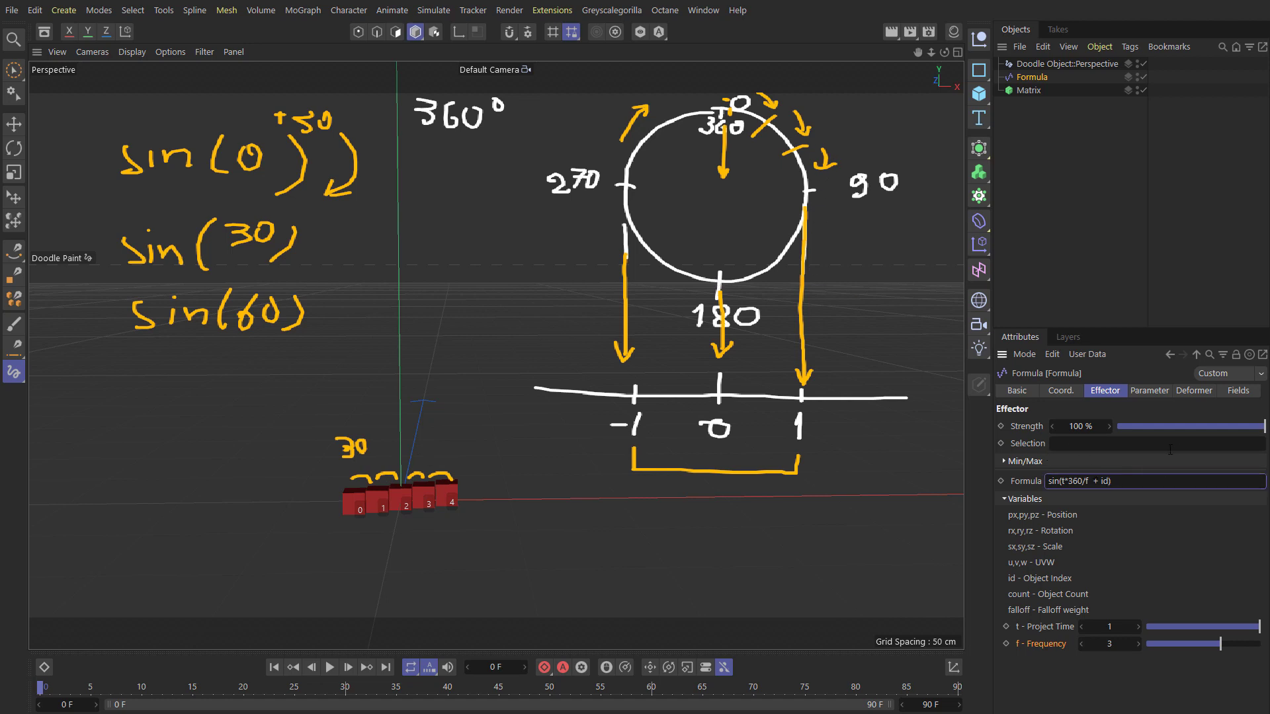
{"action": "type", "text": "*30"}
{"action": "key", "text": "Return"}
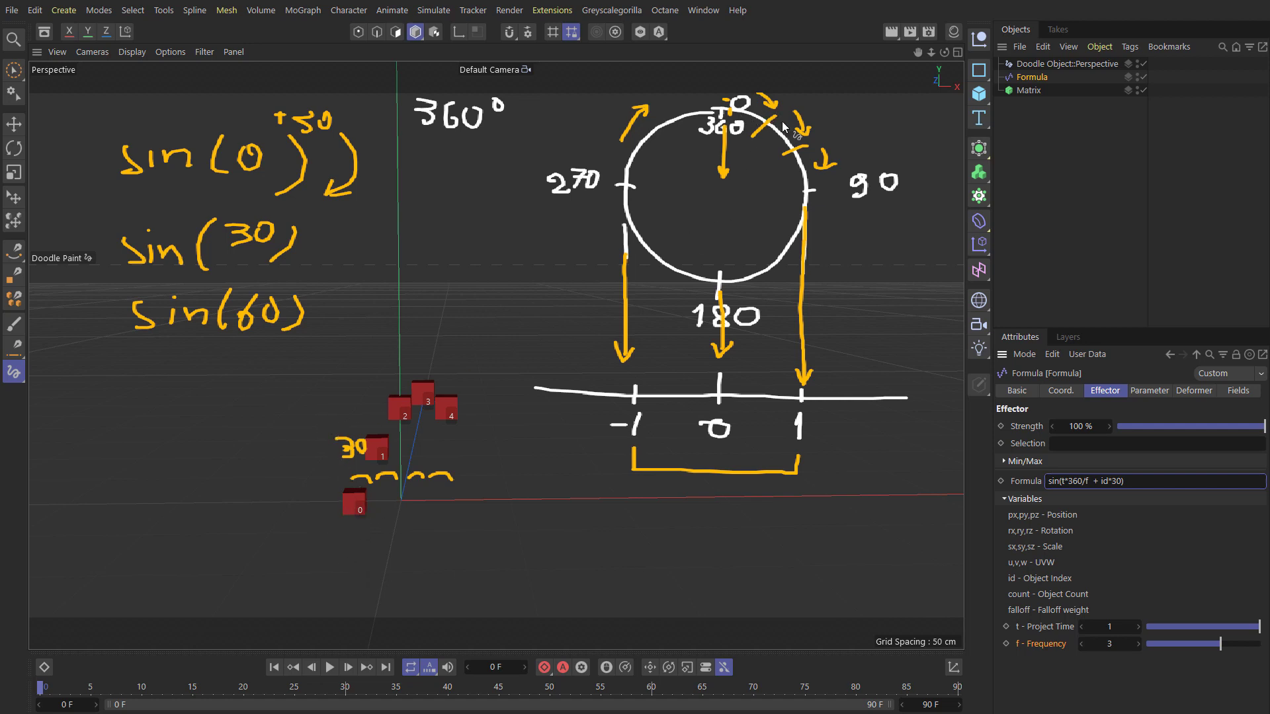
Step: Disable the Doodle Object, play the offset cube animation, stop it and return to the first frame
{"action": "left_click", "coordinate": [1142, 65]}
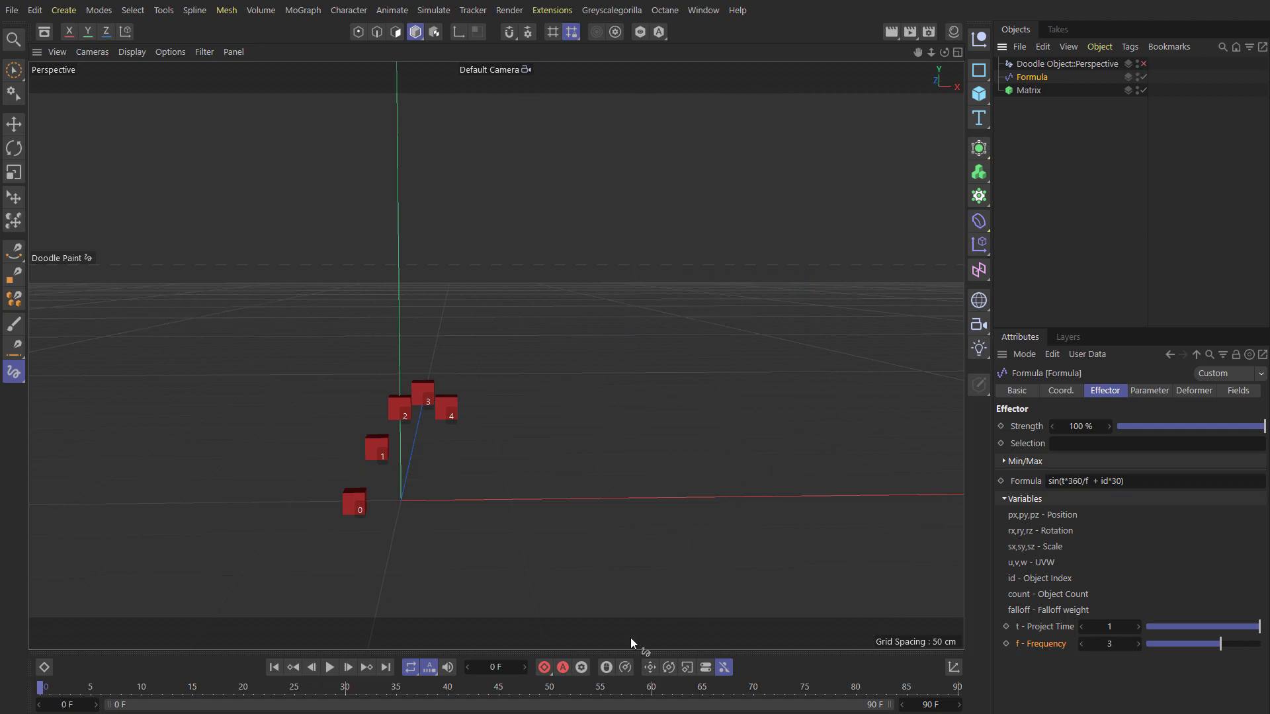
{"action": "left_click", "coordinate": [329, 667]}
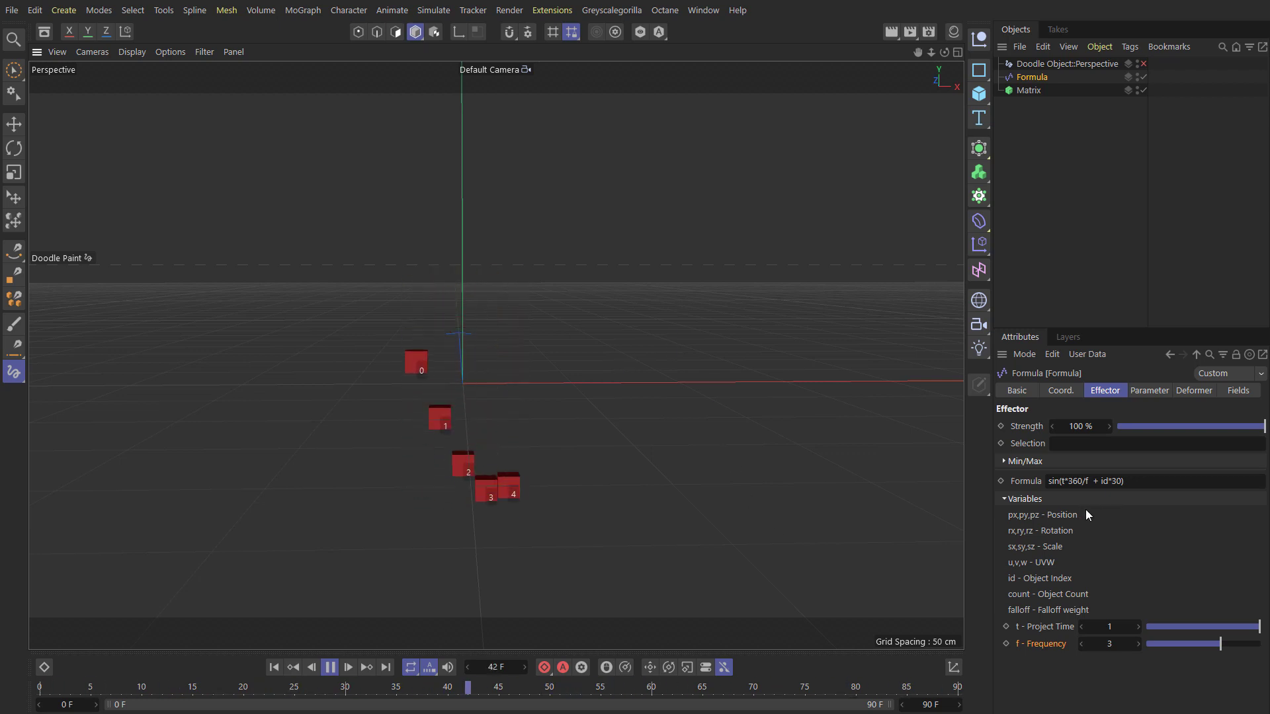
{"action": "left_click", "coordinate": [330, 669]}
{"action": "left_click", "coordinate": [273, 667]}
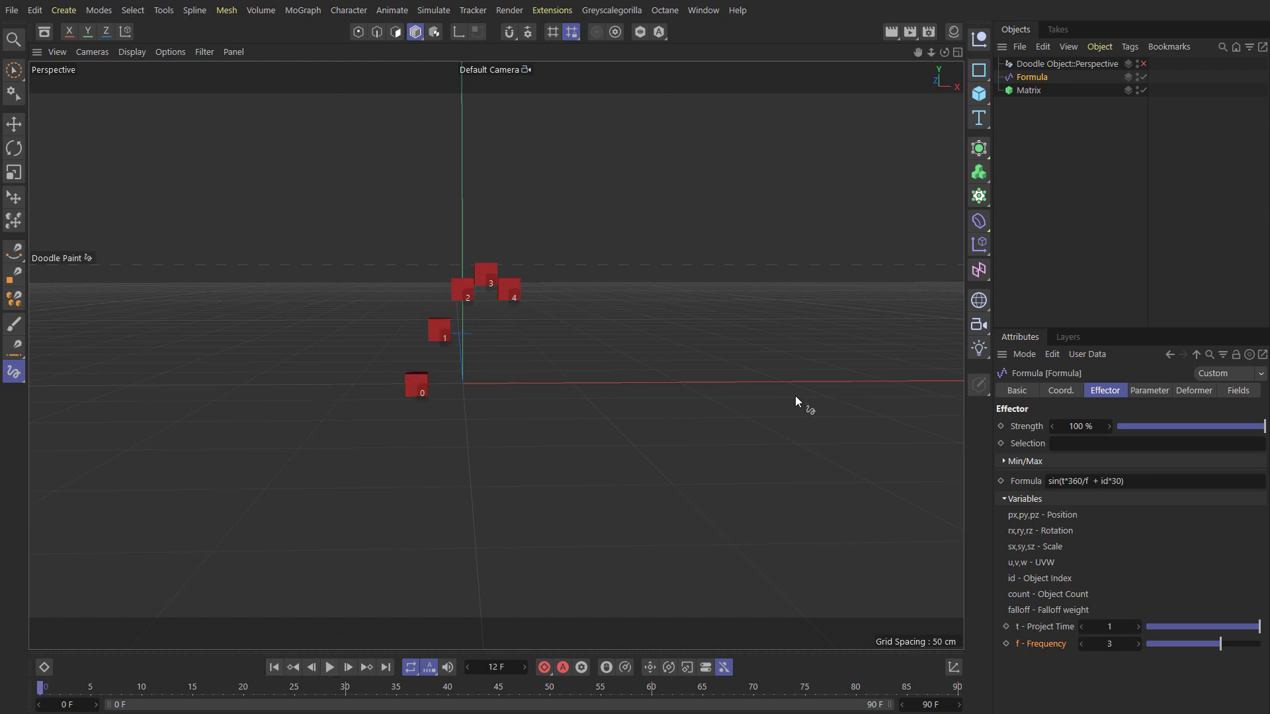
Step: Switch to the open project Formula Loop_0001.c4d and stop its playback
{"action": "key", "text": "v"}
{"action": "mouse_move", "coordinate": [793, 438]}
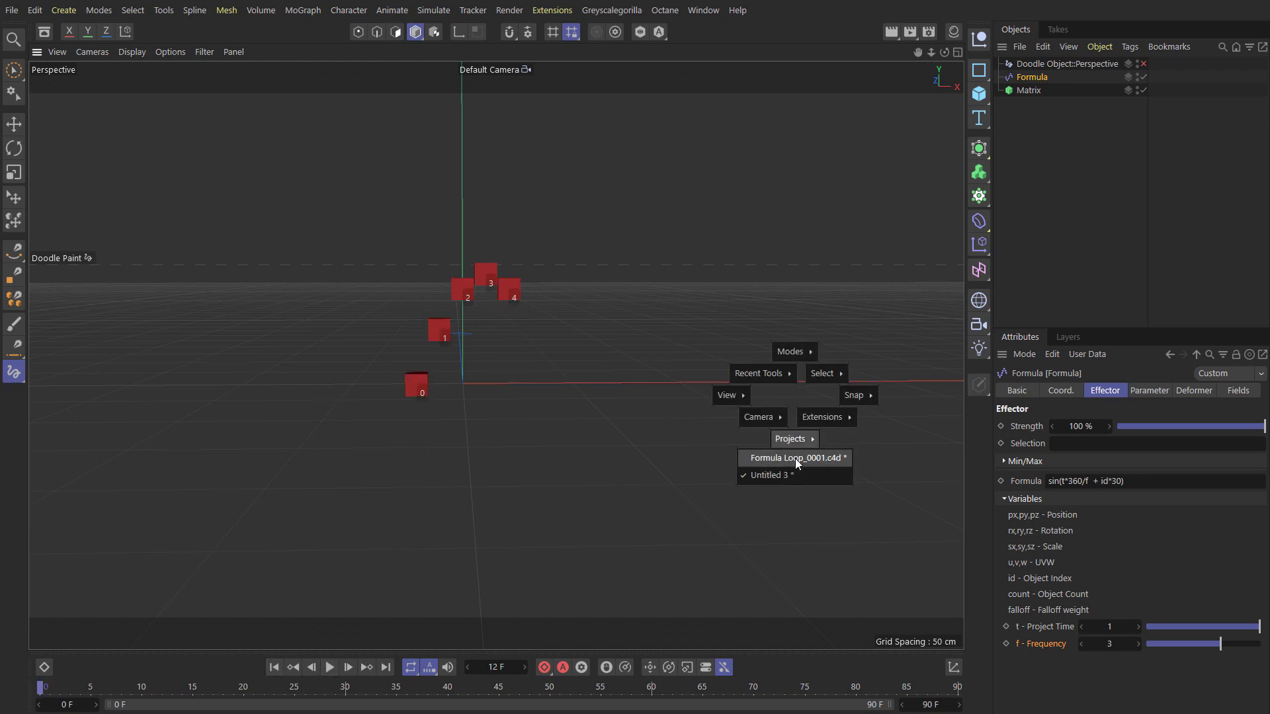
{"action": "left_click", "coordinate": [795, 463]}
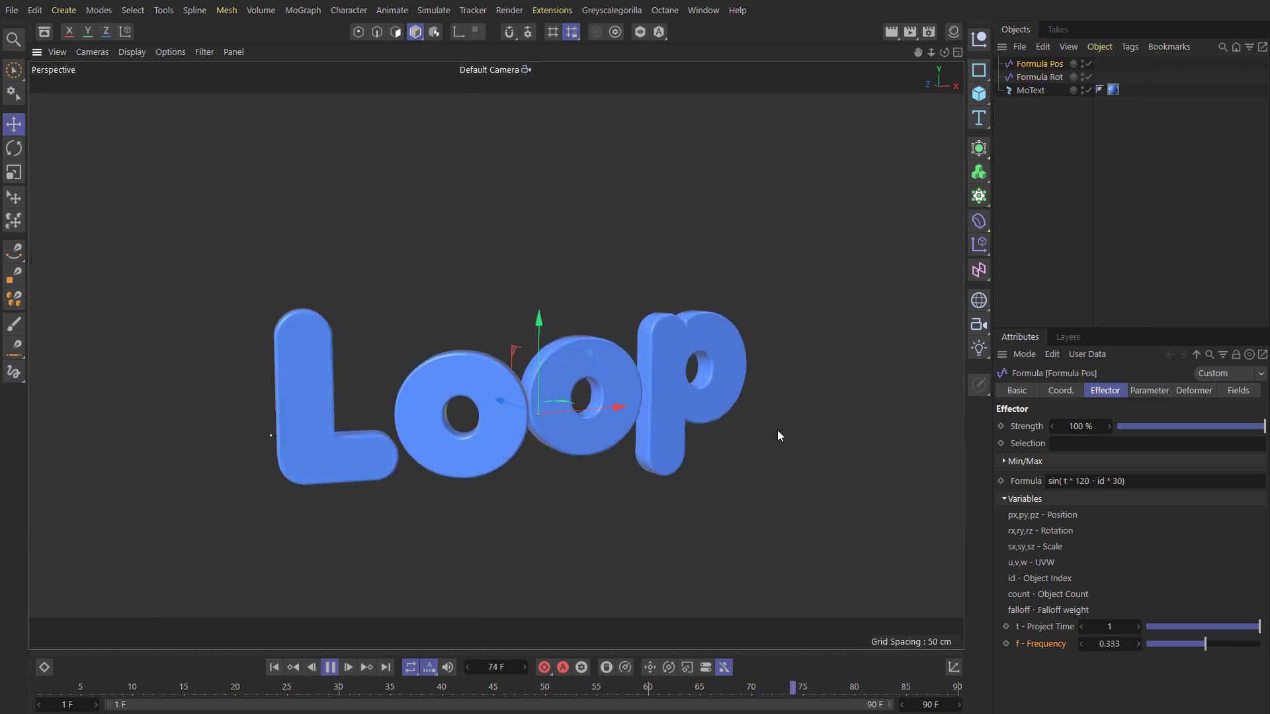
{"action": "left_click", "coordinate": [332, 668]}
Step: Remove the Formula Rot effector, set Formula Pos's formula to 1, and play the text while switching Formula Pos off and on
{"action": "left_click", "coordinate": [1248, 484]}
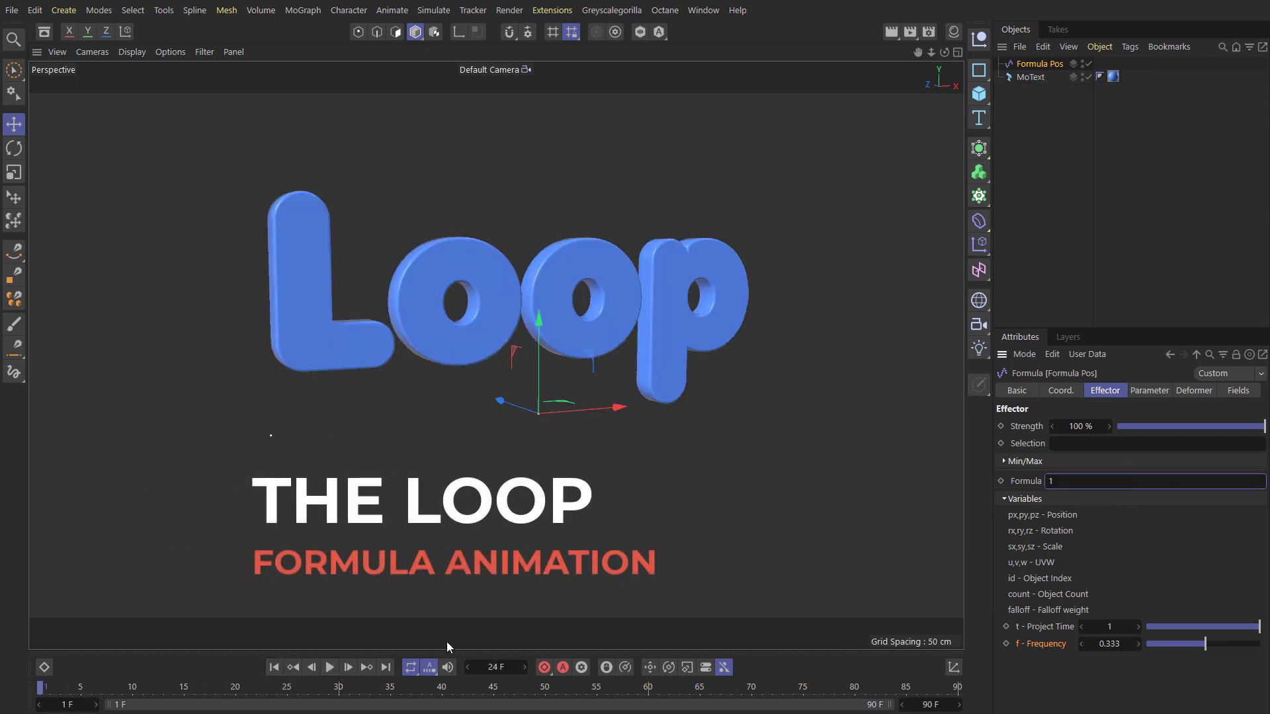
{"action": "left_click", "coordinate": [330, 667]}
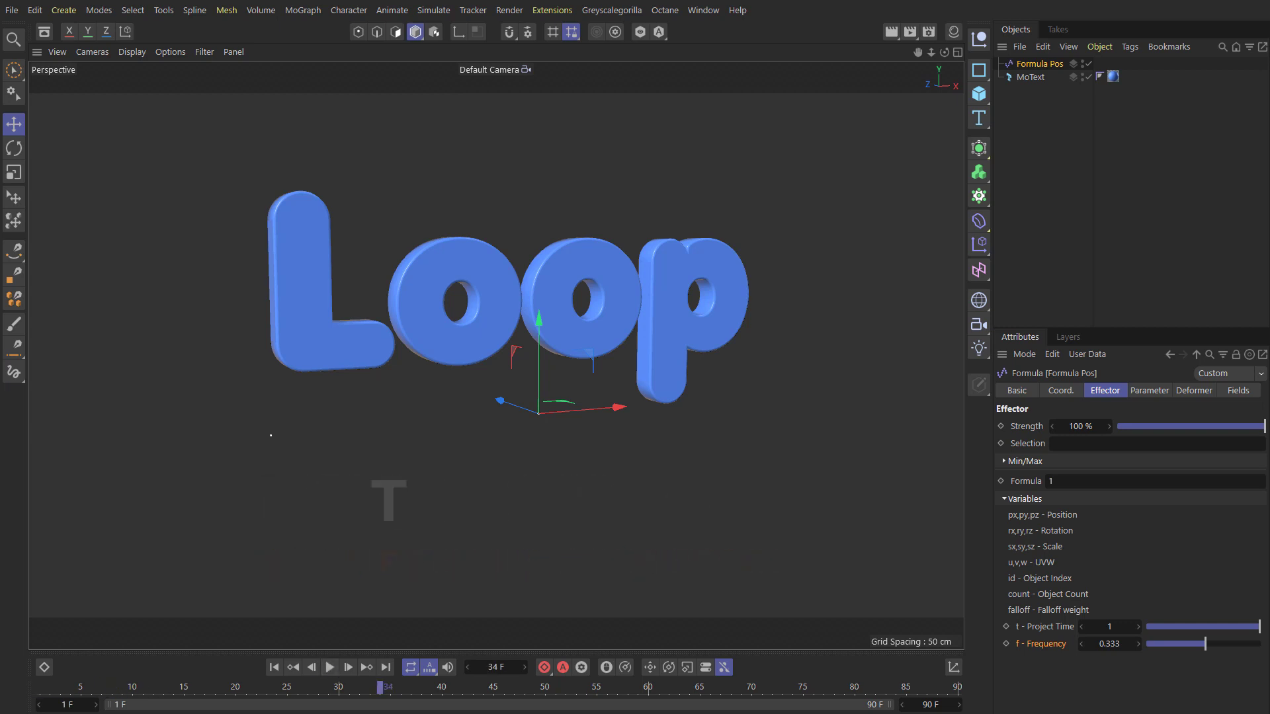
{"action": "left_click", "coordinate": [1087, 63]}
{"action": "left_click", "coordinate": [1088, 64]}
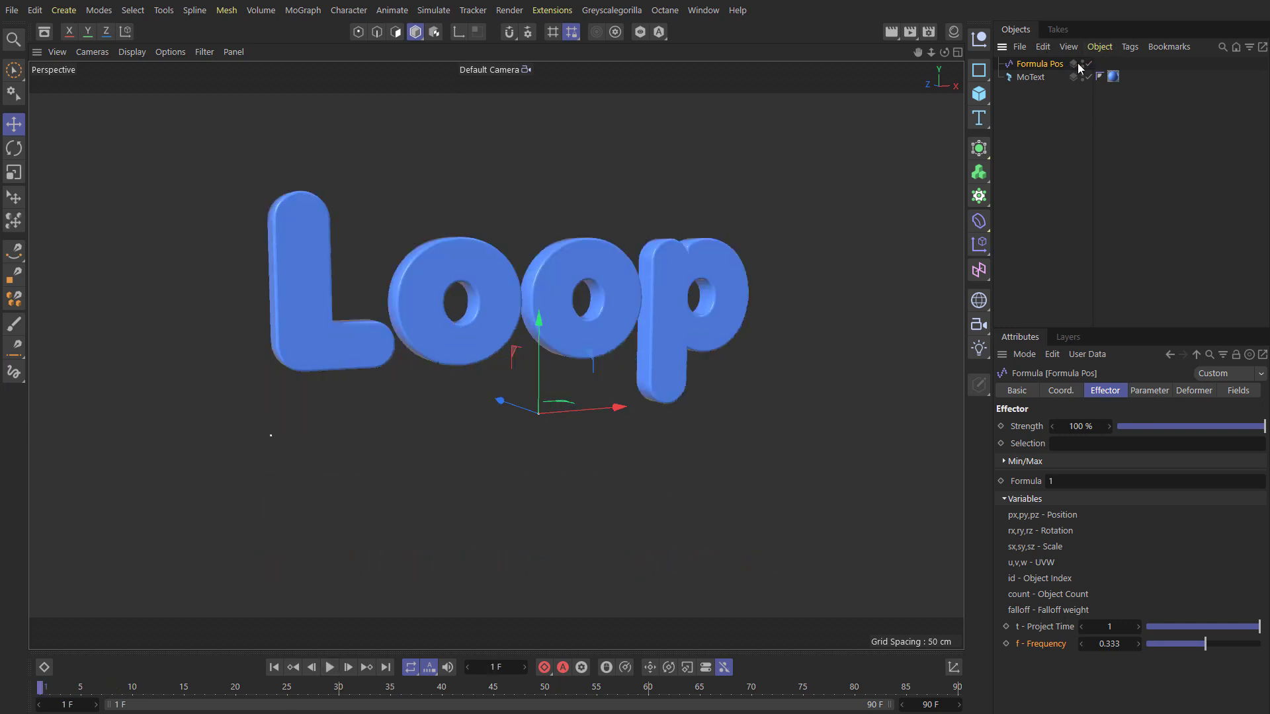
Step: Check Formula Pos's position parameters and set its formula to sin(t * 360)
{"action": "left_click", "coordinate": [1160, 392]}
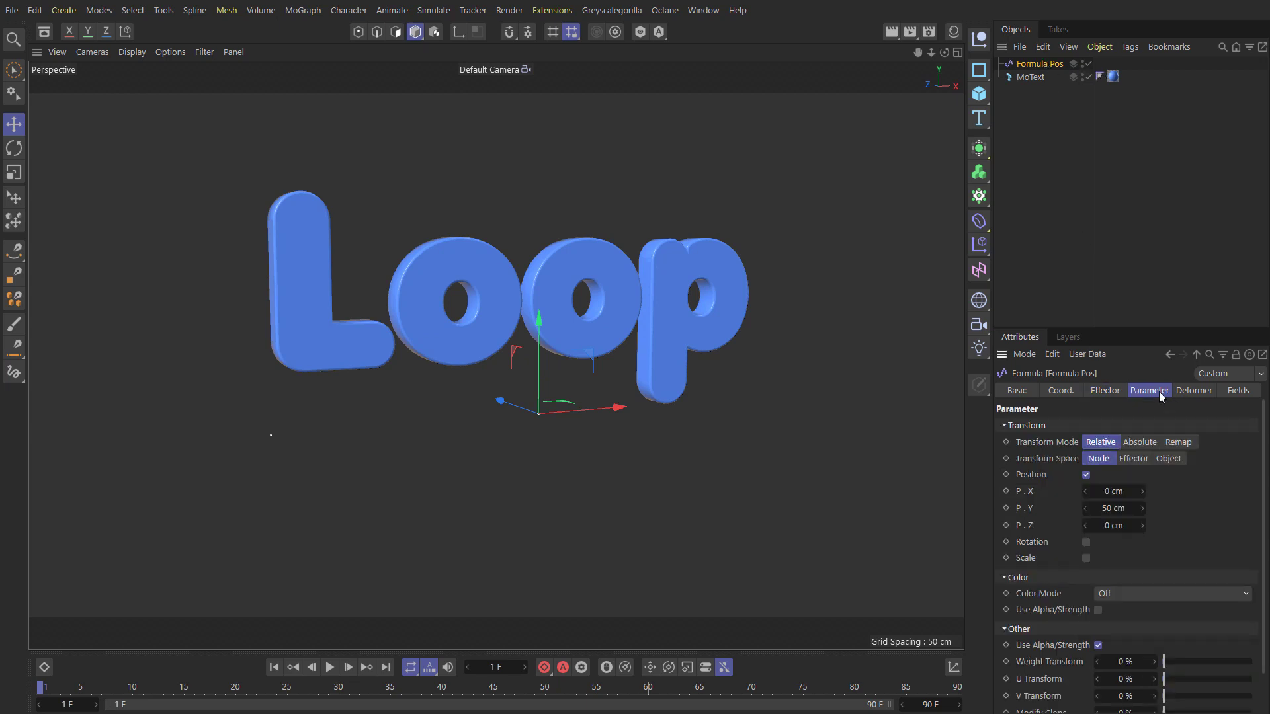
{"action": "left_click", "coordinate": [1106, 394]}
{"action": "double_click", "coordinate": [1107, 481]}
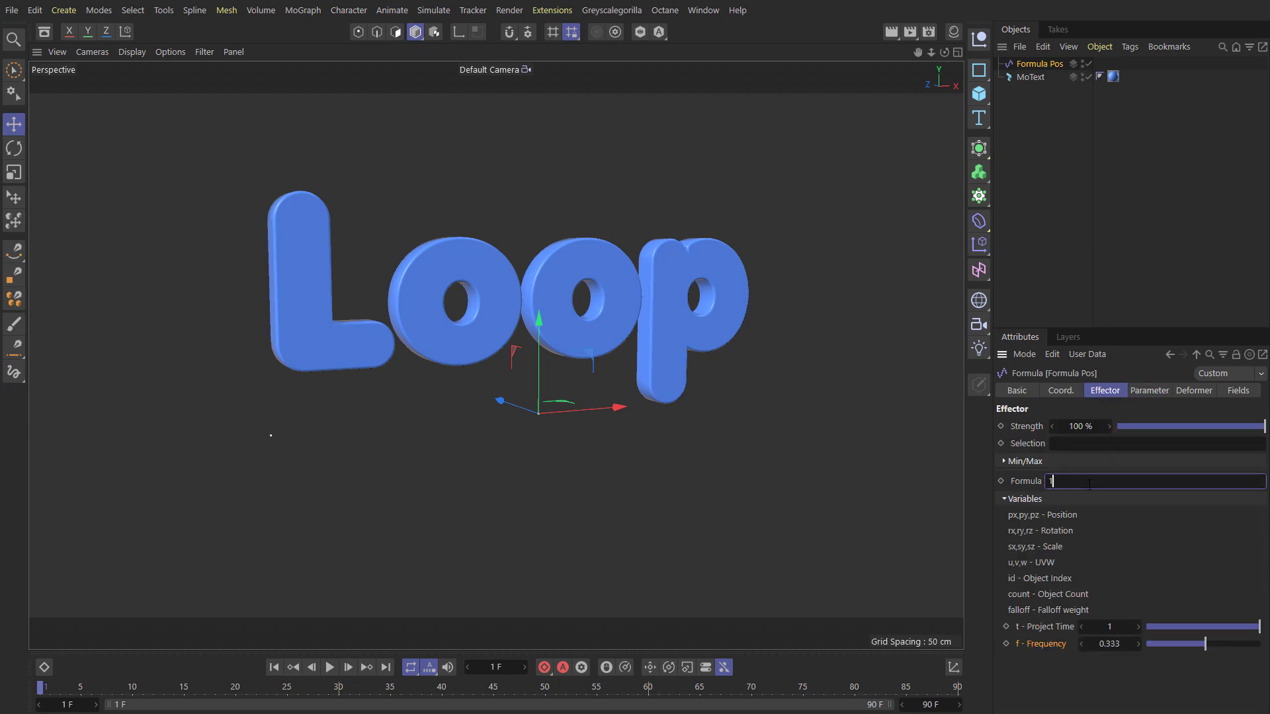
{"action": "type", "text": "sin(t * 360)"}
{"action": "key", "text": "Return"}
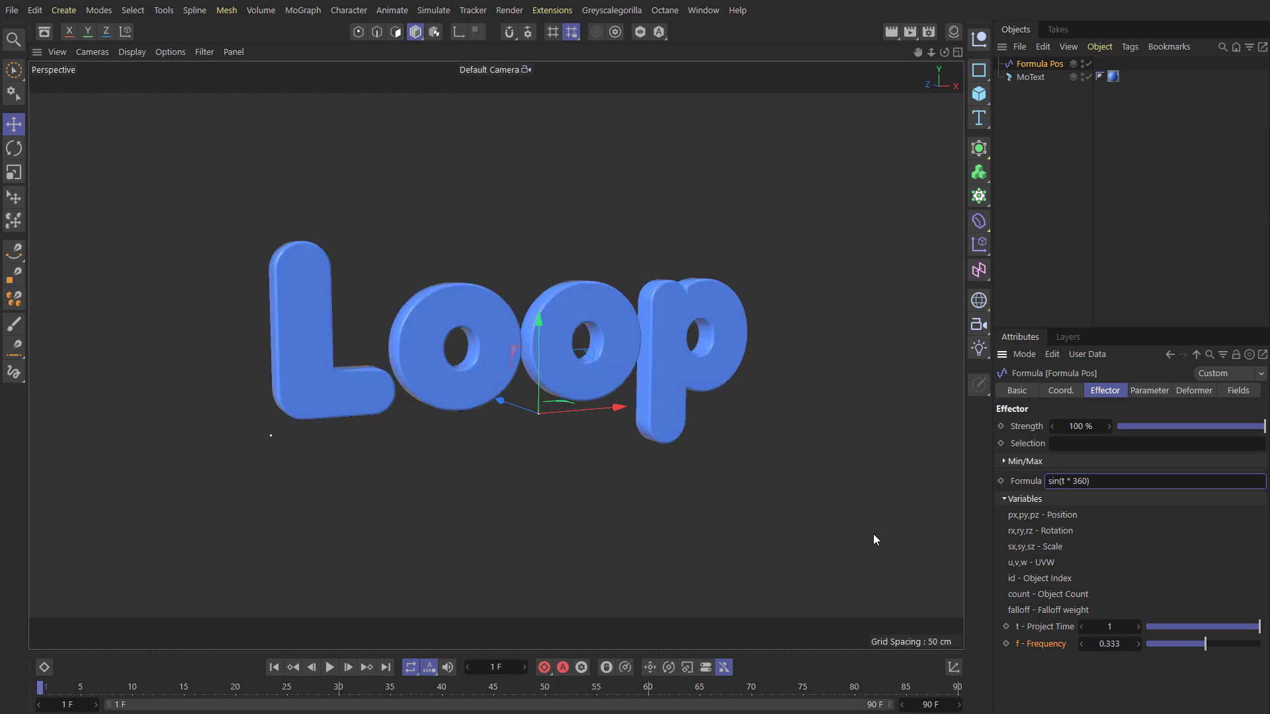
Step: Play the Loop text's up-and-down animation, stop it and return to the first frame
{"action": "left_click", "coordinate": [330, 667]}
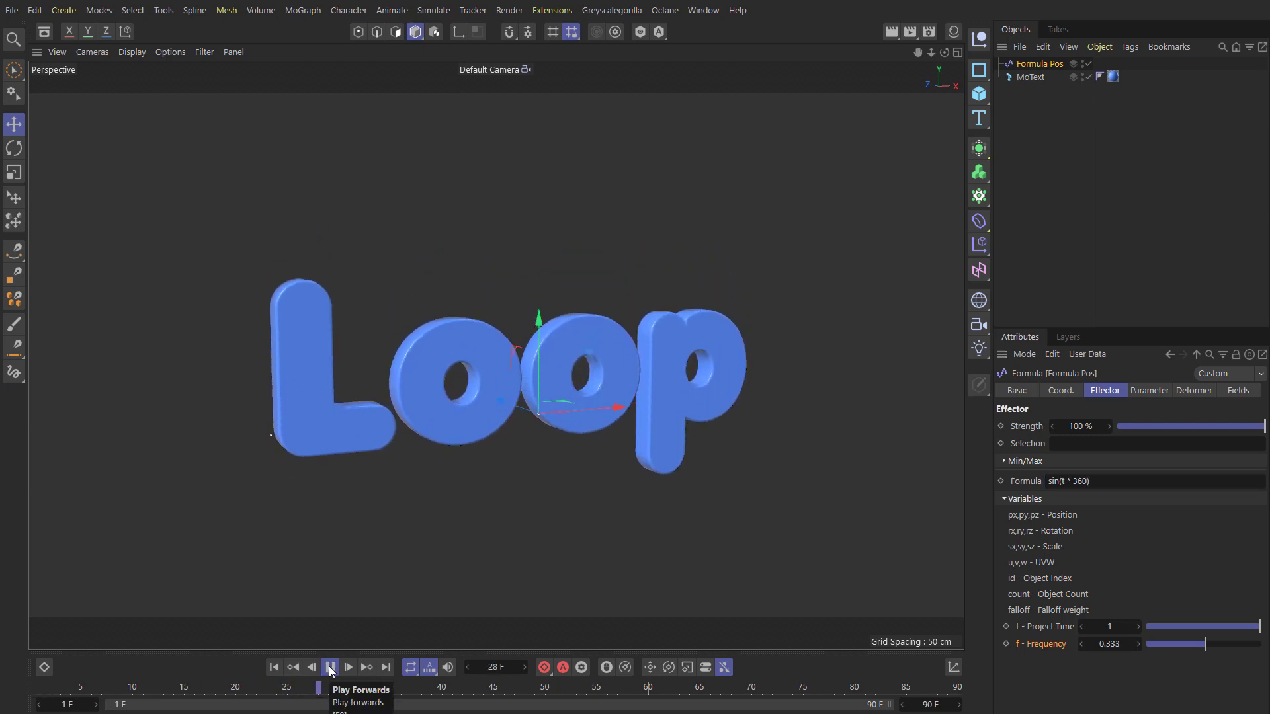
{"action": "left_click", "coordinate": [330, 668]}
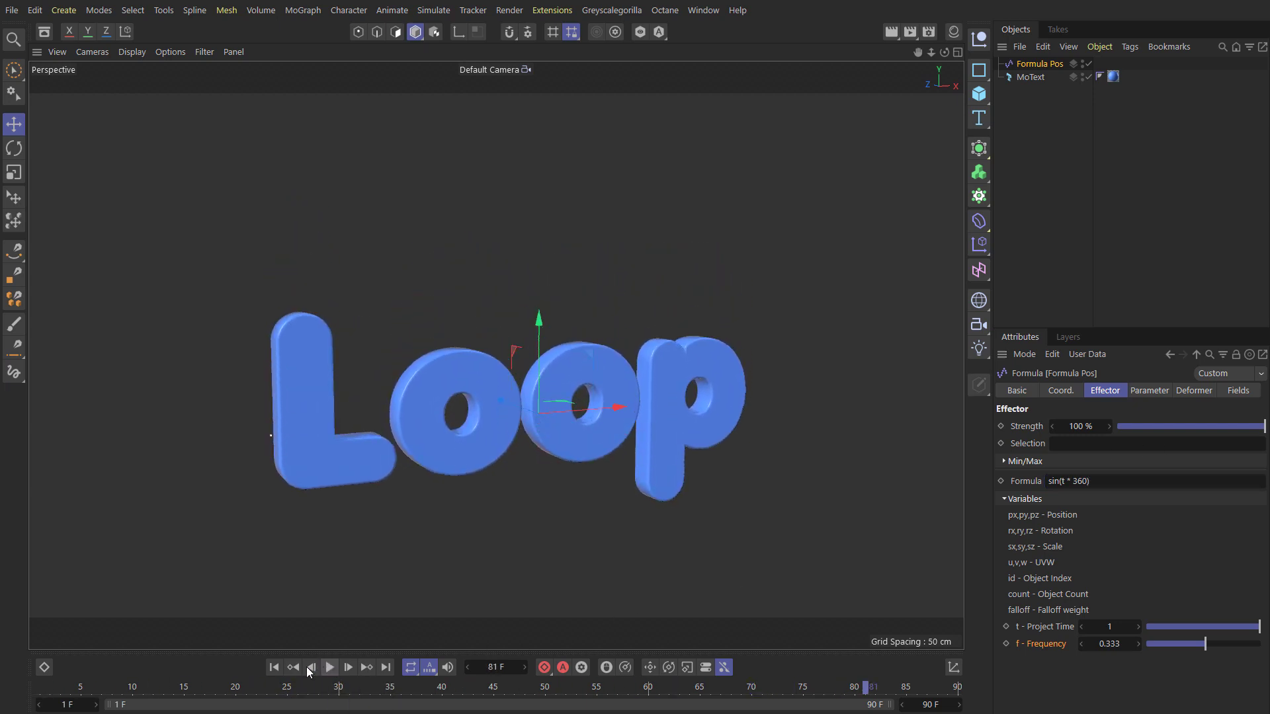
{"action": "left_click", "coordinate": [274, 667]}
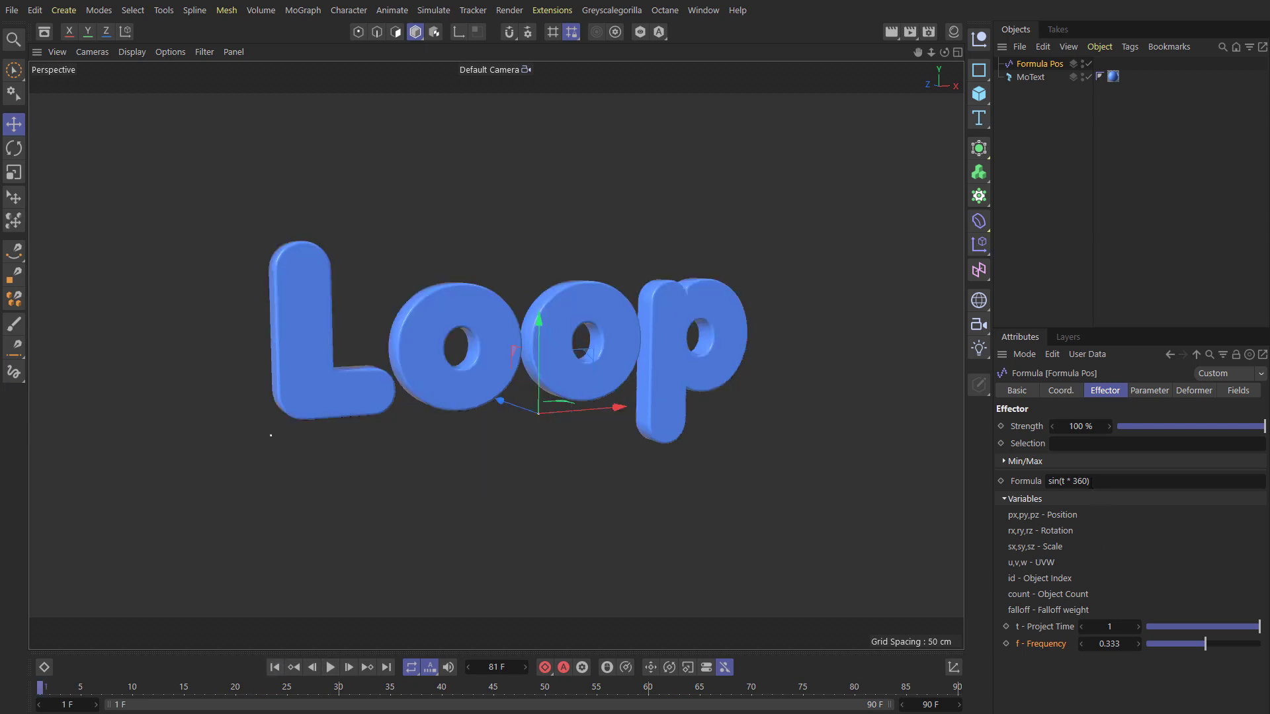
Step: Divide by f so Formula Pos's formula reads sin(t * 360/f), and set f - Frequency to 3
{"action": "left_click", "coordinate": [1092, 482]}
{"action": "type", "text": "/f"}
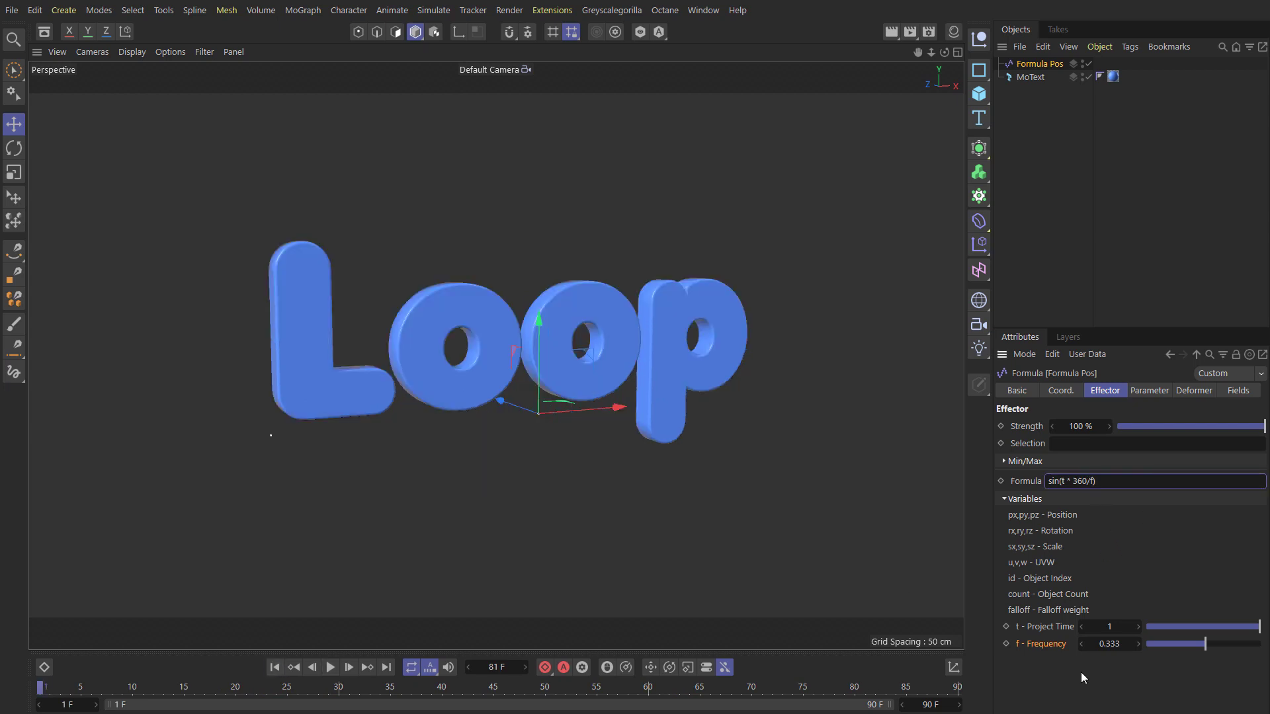
{"action": "key", "text": "Return"}
{"action": "left_click_drag", "start_coordinate": [1207, 647], "coordinate": [1237, 645]}
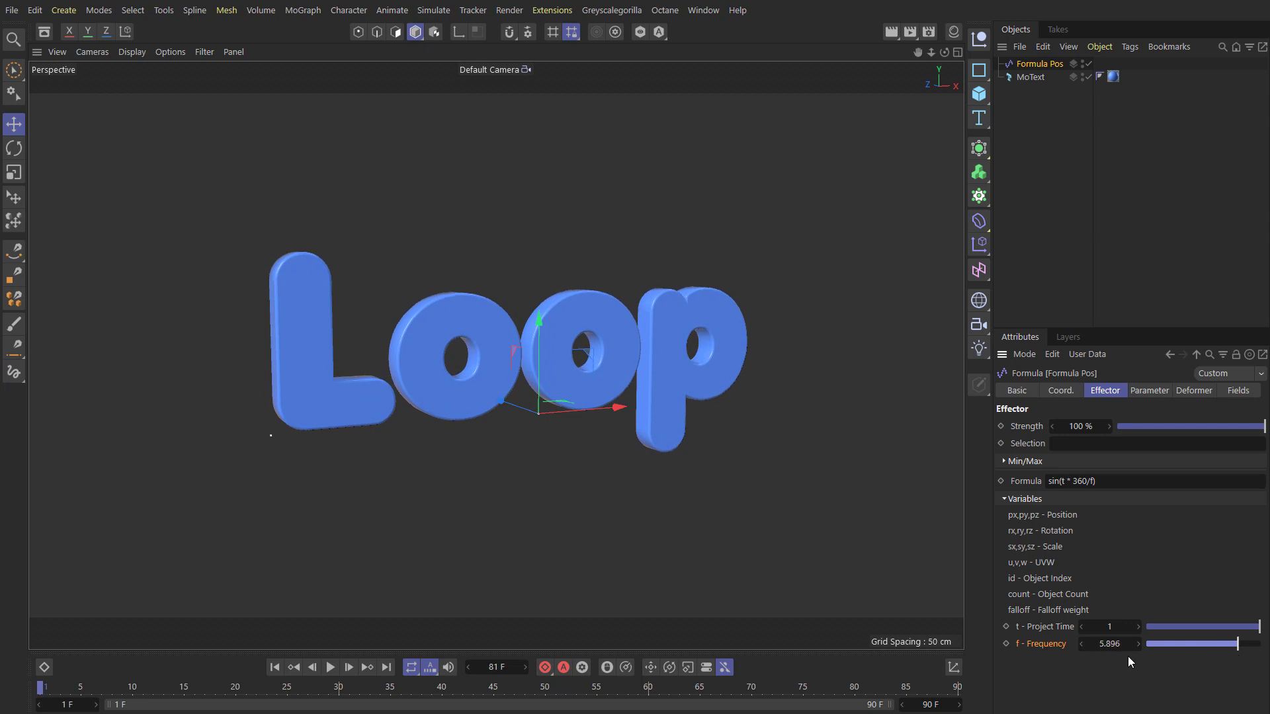
{"action": "type", "text": "3"}
{"action": "key", "text": "Return"}
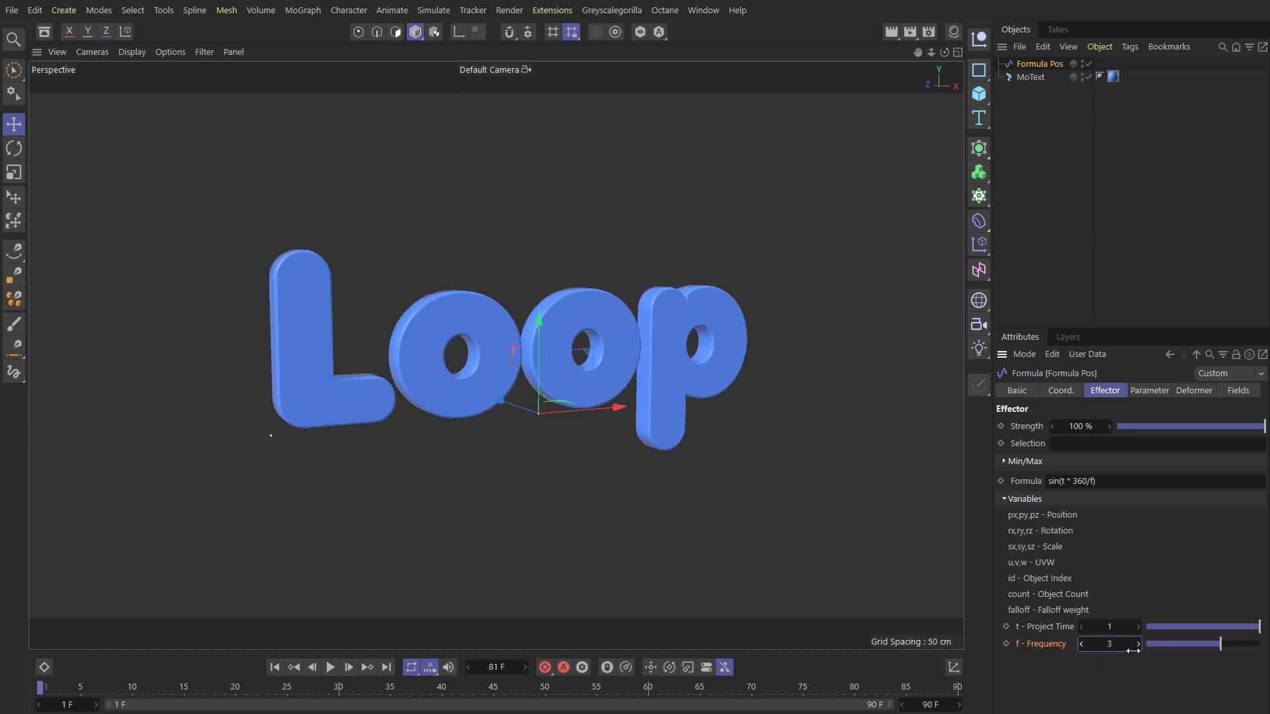
Step: Play the Loop text animation with the new frequency to check how it loops, and stop it
{"action": "left_click", "coordinate": [330, 668]}
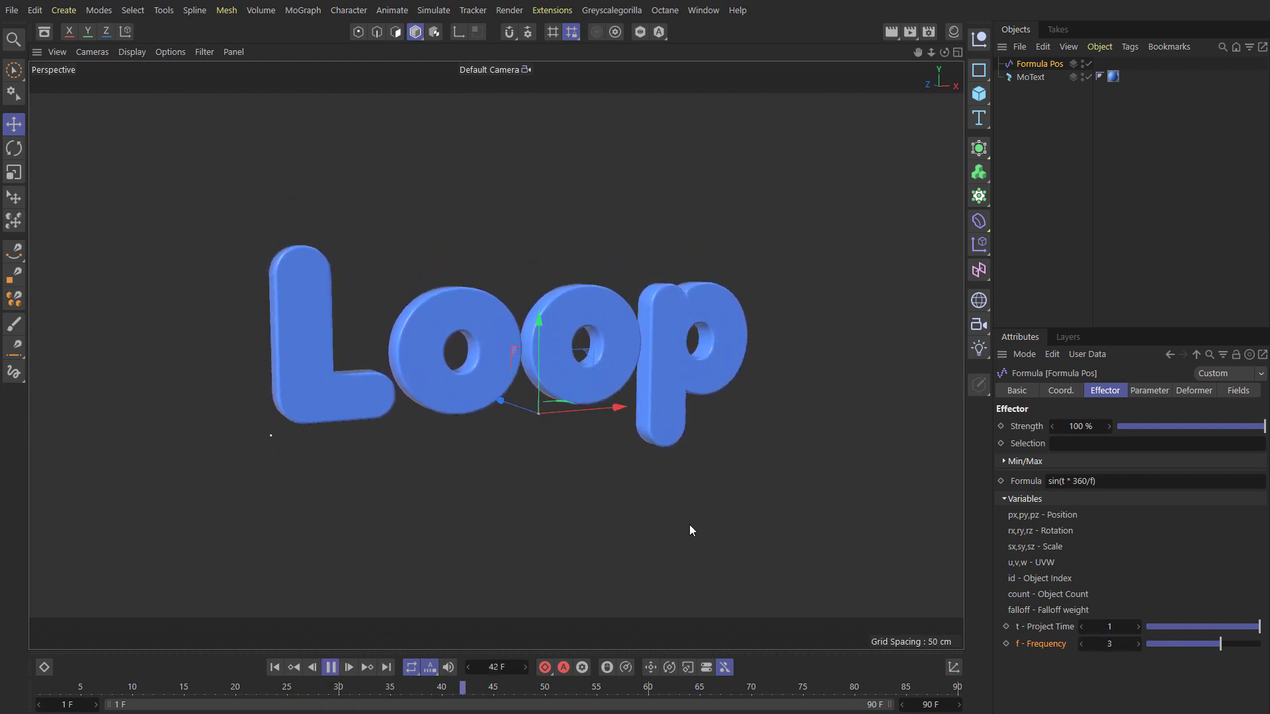
{"action": "left_click", "coordinate": [331, 668]}
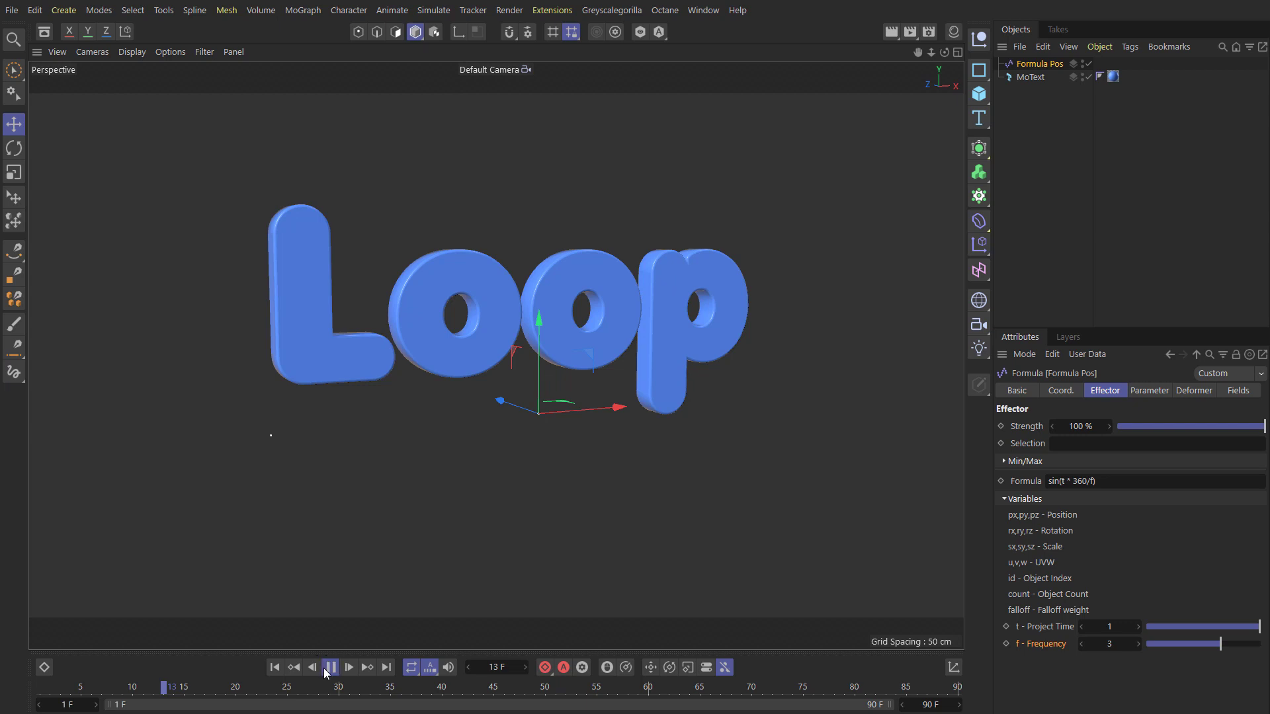
{"action": "left_click", "coordinate": [329, 668]}
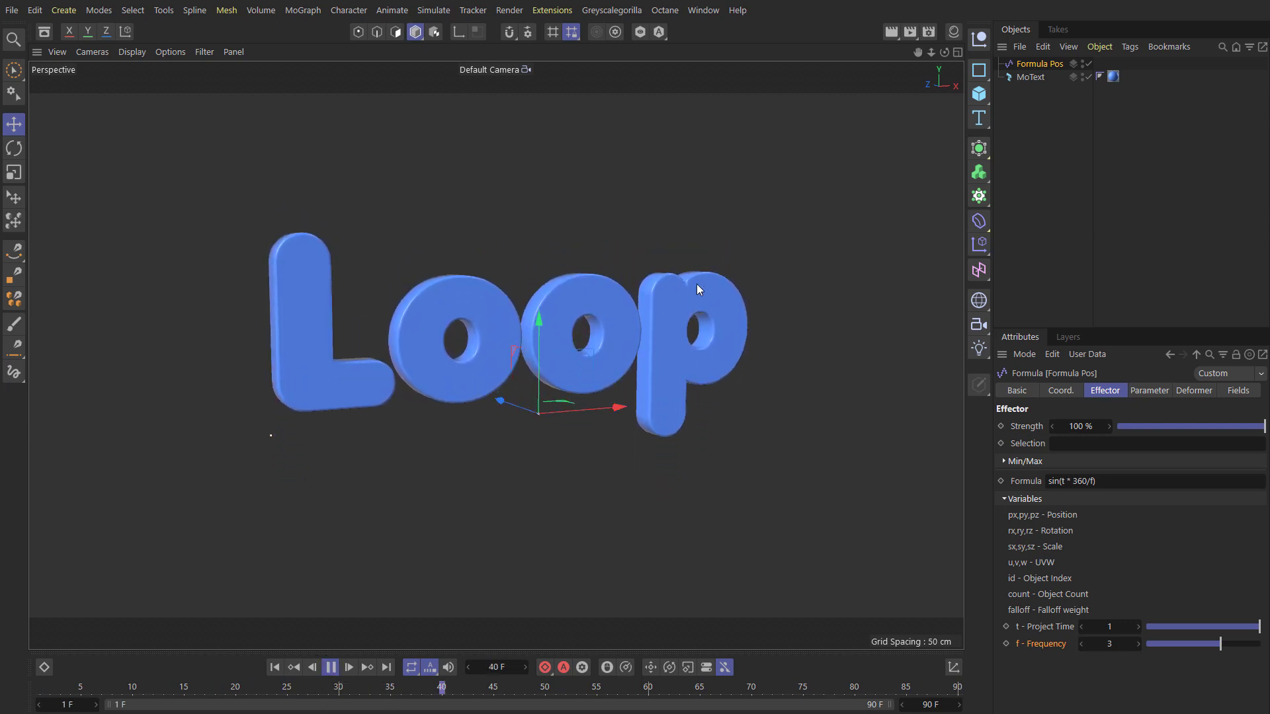
{"action": "left_click", "coordinate": [331, 668]}
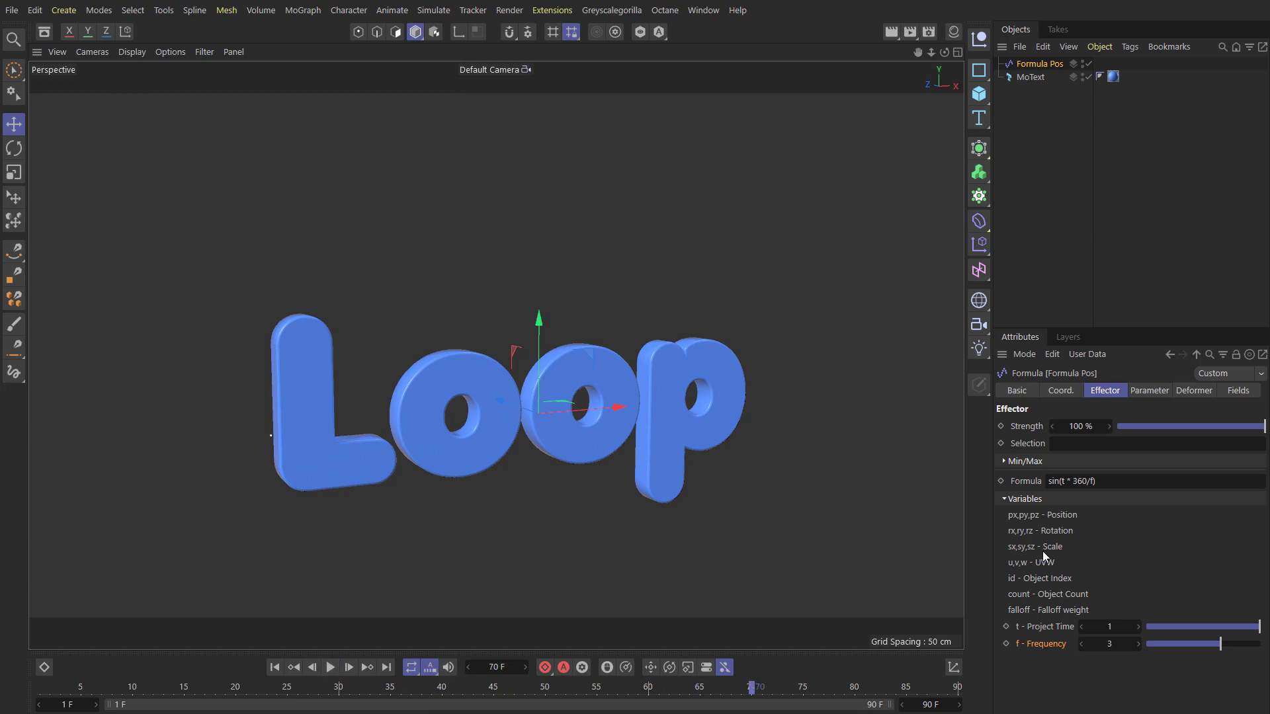
Step: Extend Formula Pos's formula to sin(t * 360/f + id*30) to offset the letters
{"action": "left_click", "coordinate": [1094, 485]}
{"action": "type", "text": "+ id*"}
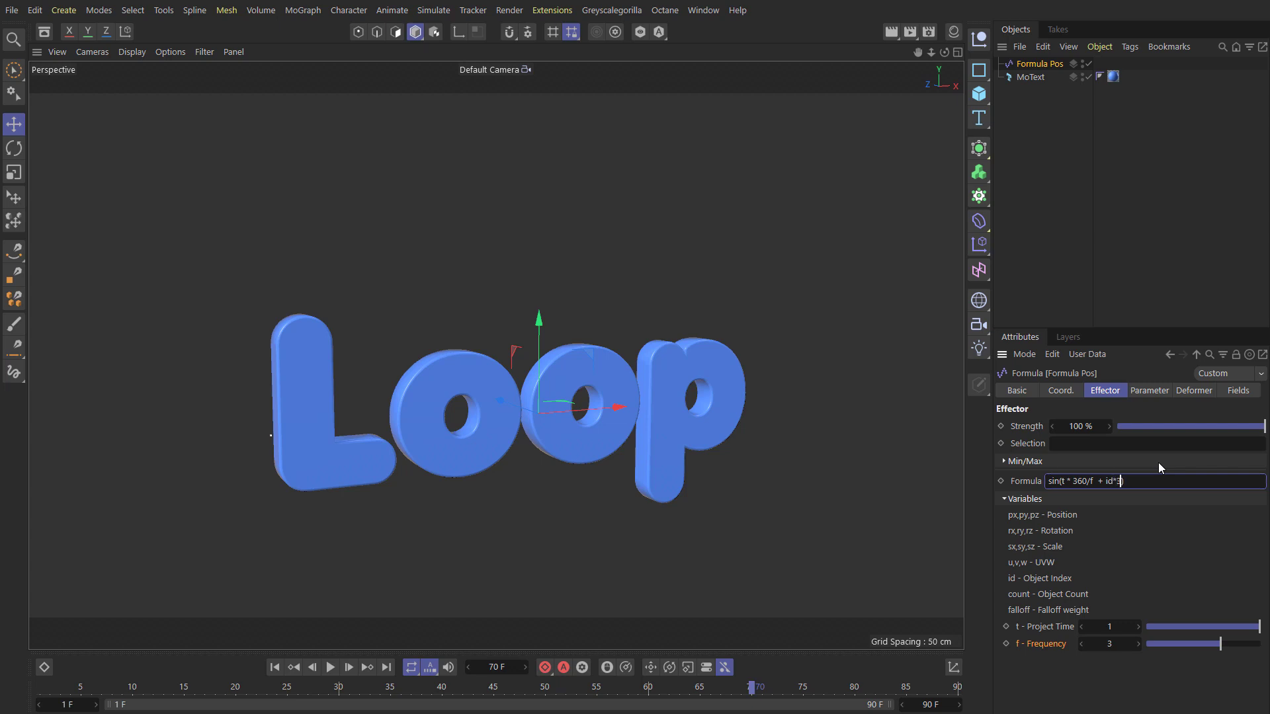
{"action": "key", "text": "Return"}
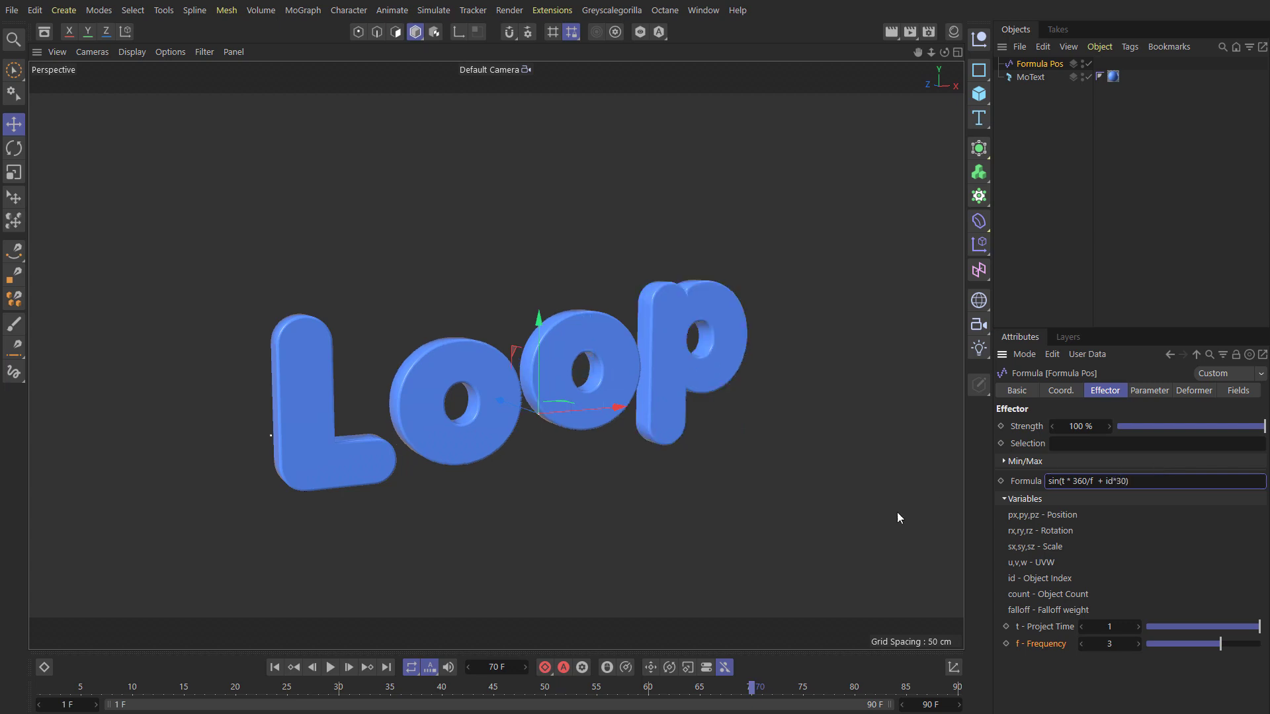
Step: Play the wave animation of the offset letters, stop it and return to the first frame
{"action": "left_click", "coordinate": [330, 669]}
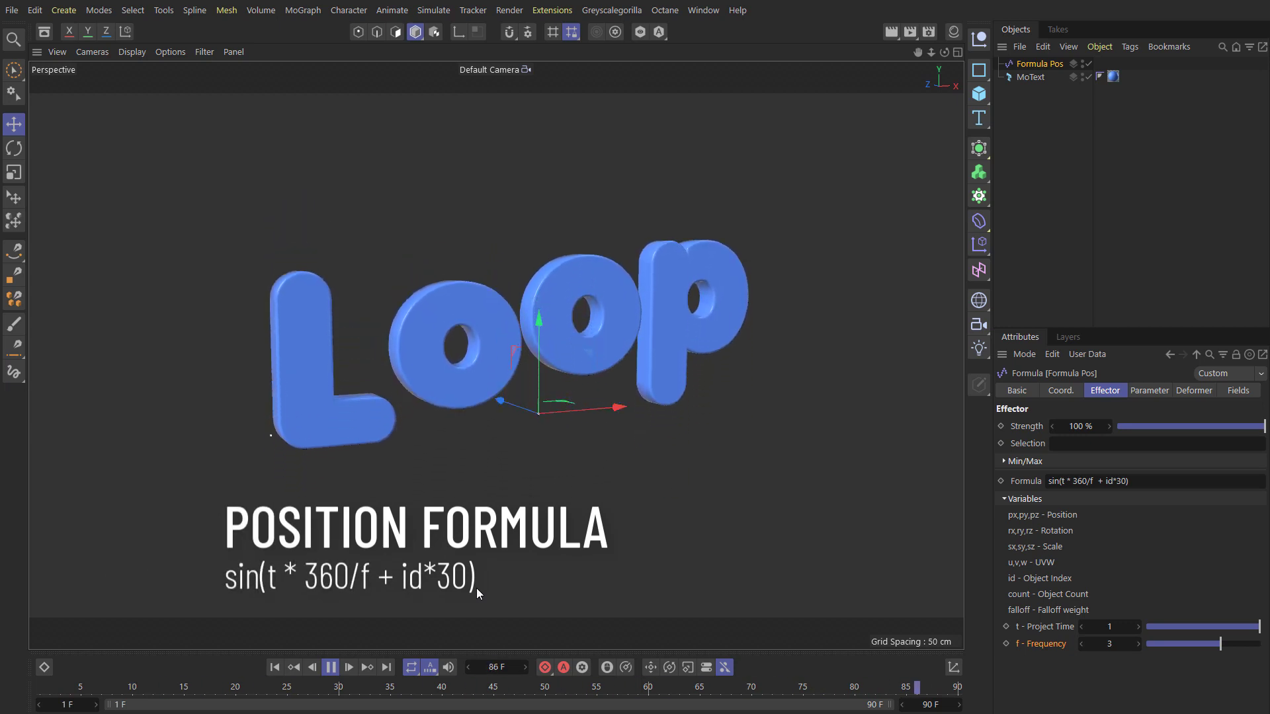
{"action": "left_click", "coordinate": [329, 669]}
{"action": "left_click", "coordinate": [275, 669]}
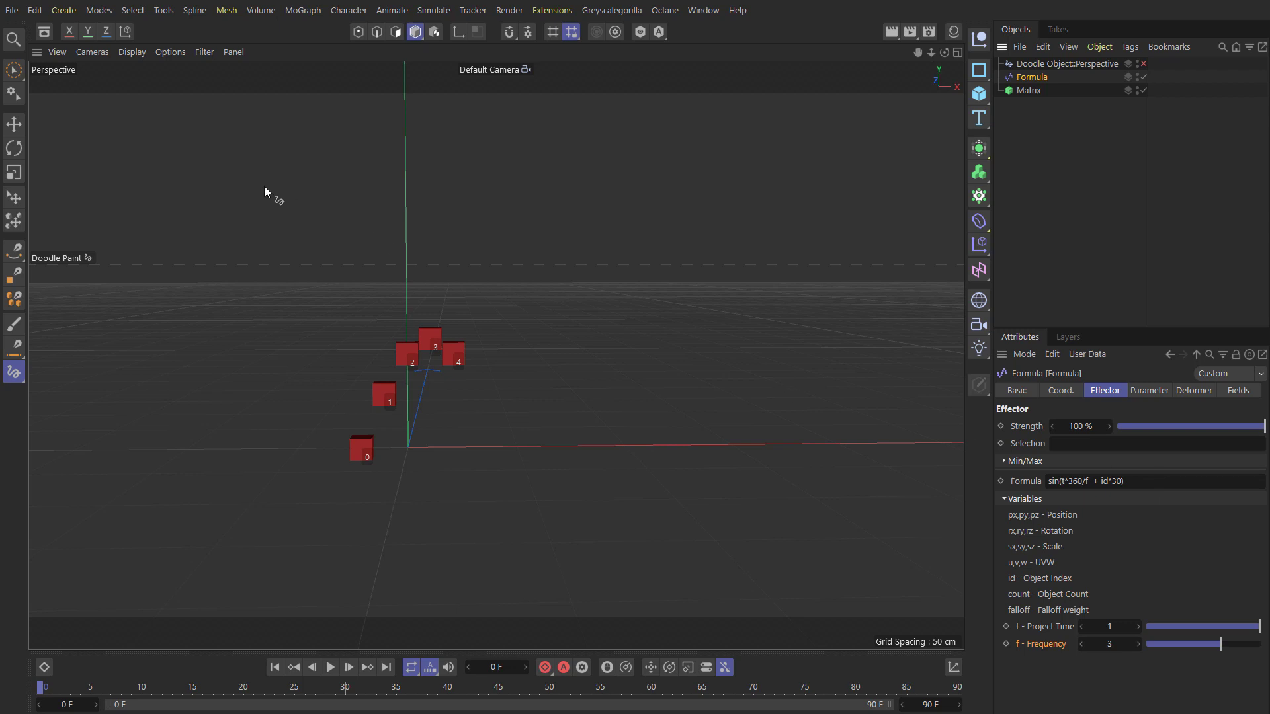
Step: Back in the matrix cube project, handwrite 2 * 2 + 3 above the cubes, underline it and mark the first 2 with a small stroke
{"action": "mouse_move", "coordinate": [167, 148]}
{"action": "left_mouse_down"}
{"action": "mouse_move", "coordinate": [187, 177]}
{"action": "mouse_move", "coordinate": [234, 153]}
{"action": "left_mouse_up"}
{"action": "left_click_drag", "start_coordinate": [234, 145], "coordinate": [224, 154]}
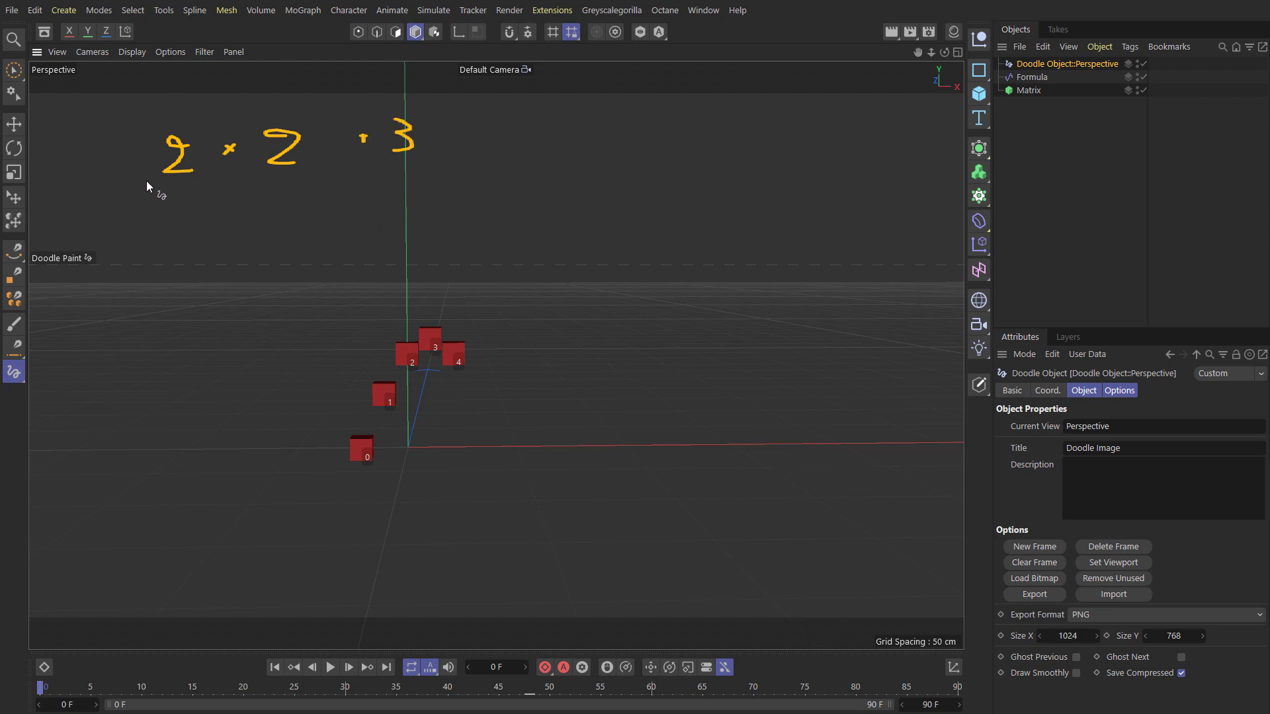
{"action": "left_click_drag", "start_coordinate": [156, 185], "coordinate": [400, 190]}
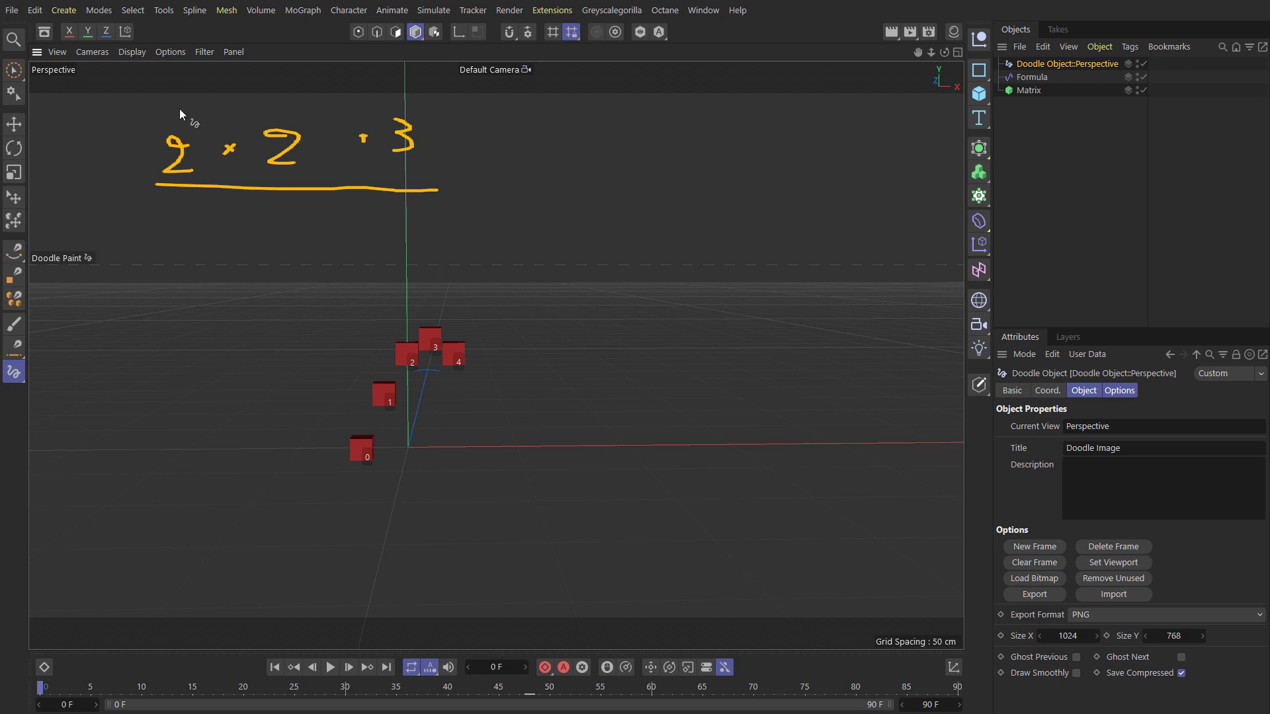
{"action": "left_click_drag", "start_coordinate": [180, 109], "coordinate": [180, 121]}
{"action": "key", "text": "ctrl+z"}
Step: Handwrite = 4 + 3 = 7 after the 2 * 2 + 3 expression
{"action": "left_click_drag", "start_coordinate": [530, 151], "coordinate": [559, 152]}
{"action": "mouse_move", "coordinate": [549, 135]}
{"action": "left_mouse_down"}
{"action": "mouse_move", "coordinate": [549, 159]}
{"action": "mouse_move", "coordinate": [590, 141]}
{"action": "left_mouse_up"}
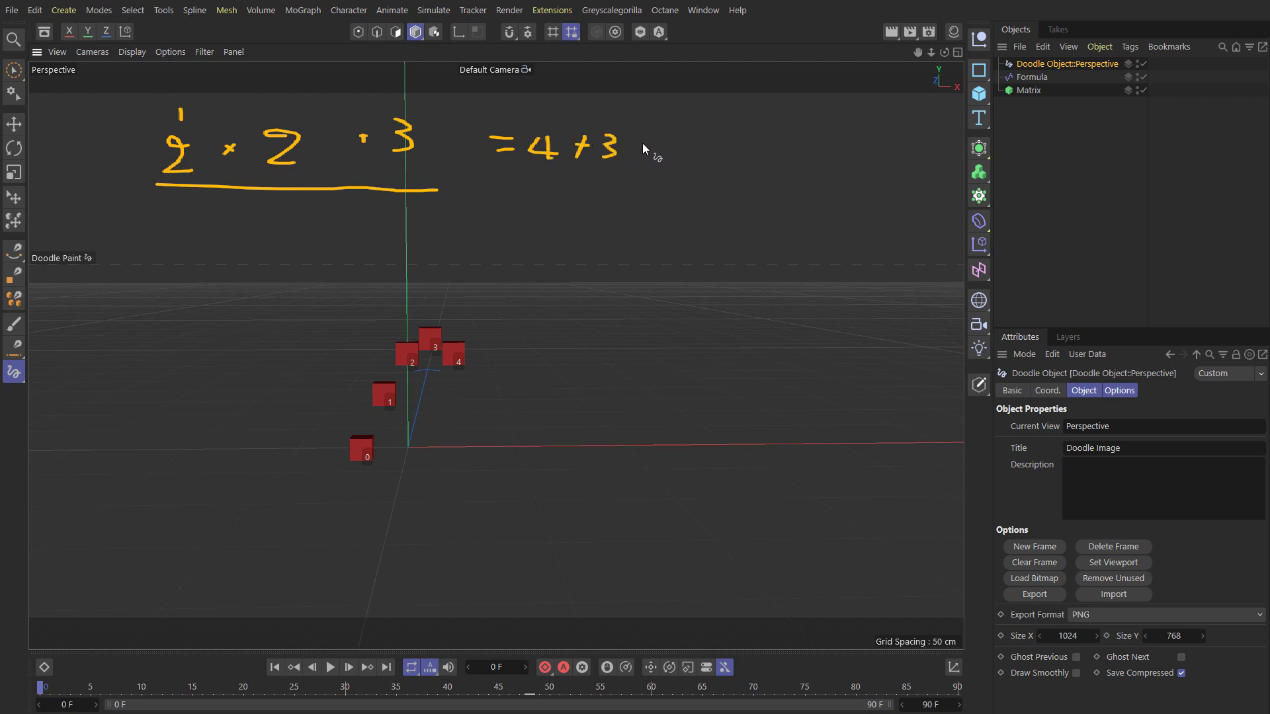
{"action": "mouse_move", "coordinate": [689, 141]}
{"action": "left_mouse_down"}
{"action": "mouse_move", "coordinate": [694, 164]}
{"action": "mouse_move", "coordinate": [712, 153]}
{"action": "left_mouse_up"}
Step: Handwrite brackets around 2 + 3 in the expression and write 2 * (2 + 3) = with its solution below the line
{"action": "left_click_drag", "start_coordinate": [270, 107], "coordinate": [268, 161]}
{"action": "left_click_drag", "start_coordinate": [437, 152], "coordinate": [433, 160]}
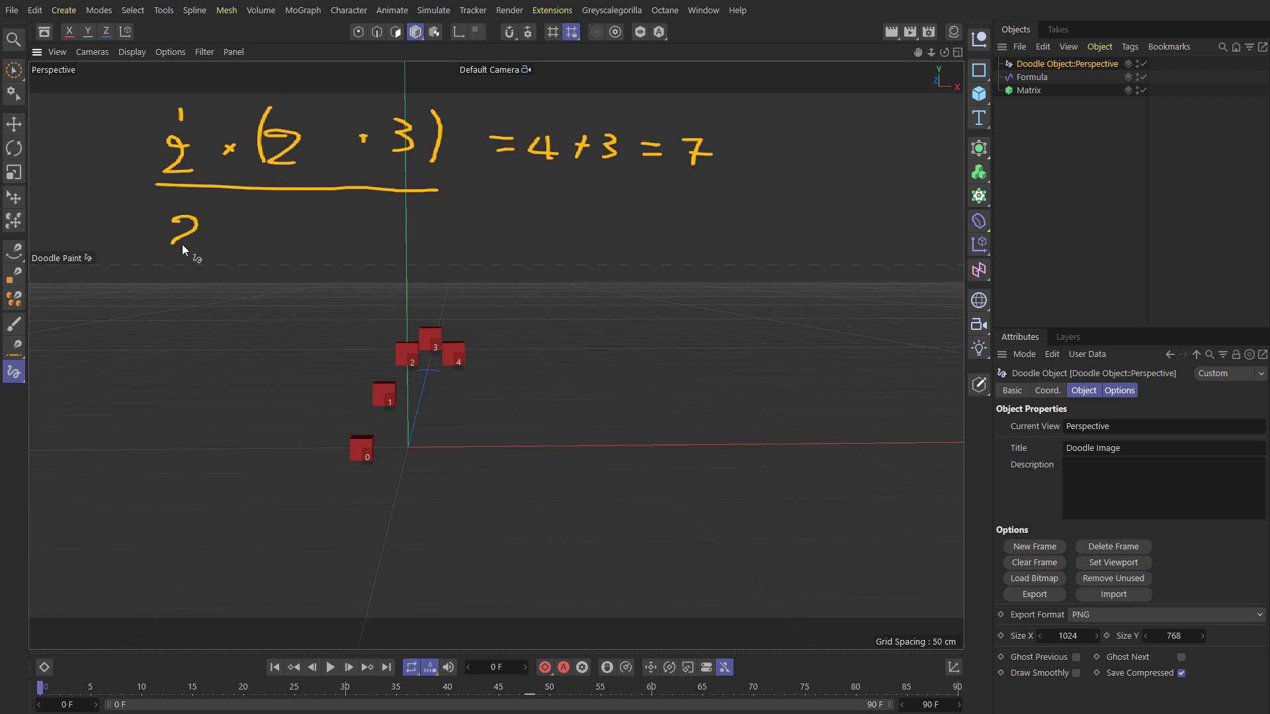
{"action": "left_click_drag", "start_coordinate": [217, 226], "coordinate": [227, 228]}
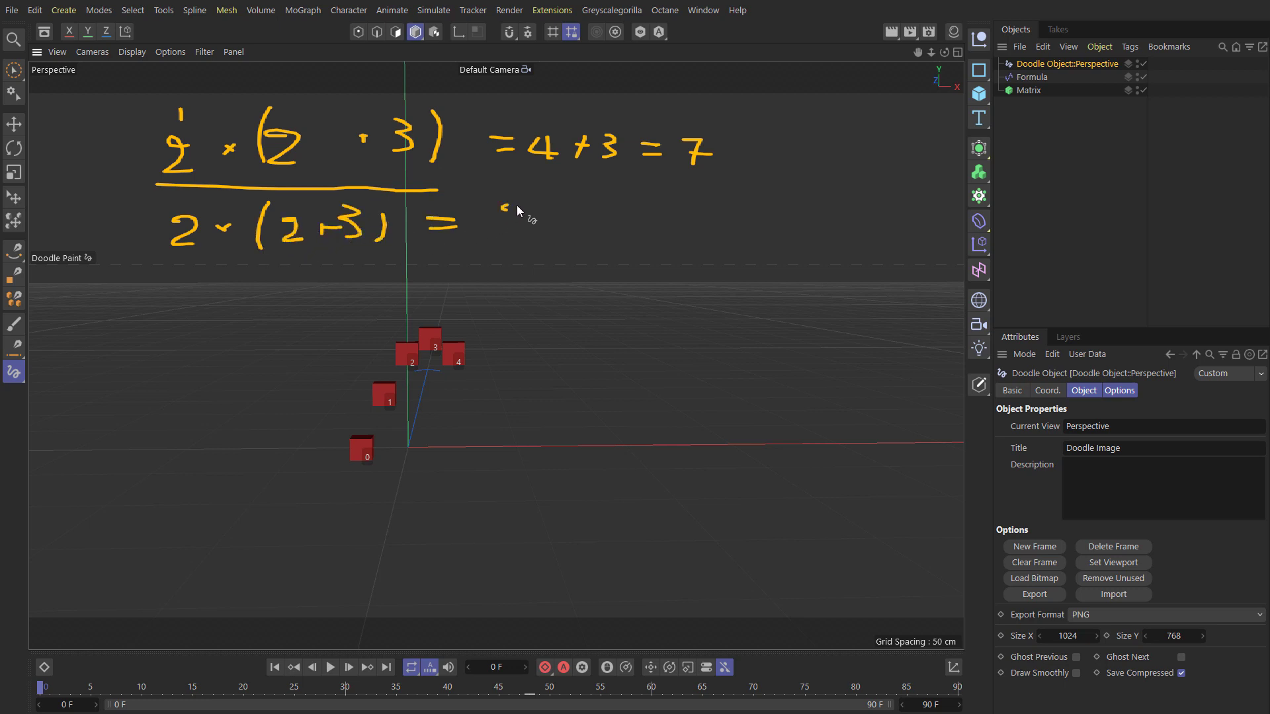
{"action": "left_click_drag", "start_coordinate": [543, 213], "coordinate": [547, 214]}
{"action": "left_click_drag", "start_coordinate": [696, 219], "coordinate": [705, 196]}
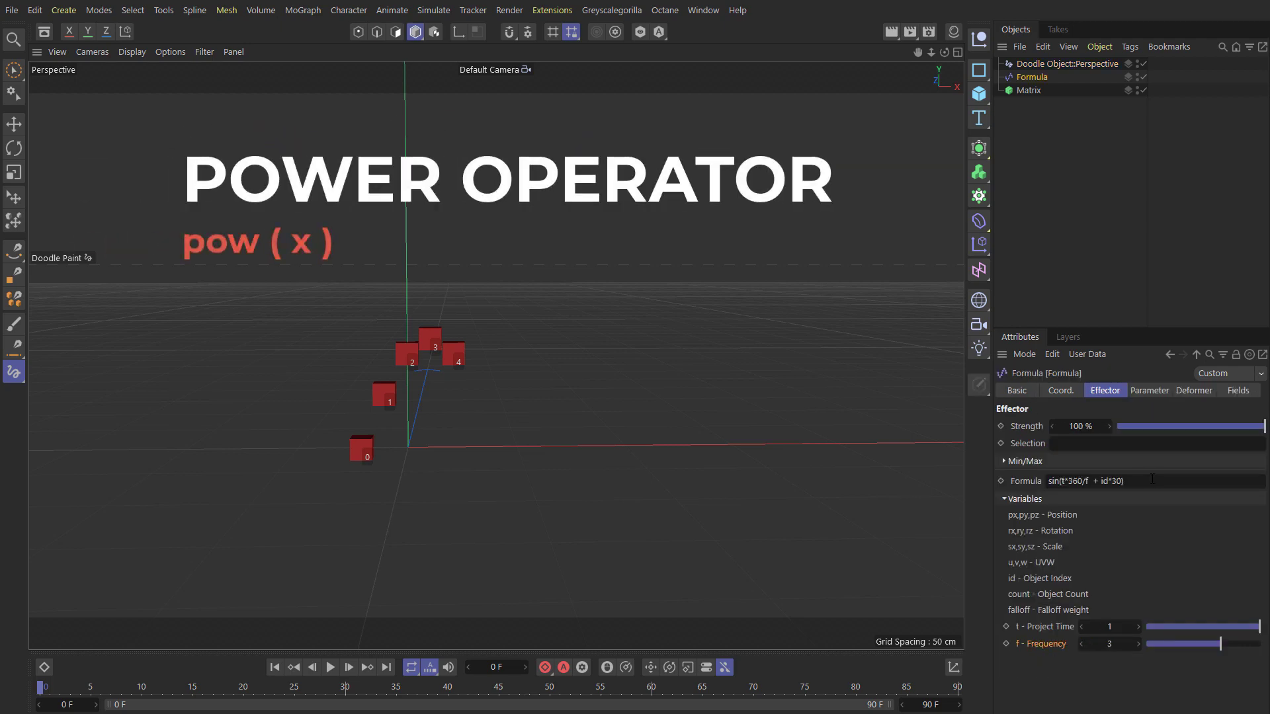
Step: Multiply the effector's formula by itself as sin(t*360/f + id*30) * sin(t*360/f + id*30) and play the cubes' animation
{"action": "left_click", "coordinate": [1152, 479]}
{"action": "key", "text": "ctrl+c"}
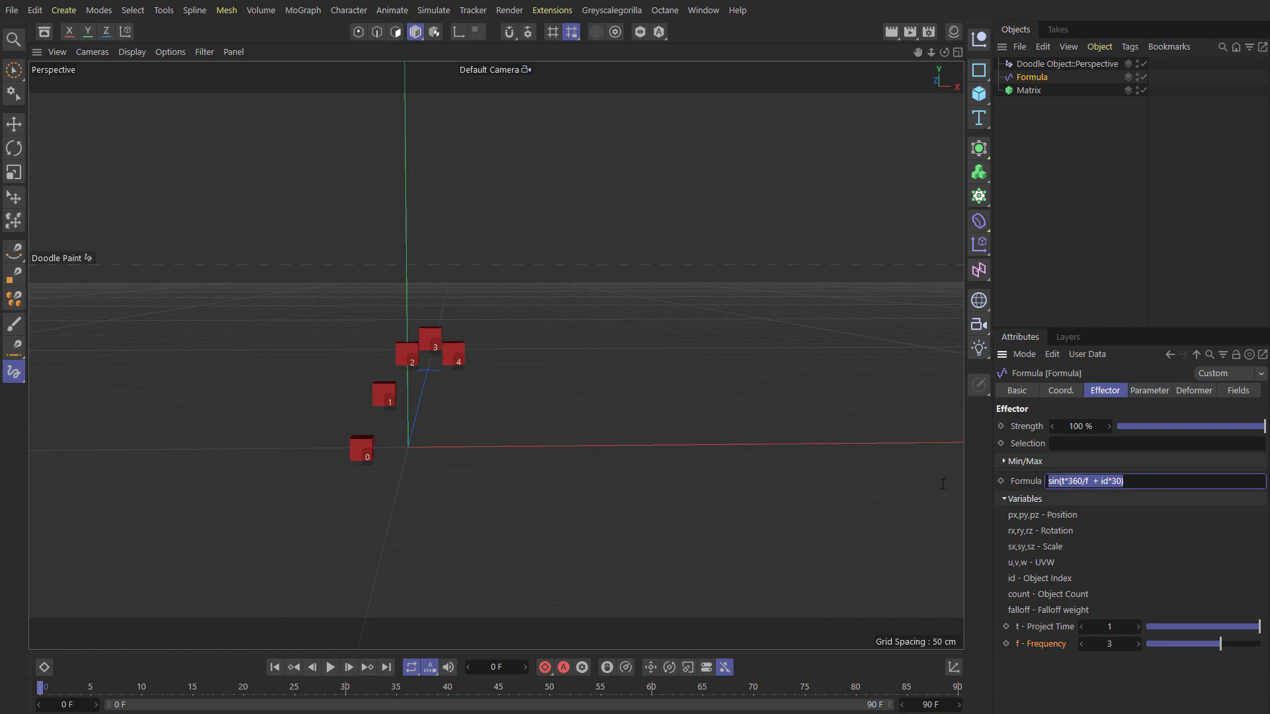
{"action": "left_click", "coordinate": [1145, 482]}
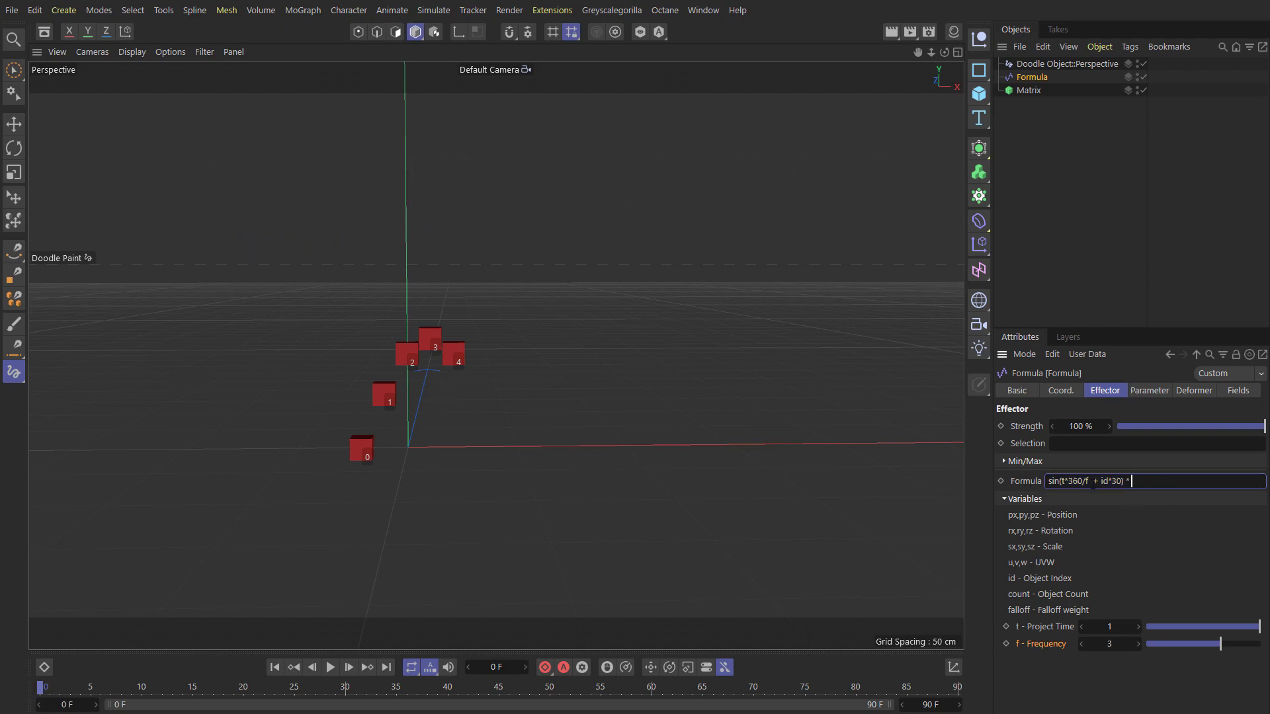
{"action": "type", "text": "*"}
{"action": "key", "text": "ctrl+v"}
{"action": "key", "text": "Return"}
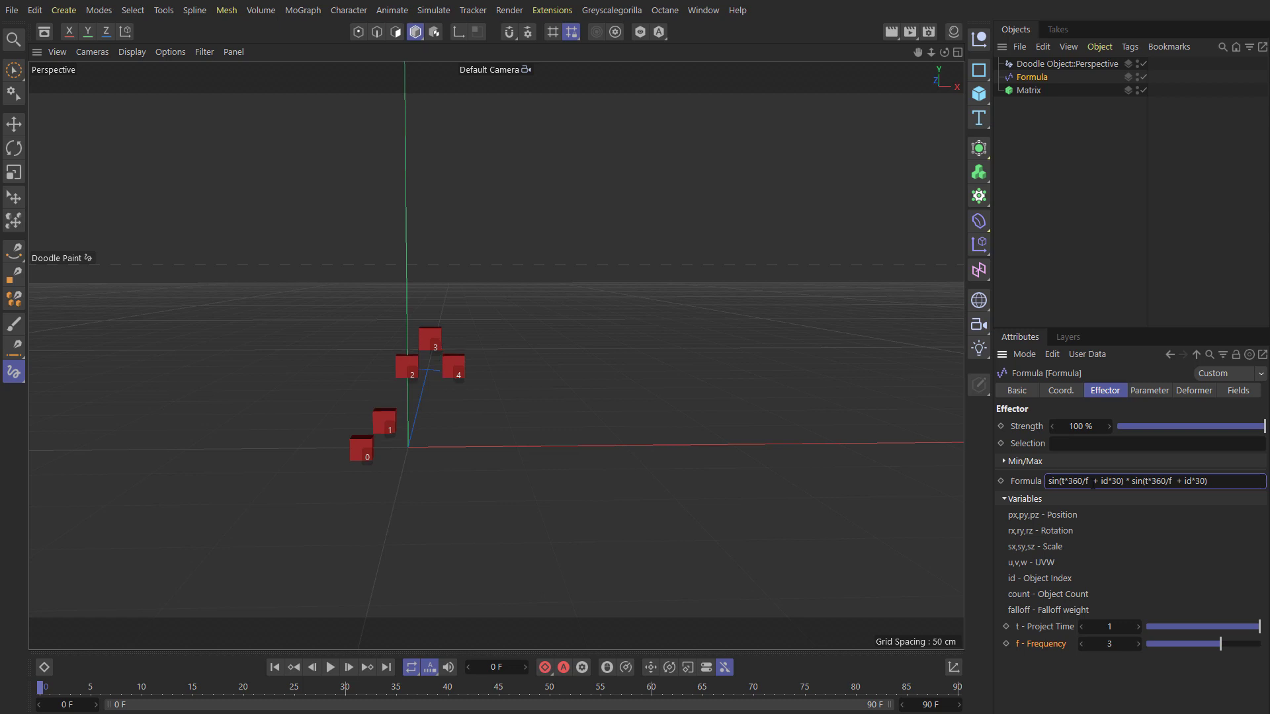
{"action": "left_click", "coordinate": [334, 666]}
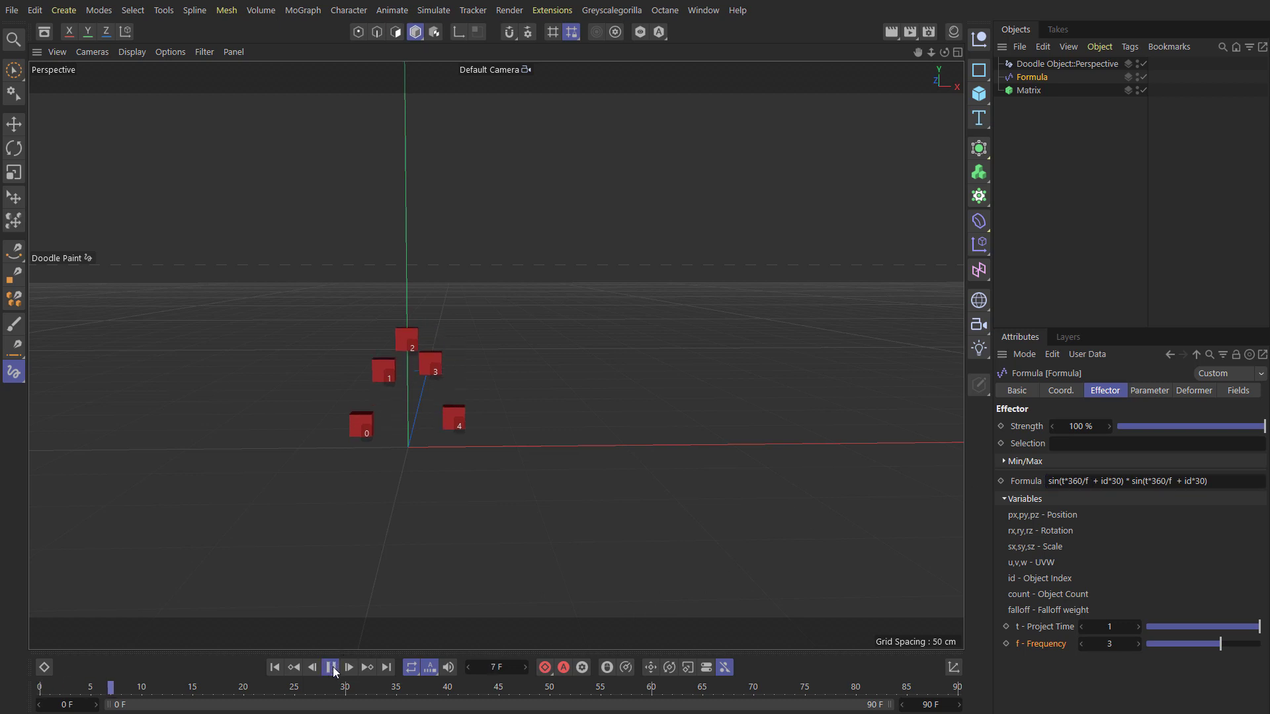
Step: Append a third * sin(t*360/f + id*30) factor to the formula, play the cubes' animation and stop it
{"action": "left_click_drag", "start_coordinate": [1206, 481], "coordinate": [1129, 504]}
{"action": "key", "text": "ctrl+c"}
{"action": "key", "text": "End"}
{"action": "key", "text": "ctrl+v"}
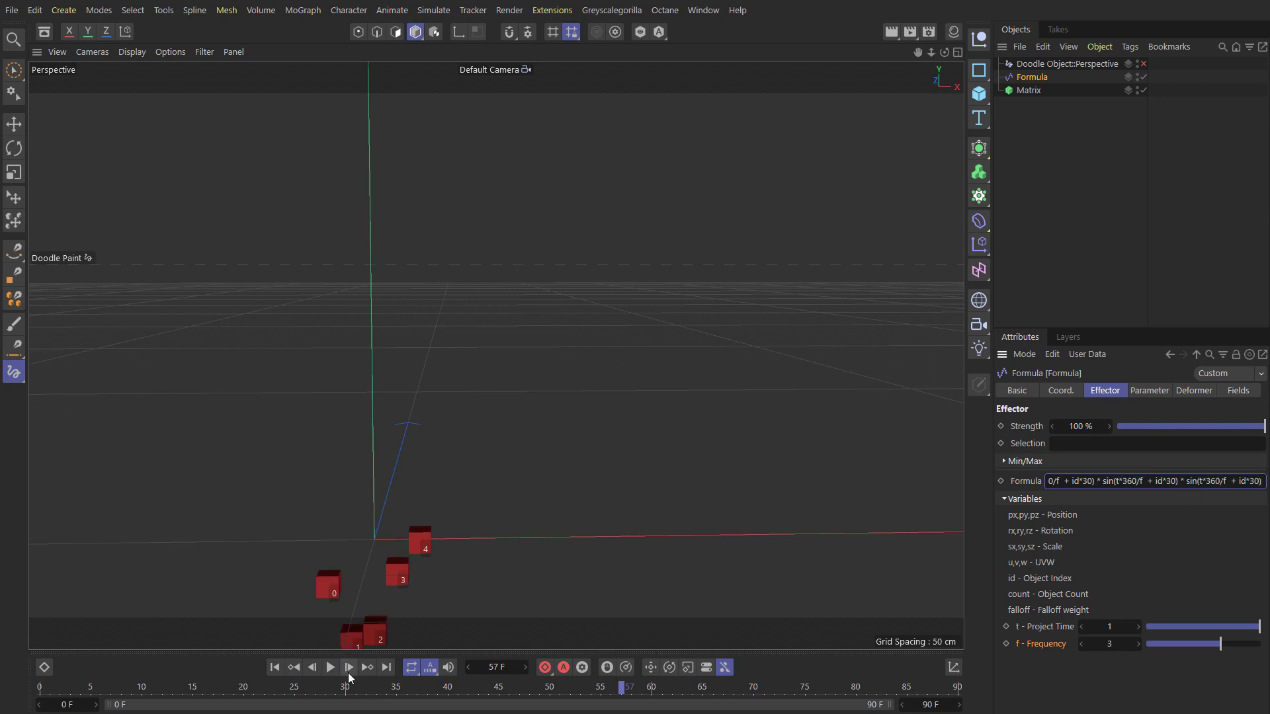
{"action": "left_click", "coordinate": [330, 668]}
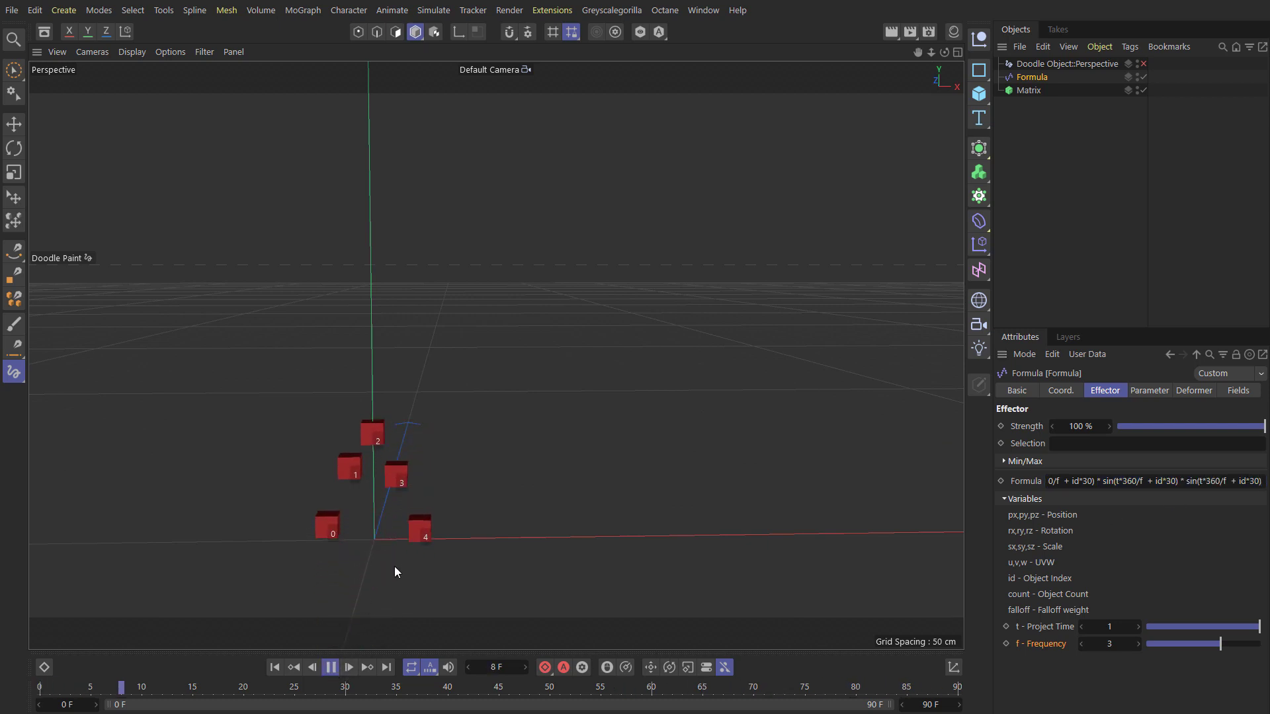
{"action": "middle_click_drag", "start_coordinate": [468, 473], "coordinate": [510, 426], "text": "alt"}
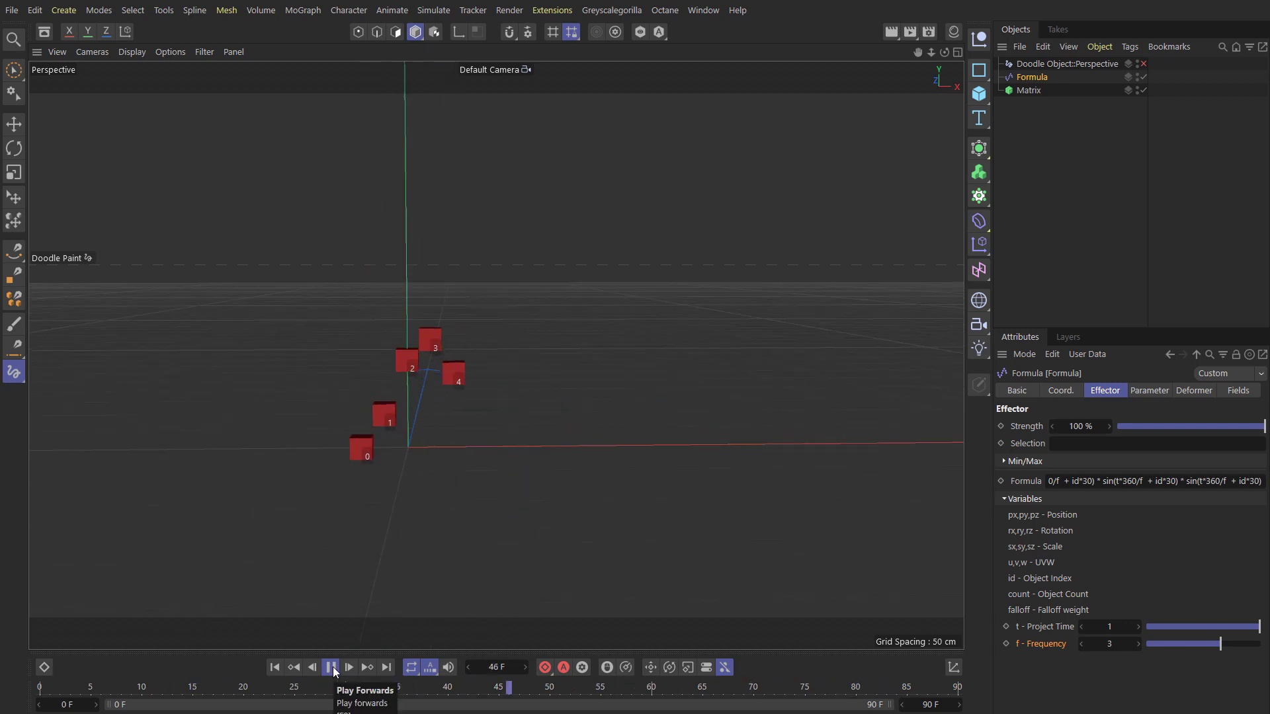
{"action": "left_click", "coordinate": [331, 668]}
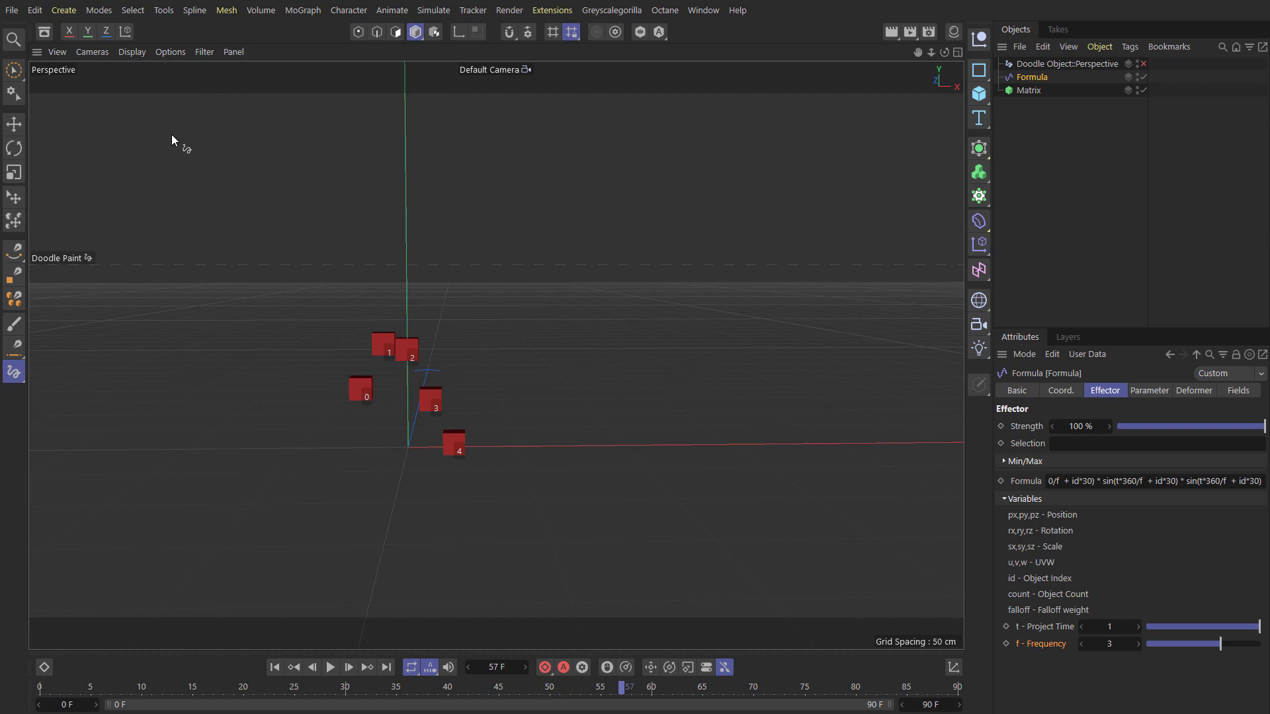
Step: Handwrite the range [-1 → +1] above the cubes and underline +1
{"action": "left_click_drag", "start_coordinate": [88, 130], "coordinate": [78, 131]}
{"action": "mouse_move", "coordinate": [104, 100]}
{"action": "left_mouse_down"}
{"action": "mouse_move", "coordinate": [78, 109]}
{"action": "mouse_move", "coordinate": [103, 160]}
{"action": "left_mouse_up"}
{"action": "left_click_drag", "start_coordinate": [269, 153], "coordinate": [221, 152]}
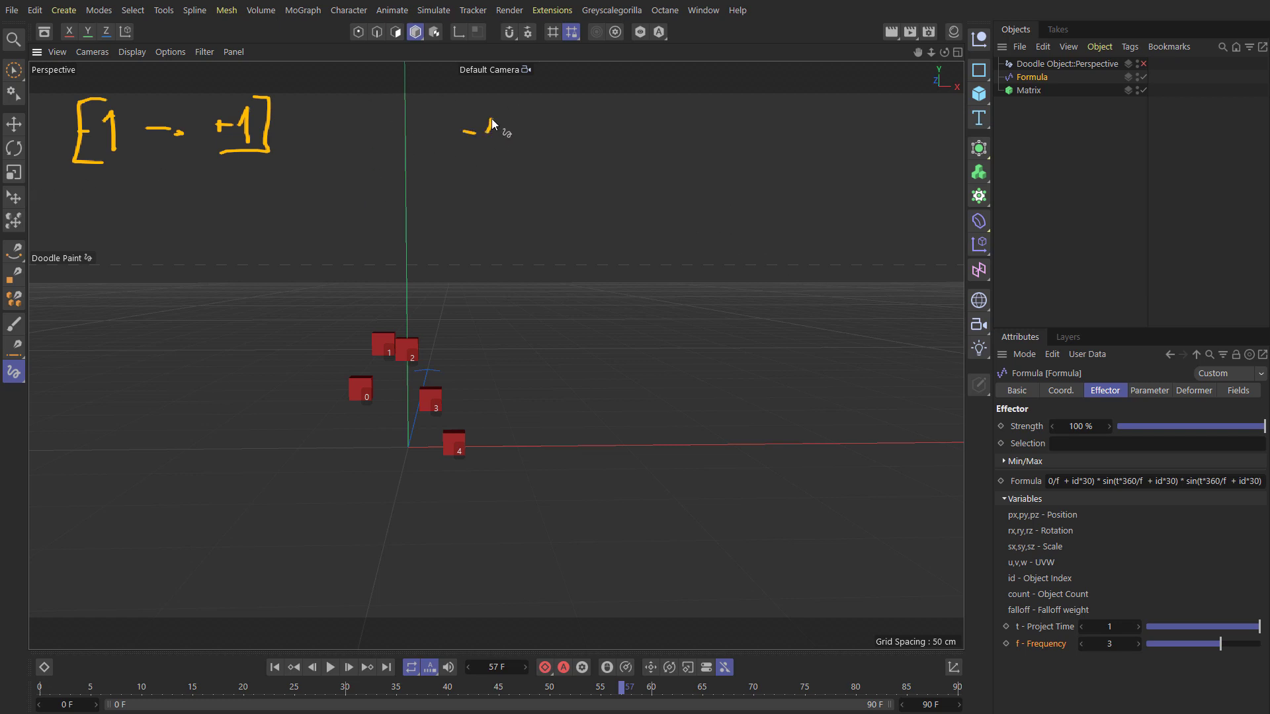
Step: Handwrite -1 * -1 = 1 beside the range, strike through both minus signs, and write 1 * 1 = 1 below it
{"action": "left_click", "coordinate": [511, 131]}
{"action": "left_click_drag", "start_coordinate": [508, 122], "coordinate": [514, 130]}
{"action": "left_click_drag", "start_coordinate": [515, 125], "coordinate": [524, 136]}
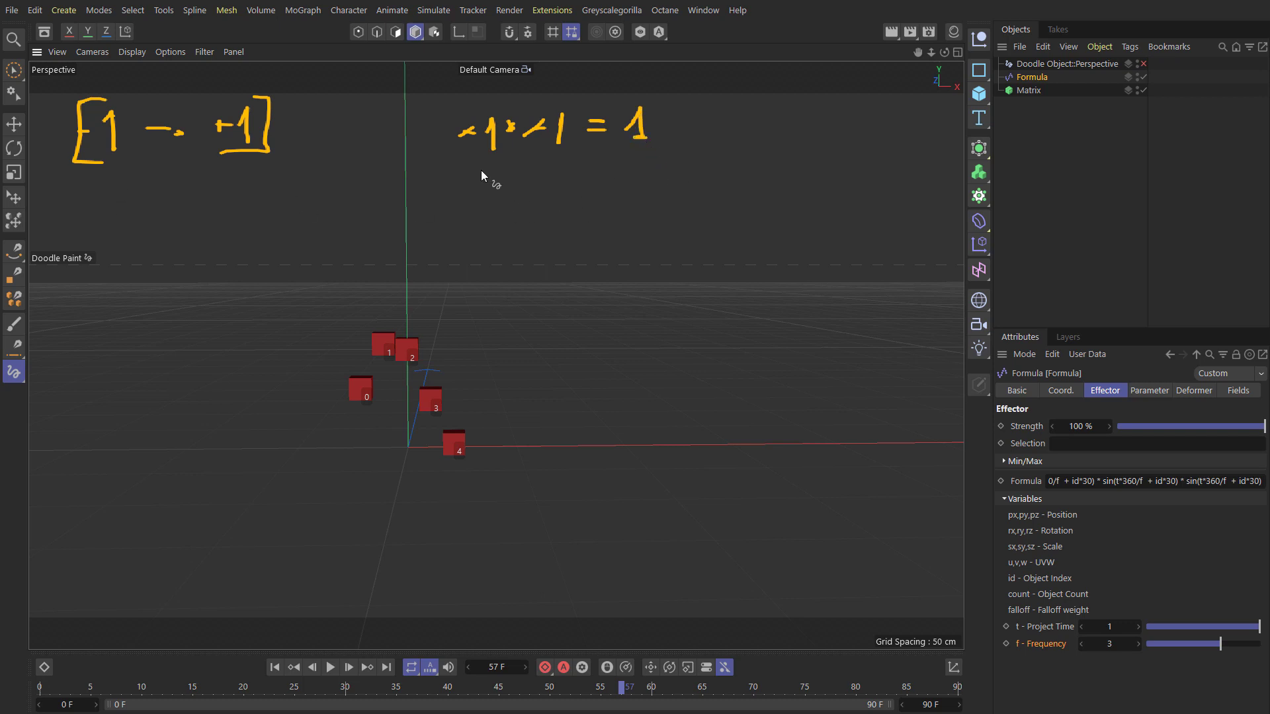
{"action": "mouse_move", "coordinate": [548, 158]}
{"action": "left_mouse_down"}
{"action": "mouse_move", "coordinate": [544, 179]}
{"action": "mouse_move", "coordinate": [520, 173]}
{"action": "left_mouse_up"}
{"action": "mouse_move", "coordinate": [520, 164]}
{"action": "left_mouse_down"}
{"action": "mouse_move", "coordinate": [510, 173]}
{"action": "mouse_move", "coordinate": [608, 163]}
{"action": "left_mouse_up"}
{"action": "mouse_move", "coordinate": [583, 170]}
{"action": "left_mouse_down"}
{"action": "mouse_move", "coordinate": [639, 150]}
{"action": "mouse_move", "coordinate": [637, 173]}
{"action": "left_mouse_up"}
Step: Handwrite the range [0 → 1] below the first range and 0 * 0 = 0 below the products
{"action": "left_click_drag", "start_coordinate": [165, 166], "coordinate": [165, 190]}
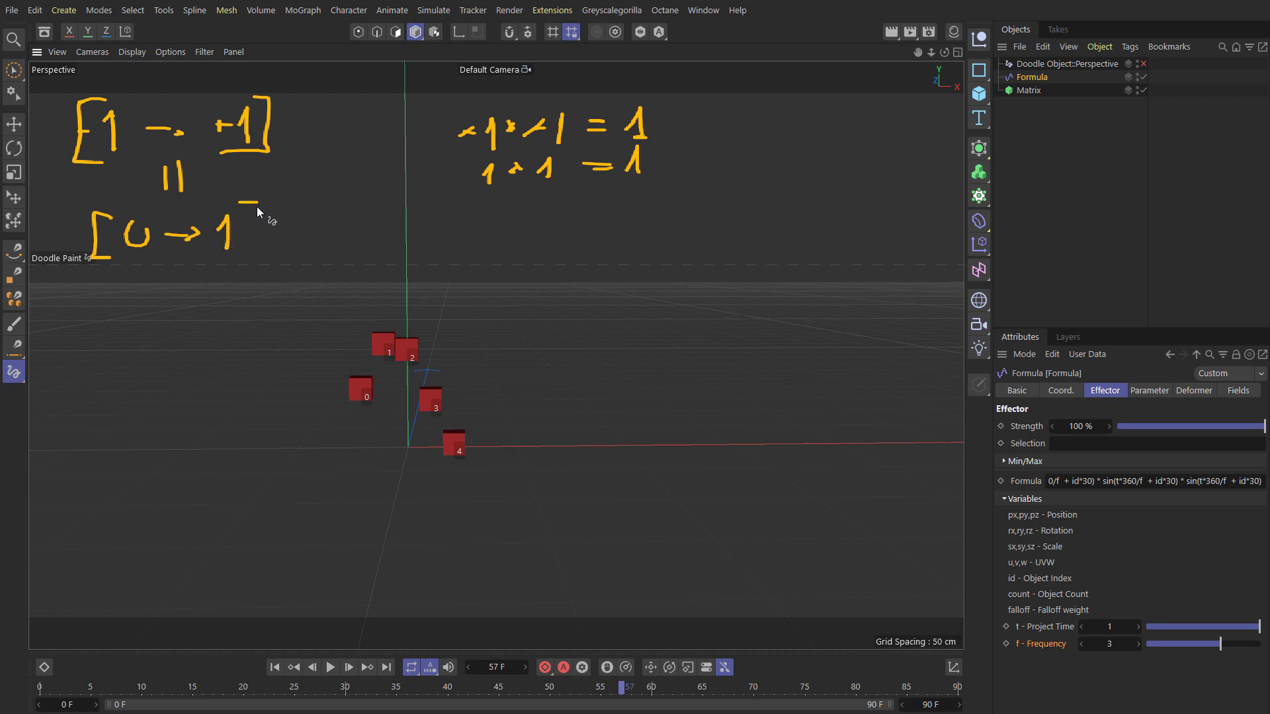
{"action": "left_click_drag", "start_coordinate": [257, 208], "coordinate": [242, 254]}
{"action": "mouse_move", "coordinate": [488, 196]}
{"action": "left_mouse_down"}
{"action": "mouse_move", "coordinate": [490, 208]}
{"action": "mouse_move", "coordinate": [488, 198]}
{"action": "left_mouse_up"}
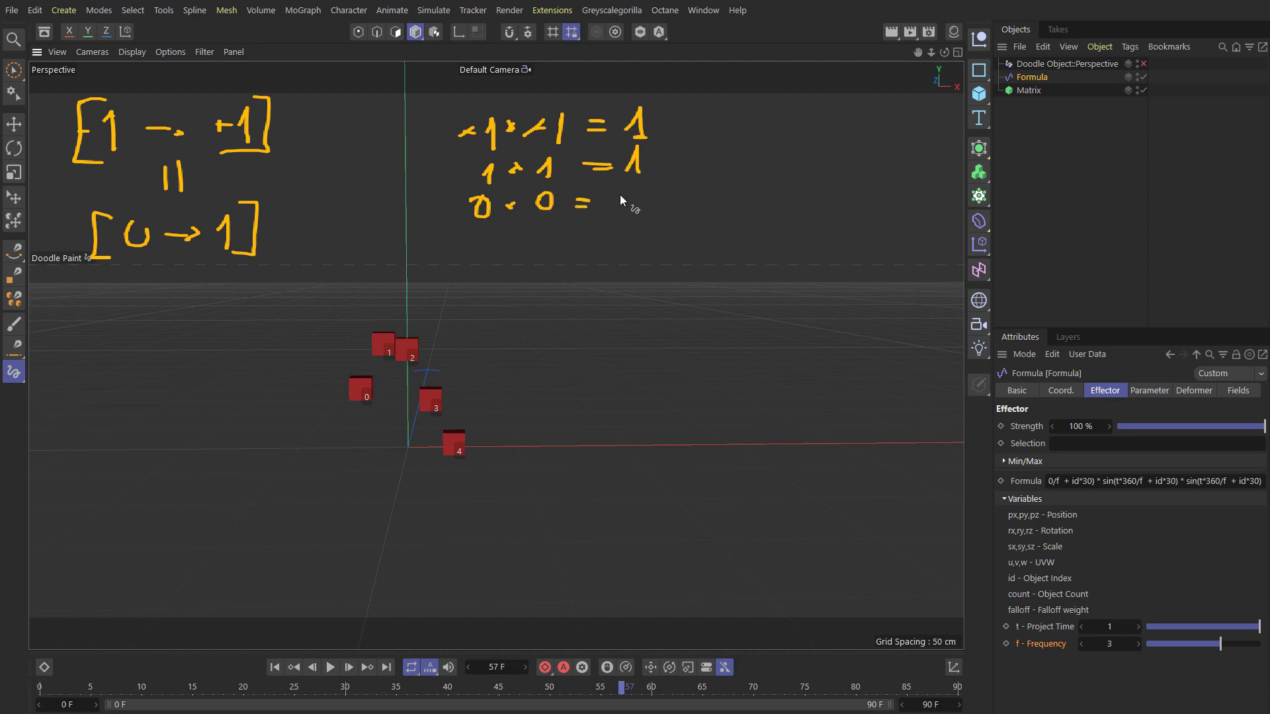
{"action": "left_click_drag", "start_coordinate": [629, 216], "coordinate": [620, 194]}
{"action": "mouse_move", "coordinate": [566, 188]}
{"action": "middle_mouse_down"}
{"action": "mouse_move", "coordinate": [347, 204]}
{"action": "mouse_move", "coordinate": [501, 193]}
{"action": "mouse_move", "coordinate": [475, 238]}
{"action": "mouse_move", "coordinate": [527, 260]}
{"action": "mouse_move", "coordinate": [522, 282]}
{"action": "middle_mouse_up"}
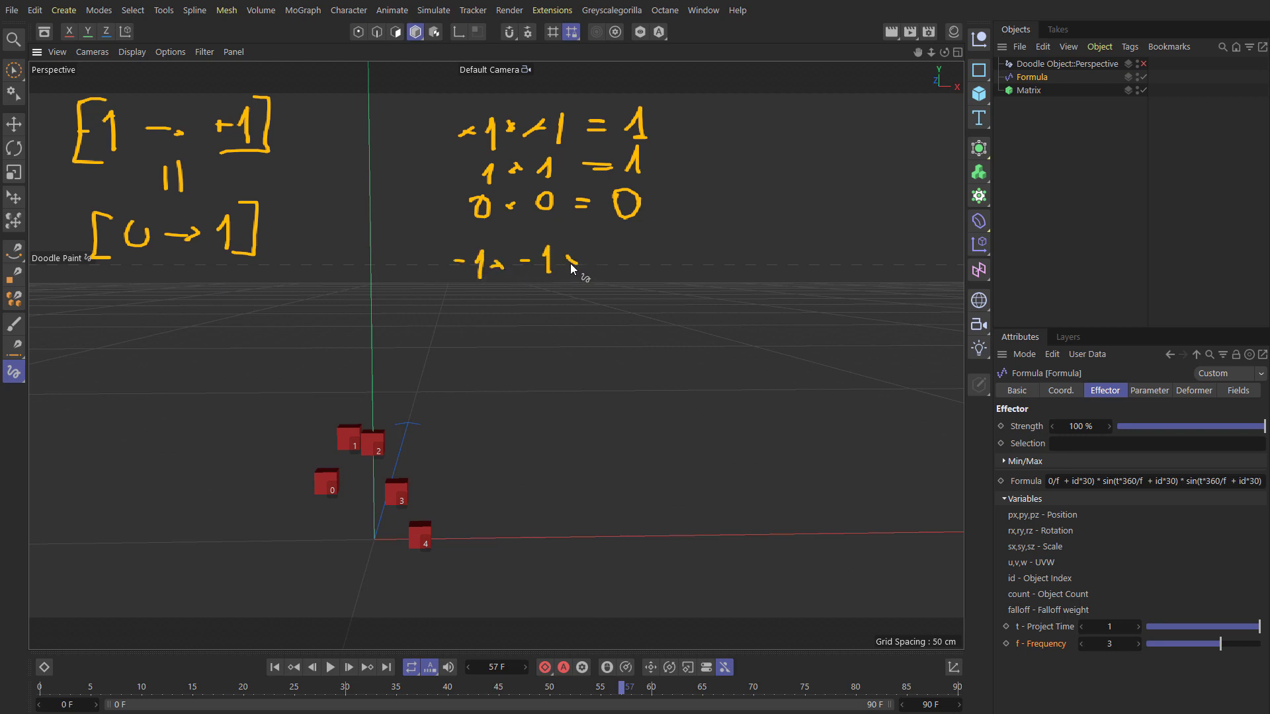
Step: Handwrite -1 * -1 * -1 = -1, 1 * 1 * 1 = 1 and a product starting with 0.5, with the range [-1 → 1] beside them
{"action": "left_click_drag", "start_coordinate": [615, 272], "coordinate": [616, 272]}
{"action": "left_click_drag", "start_coordinate": [536, 250], "coordinate": [454, 273]}
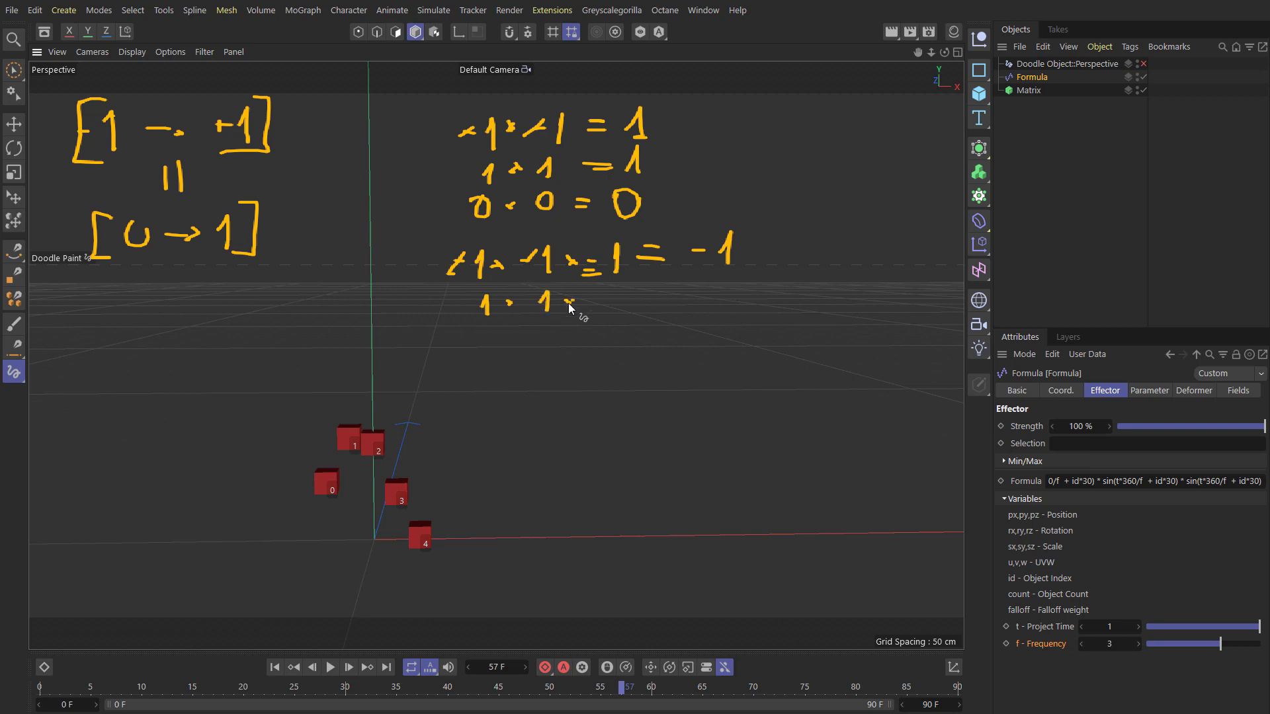
{"action": "left_click_drag", "start_coordinate": [684, 283], "coordinate": [681, 313]}
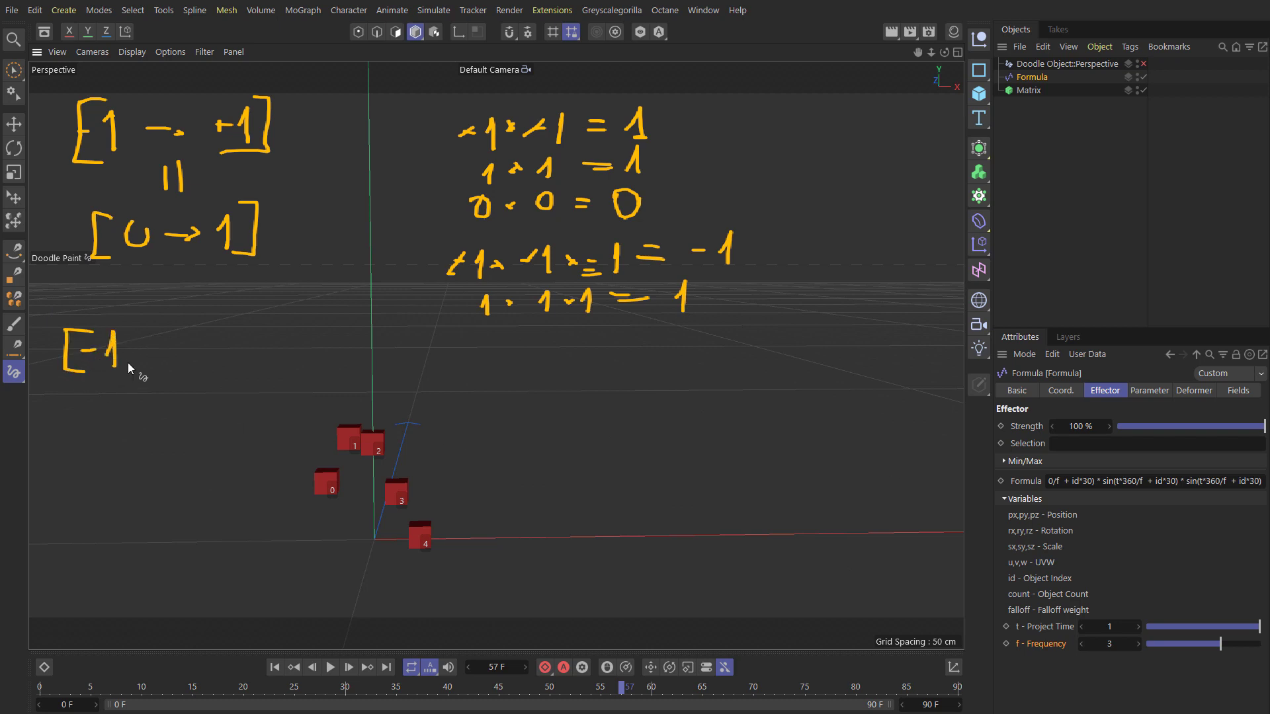
{"action": "left_click_drag", "start_coordinate": [187, 338], "coordinate": [197, 369]}
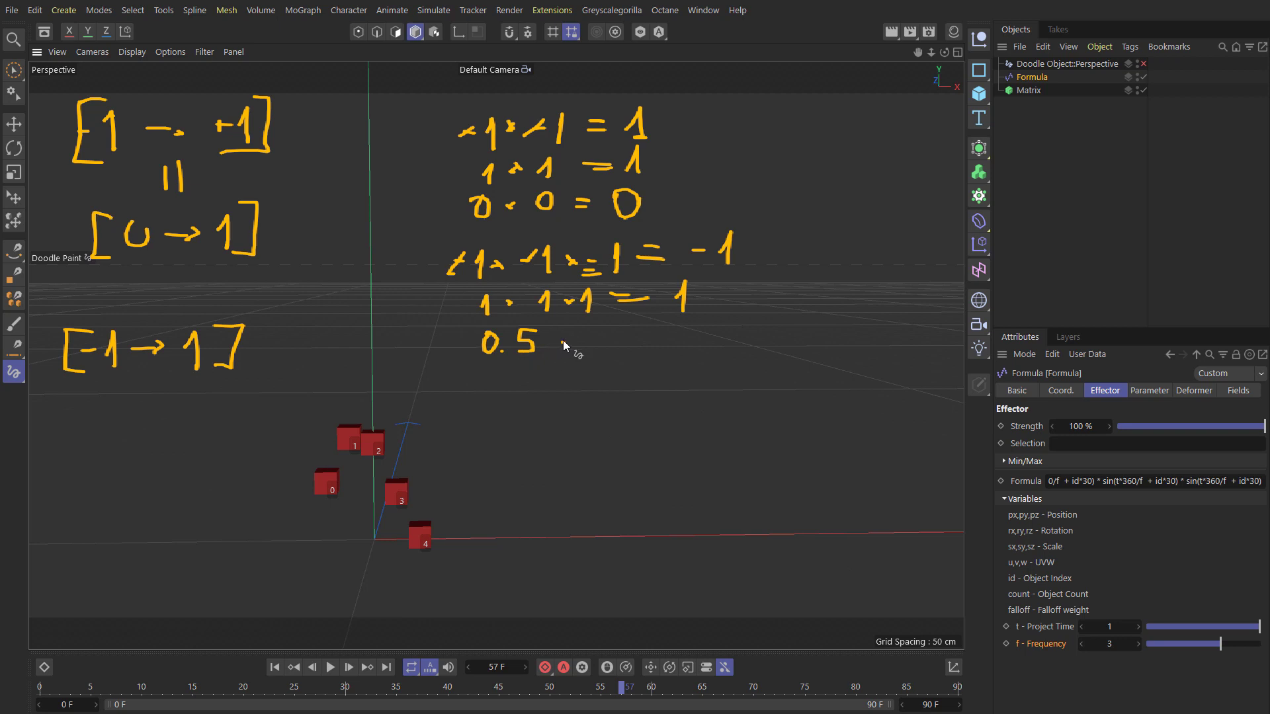
{"action": "mouse_move", "coordinate": [564, 338]}
{"action": "left_mouse_down"}
{"action": "mouse_move", "coordinate": [618, 348]}
{"action": "mouse_move", "coordinate": [623, 330]}
{"action": "left_mouse_up"}
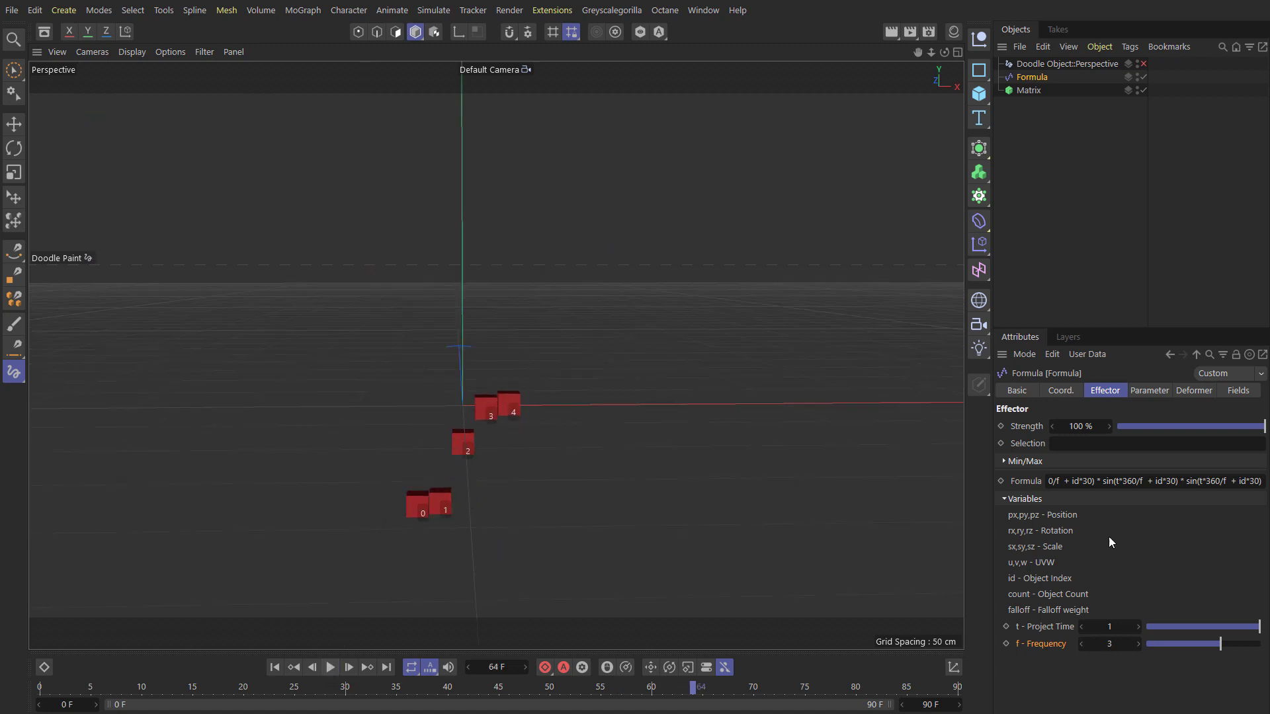
Step: Delete the two extra sine factors so the formula reads sin(t*360/f + id*30)
{"action": "left_click_drag", "start_coordinate": [1096, 482], "coordinate": [1259, 482]}
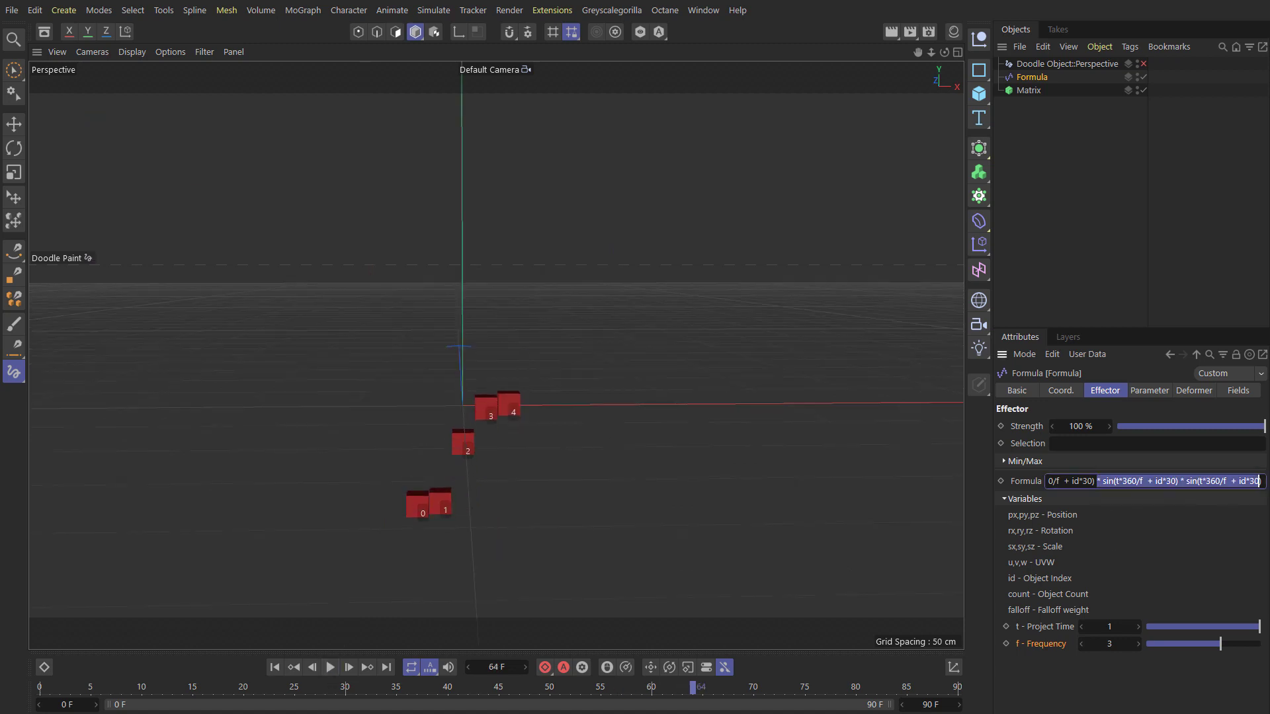
{"action": "left_click", "coordinate": [1103, 480]}
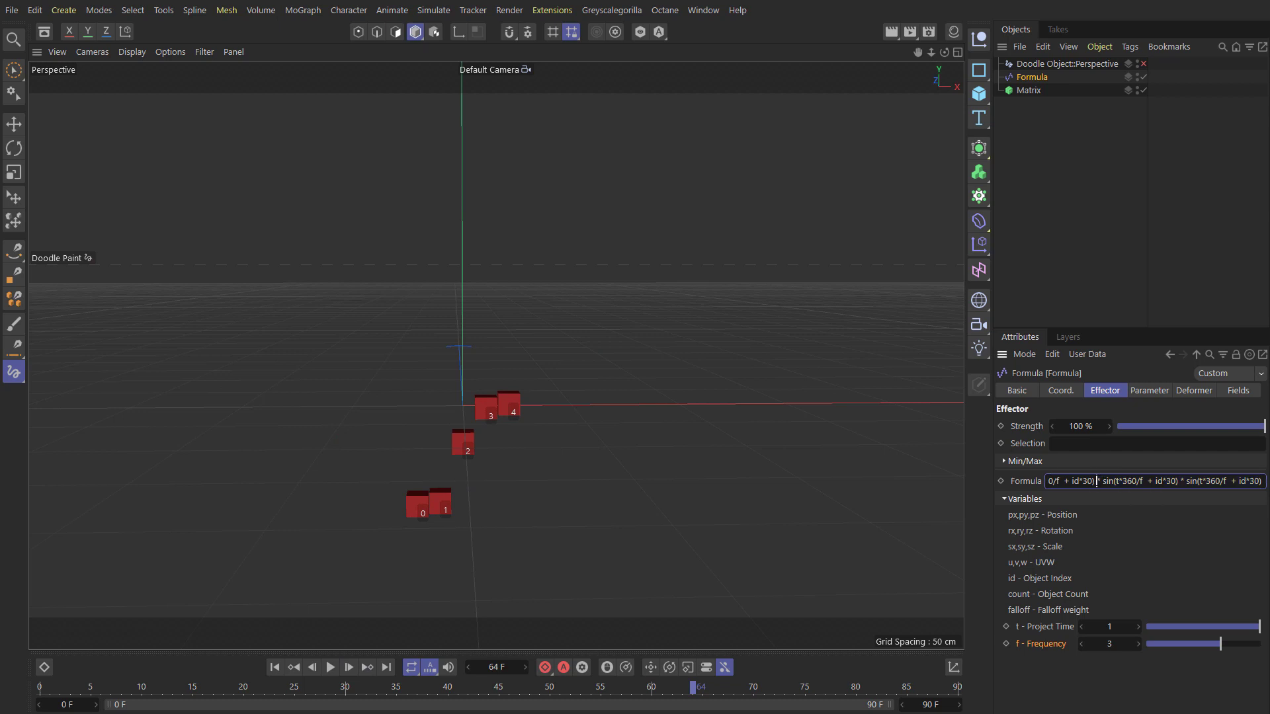
{"action": "left_click_drag", "start_coordinate": [1097, 481], "coordinate": [1249, 481]}
{"action": "key", "text": "BackSpace"}
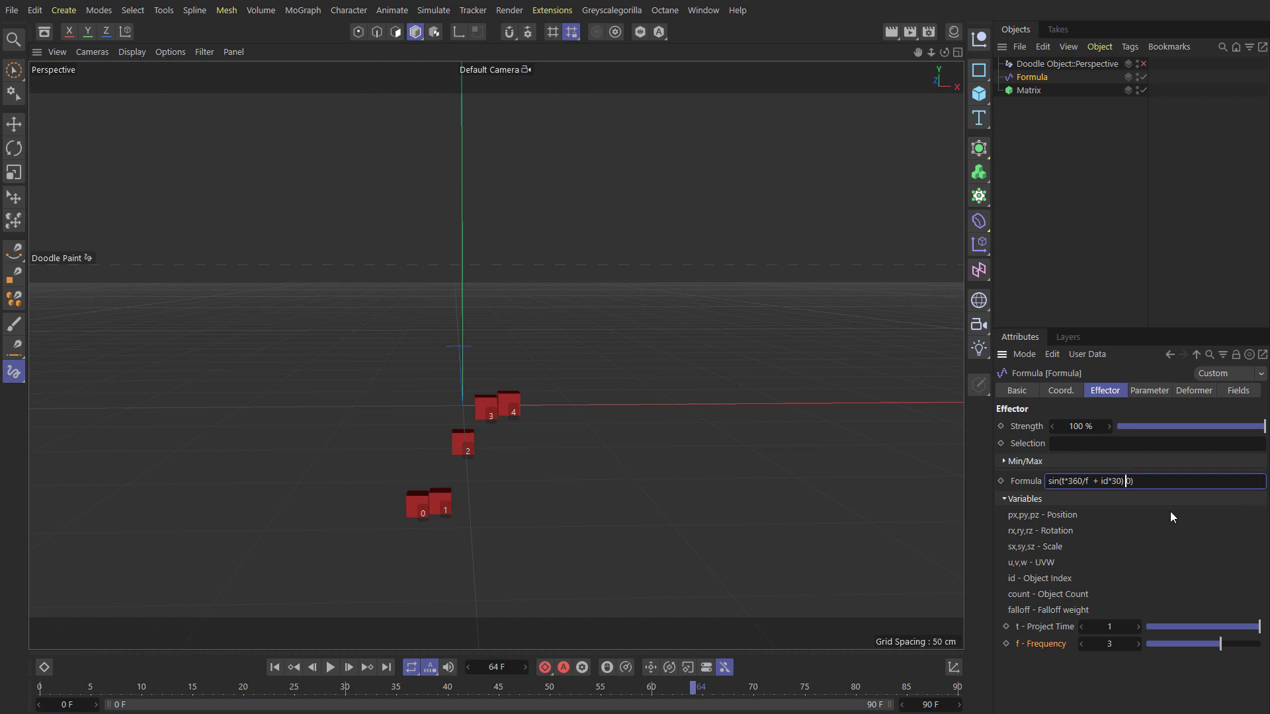
{"action": "key", "text": "Return"}
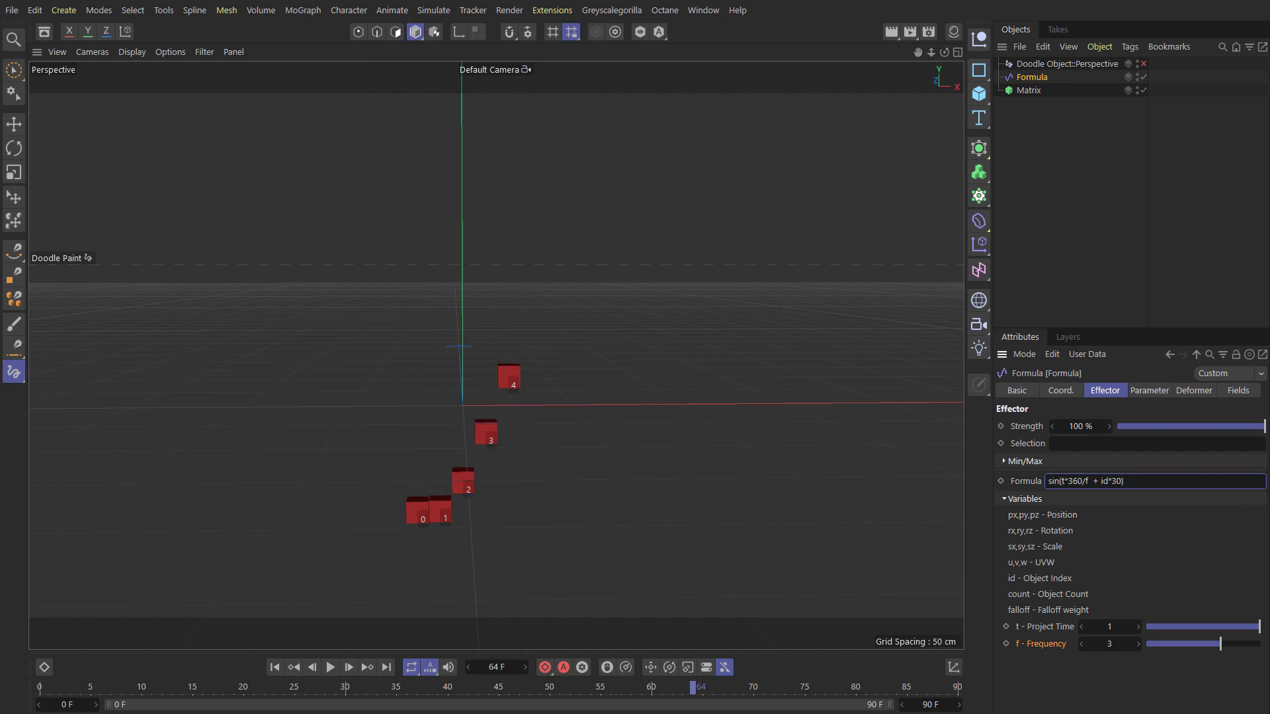
Step: Consult the formula functions list in the Help window and change the formula to pow( sin(t*360/f + id*30) ; 3)
{"action": "left_click_drag", "start_coordinate": [604, 0], "coordinate": [604, 129]}
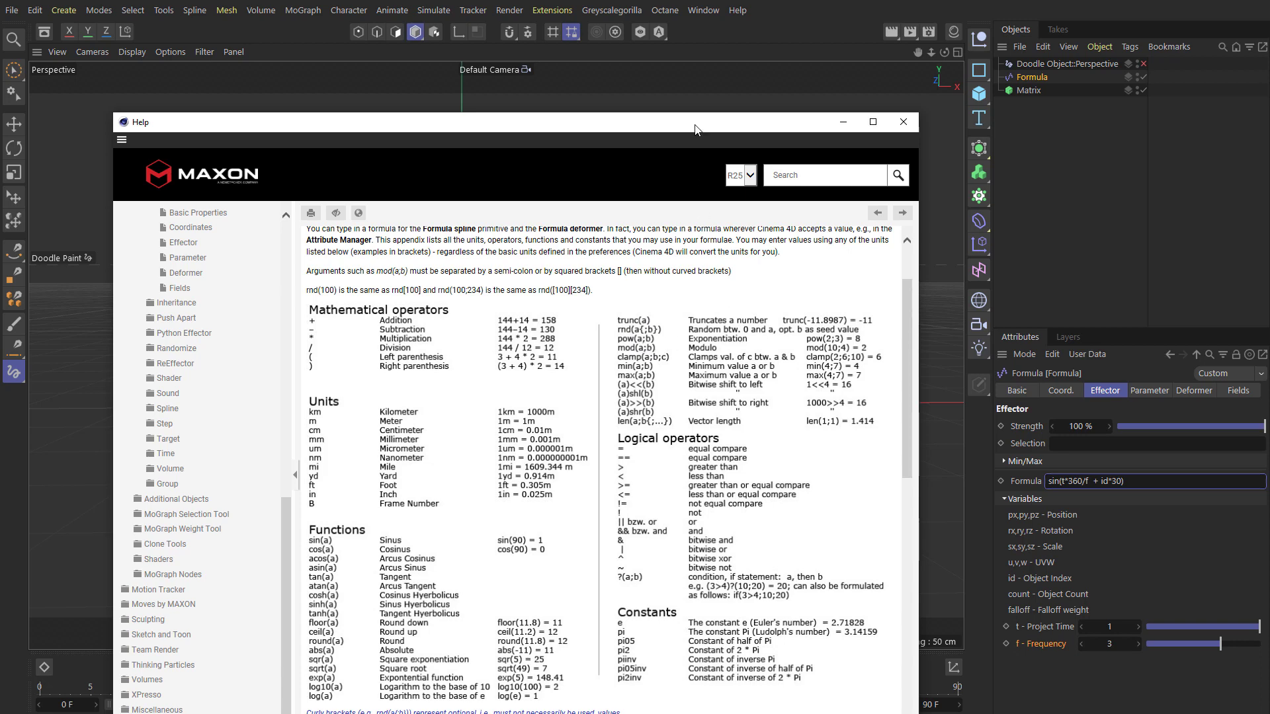
{"action": "left_click_drag", "start_coordinate": [694, 129], "coordinate": [0, 132]}
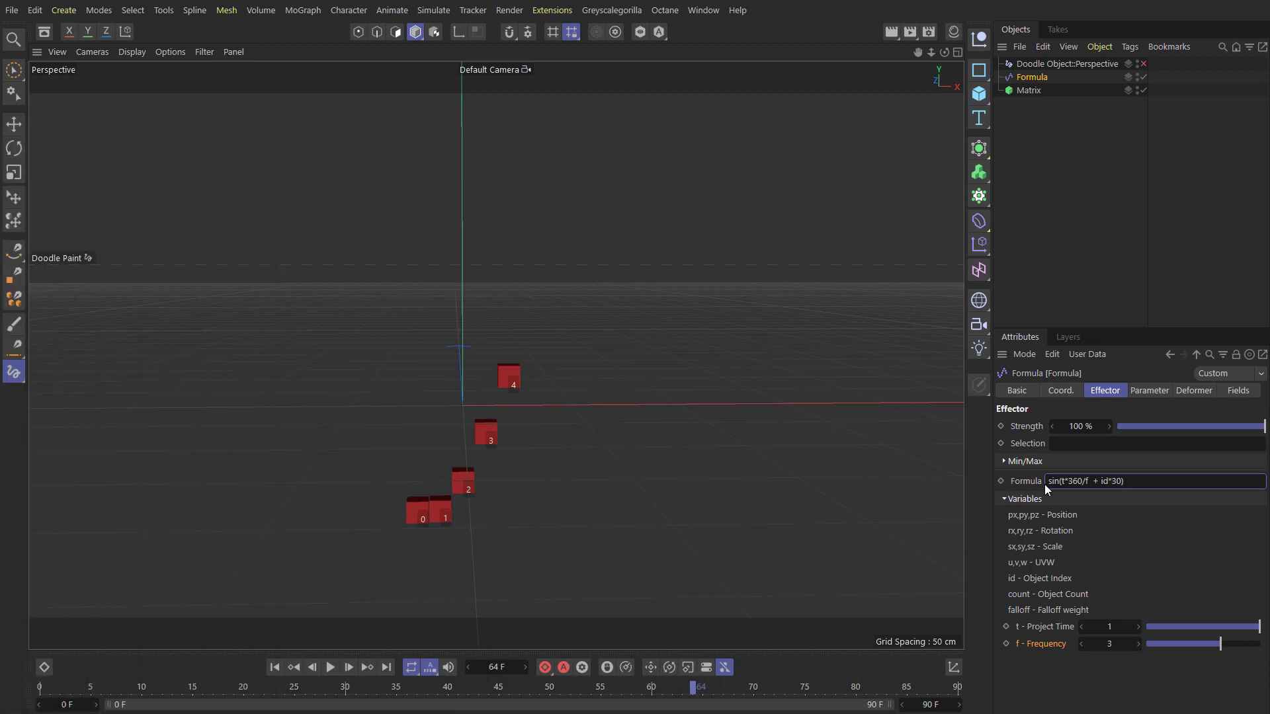
{"action": "type", "text": "pow("}
{"action": "left_click_drag", "start_coordinate": [1068, 486], "coordinate": [1145, 485]}
{"action": "left_click", "coordinate": [1175, 485]}
{"action": "type", "text": "; 3"}
{"action": "type", "text": ")"}
{"action": "key", "text": "Return"}
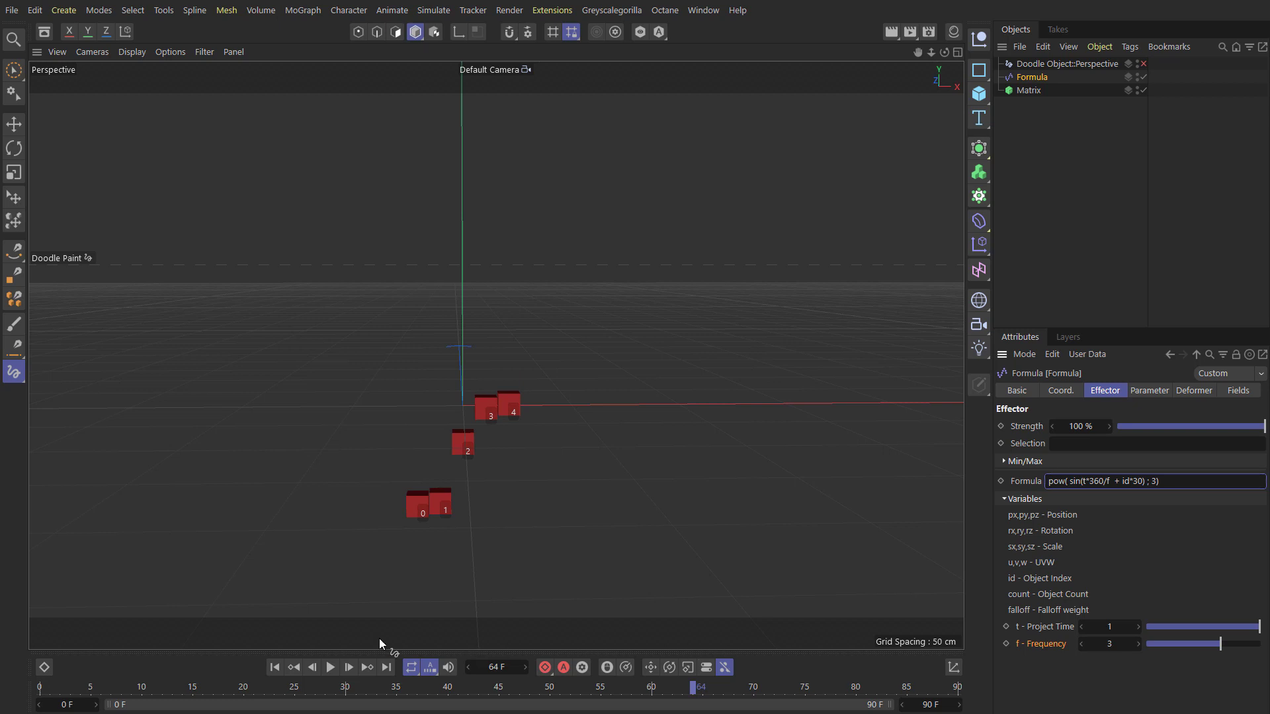
Step: Play the cubes' animation and stop it, and switch to the Formula Loop_0001.c4d project
{"action": "left_click", "coordinate": [332, 667]}
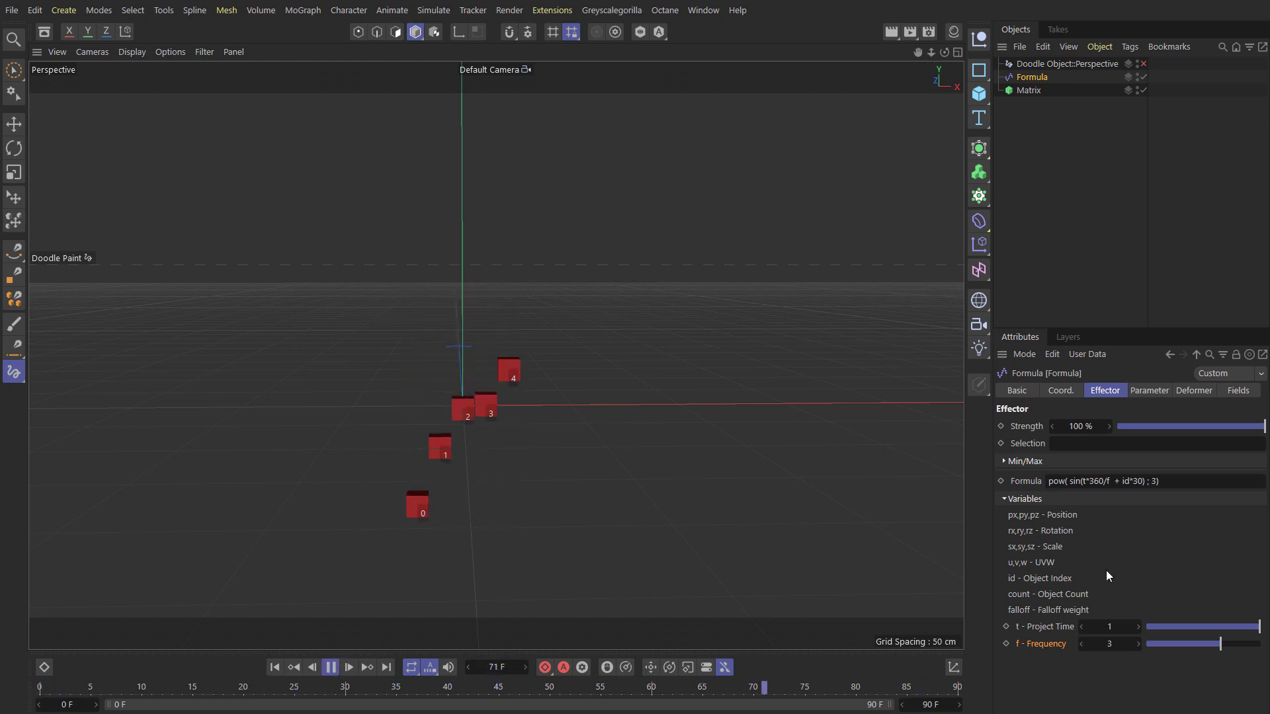
{"action": "left_click", "coordinate": [331, 667]}
{"action": "key", "text": "v"}
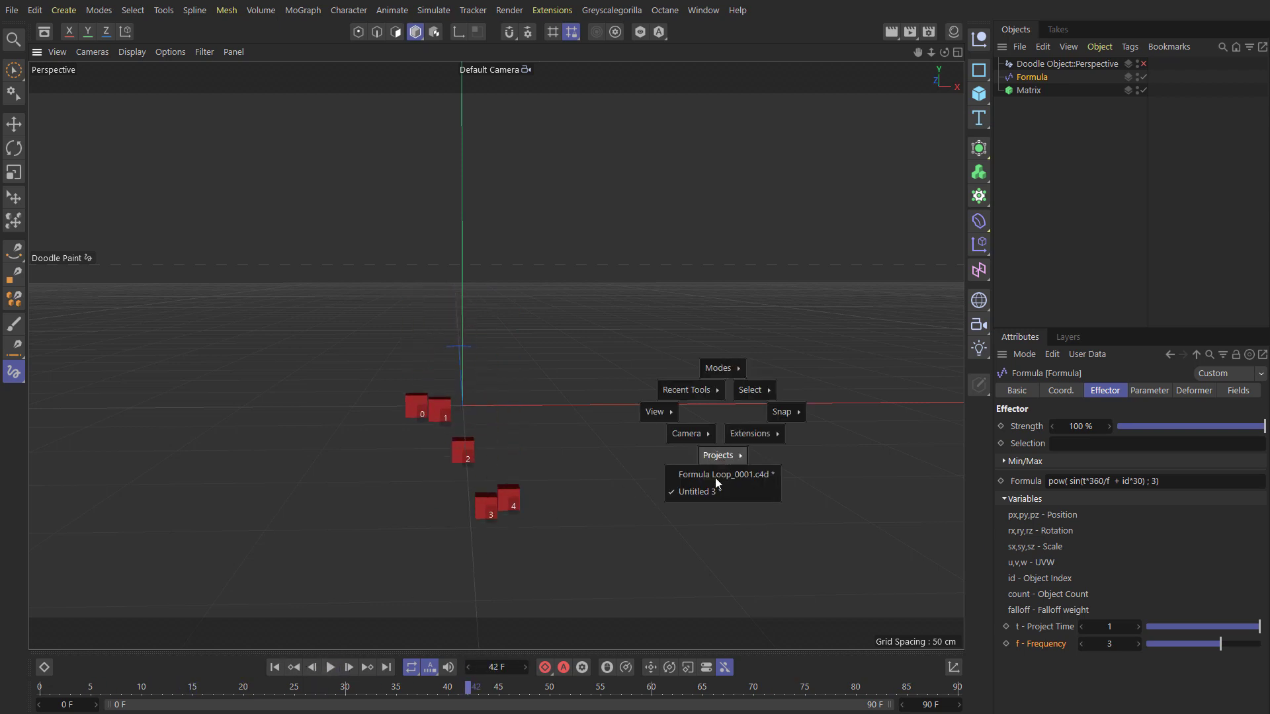
{"action": "left_click", "coordinate": [713, 476]}
Step: Duplicate the Formula Pos effector and rename the copy Formula Rot
{"action": "left_click", "coordinate": [1048, 63]}
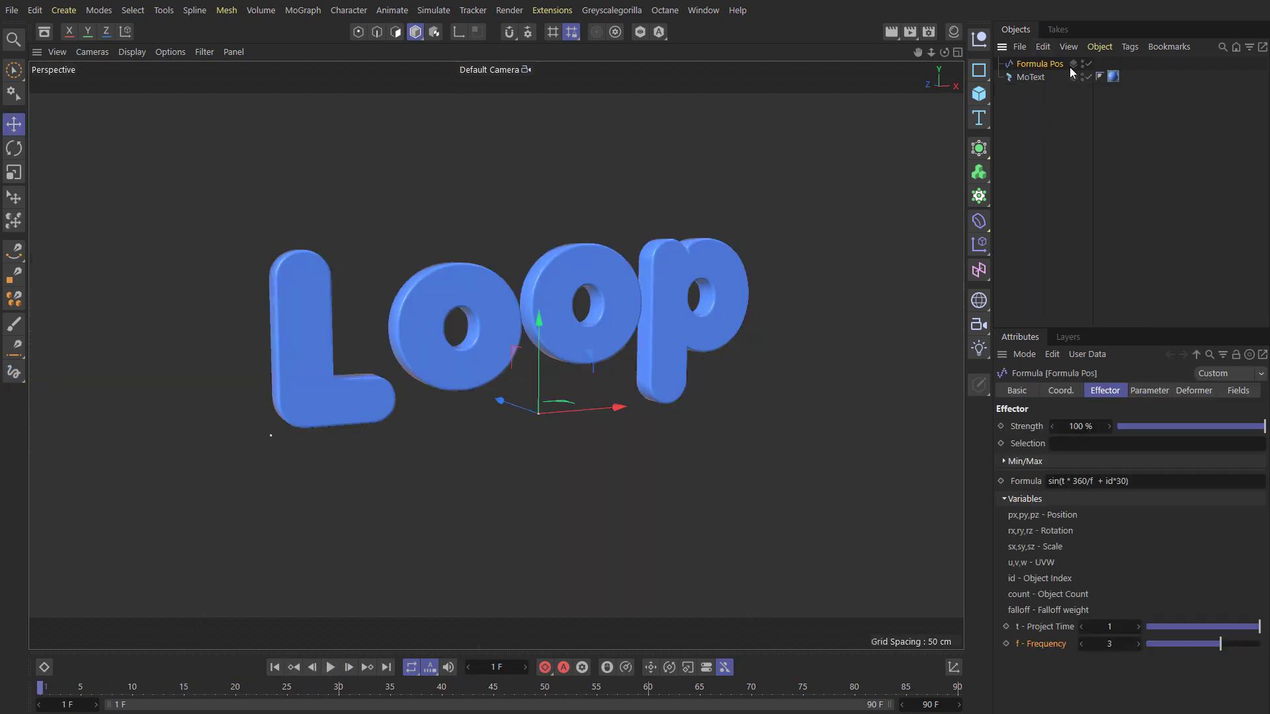
{"action": "left_click_drag", "start_coordinate": [1050, 62], "coordinate": [1177, 90], "text": "ctrl"}
{"action": "double_click", "coordinate": [1045, 78]}
{"action": "type", "text": "Rot"}
{"action": "key", "text": "Return"}
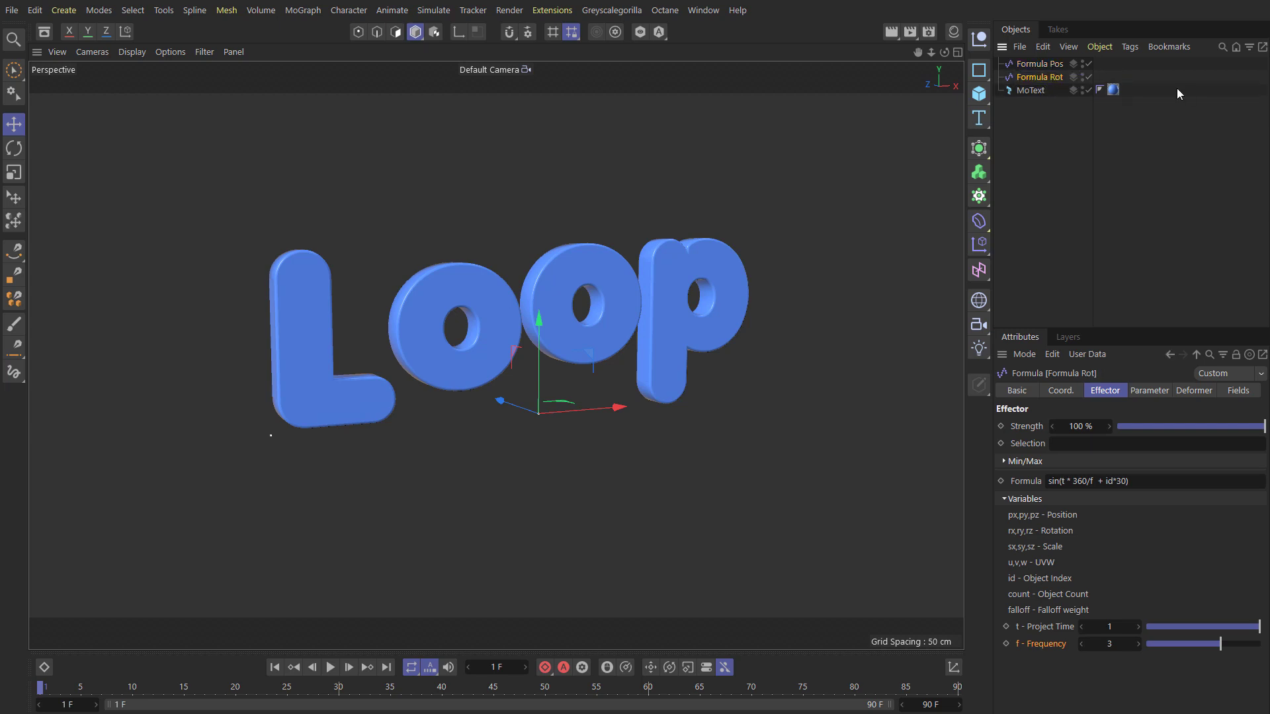
Step: Disable Position and enable Rotation in Formula Rot's transform parameters
{"action": "left_click", "coordinate": [1148, 392]}
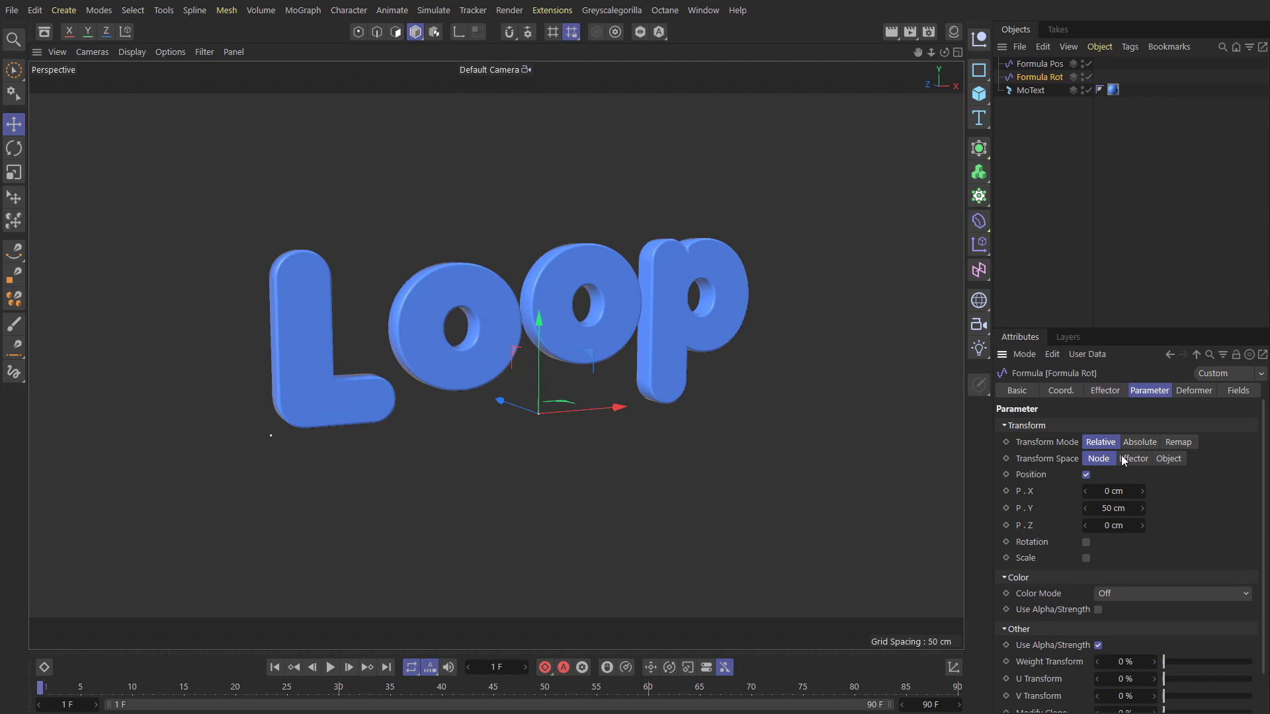
{"action": "left_click", "coordinate": [1086, 476]}
{"action": "left_click", "coordinate": [1086, 491]}
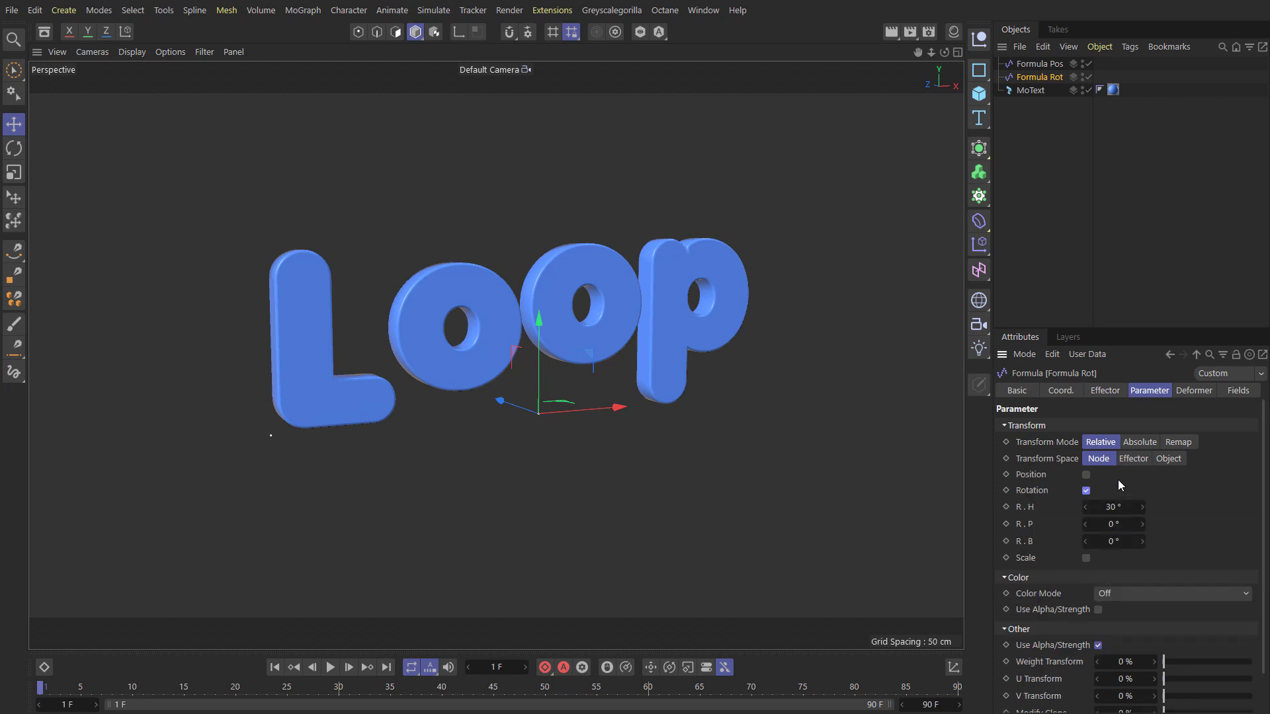
Step: Add Formula Rot to MoText's letter effects and select Formula Rot for editing
{"action": "left_click", "coordinate": [1030, 90]}
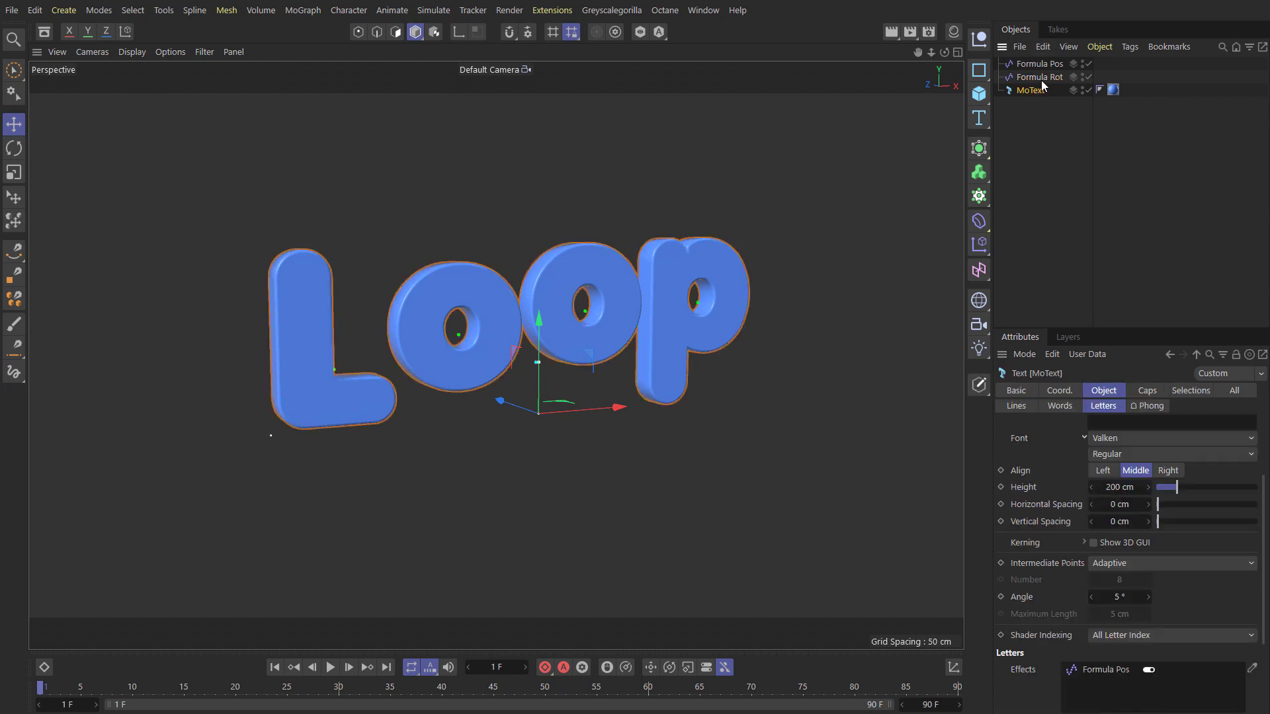
{"action": "left_click_drag", "start_coordinate": [1041, 78], "coordinate": [1105, 471]}
{"action": "left_click", "coordinate": [1038, 78]}
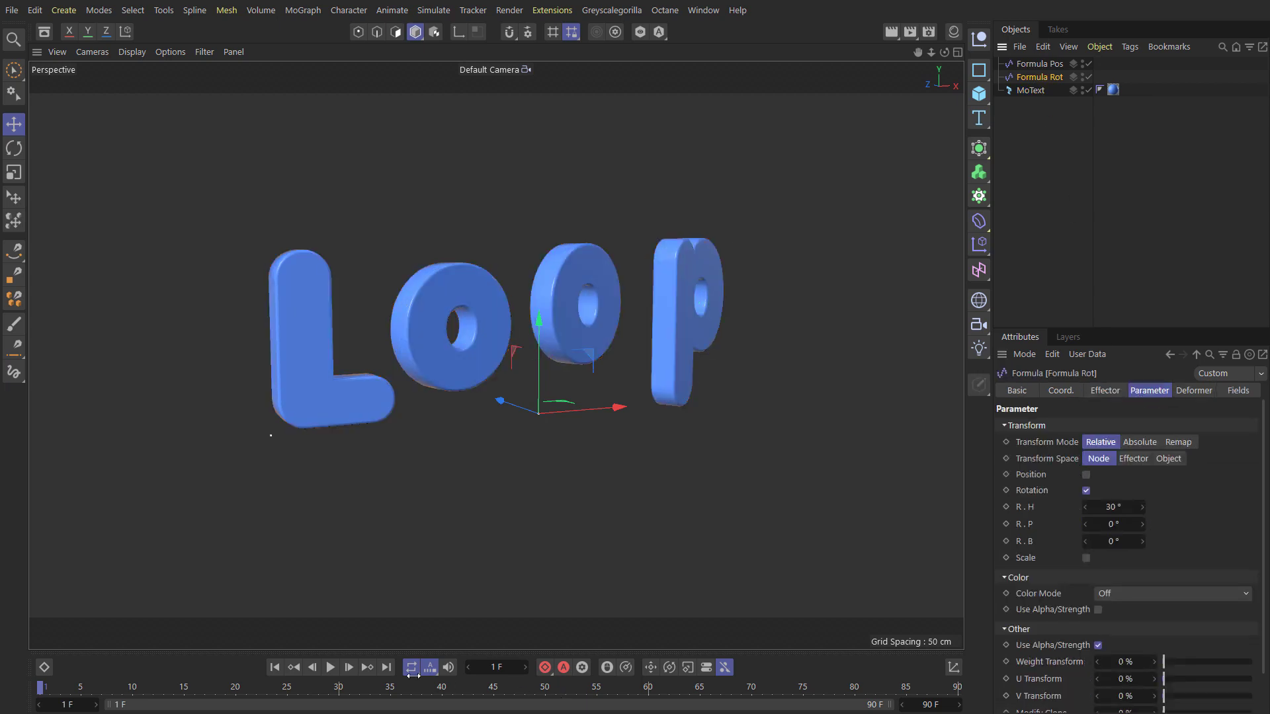
Step: Play the animation and change Formula Rot's formula to pow(sin(t * 360/f + id*30) ; 3), leaving nothing selected
{"action": "left_click", "coordinate": [330, 667]}
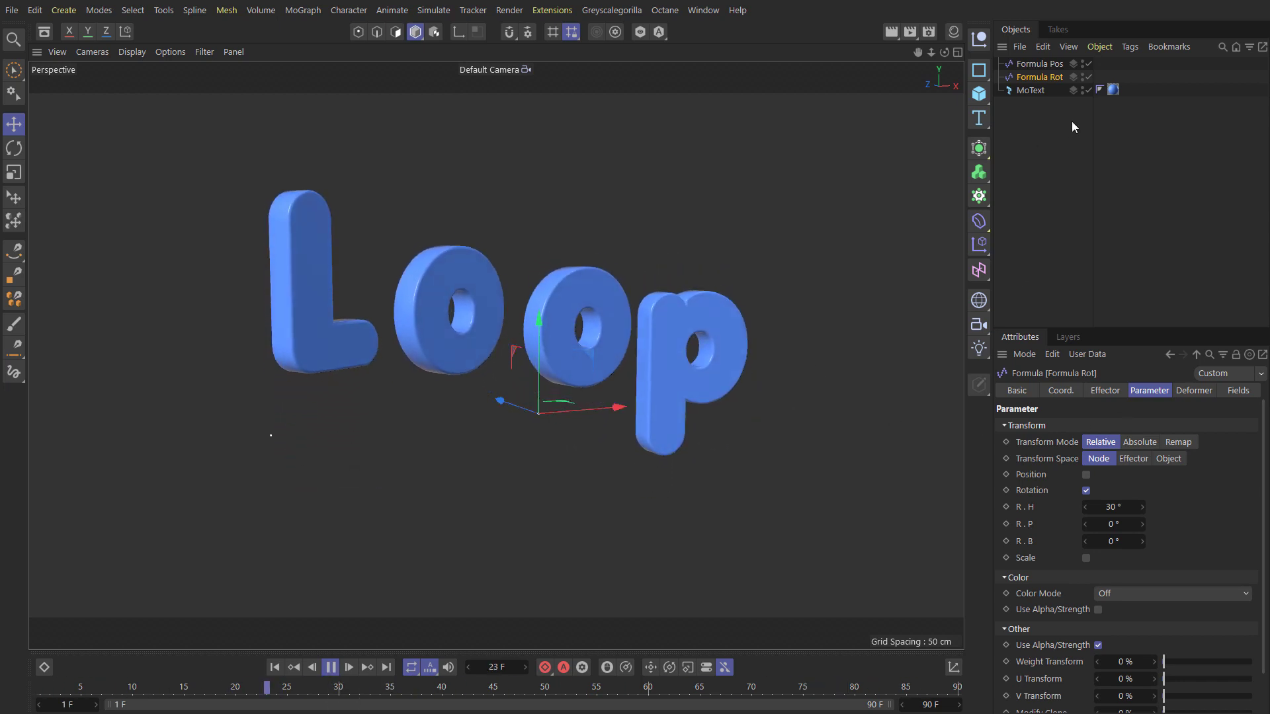
{"action": "left_click", "coordinate": [1105, 390]}
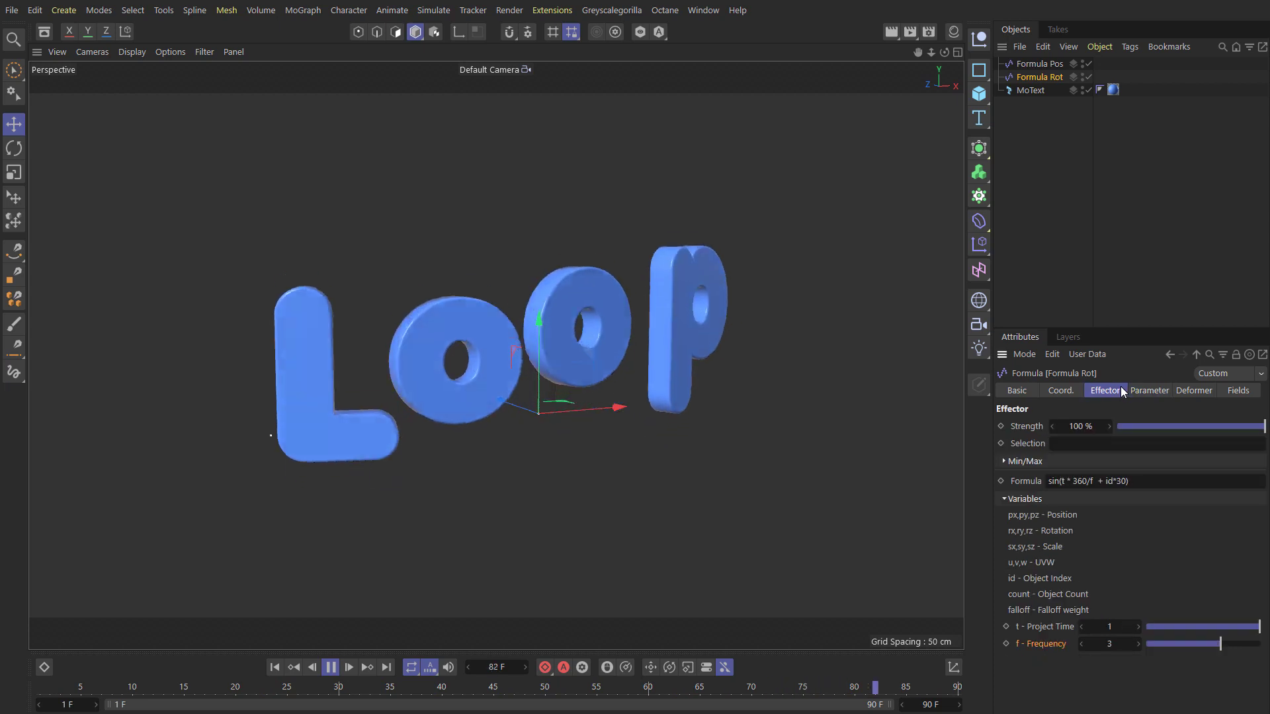
{"action": "left_click", "coordinate": [1049, 483]}
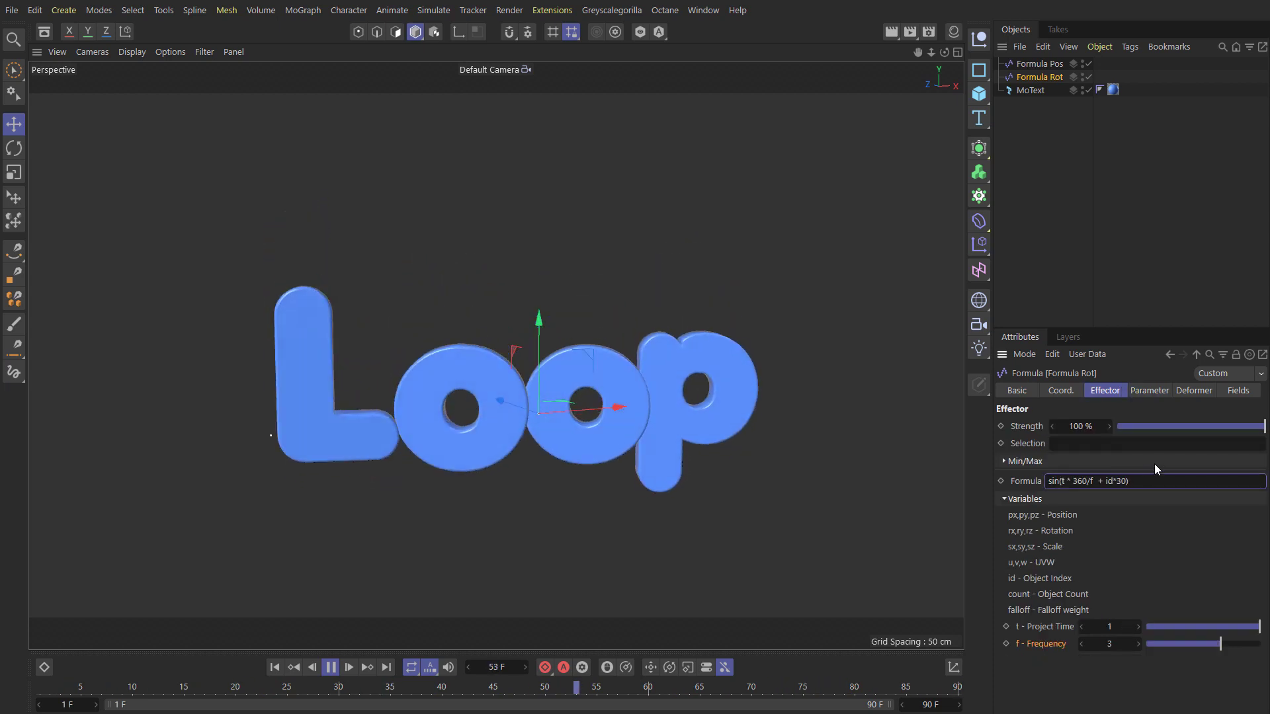
{"action": "type", "text": "pow"}
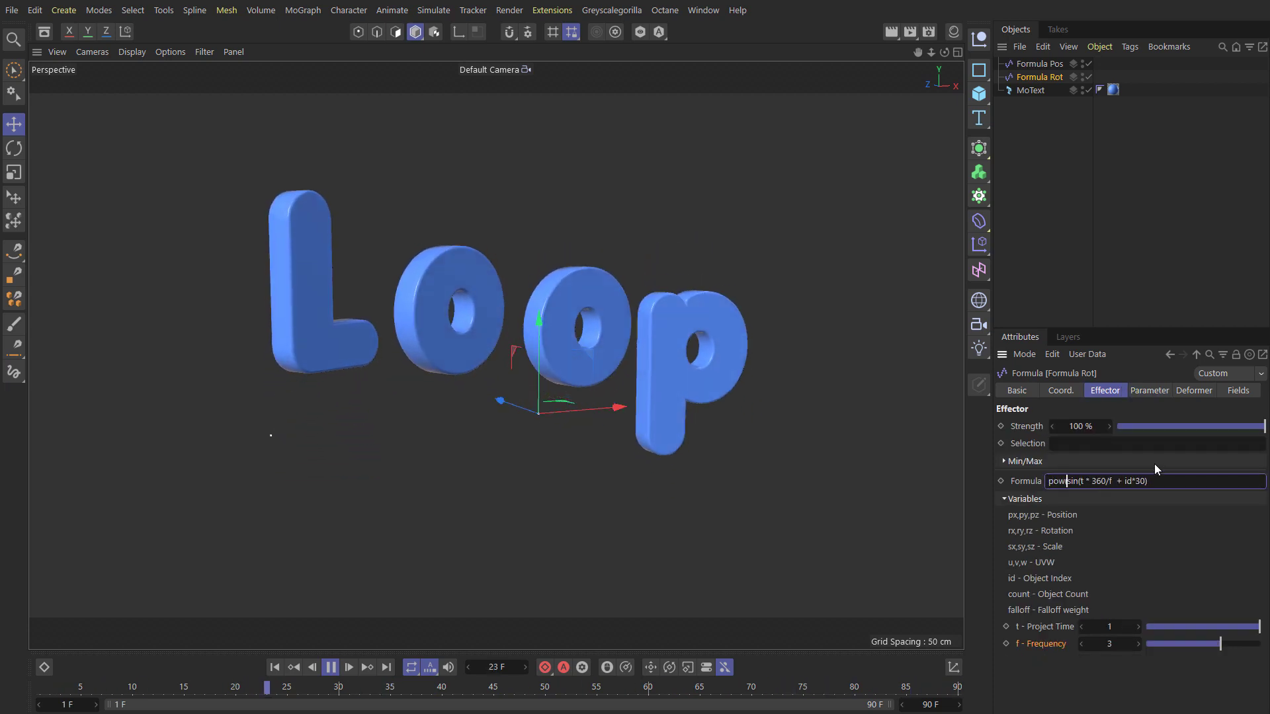
{"action": "type", "text": "("}
{"action": "left_click", "coordinate": [1154, 481]}
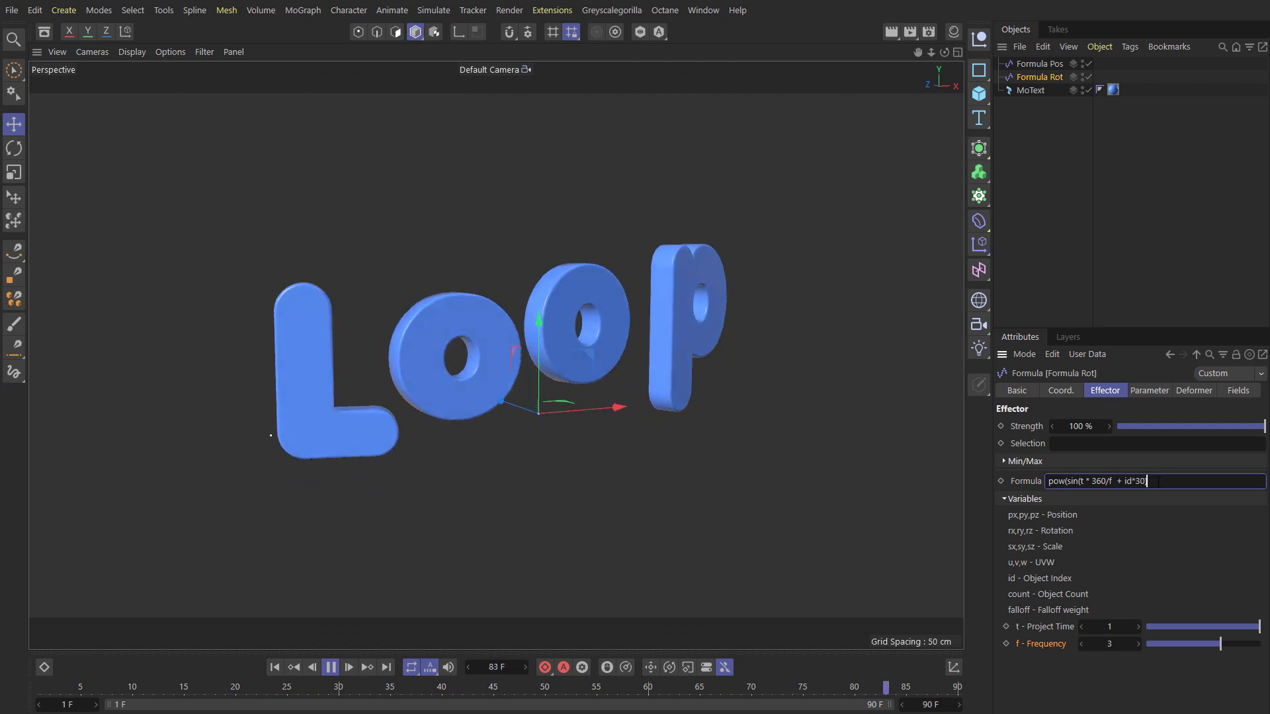
{"action": "type", "text": ";"}
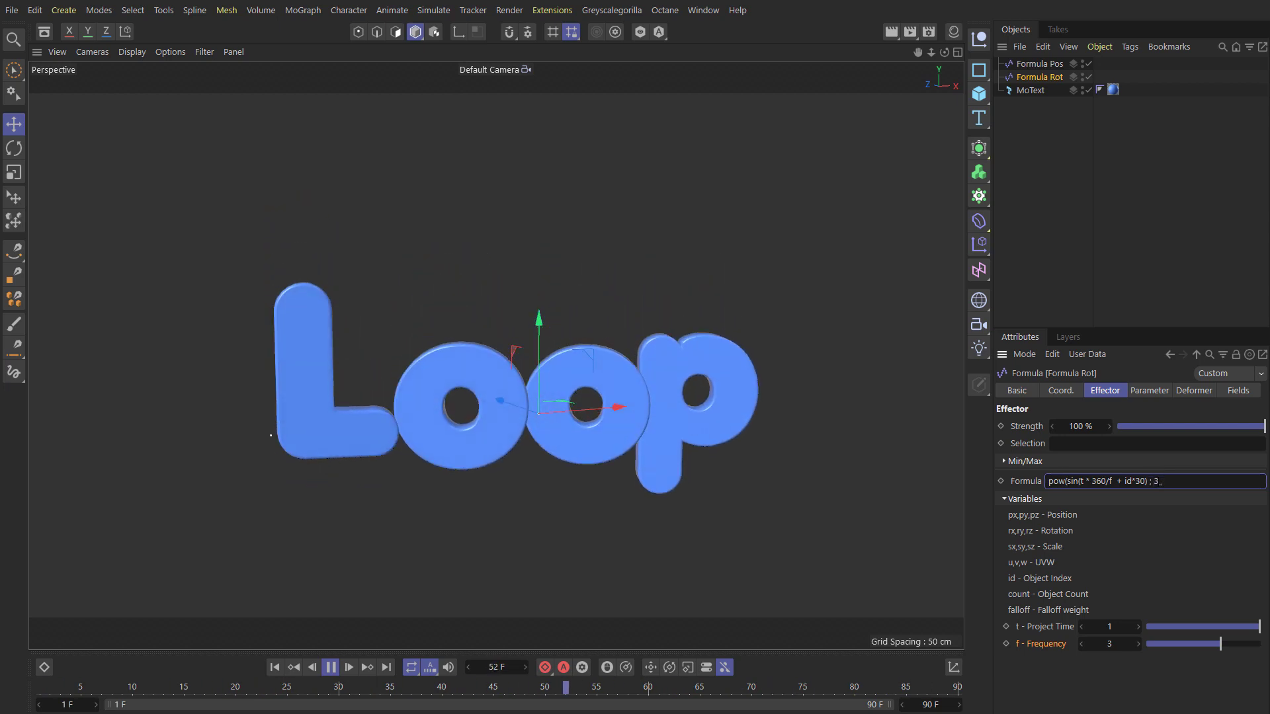
{"action": "type", "text": " 3)"}
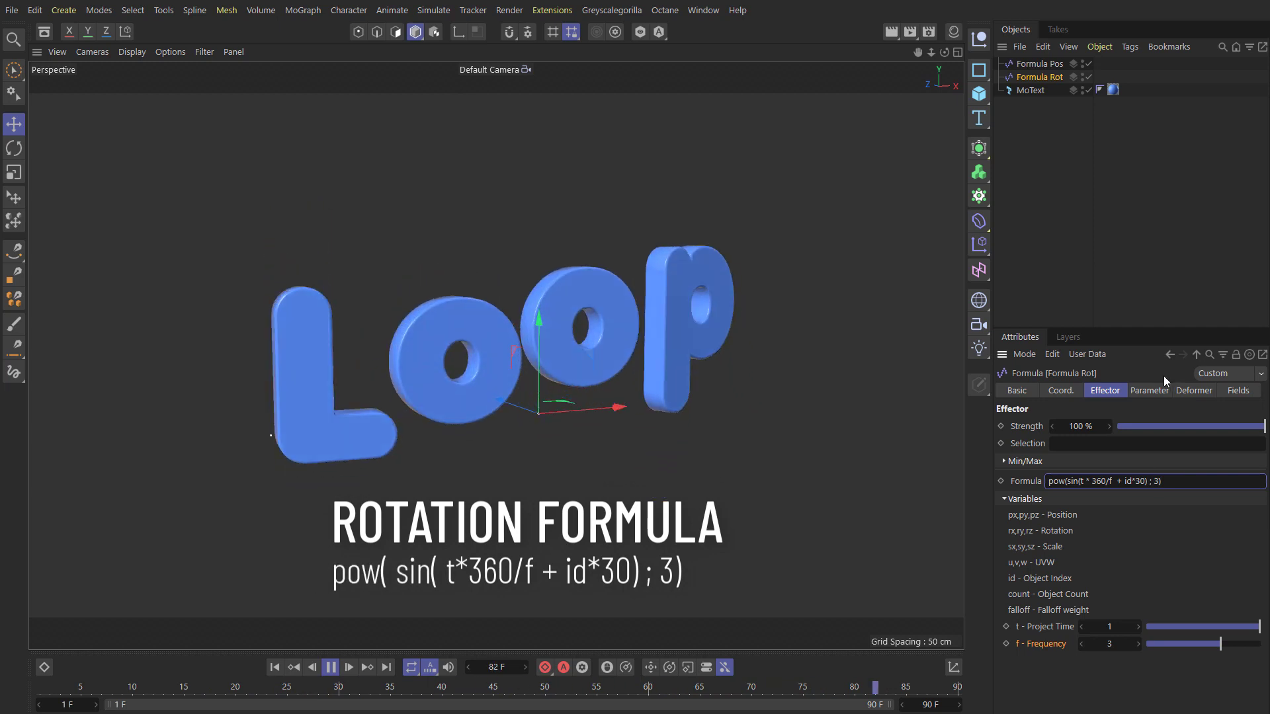
{"action": "left_click", "coordinate": [1099, 268]}
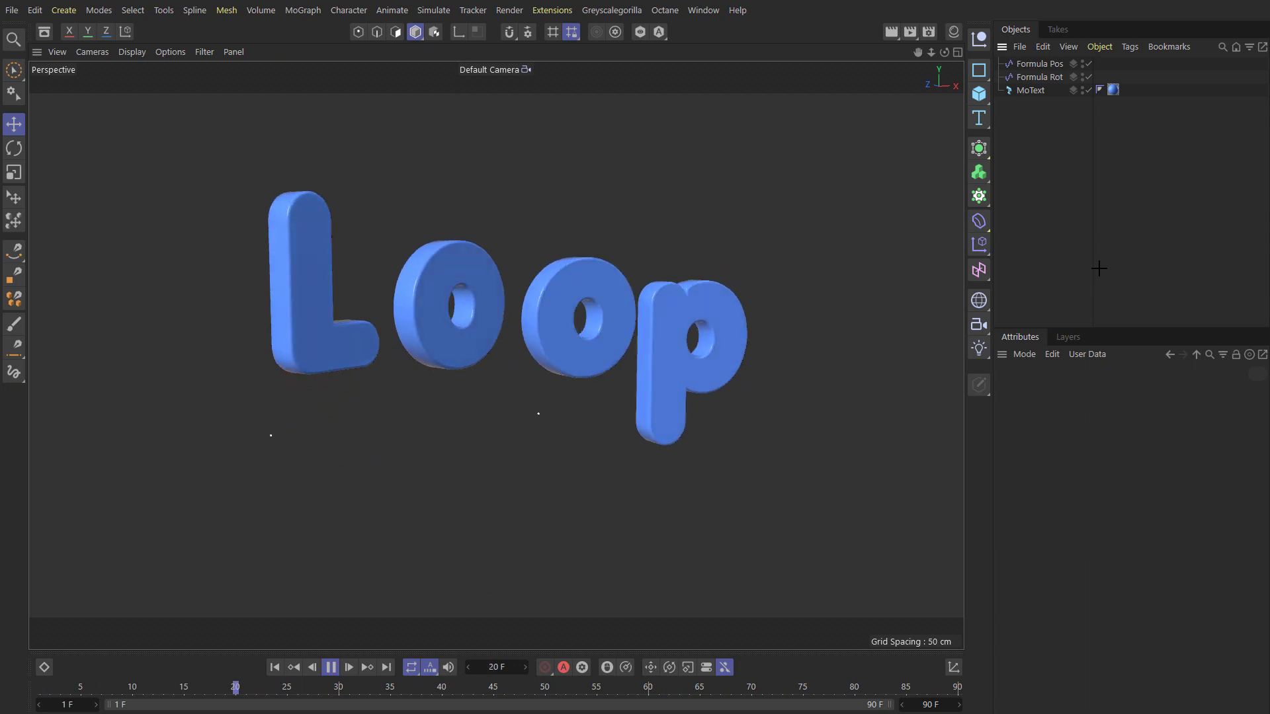